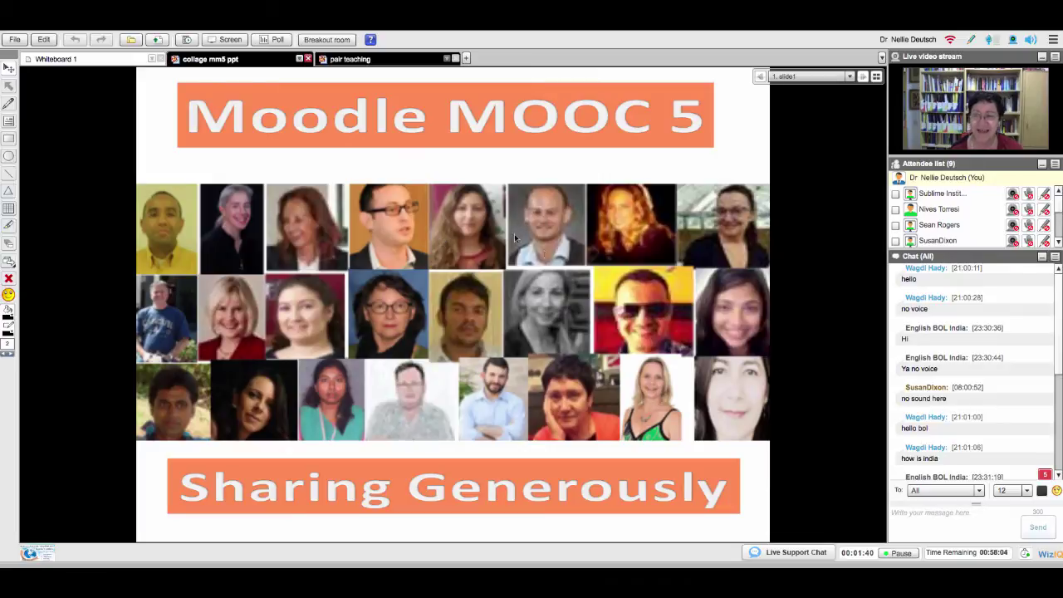
# Step: Catch up on the latest chat messages and bring up the pair teaching presentation for the class
pyautogui.click(912, 515)
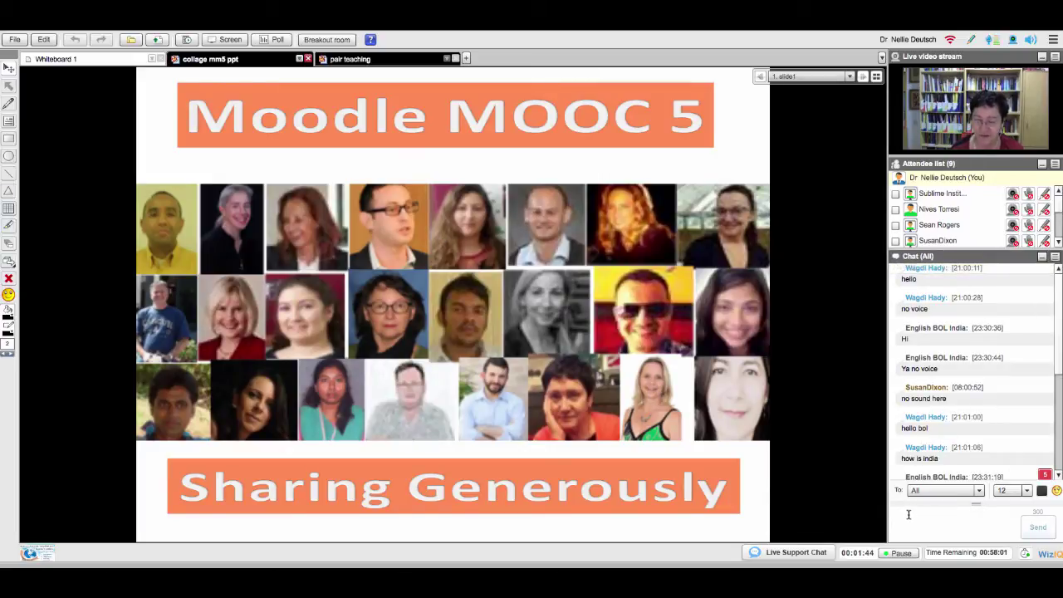
pyautogui.scroll(-5, 1059, 372)
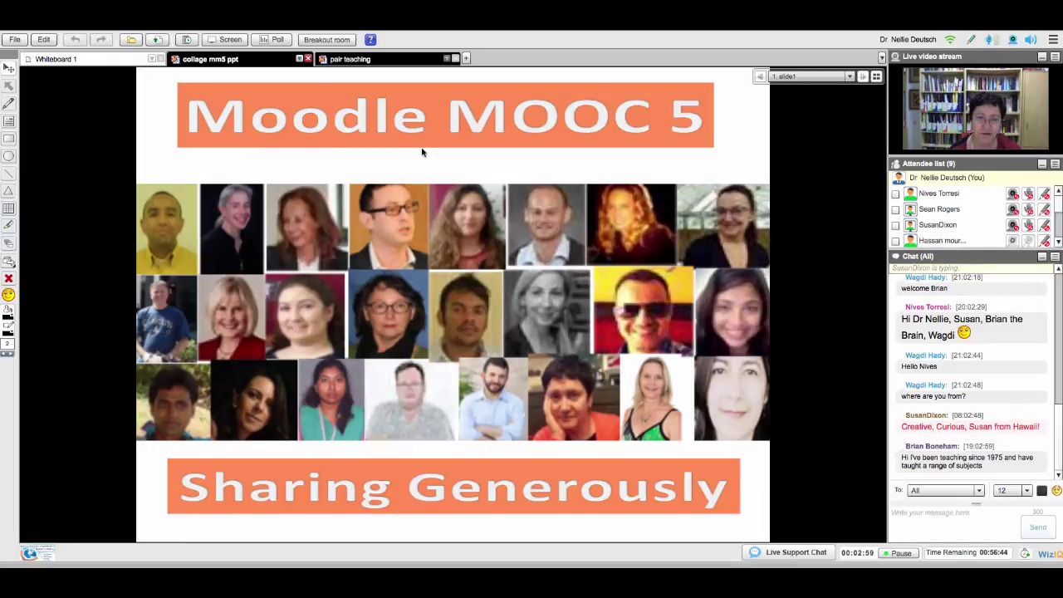
pyautogui.click(374, 63)
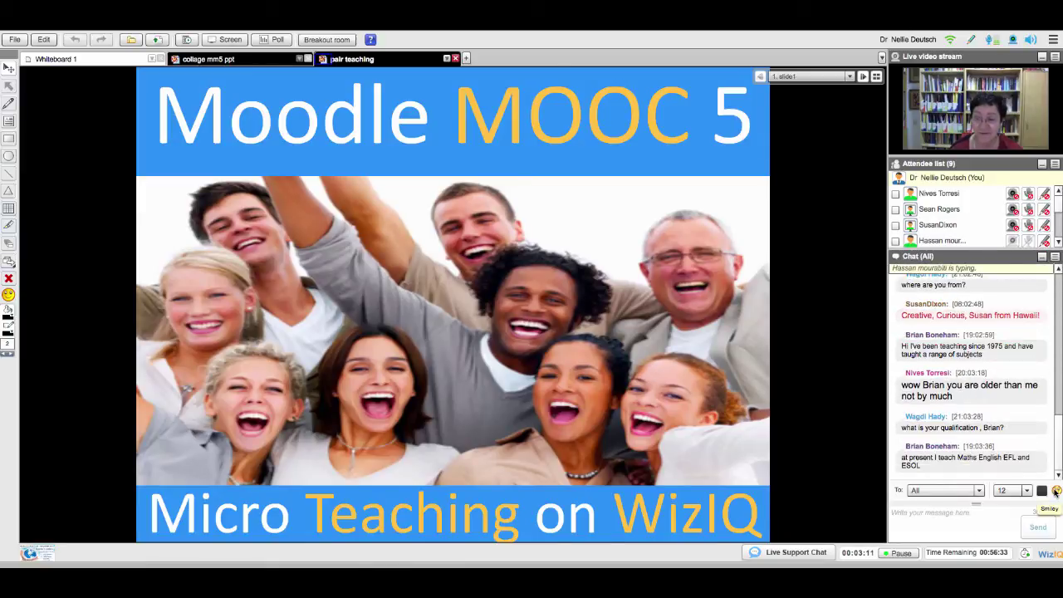
# Step: Send a thumbs-up emoticon to all attendees in the chat
pyautogui.click(1057, 490)
pyautogui.click(1015, 467)
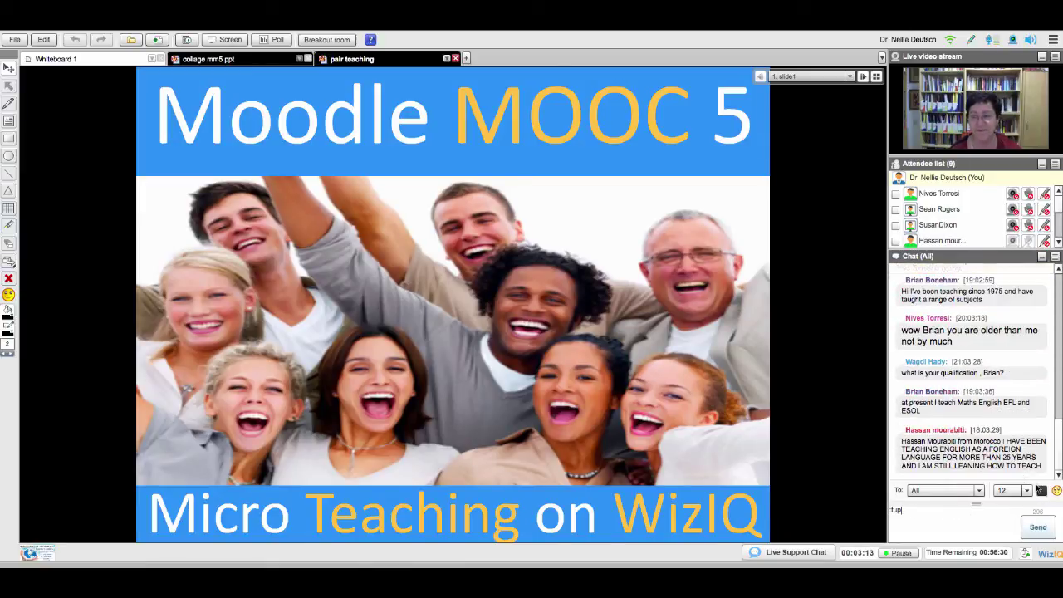
pyautogui.press('Return')
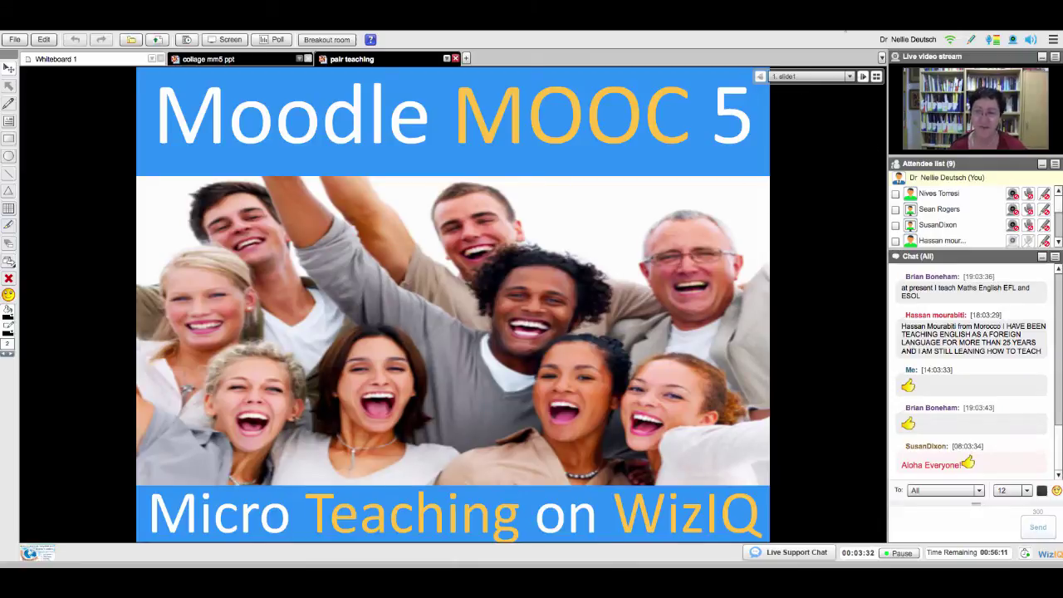
# Step: Advance the pair teaching presentation from the title slide to slide 7, the journal reference slide
pyautogui.click(862, 77)
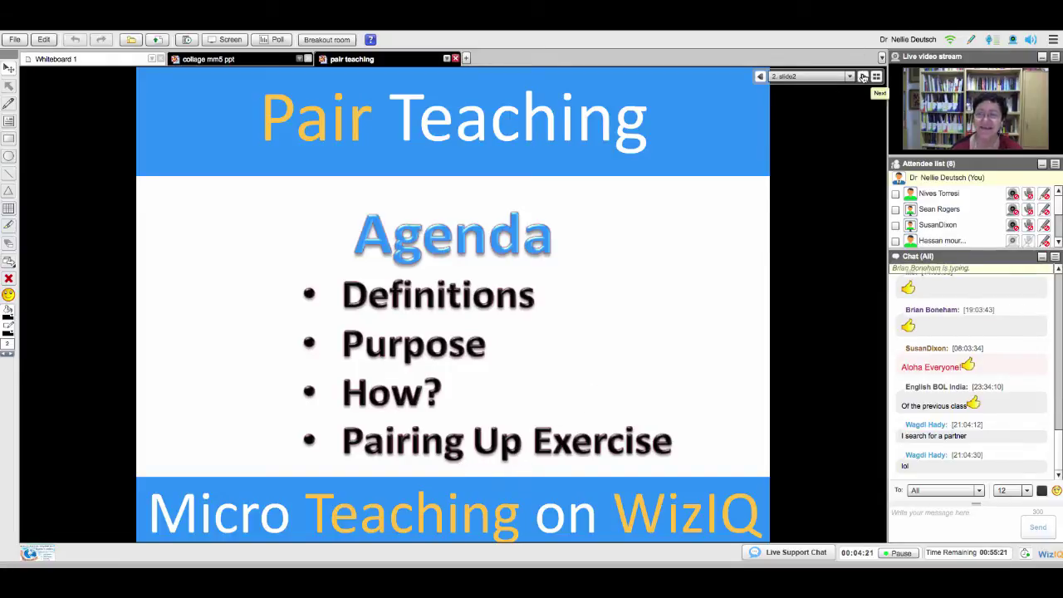
pyautogui.click(864, 76)
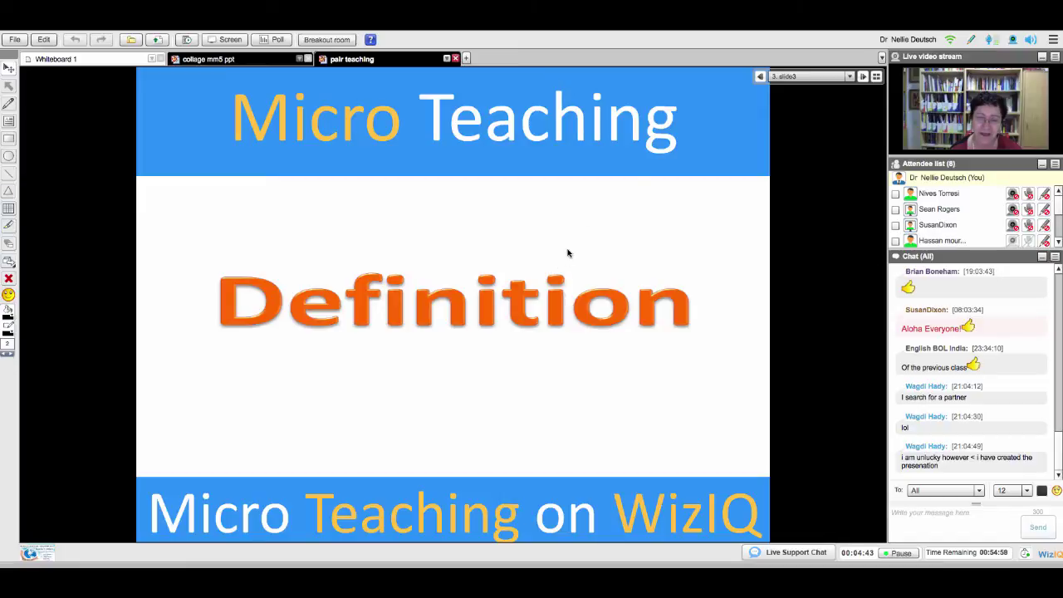
pyautogui.click(864, 76)
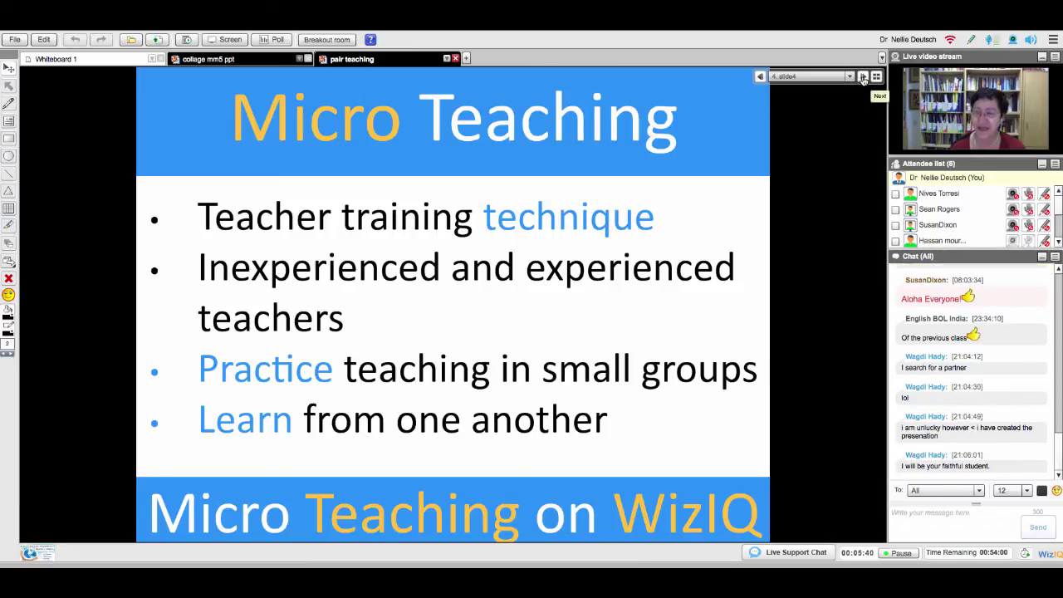
pyautogui.click(863, 77)
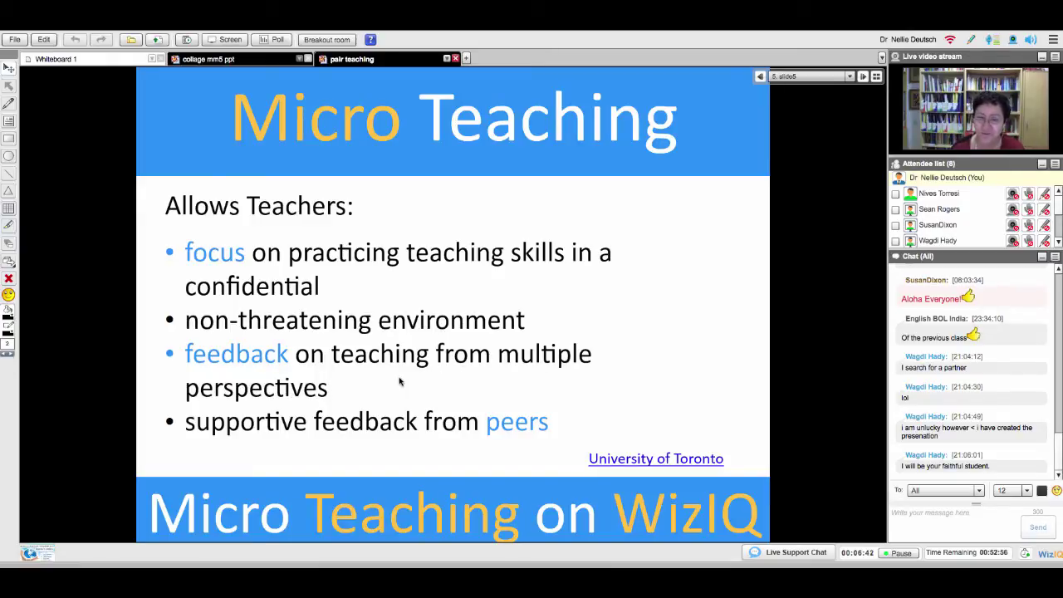
pyautogui.click(864, 77)
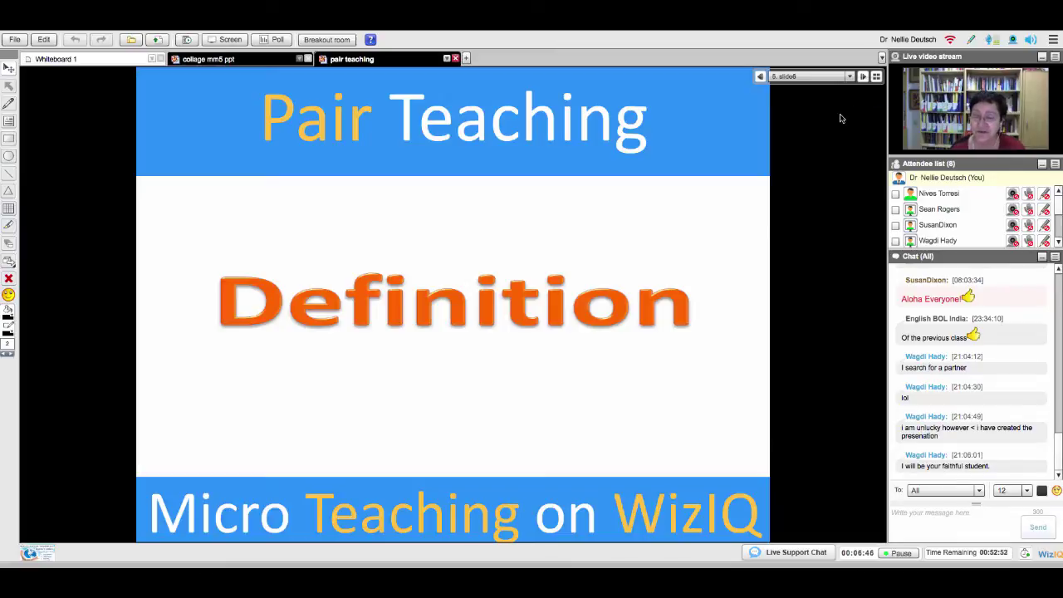
pyautogui.click(864, 77)
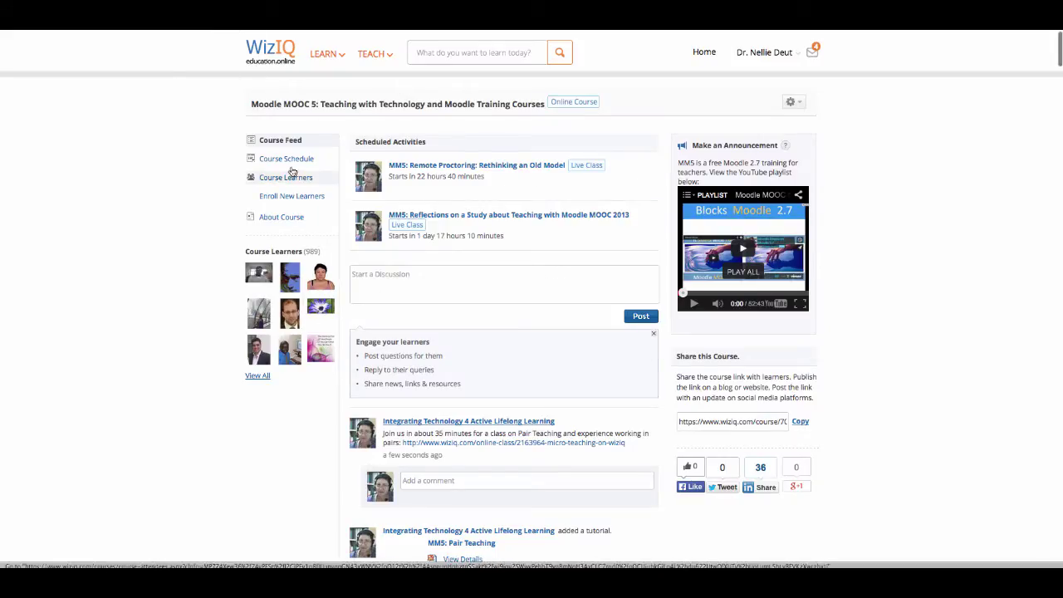
# Step: Switch to the Moodle MOOC 5 course page and open the MM5: Pair Teaching tutorial listed under Oct 20 in the course schedule
pyautogui.click(302, 160)
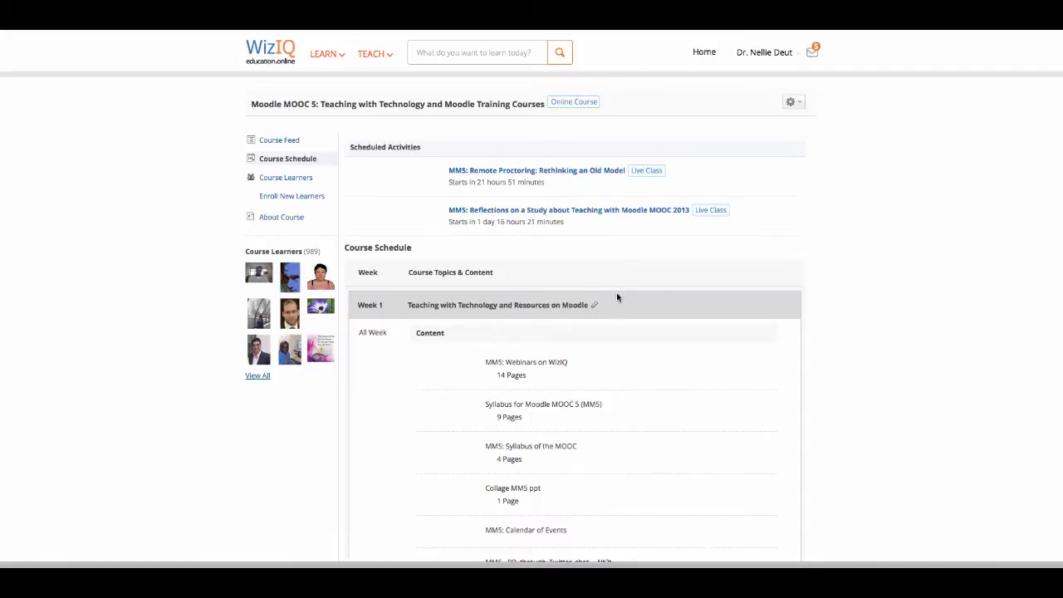
pyautogui.scroll(-5, 542, 330)
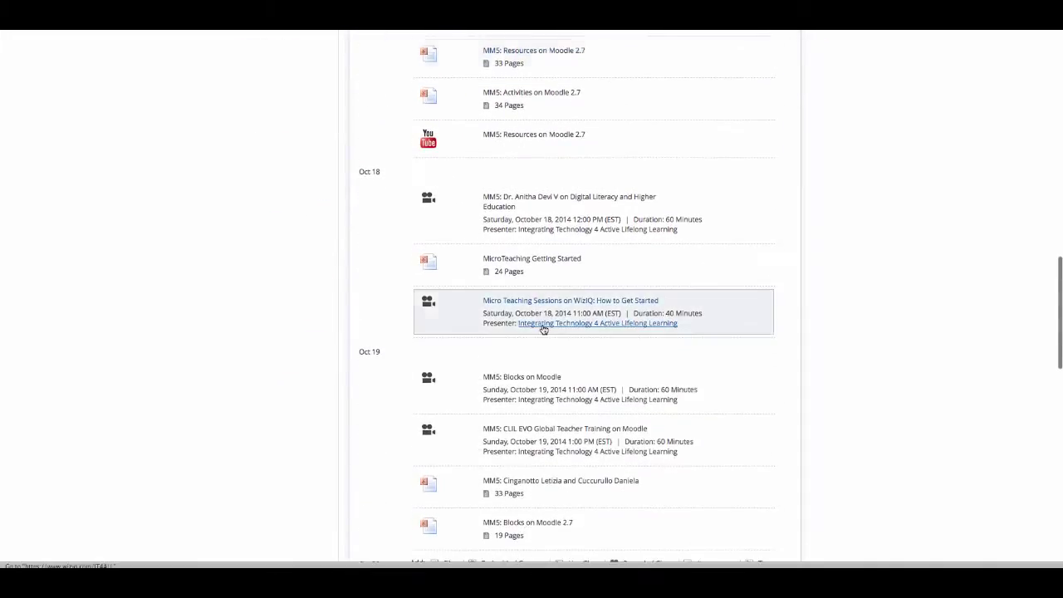
pyautogui.scroll(-2, 543, 330)
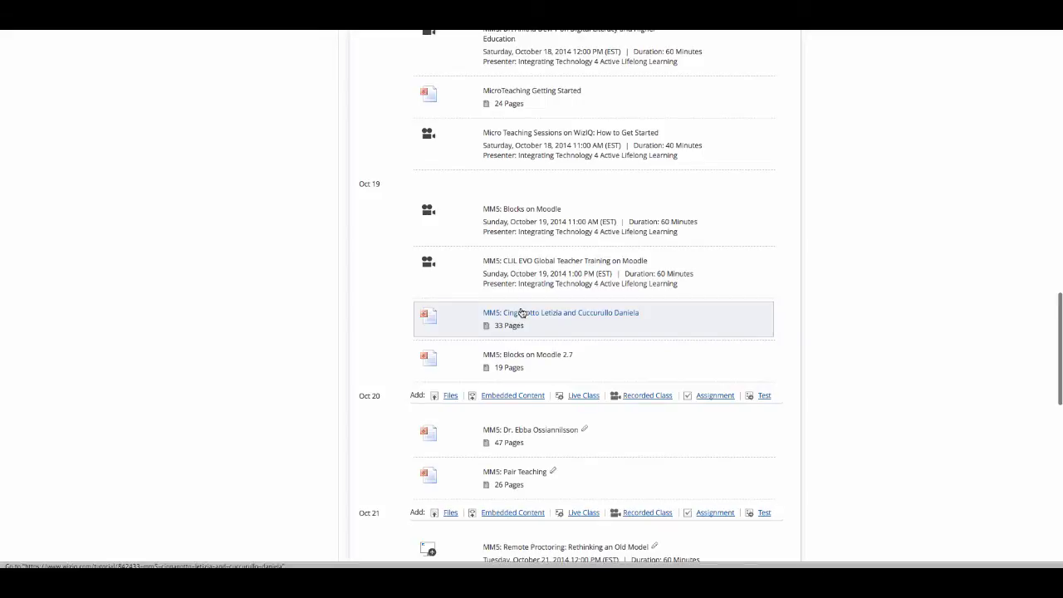
pyautogui.scroll(-1, 515, 254)
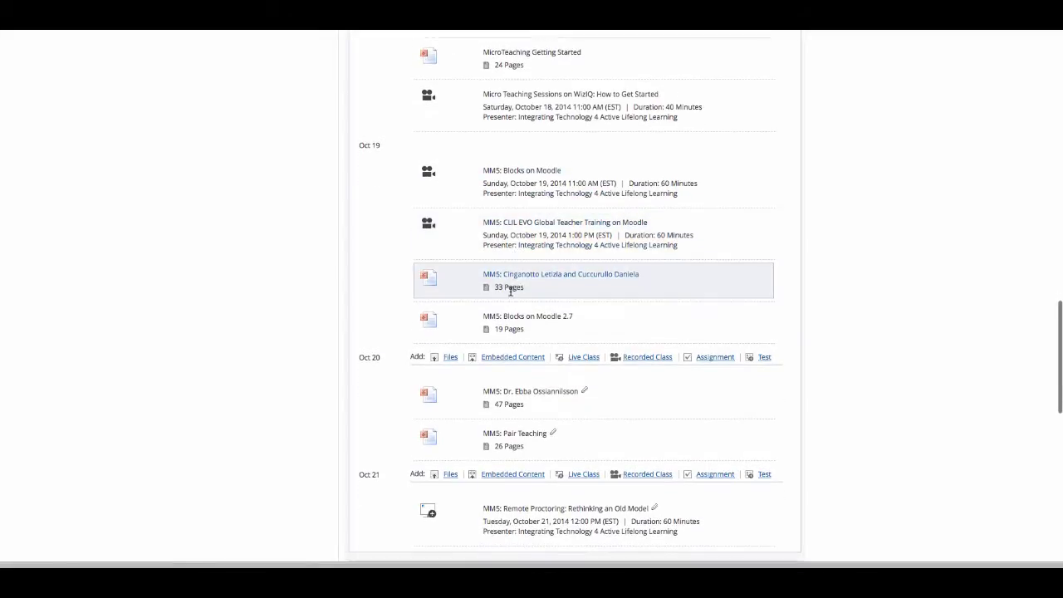
pyautogui.scroll(1, 510, 290)
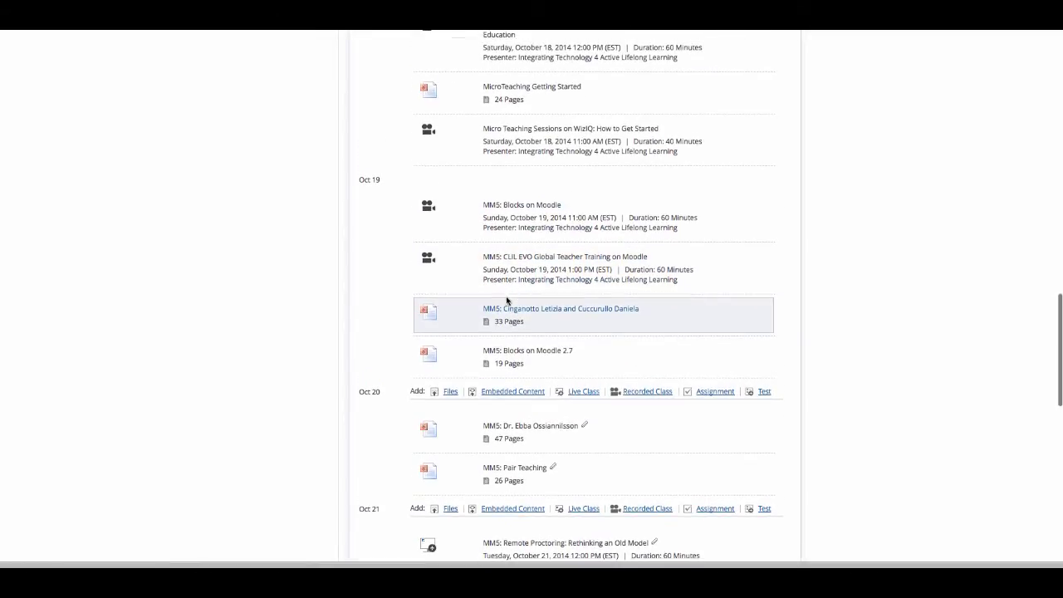
pyautogui.scroll(-2, 507, 298)
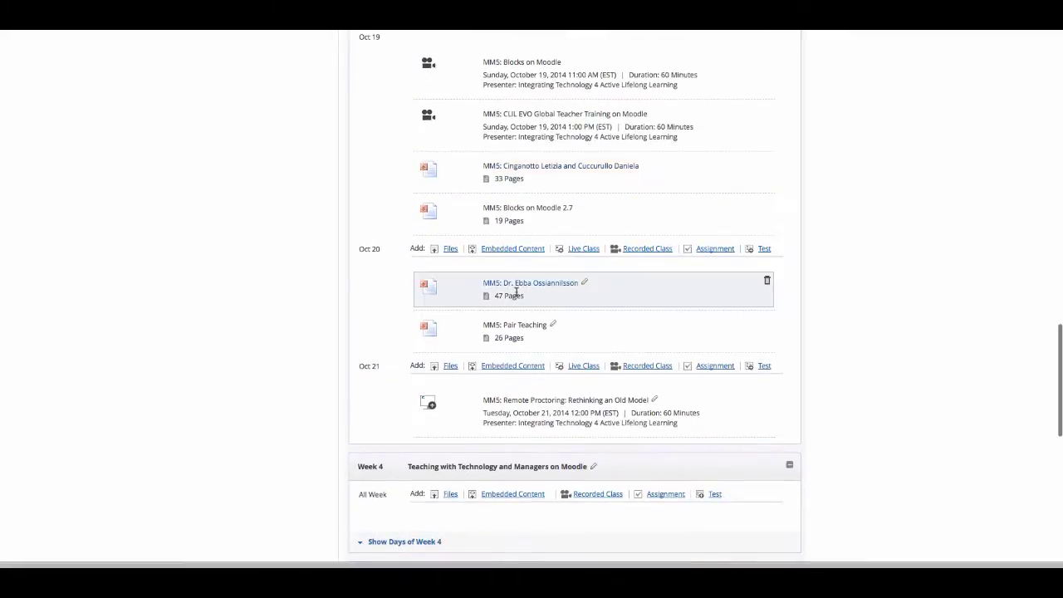
pyautogui.click(510, 325)
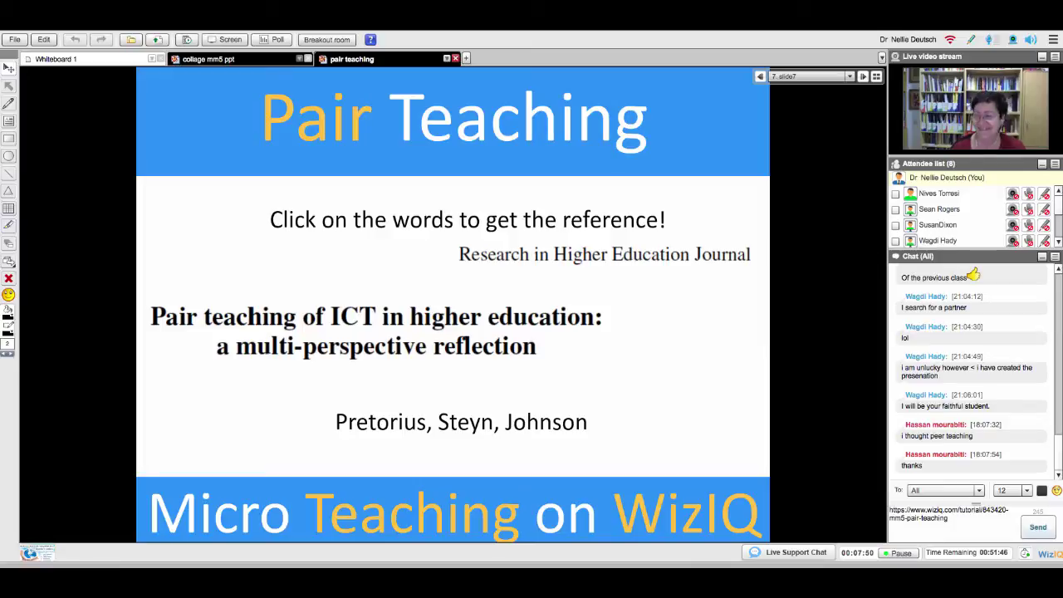
pyautogui.click(1051, 533)
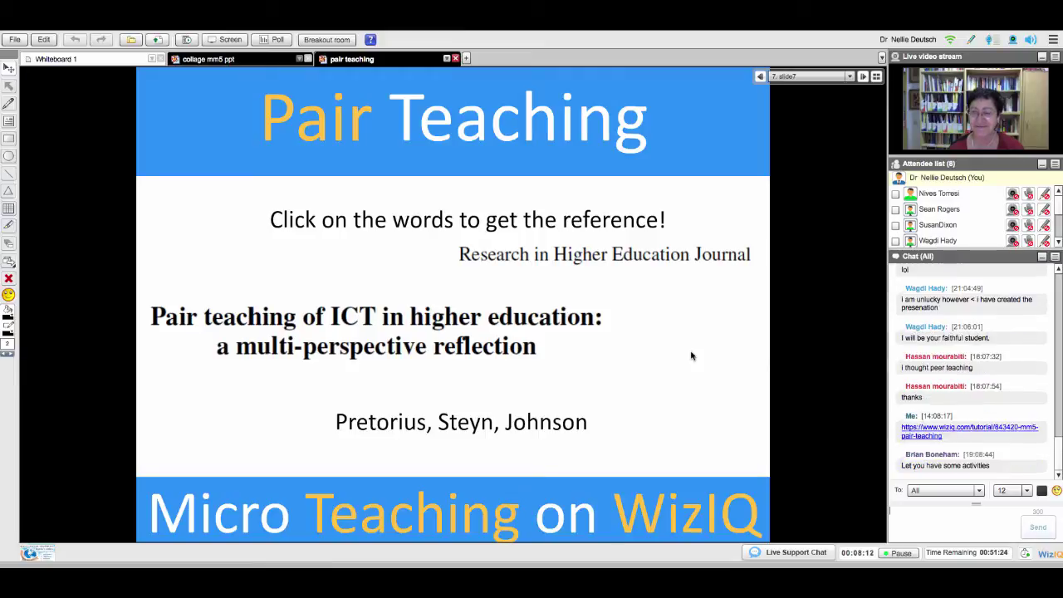
pyautogui.click(904, 528)
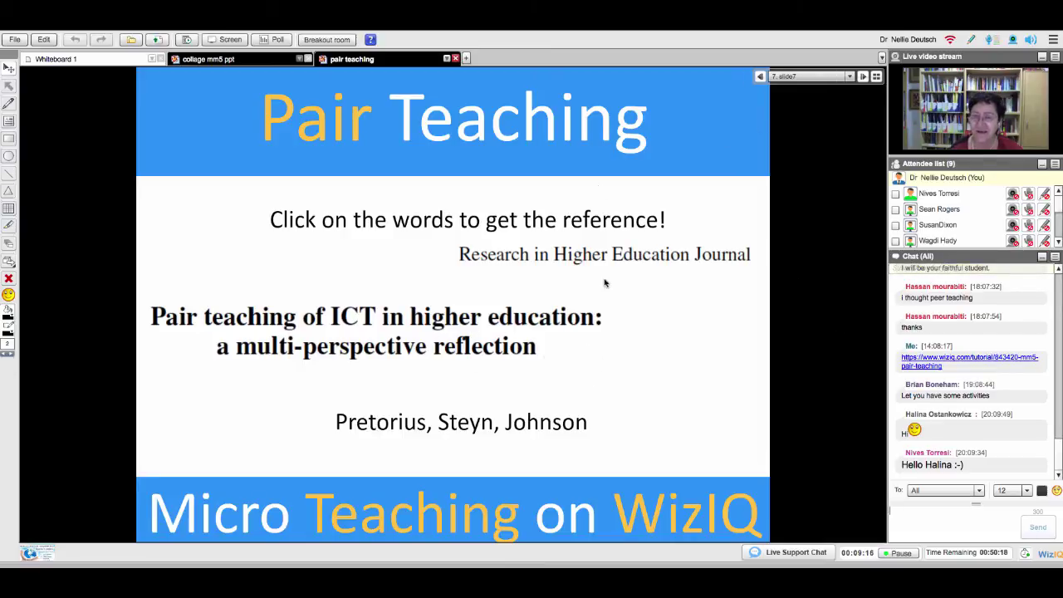
pyautogui.write('https://www.wiziq.com/tutorial/843420-mm5-pair-teaching')
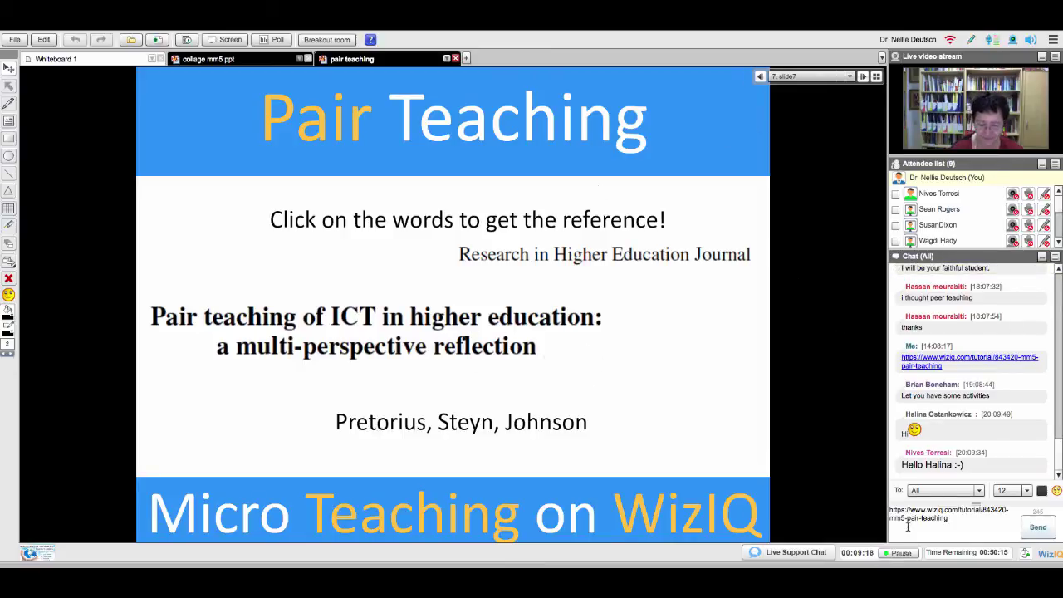
pyautogui.click(1037, 528)
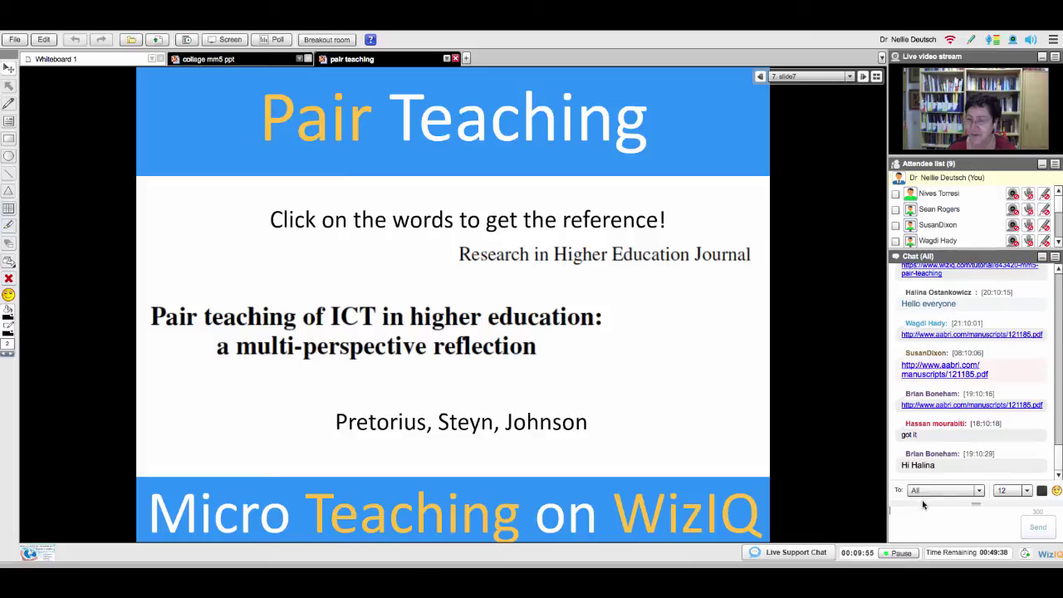
pyautogui.click(904, 518)
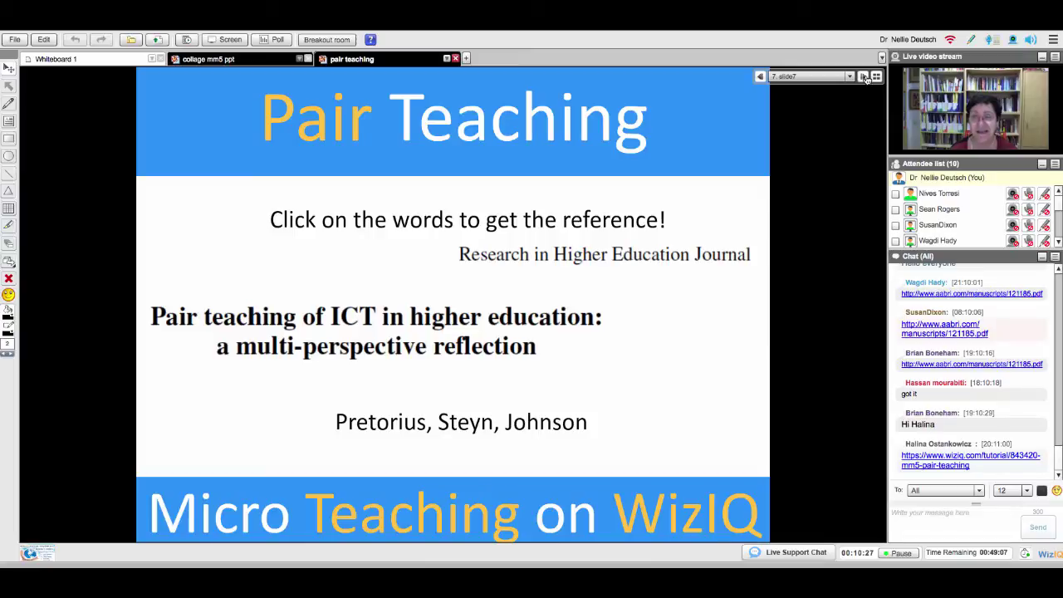
# Step: Advance the presentation through slide 8 to slide 9, Purpose, briefly returning to slide 8 on the way
pyautogui.click(864, 76)
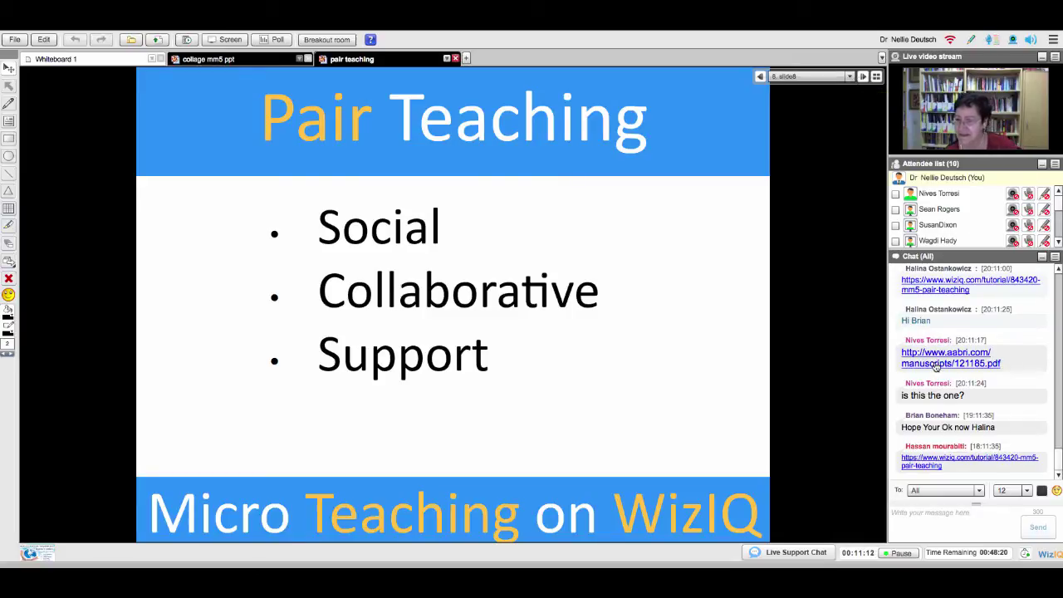
pyautogui.click(863, 77)
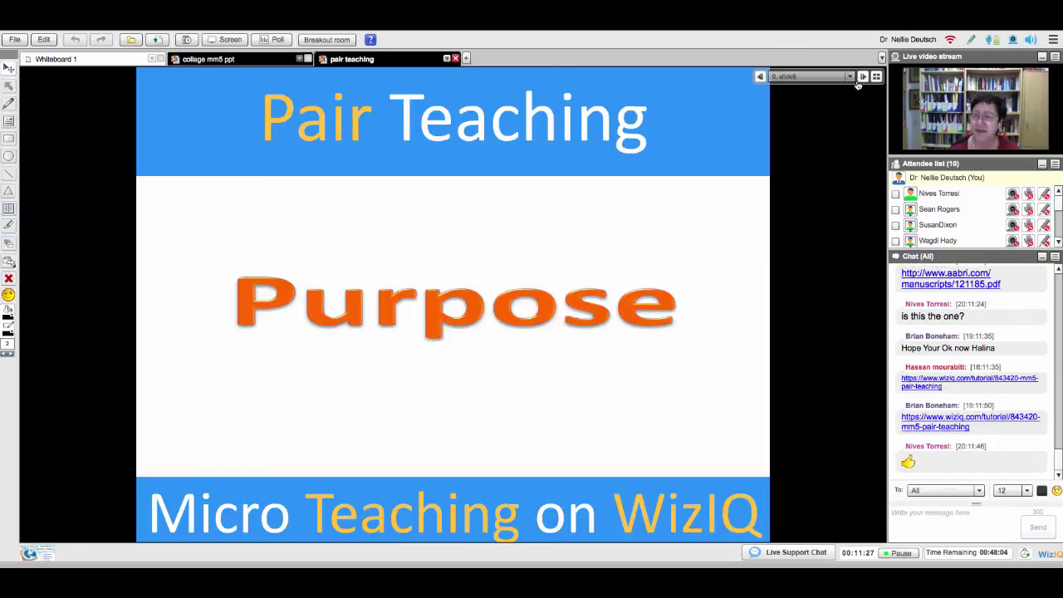
pyautogui.click(760, 76)
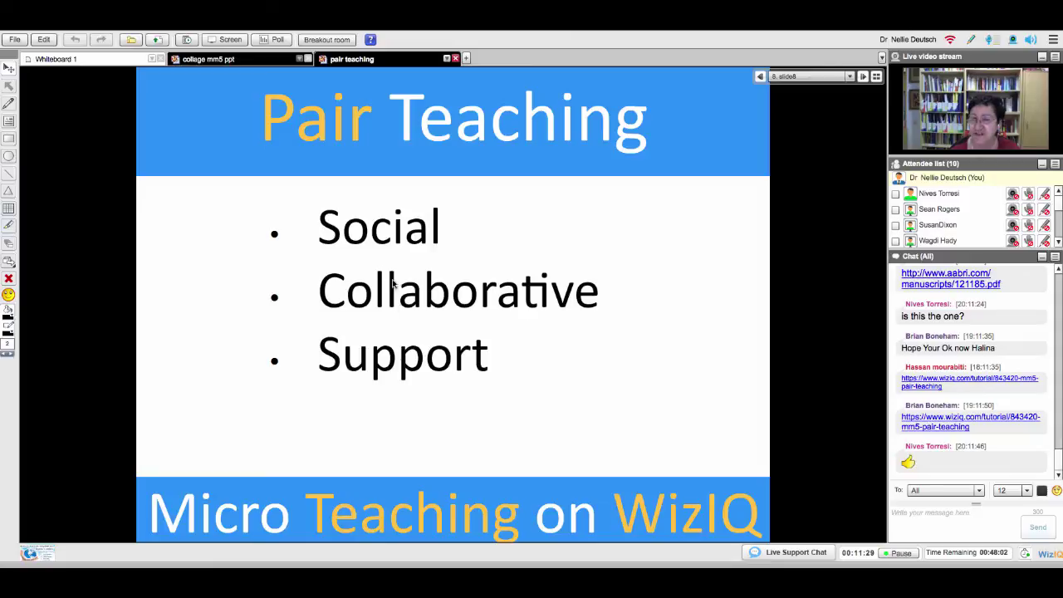
pyautogui.click(864, 76)
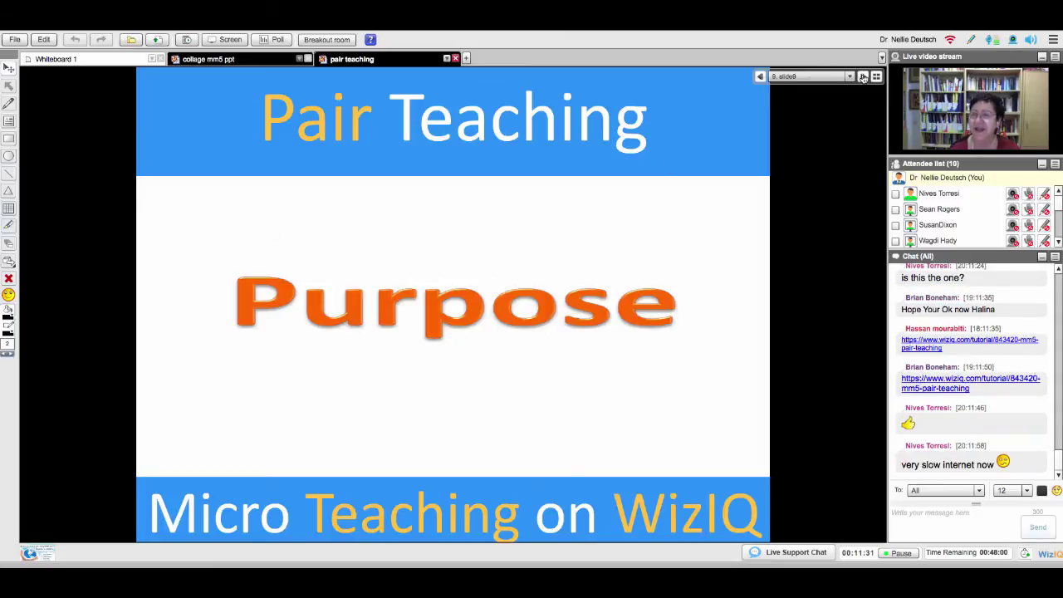
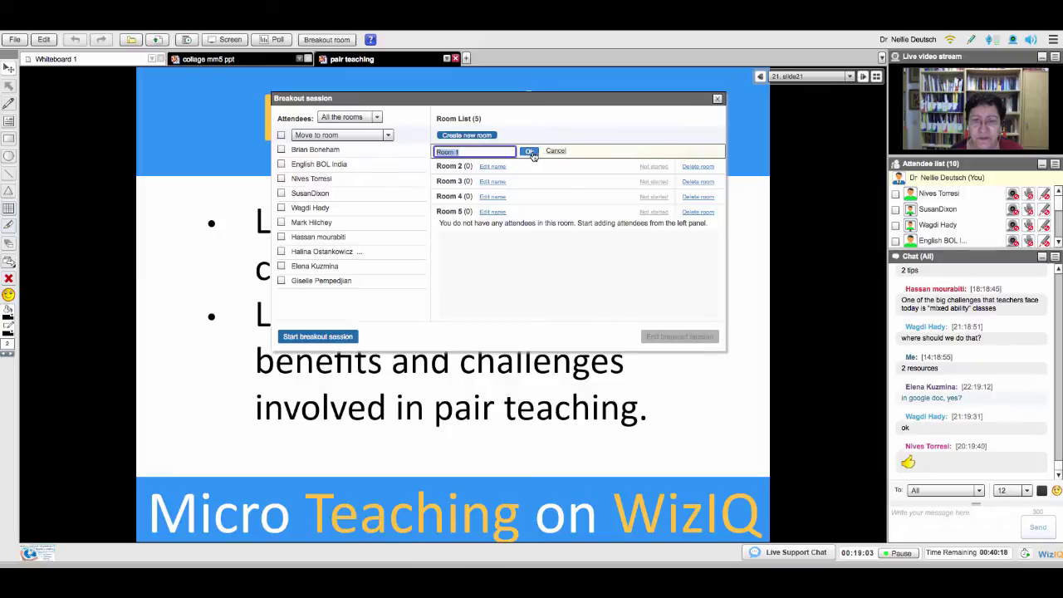
# Step: Keep the name Room 1 for the first breakout room and move the first two listed attendees into it
pyautogui.click(528, 152)
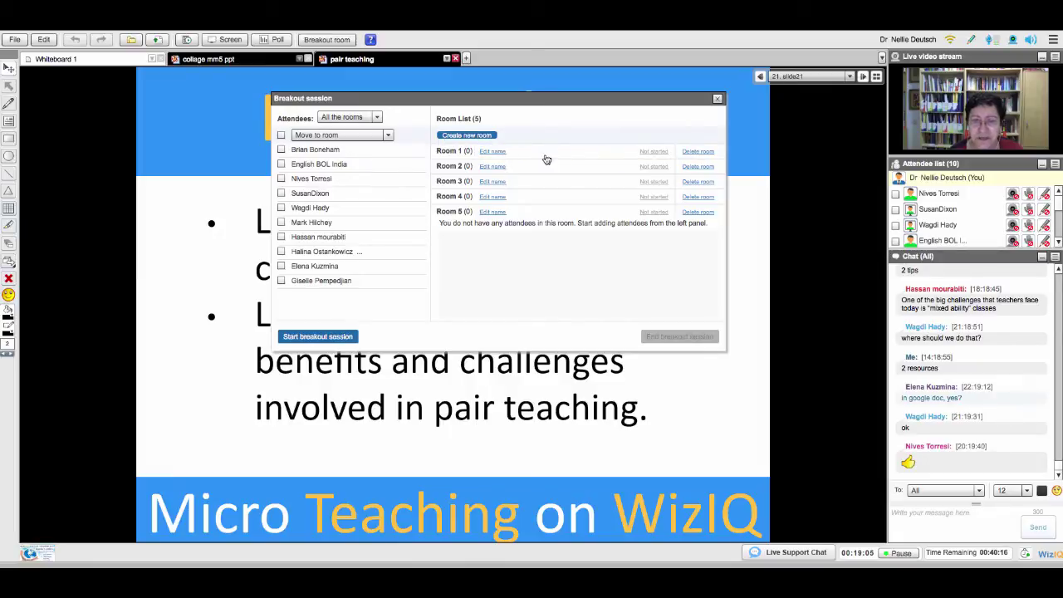
pyautogui.click(448, 151)
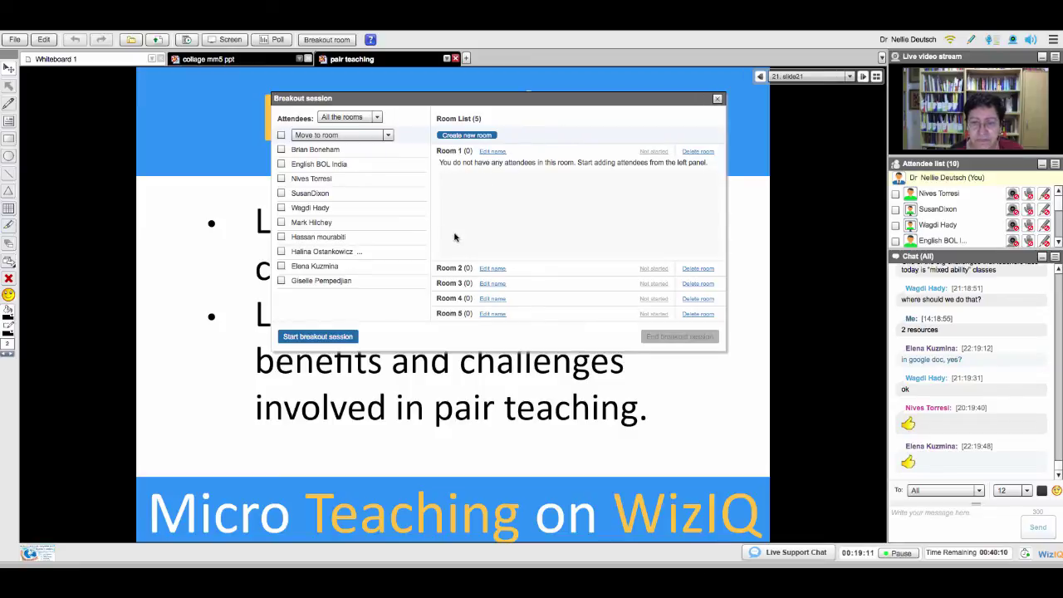
pyautogui.click(281, 149)
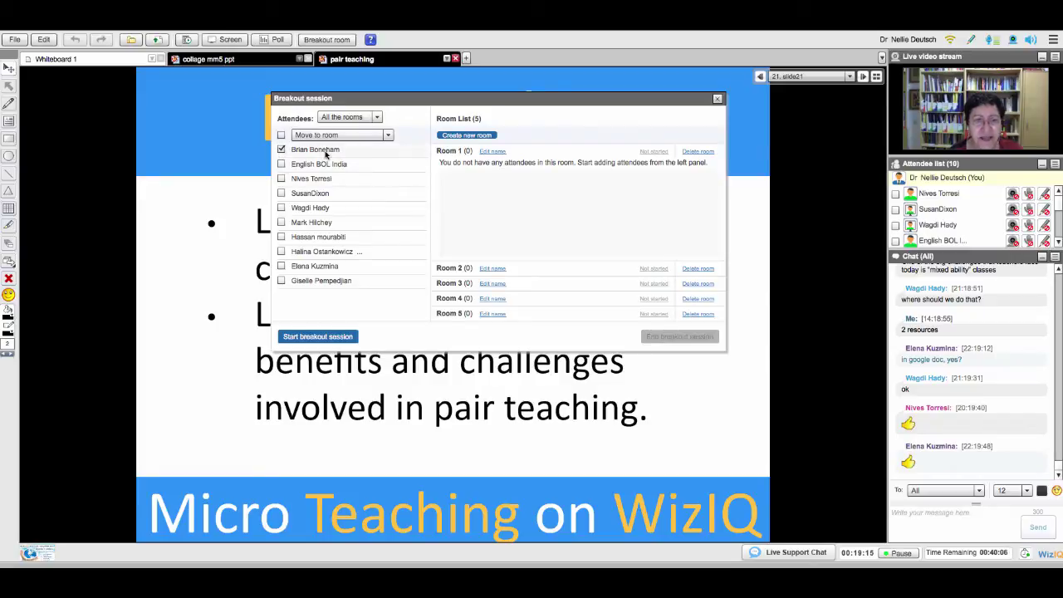
pyautogui.click(281, 164)
pyautogui.click(388, 135)
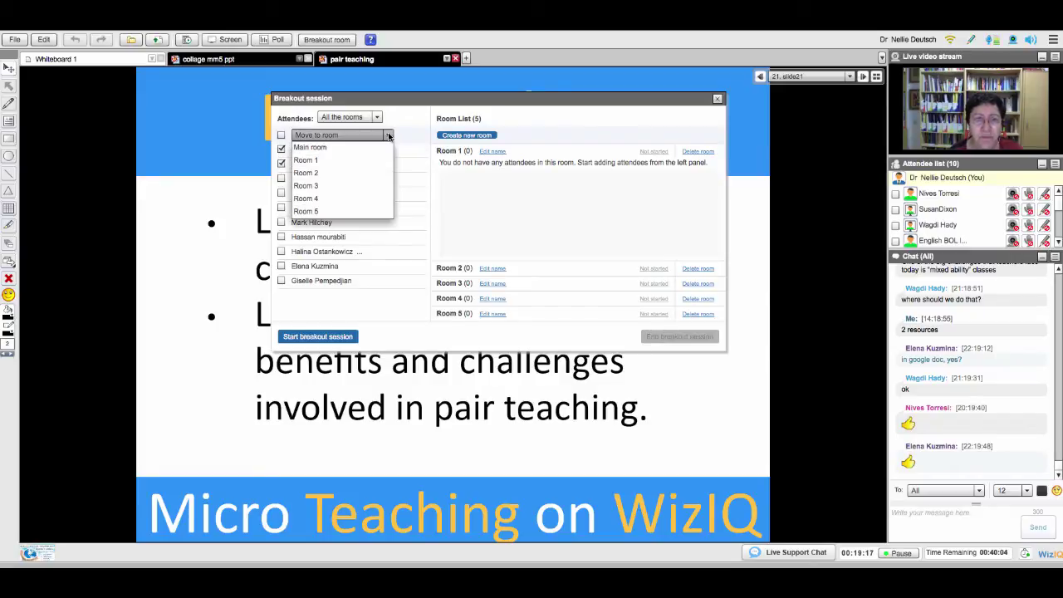
pyautogui.click(335, 162)
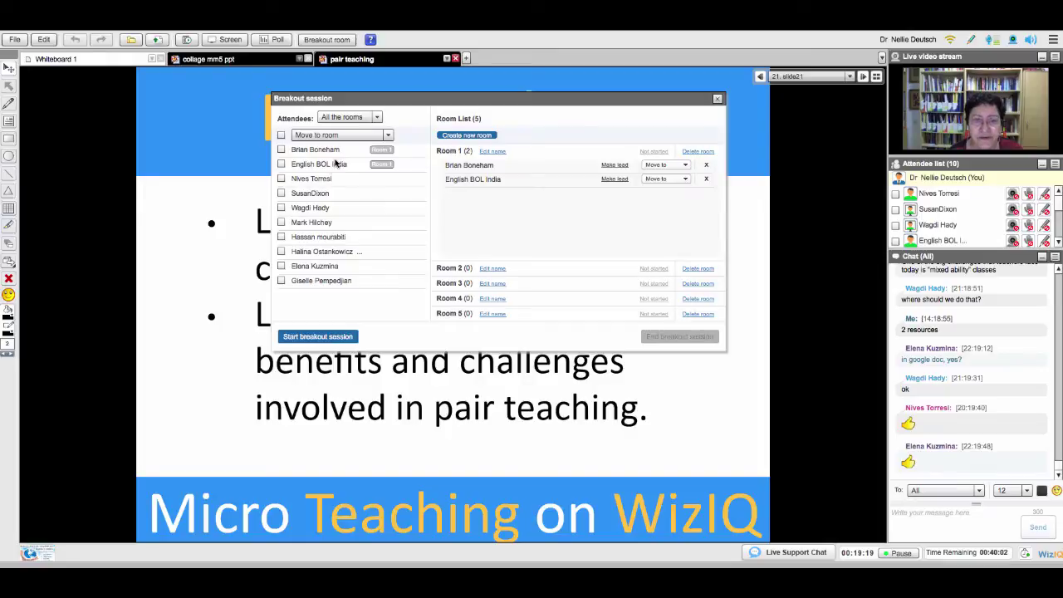
# Step: Move the third and fourth listed attendees into Room 2
pyautogui.click(281, 178)
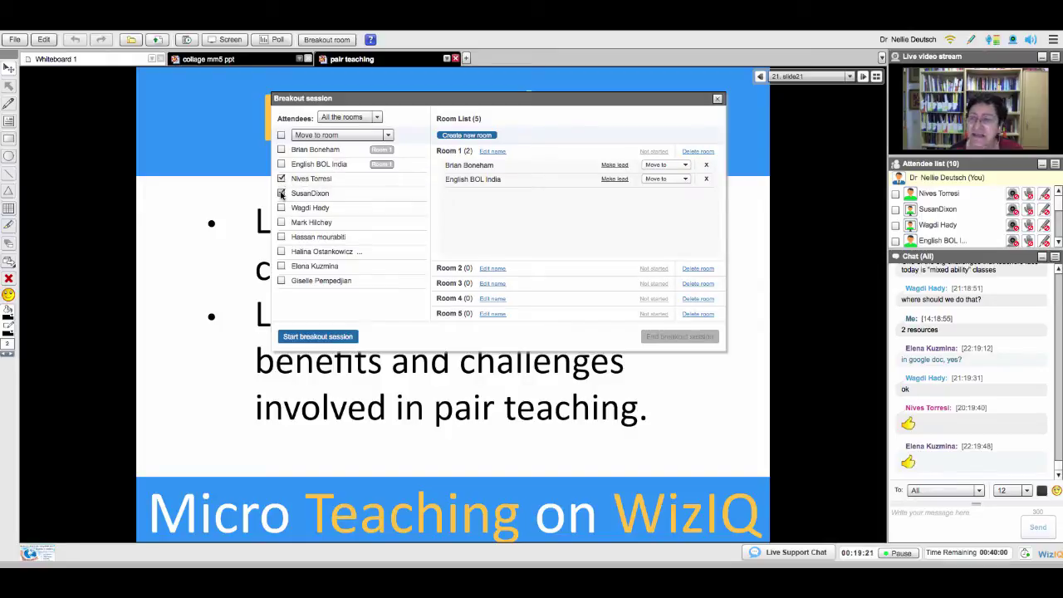
pyautogui.click(281, 193)
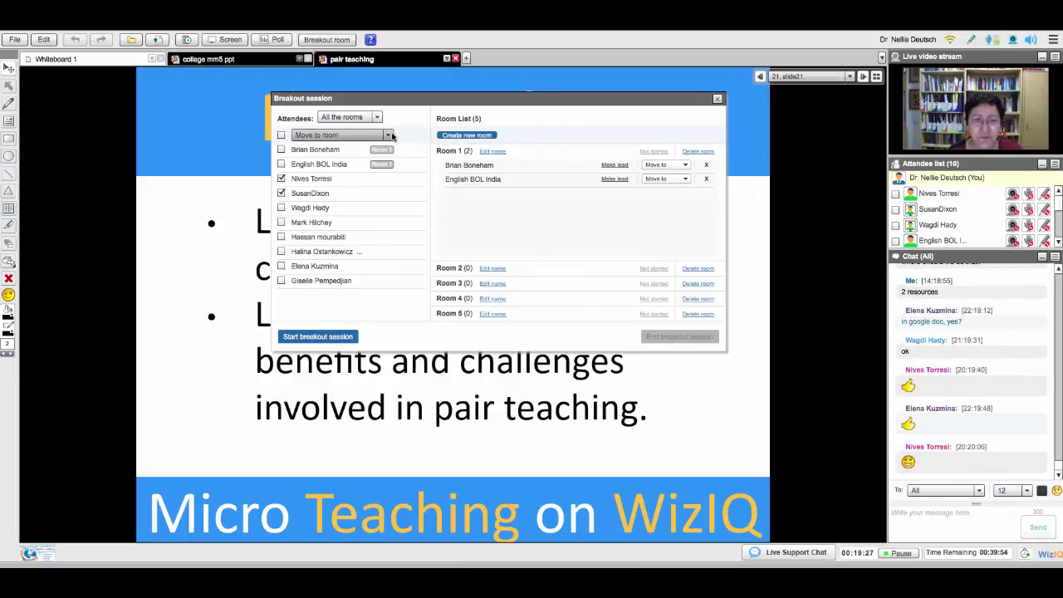
pyautogui.click(390, 136)
pyautogui.click(342, 172)
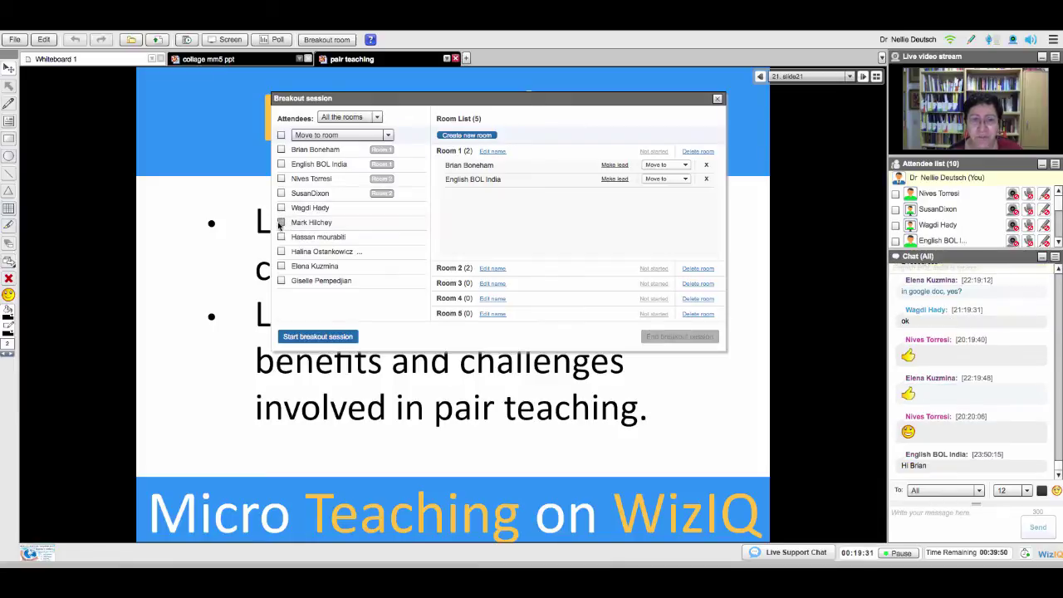
# Step: Try to assign the fifth and sixth listed attendees to Room 3 with the attendee list filtered to Room 3
pyautogui.click(280, 222)
pyautogui.click(280, 208)
pyautogui.click(349, 117)
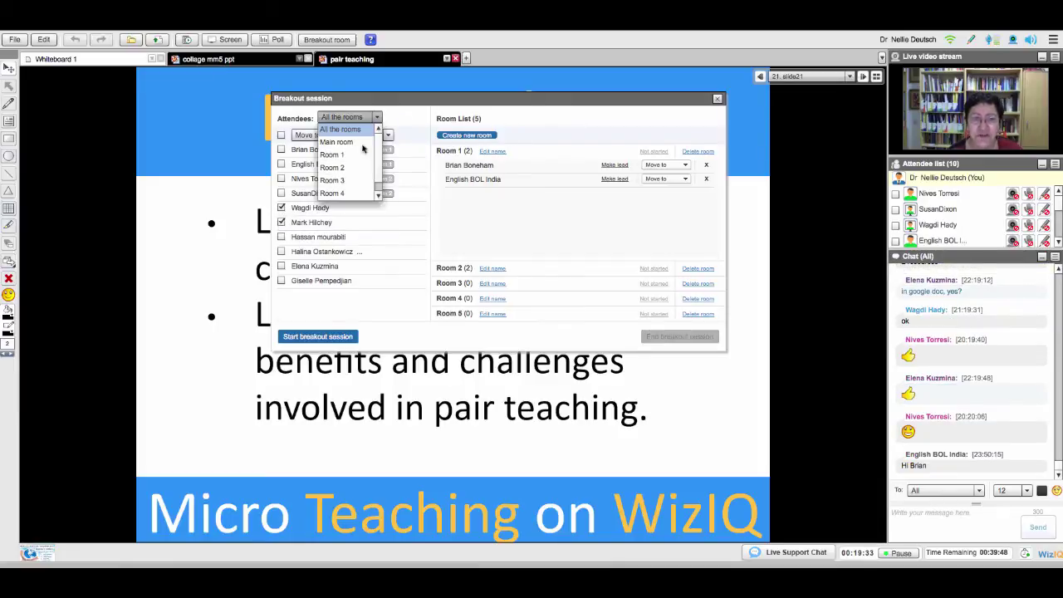
pyautogui.click(340, 181)
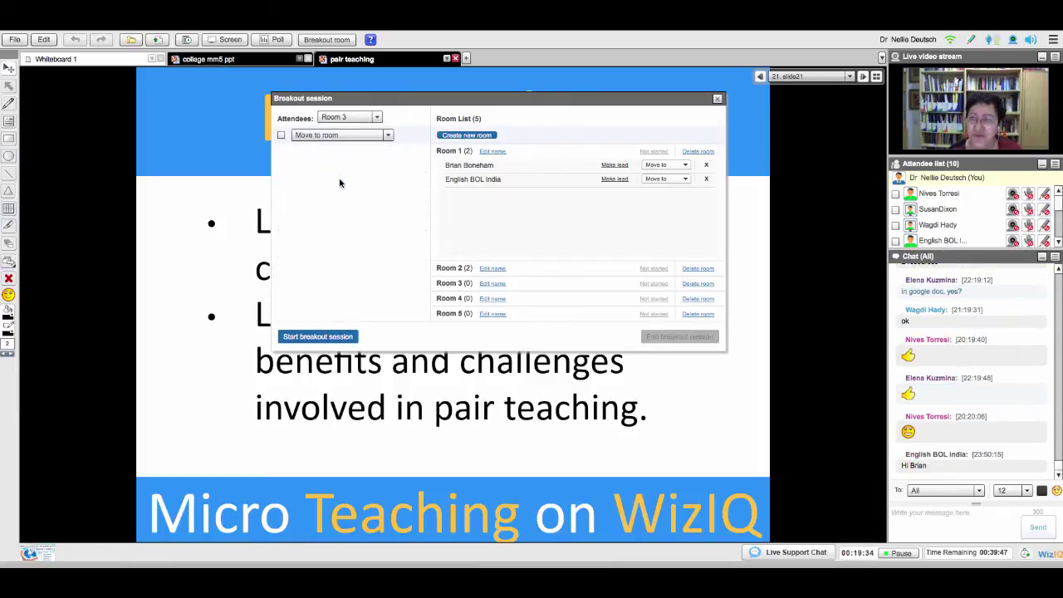
pyautogui.click(387, 135)
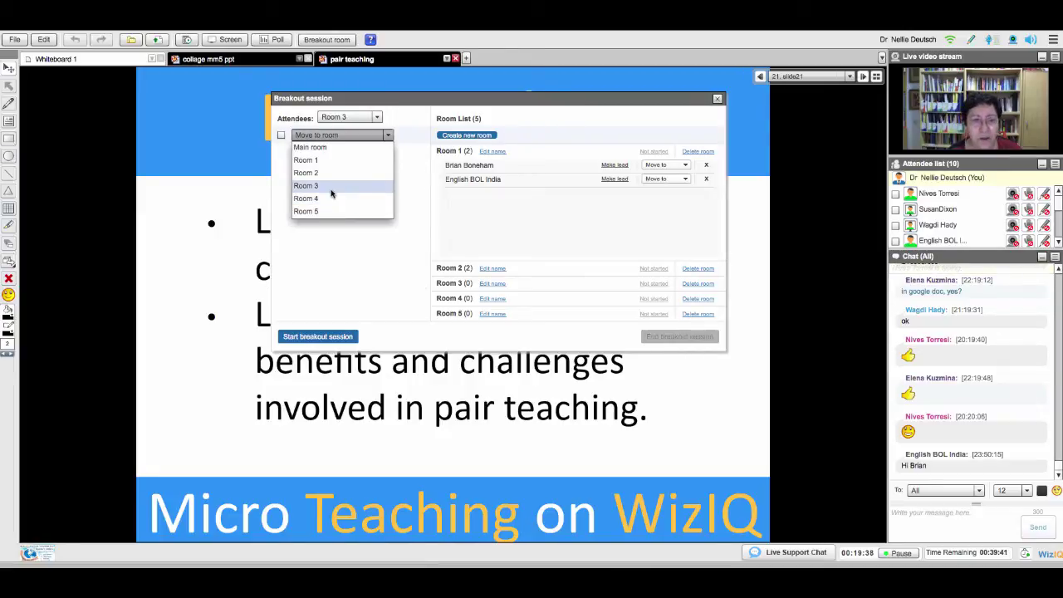
pyautogui.click(378, 174)
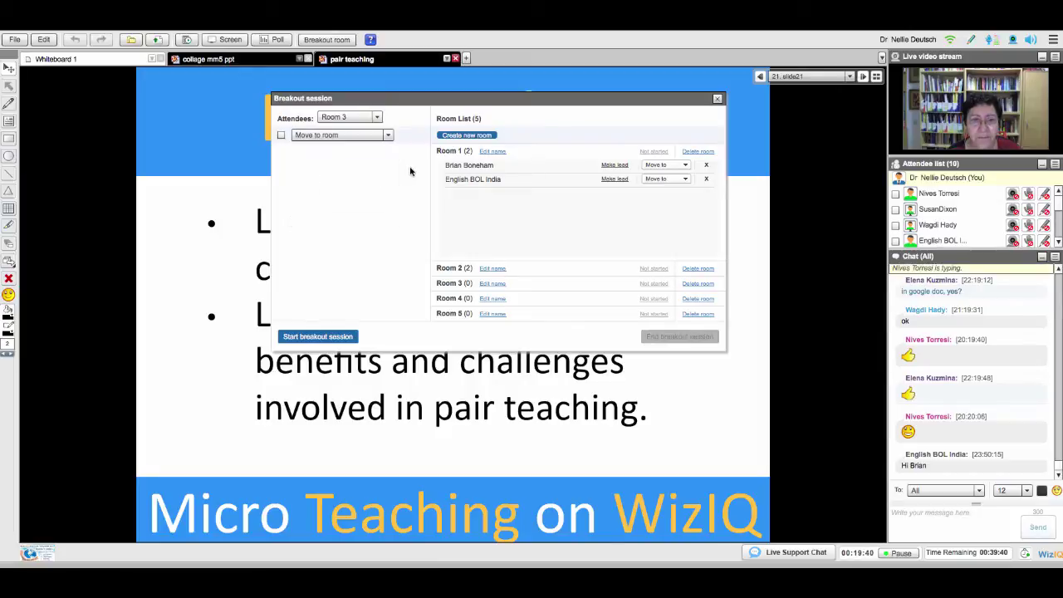
pyautogui.click(377, 117)
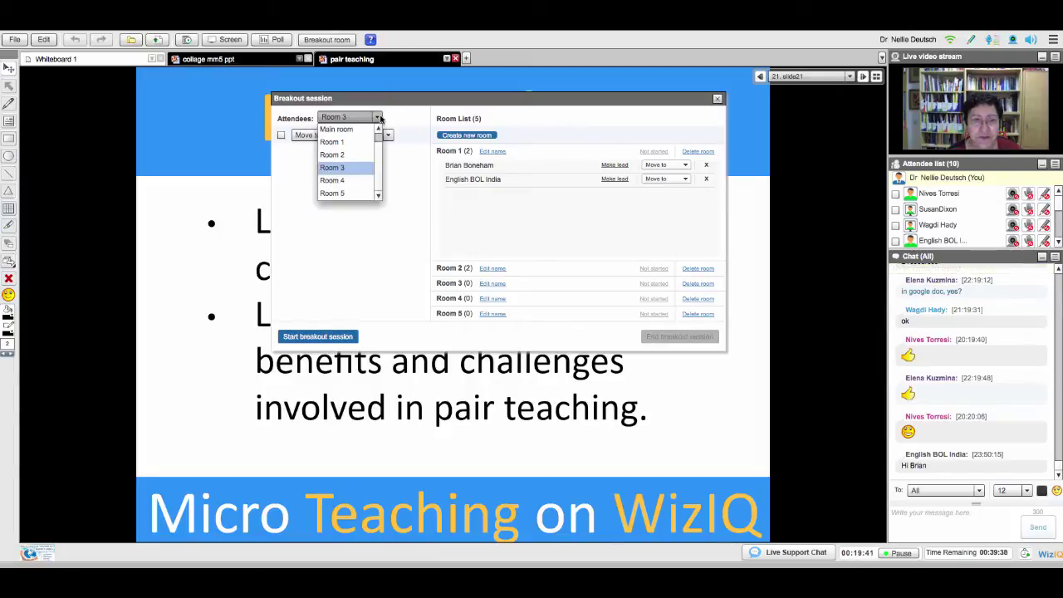
pyautogui.click(351, 171)
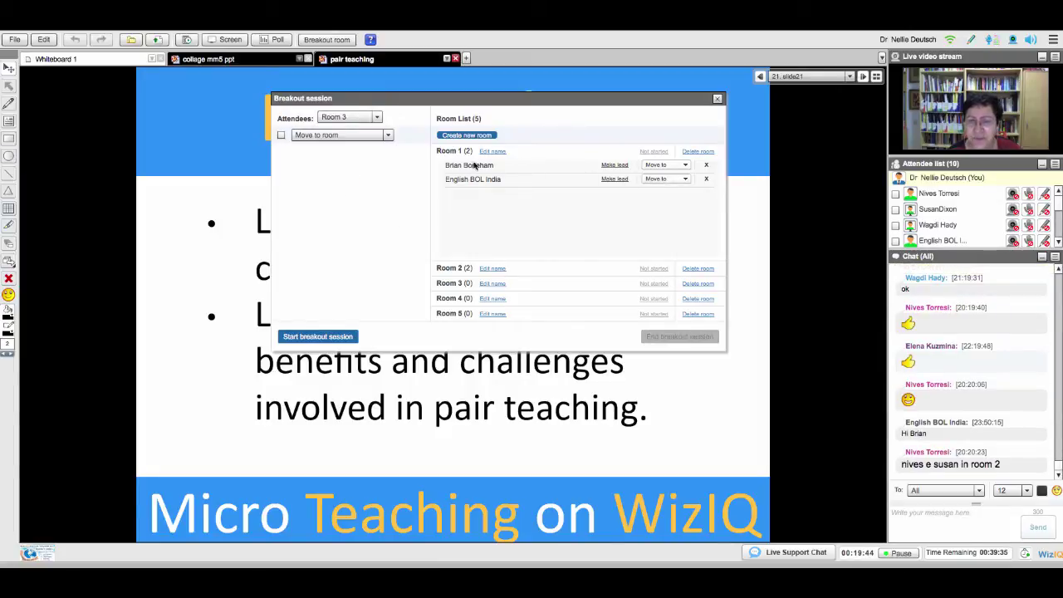
# Step: Try to move all attendees from the Room 3 list to Room 4, and filter the attendee list to Room 4
pyautogui.click(281, 135)
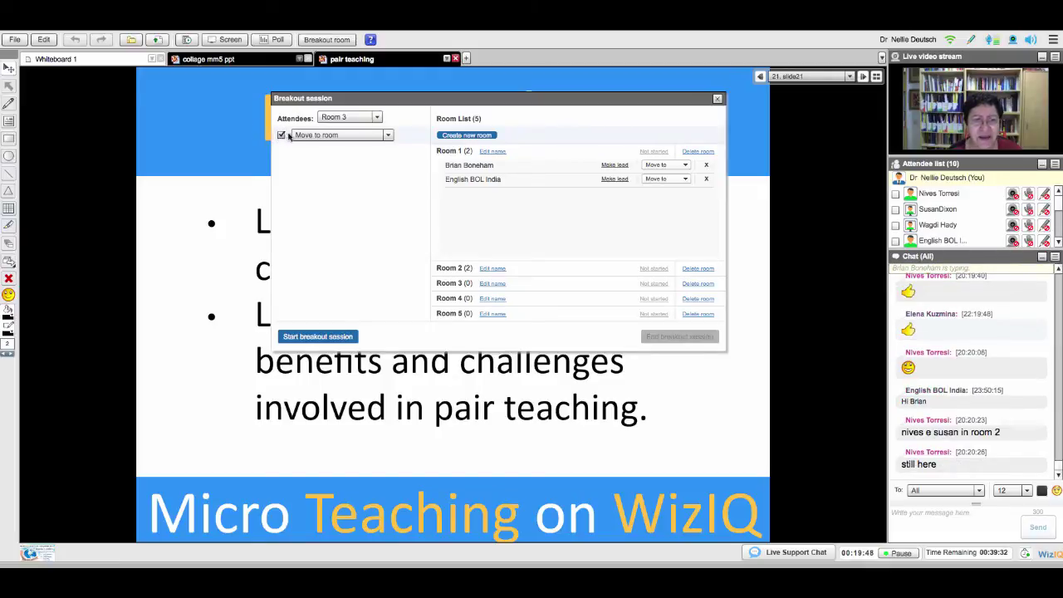
pyautogui.click(384, 135)
pyautogui.click(319, 197)
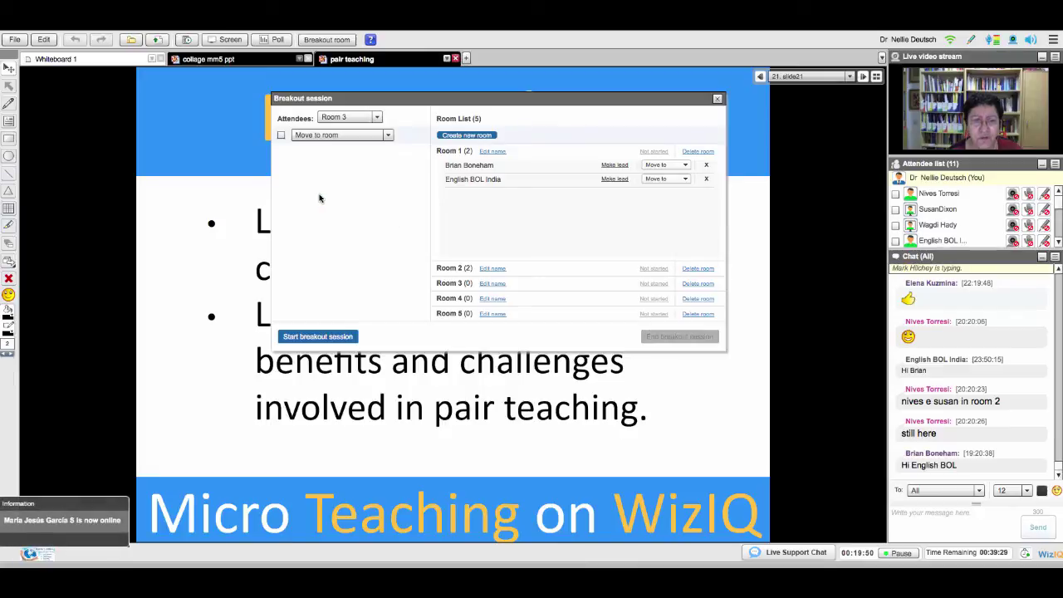
pyautogui.click(378, 136)
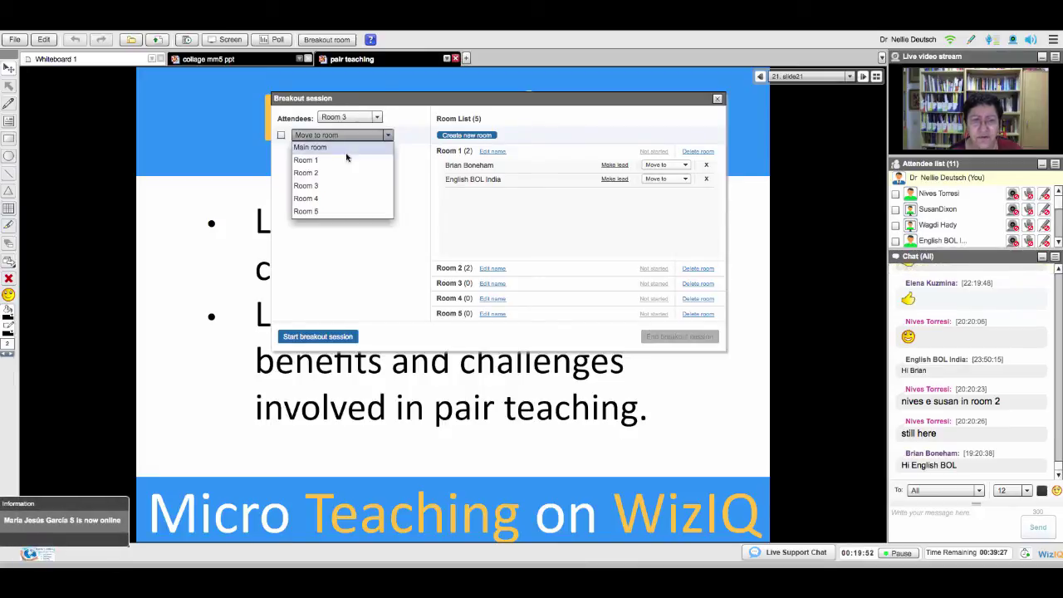
pyautogui.click(320, 198)
pyautogui.click(377, 117)
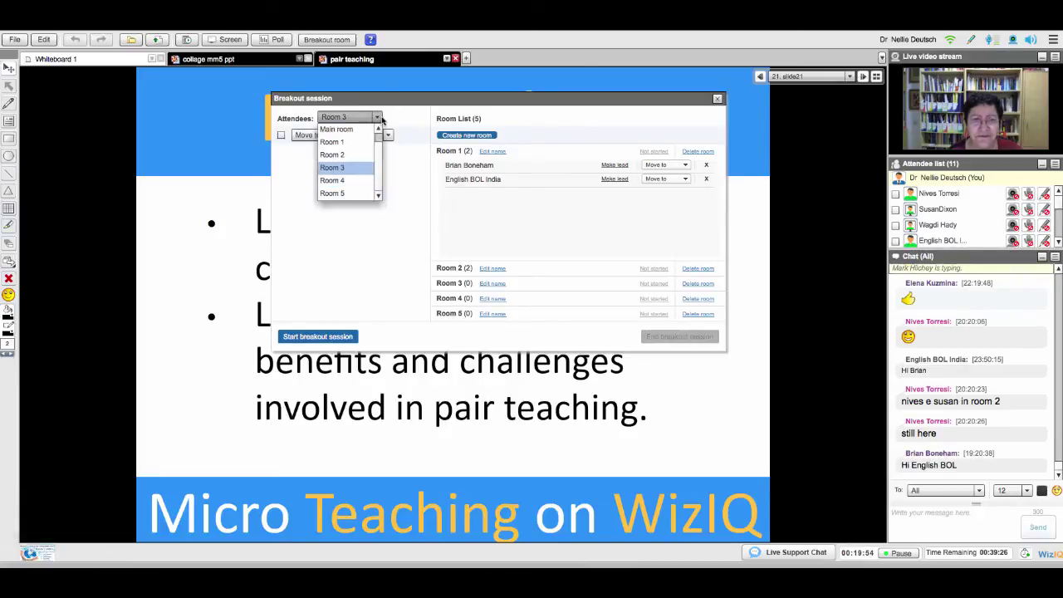
pyautogui.click(344, 182)
pyautogui.click(387, 136)
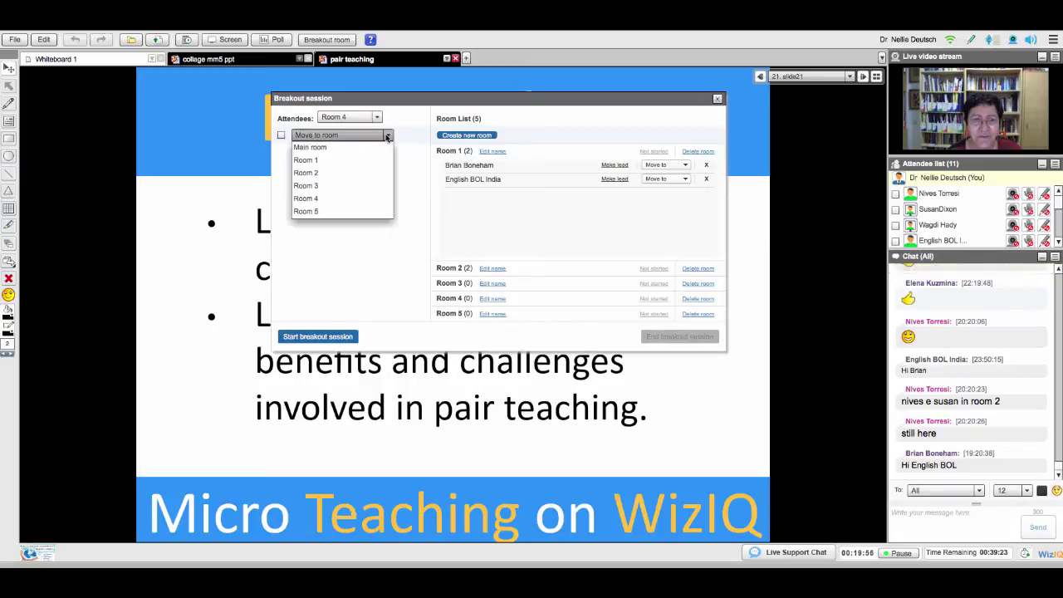
pyautogui.click(378, 218)
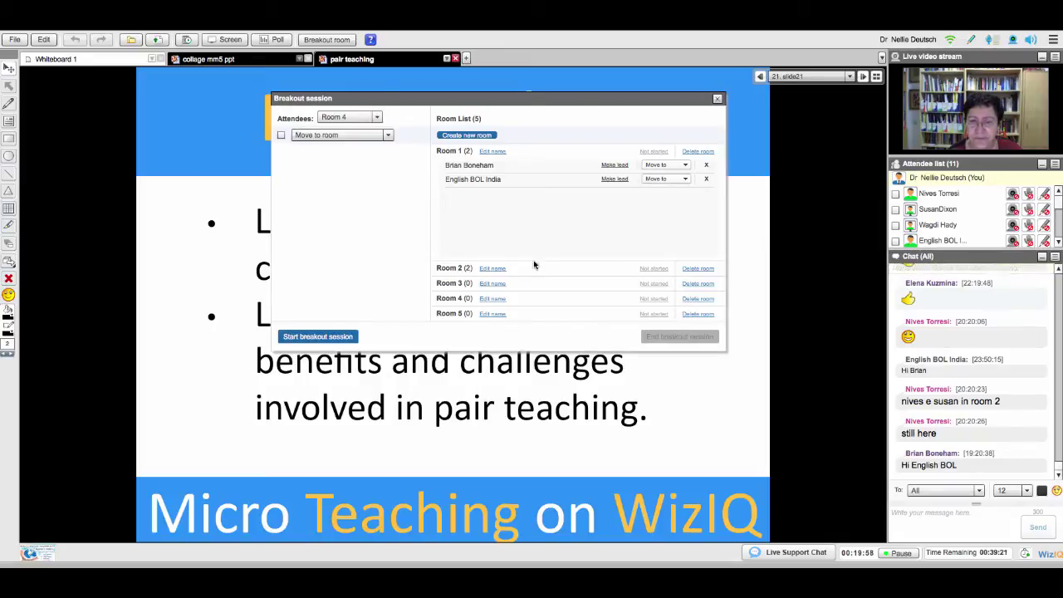
# Step: Keep the name Room 2 for the second breakout room and inspect the contents of Rooms 3, 4 and 5
pyautogui.click(487, 270)
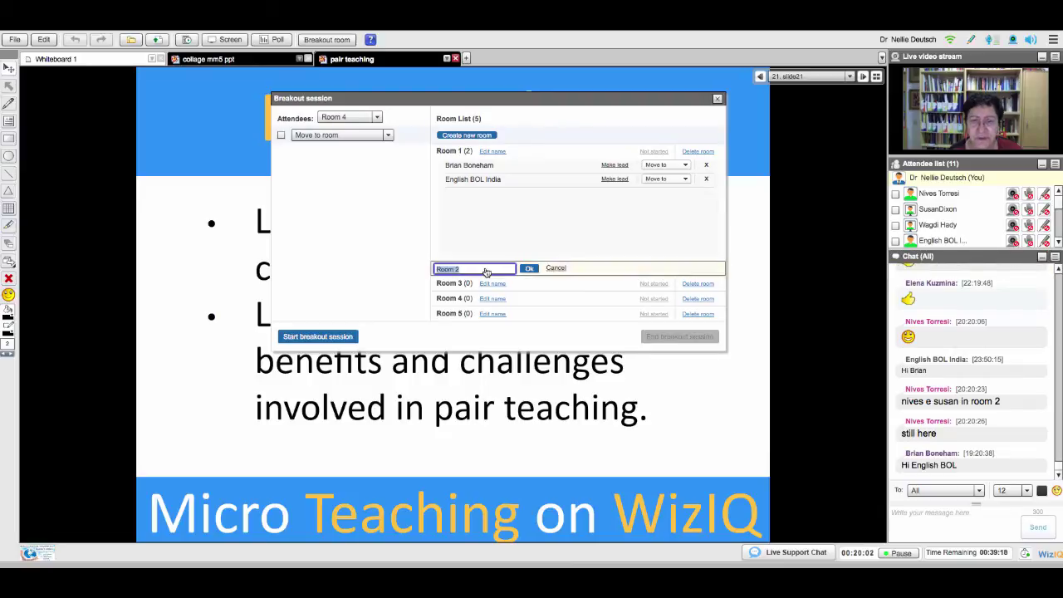
pyautogui.click(529, 268)
pyautogui.click(499, 181)
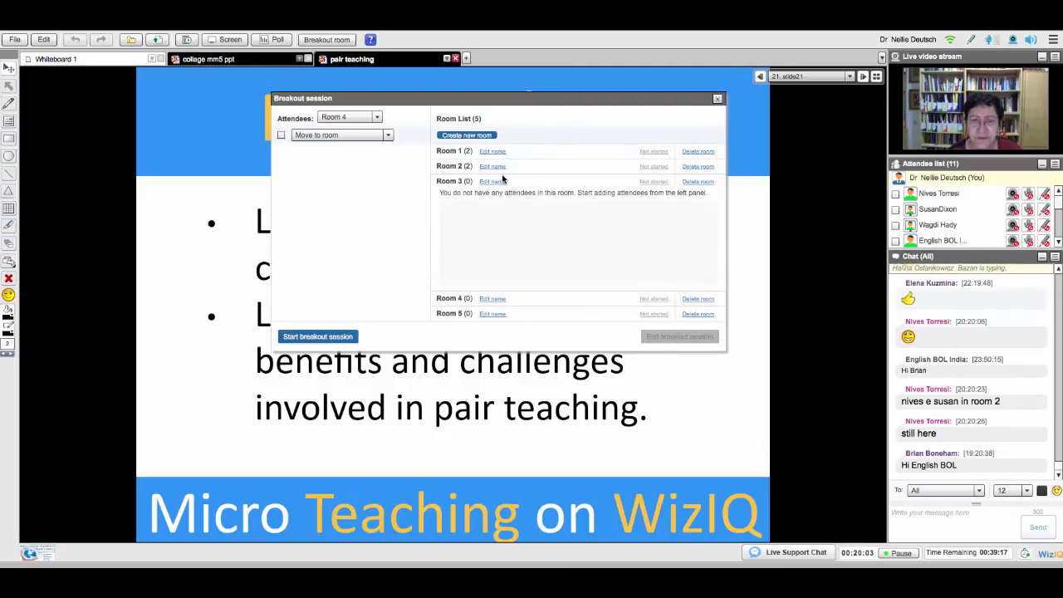
pyautogui.click(453, 300)
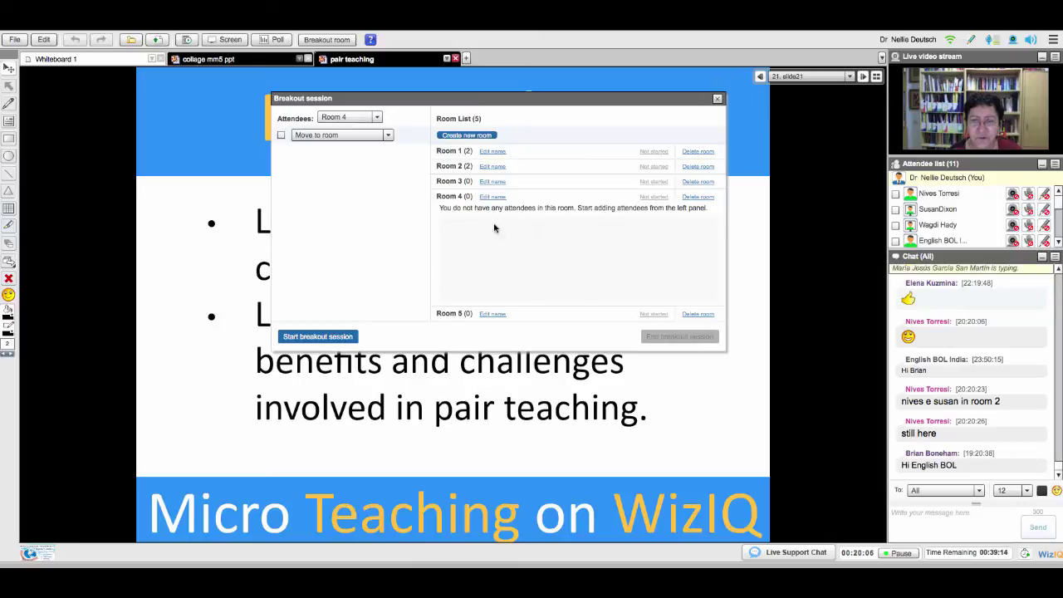
pyautogui.click(452, 315)
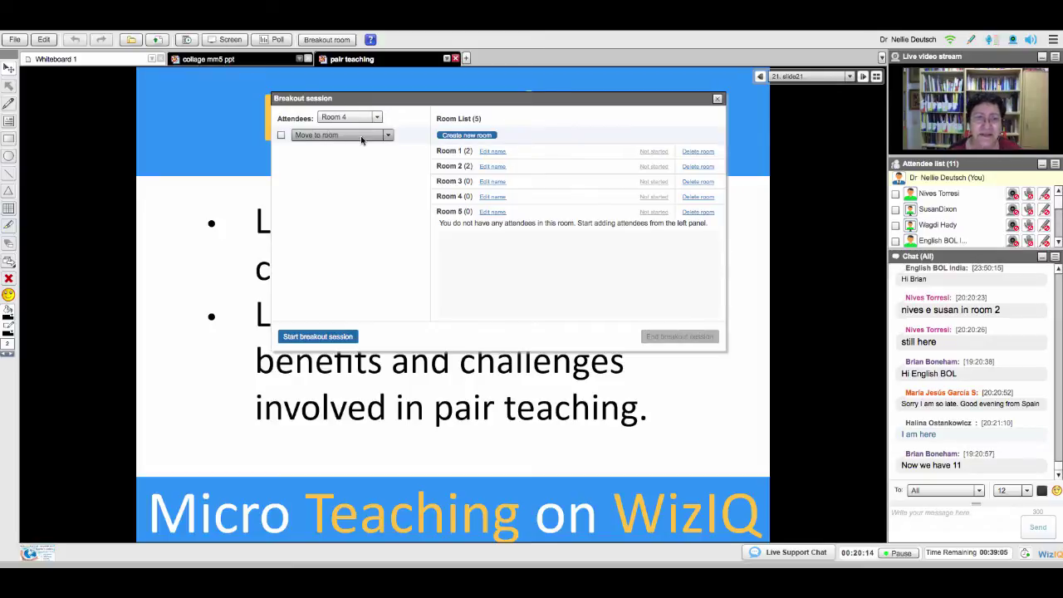
# Step: Filter the attendee list to the Main room and move its first two attendees into Room 3
pyautogui.click(281, 135)
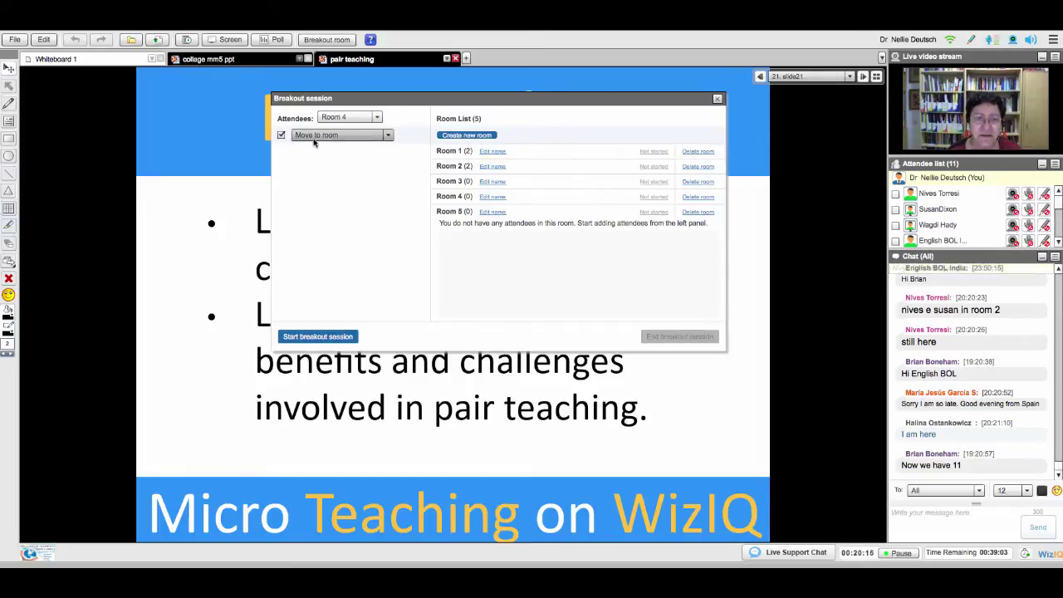
pyautogui.click(281, 135)
pyautogui.click(378, 118)
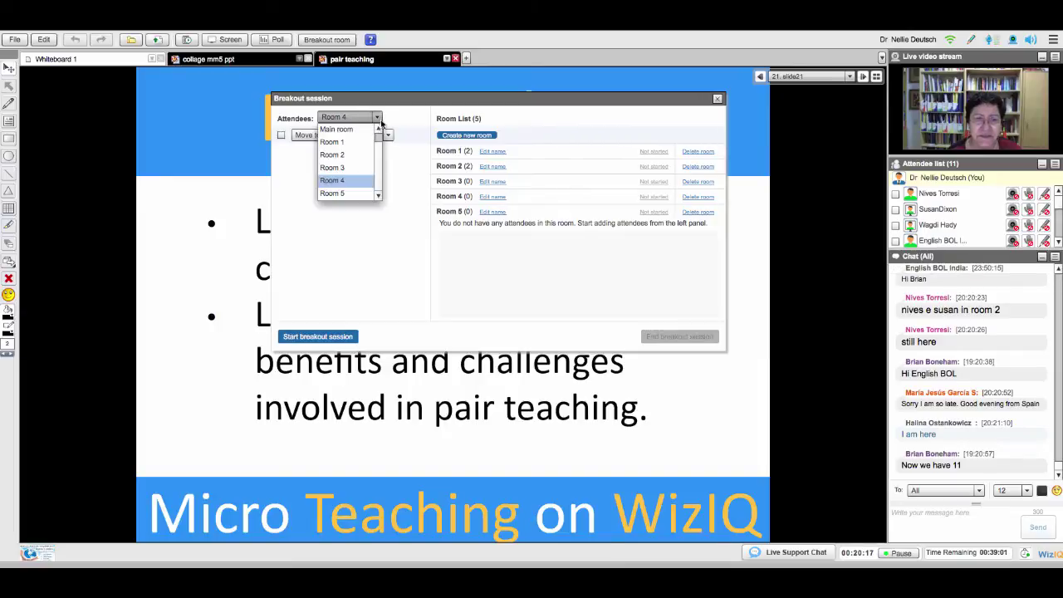
pyautogui.click(337, 130)
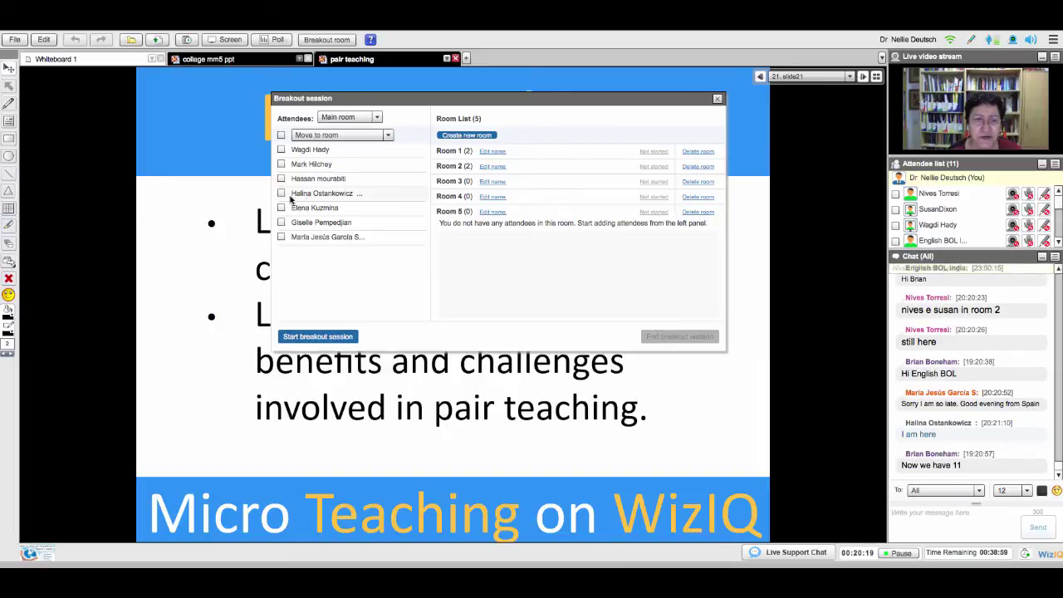
pyautogui.click(281, 149)
pyautogui.click(281, 163)
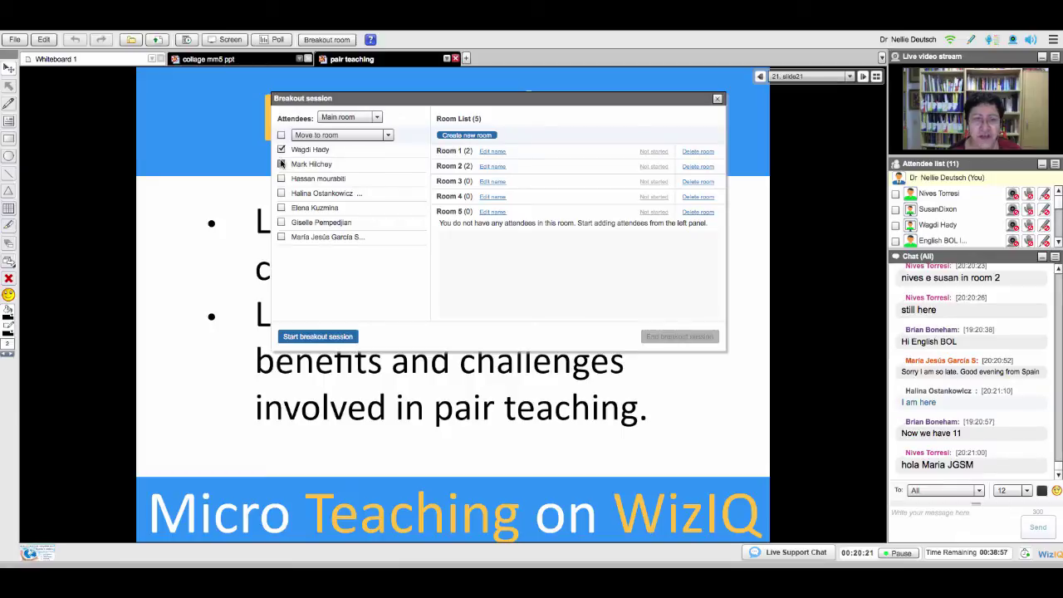
pyautogui.click(384, 134)
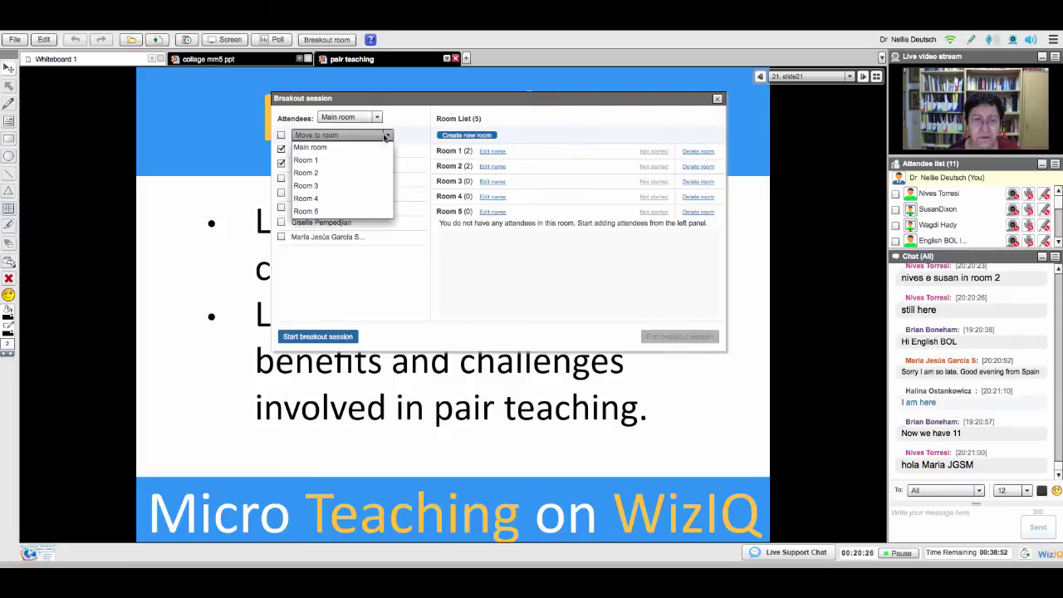
pyautogui.click(328, 186)
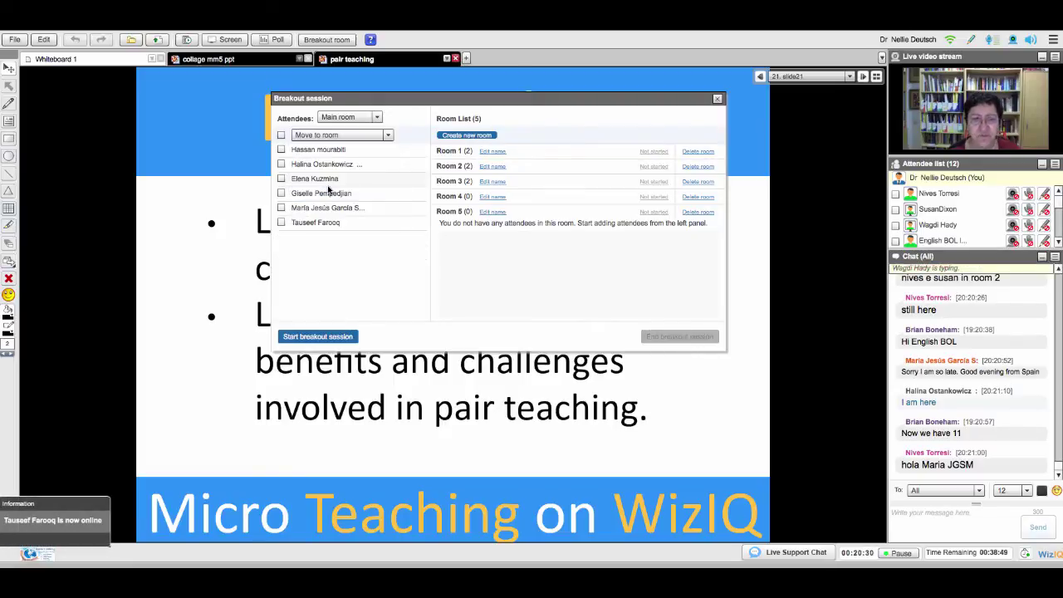
# Step: Move the next two attendees at the head of the Main room list into Room 4
pyautogui.click(281, 164)
pyautogui.click(388, 136)
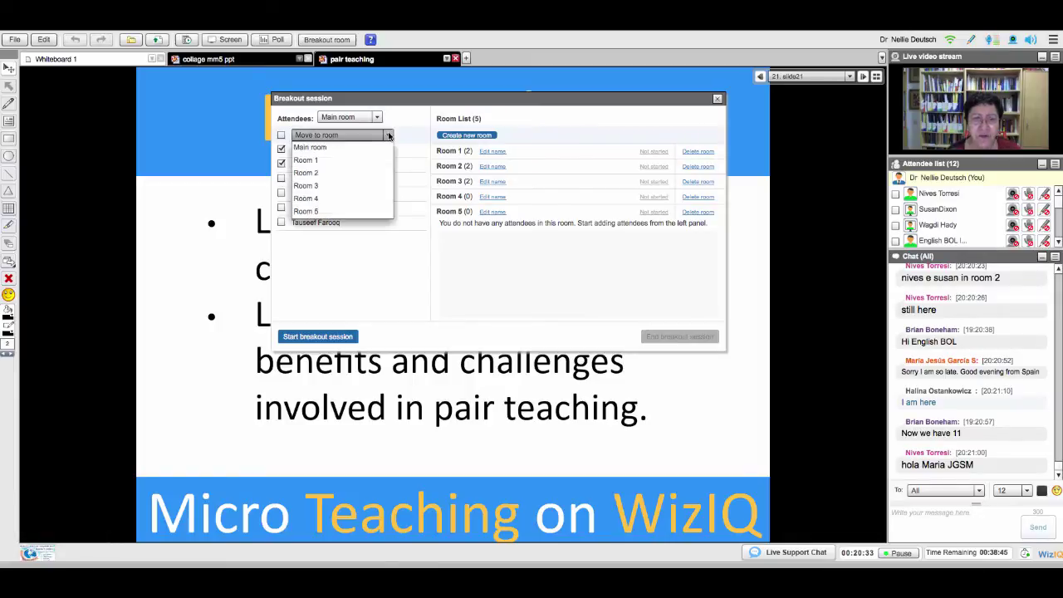
pyautogui.click(342, 198)
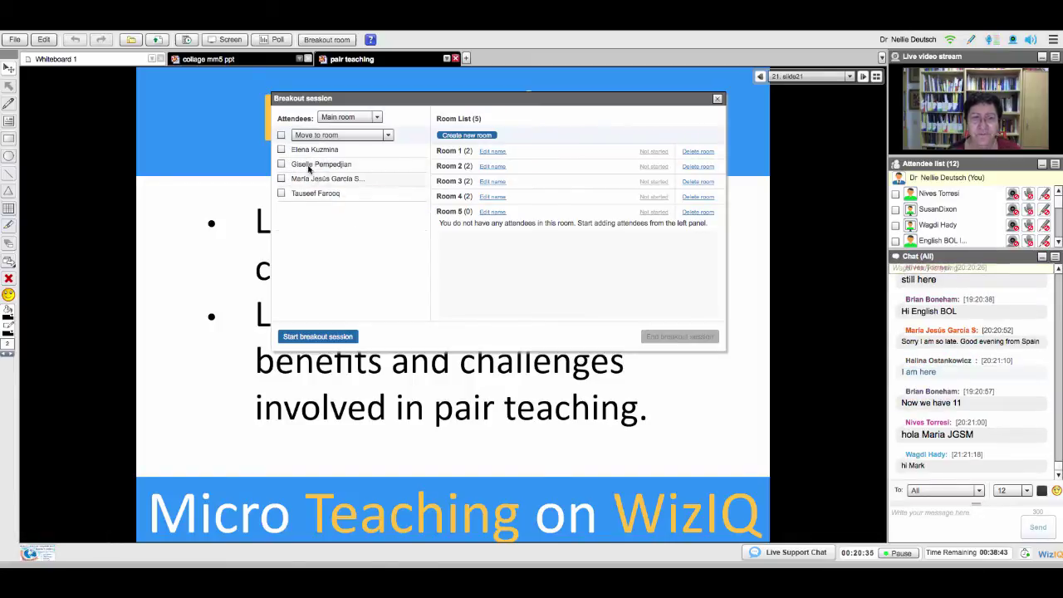
# Step: Move the four attendees remaining in the Main room into Room 5, two at a time
pyautogui.click(281, 151)
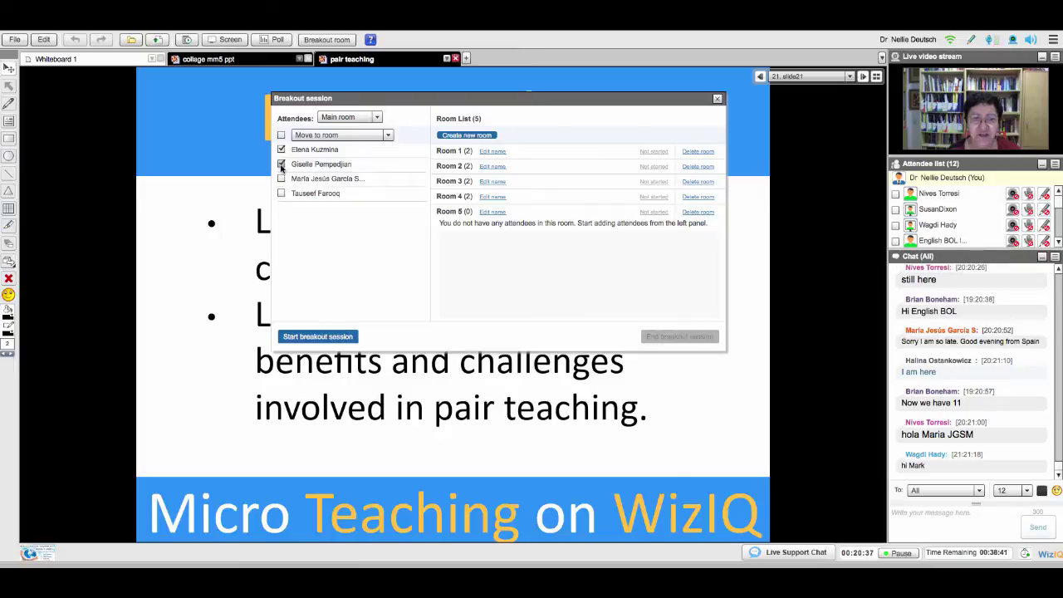
pyautogui.click(390, 137)
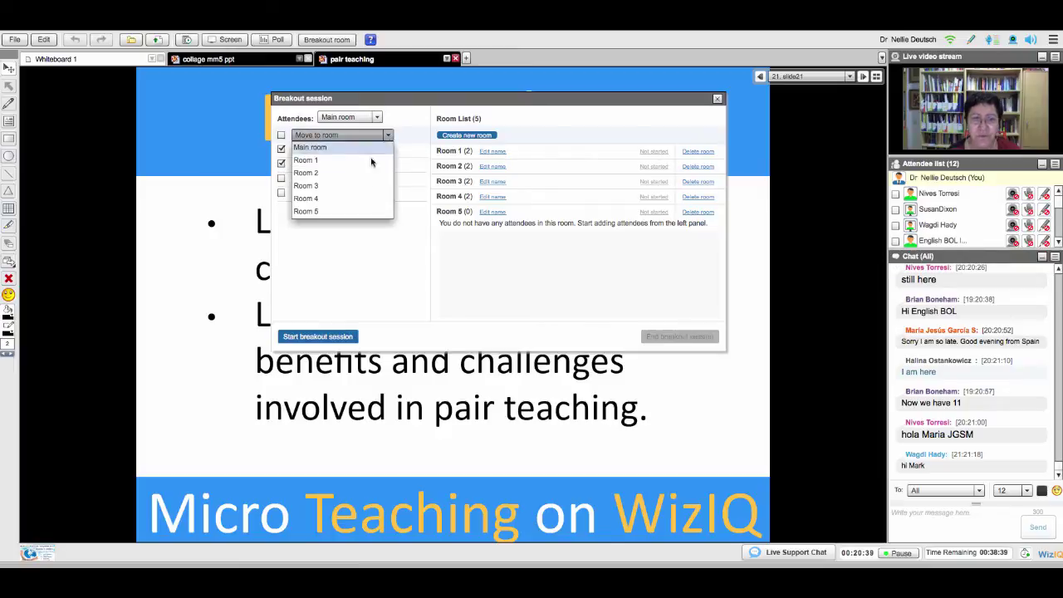
pyautogui.click(330, 211)
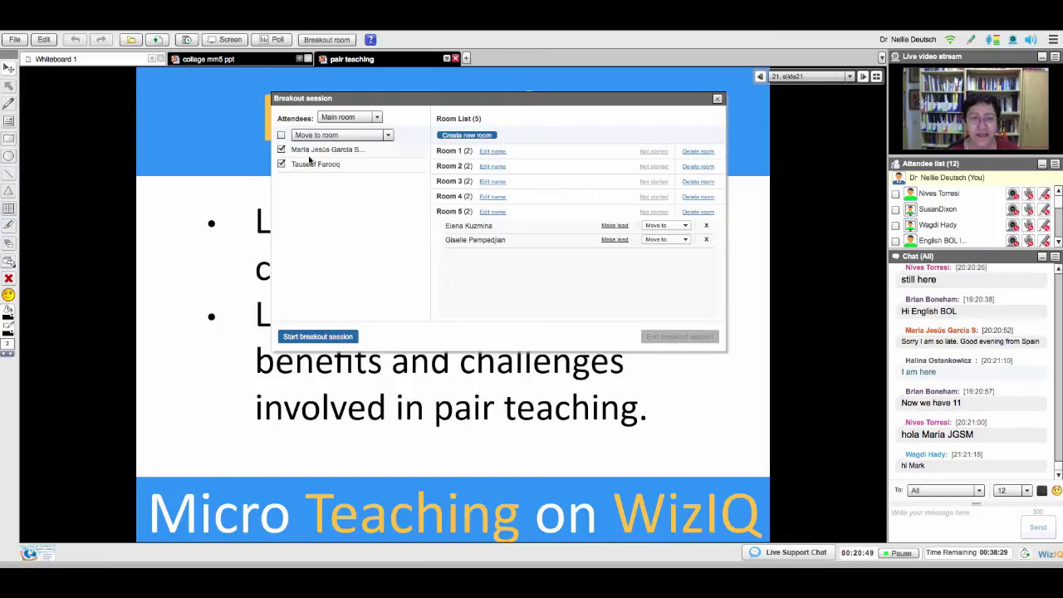
pyautogui.click(388, 135)
pyautogui.click(316, 209)
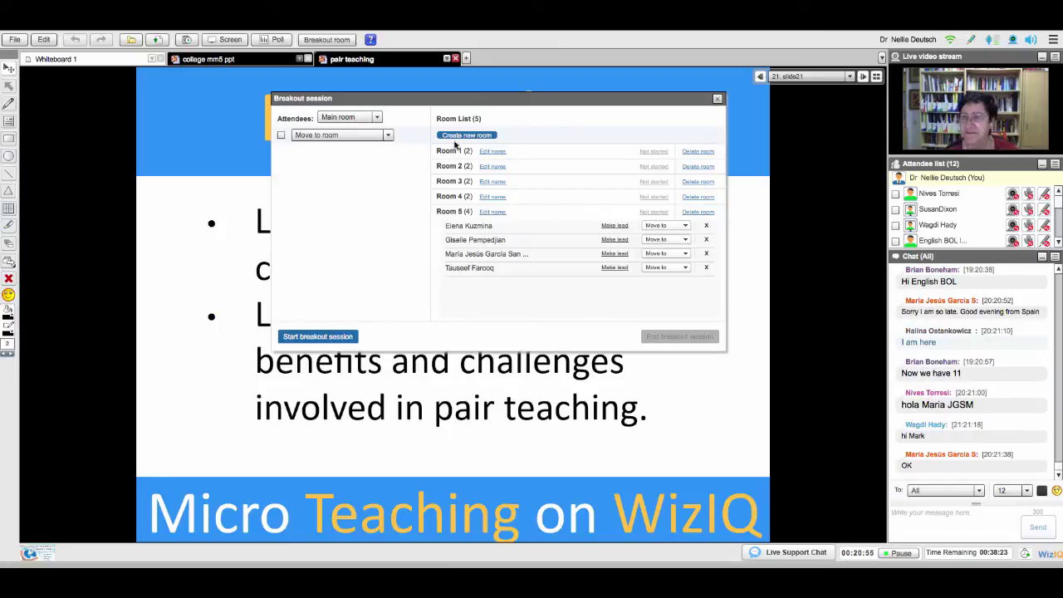
# Step: Keep the attendee list on the Main room and move the Breakout session window down to uncover the slide's title
pyautogui.click(377, 117)
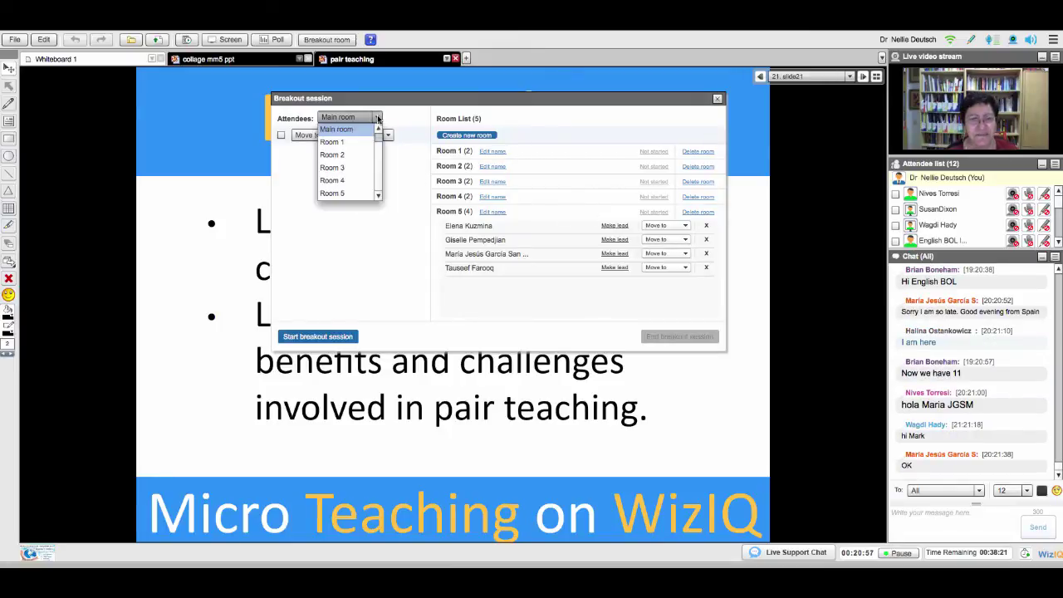
pyautogui.click(383, 194)
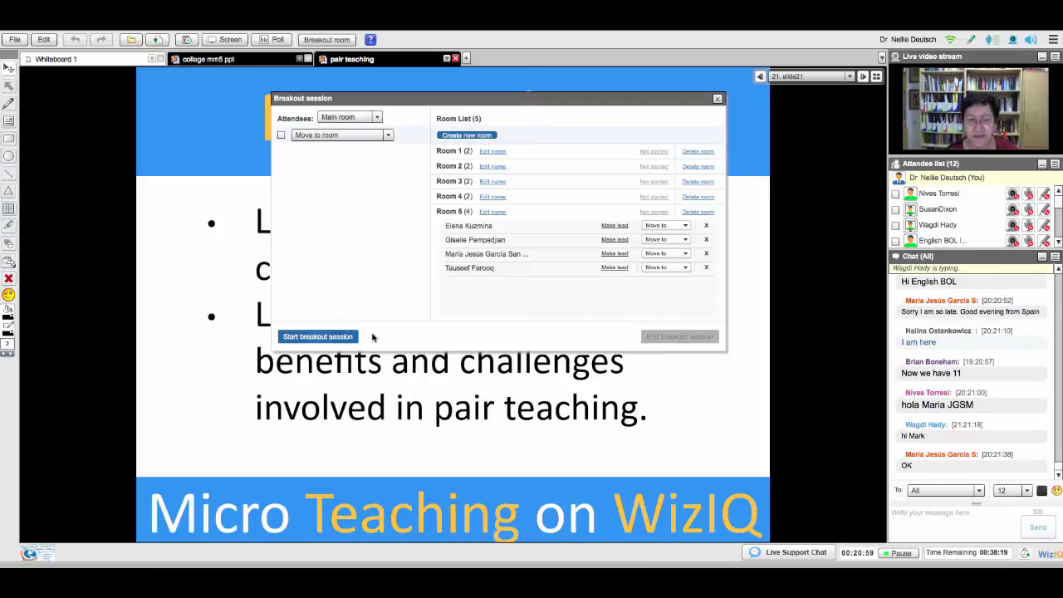
pyautogui.click(717, 100)
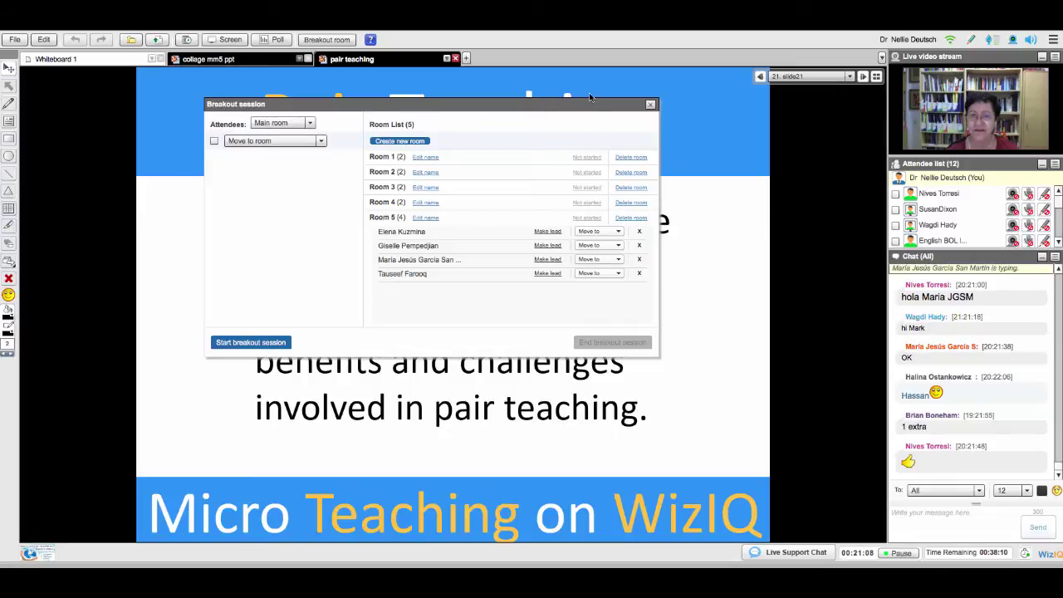
pyautogui.moveTo(590, 105); pyautogui.dragTo(458, 290)
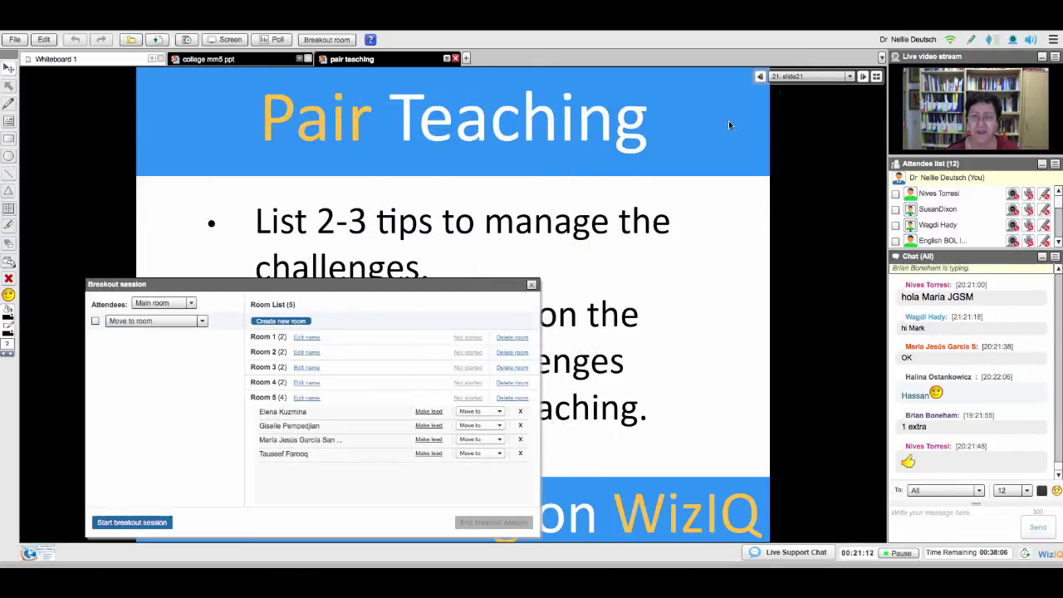
# Step: Go back to slide 20 of the pair teaching slides, reposition the Breakout session window, and start the breakout session
pyautogui.click(759, 75)
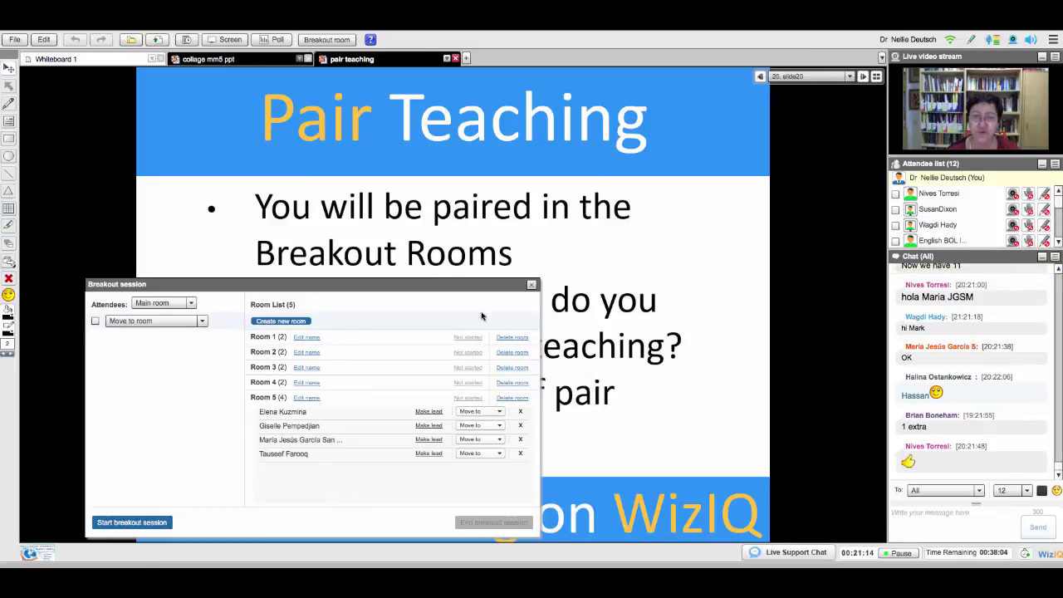
pyautogui.moveTo(466, 281); pyautogui.dragTo(565, 161)
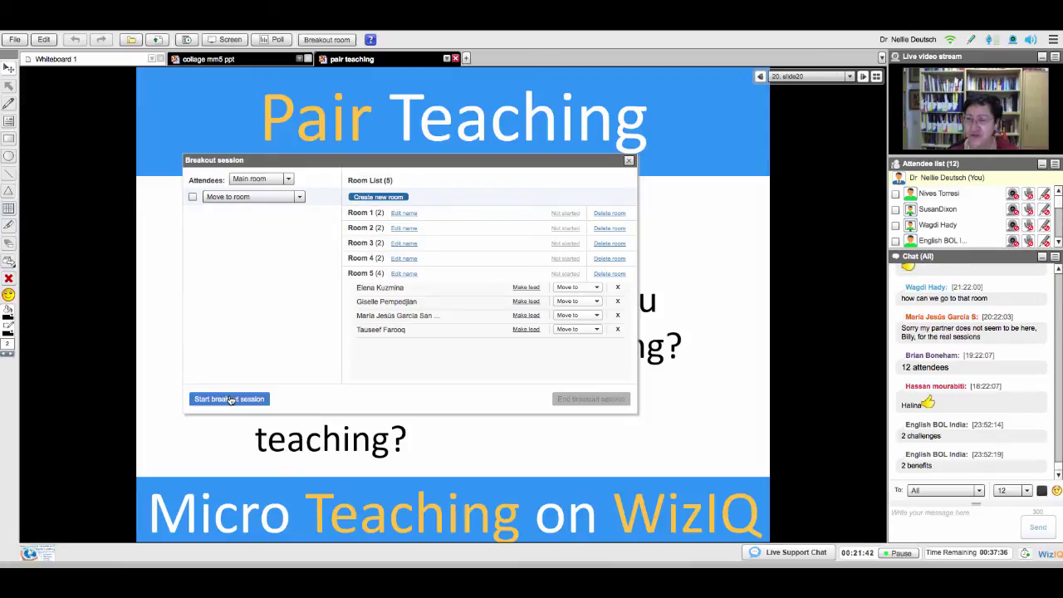
pyautogui.click(231, 400)
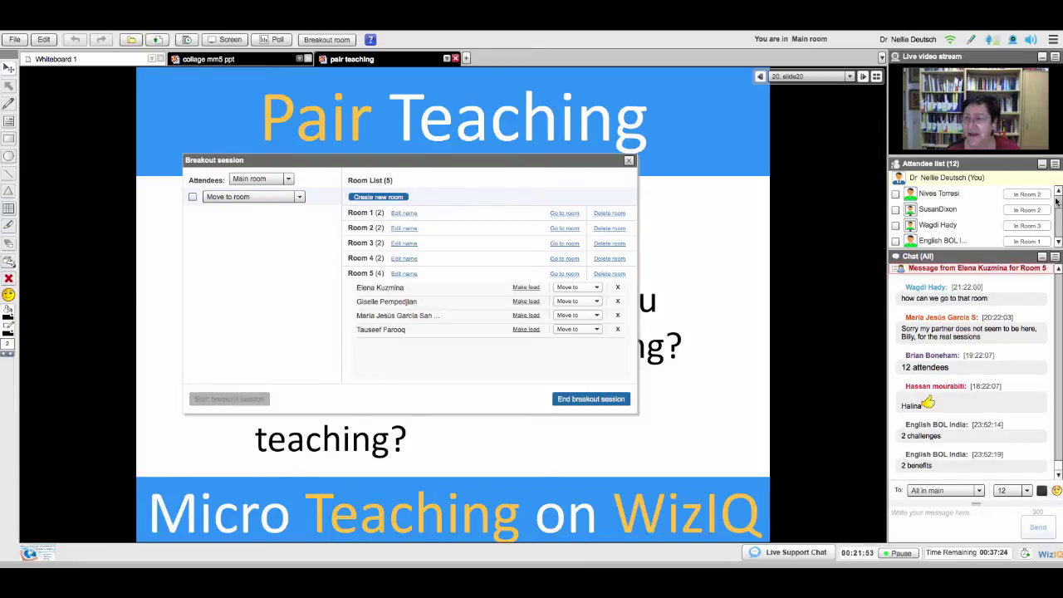
# Step: Look through the whole attendee list to check which breakout room each participant is in
pyautogui.scroll(-3, 1059, 202)
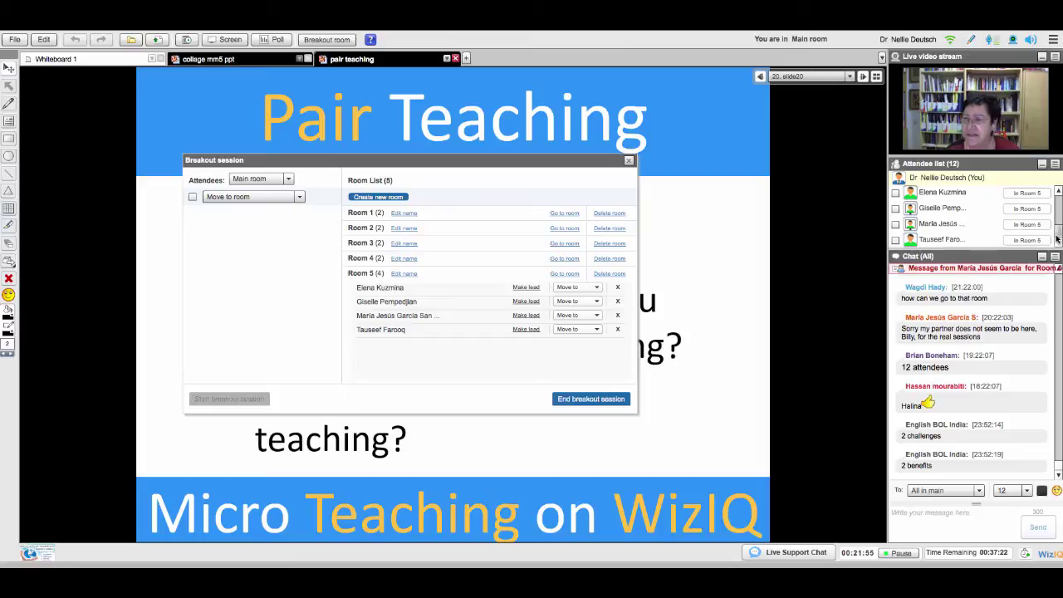
pyautogui.scroll(3, 1059, 235)
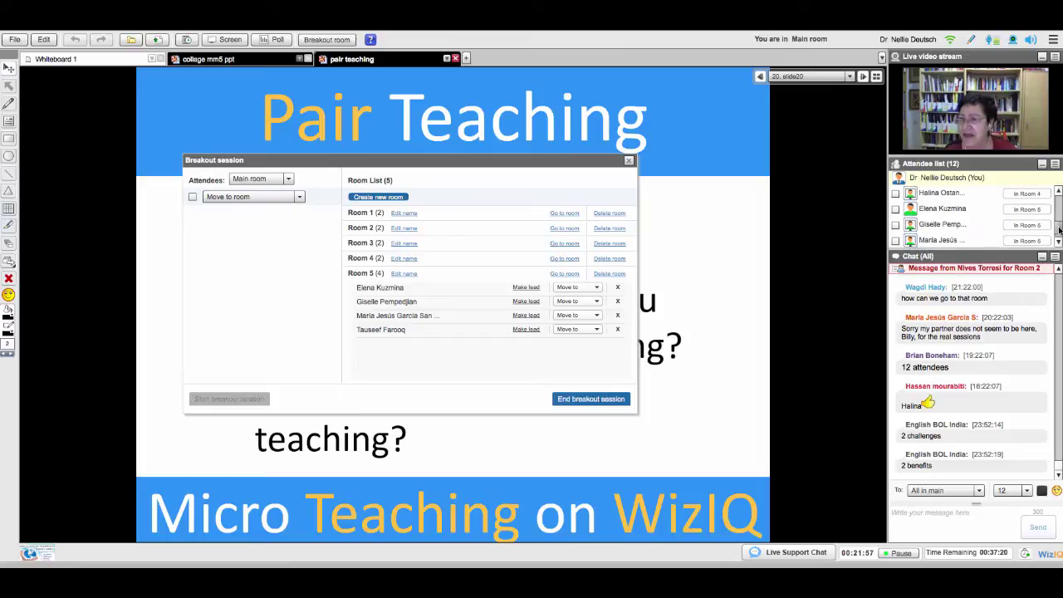
pyautogui.scroll(-3, 1059, 238)
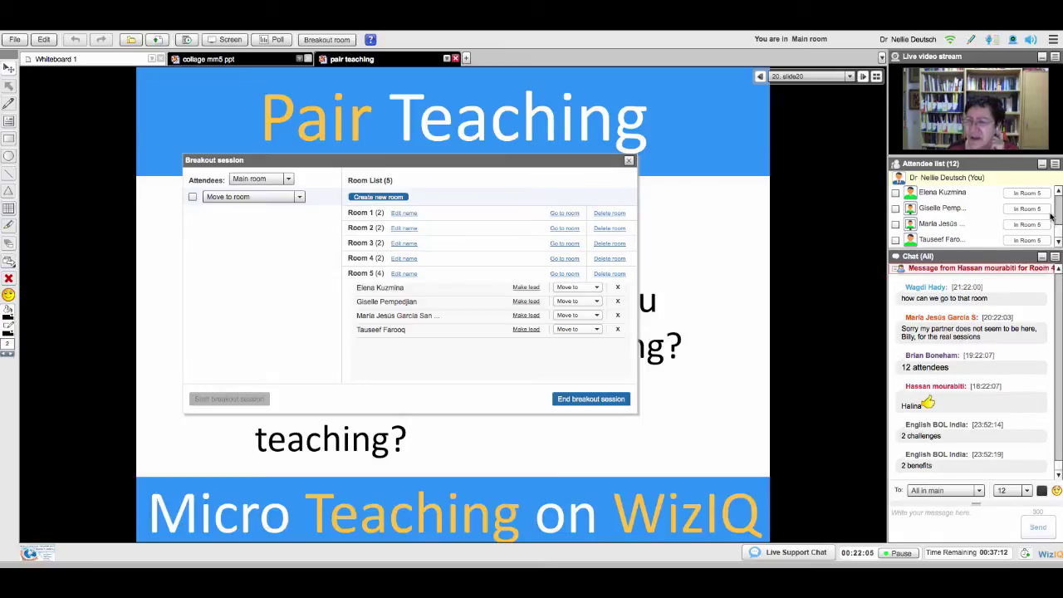
pyautogui.scroll(-5, 1058, 216)
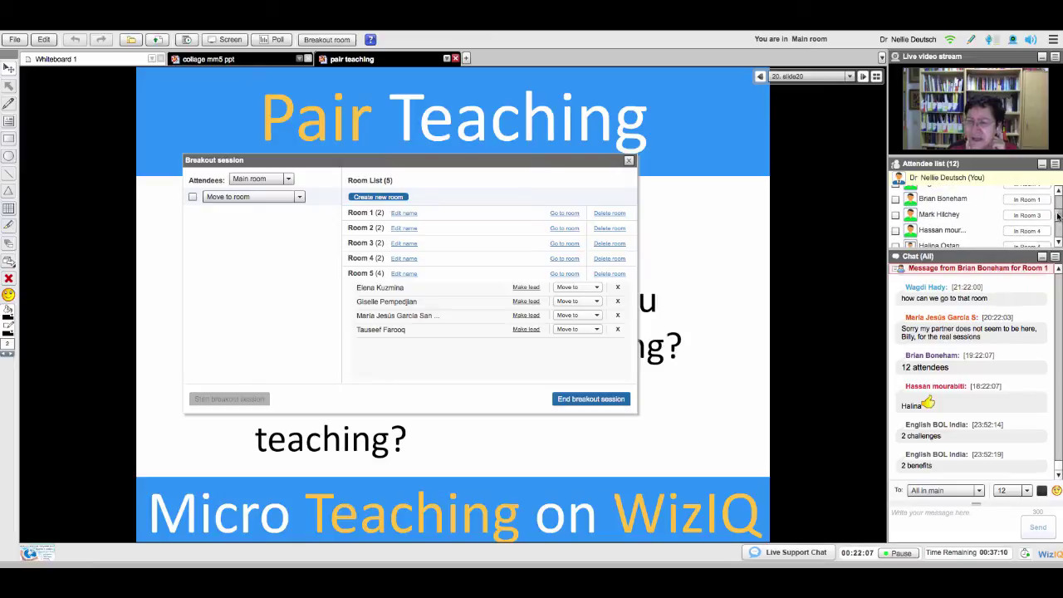
pyautogui.moveTo(1058, 216); pyautogui.dragTo(1058, 234)
pyautogui.scroll(3, 1025, 221)
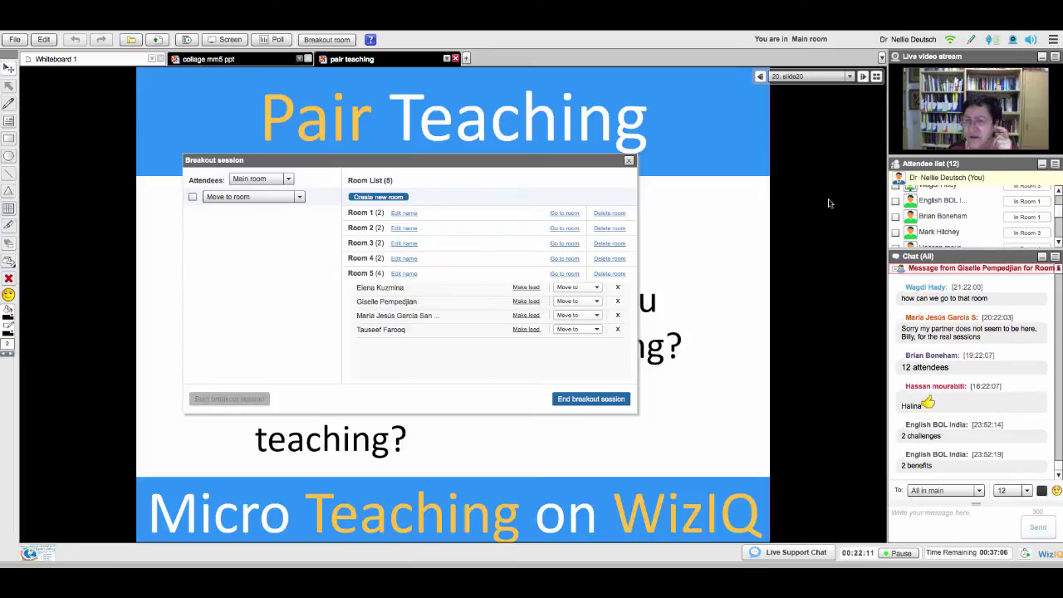
pyautogui.scroll(1, 1058, 209)
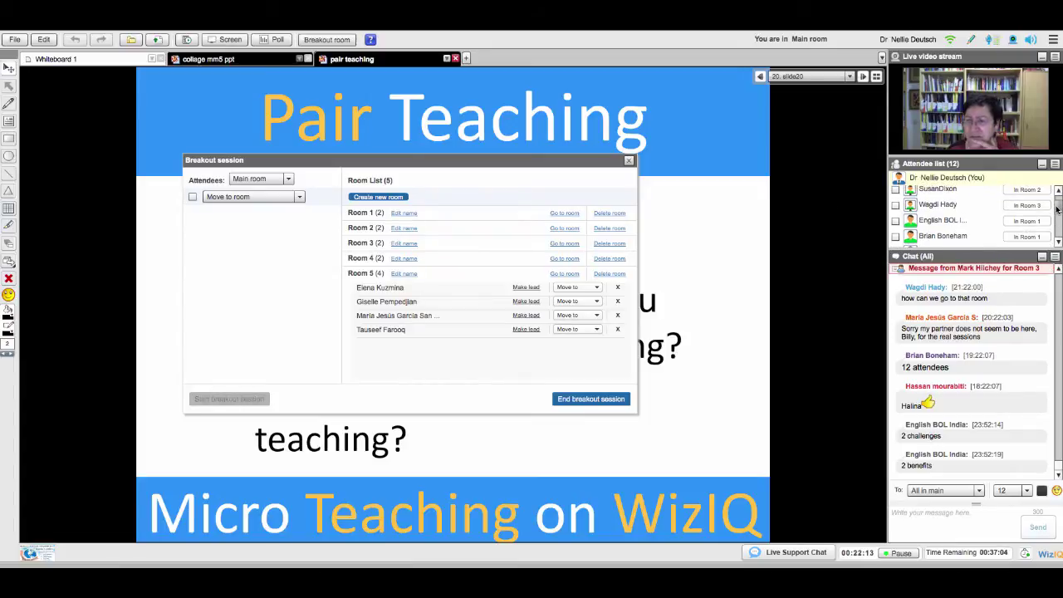
pyautogui.moveTo(1058, 210); pyautogui.dragTo(1058, 203)
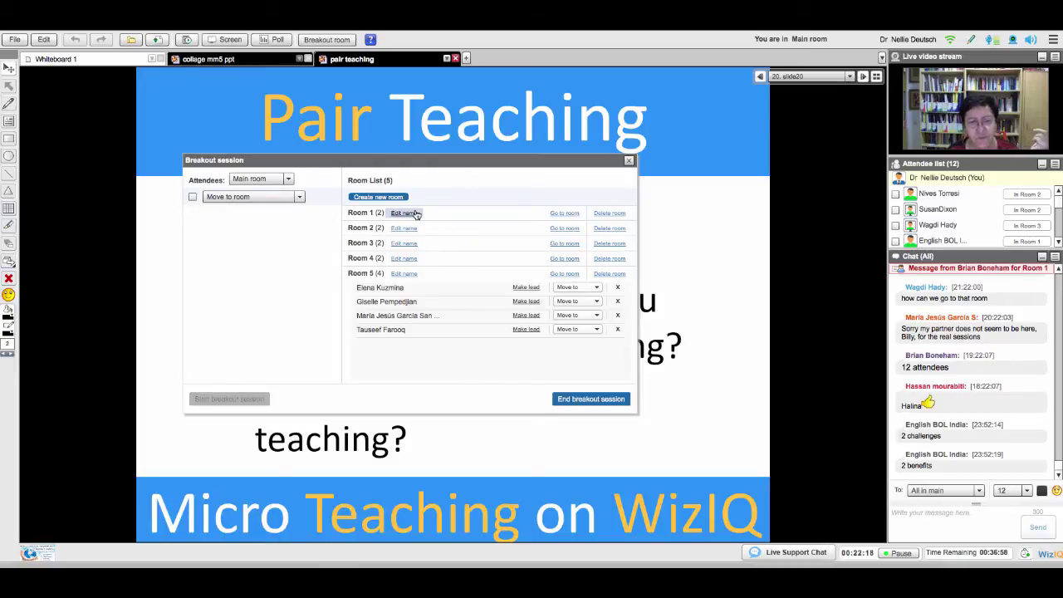
# Step: Create a sixth breakout room, leaving the name of Room 5 as it is
pyautogui.click(405, 275)
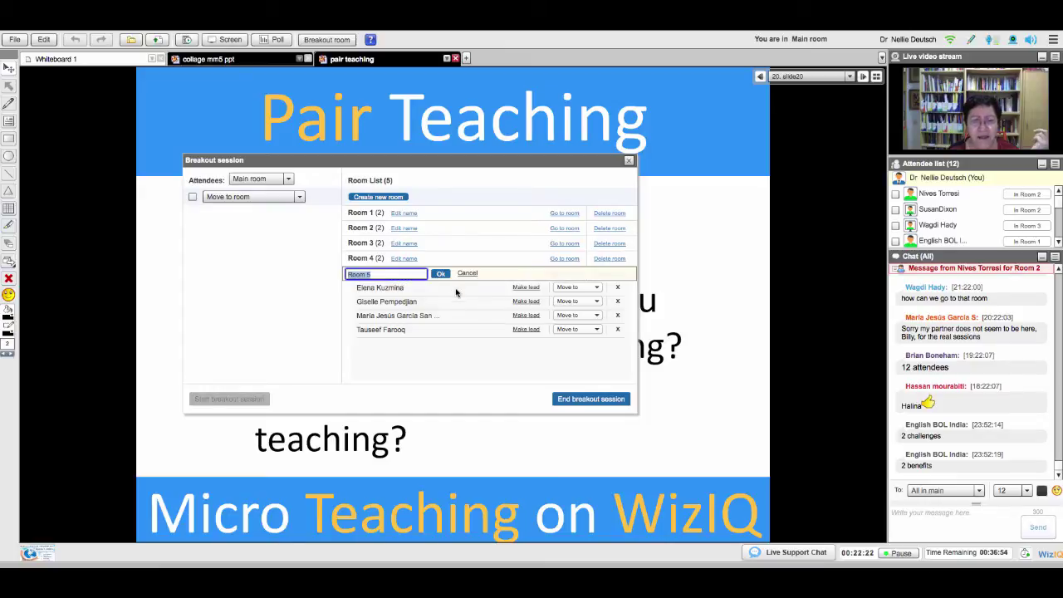
pyautogui.click(454, 288)
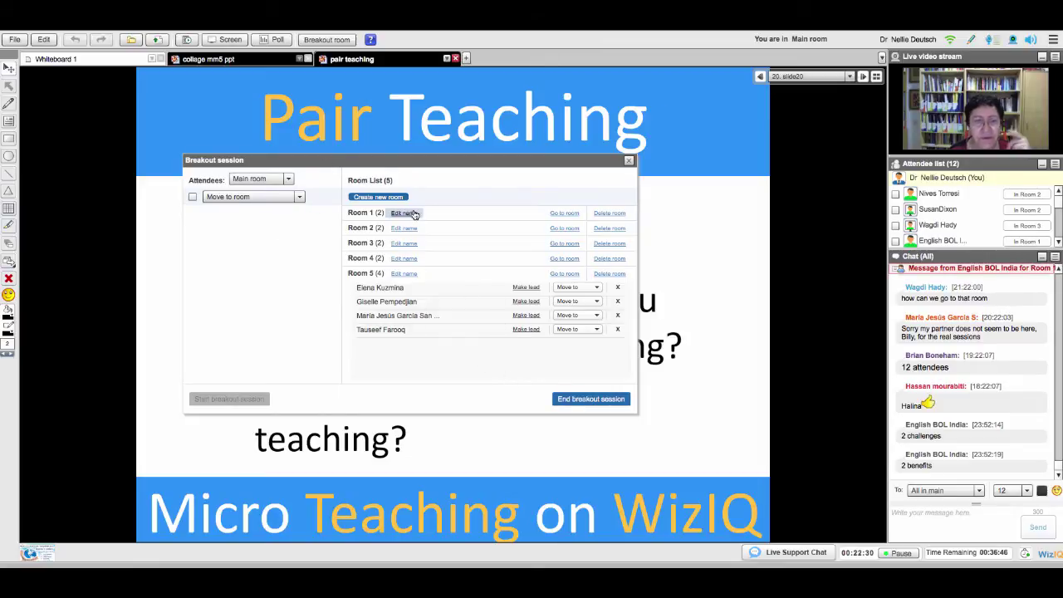
pyautogui.click(378, 197)
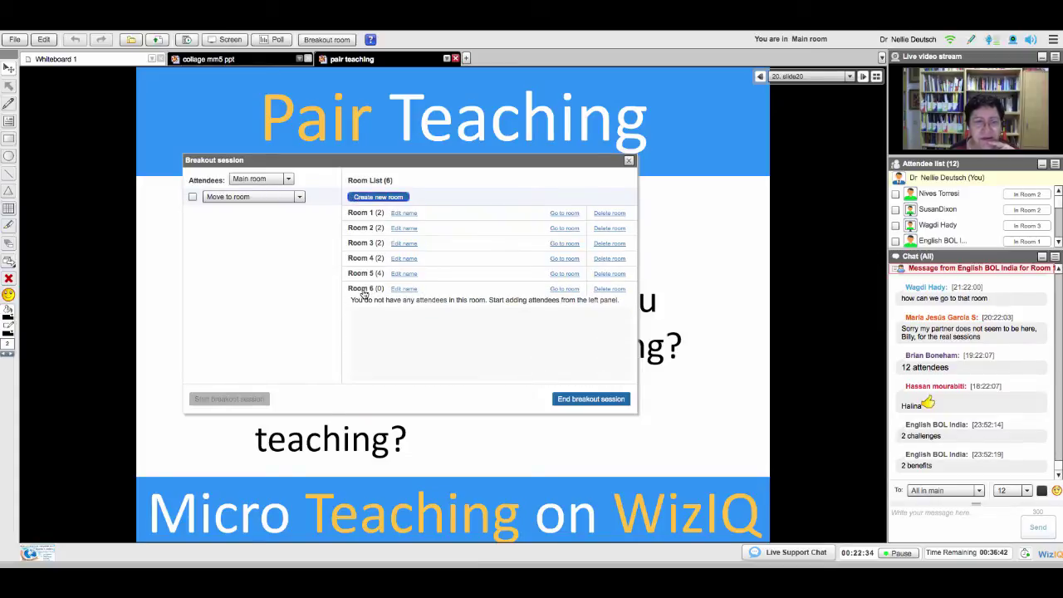
pyautogui.click(299, 201)
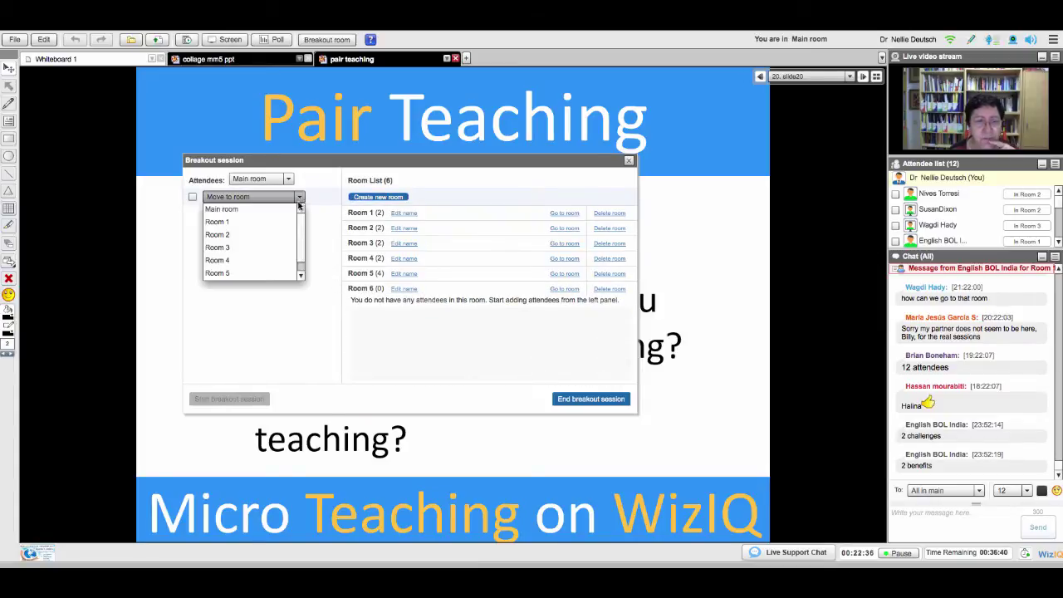
pyautogui.click(444, 328)
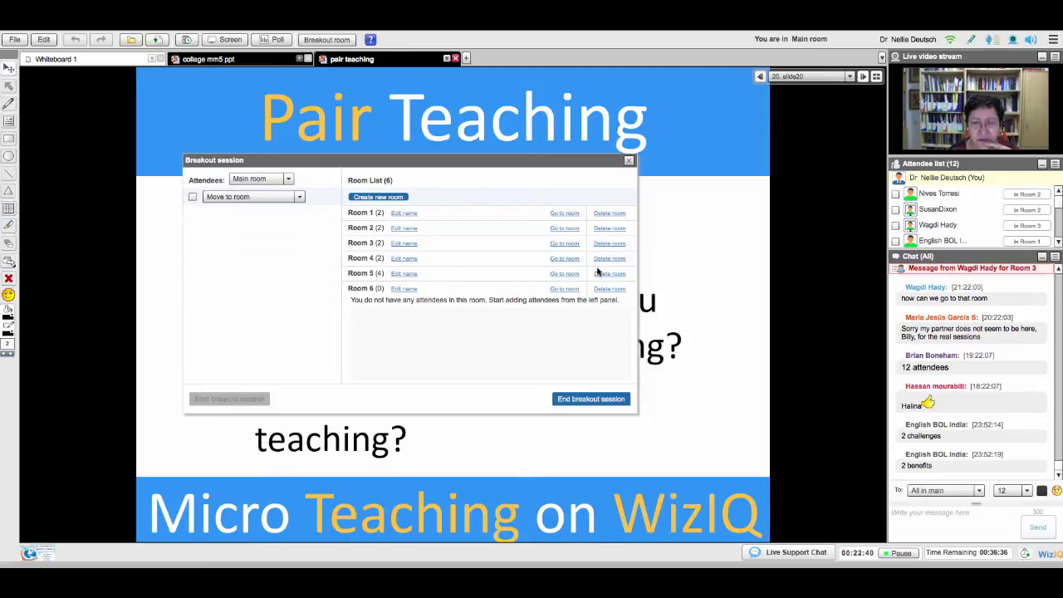
# Step: Enter Room 5 and move the last two of its four attendees into Room 6
pyautogui.click(564, 275)
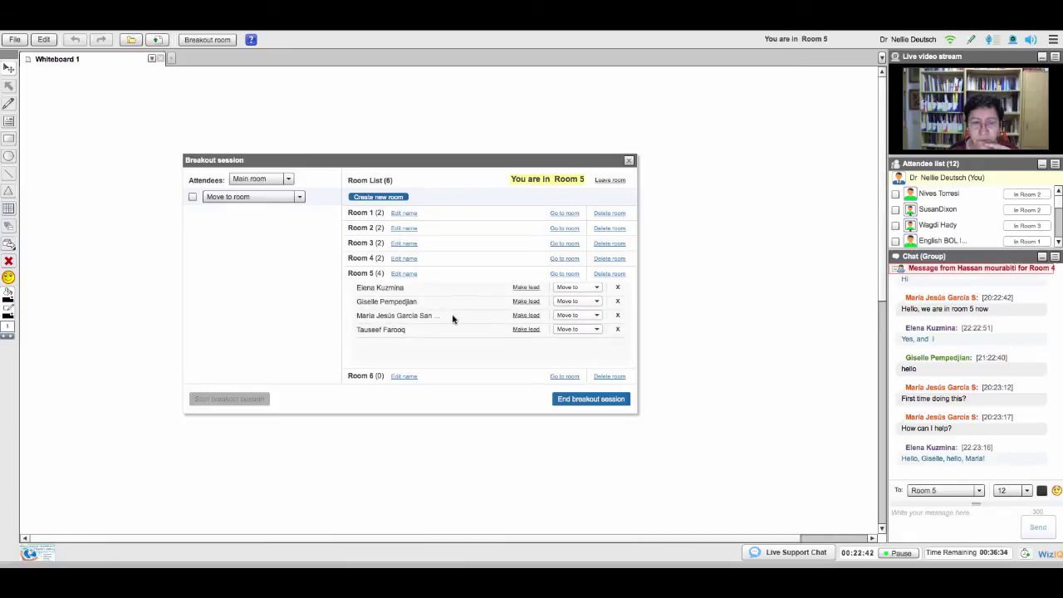
pyautogui.click(597, 315)
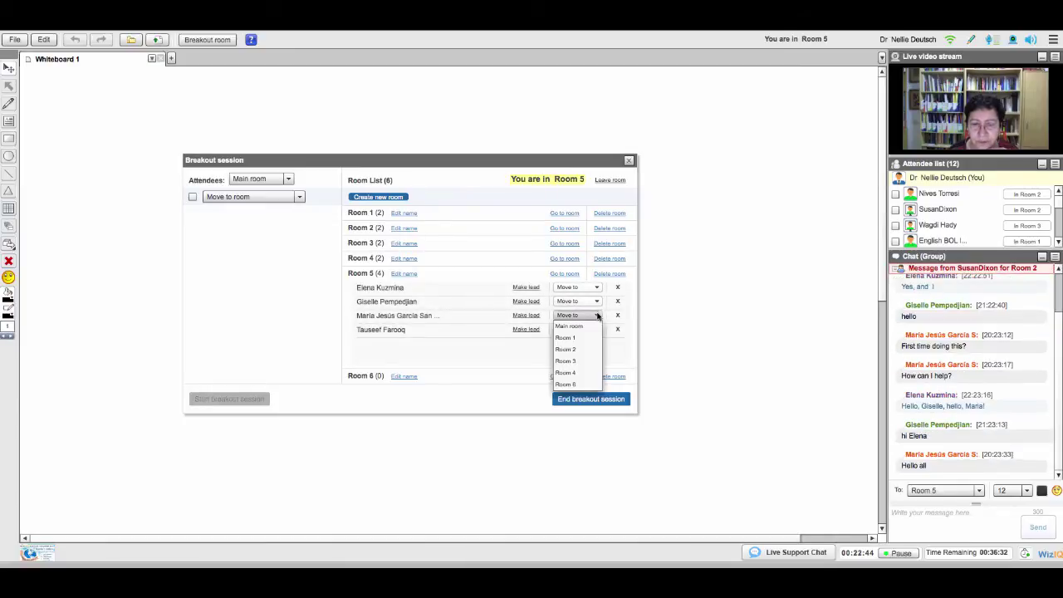
pyautogui.click(574, 385)
pyautogui.click(596, 316)
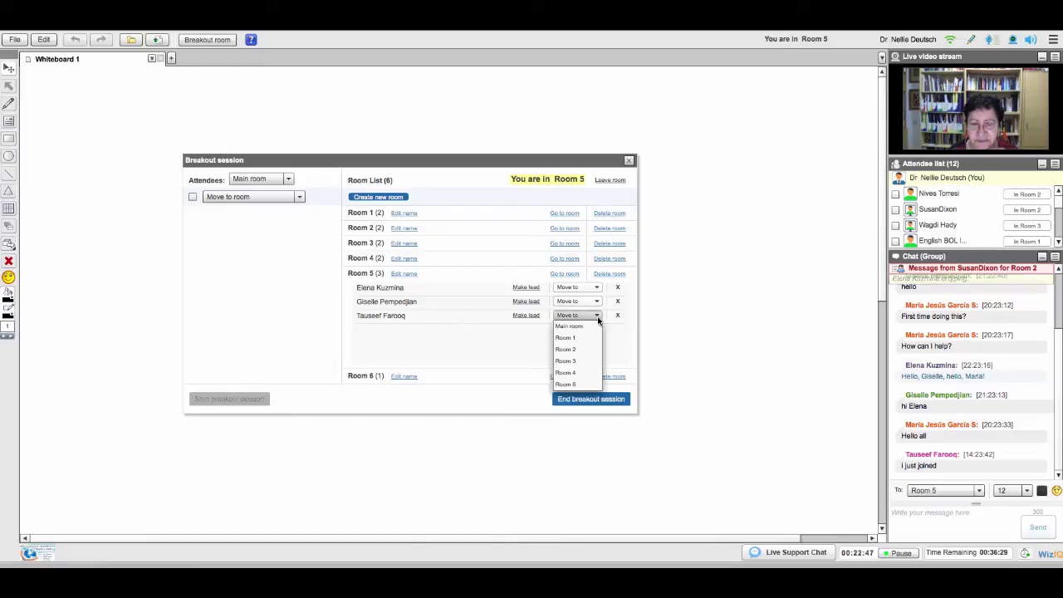
pyautogui.click(573, 385)
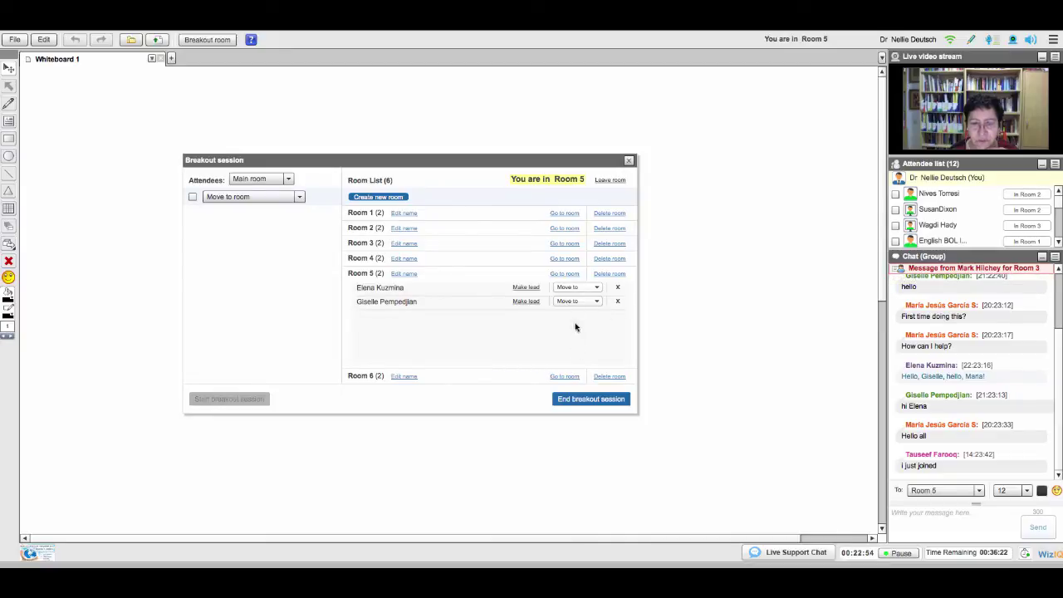
# Step: Enter Room 6 and send the message "2-3 challenges" to its group chat
pyautogui.click(565, 379)
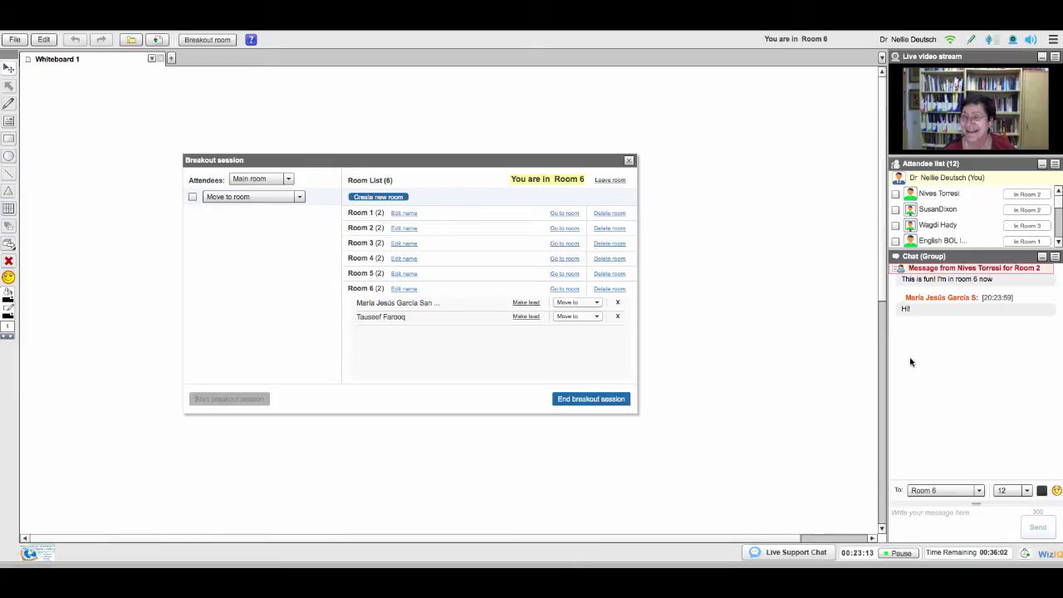
pyautogui.click(910, 521)
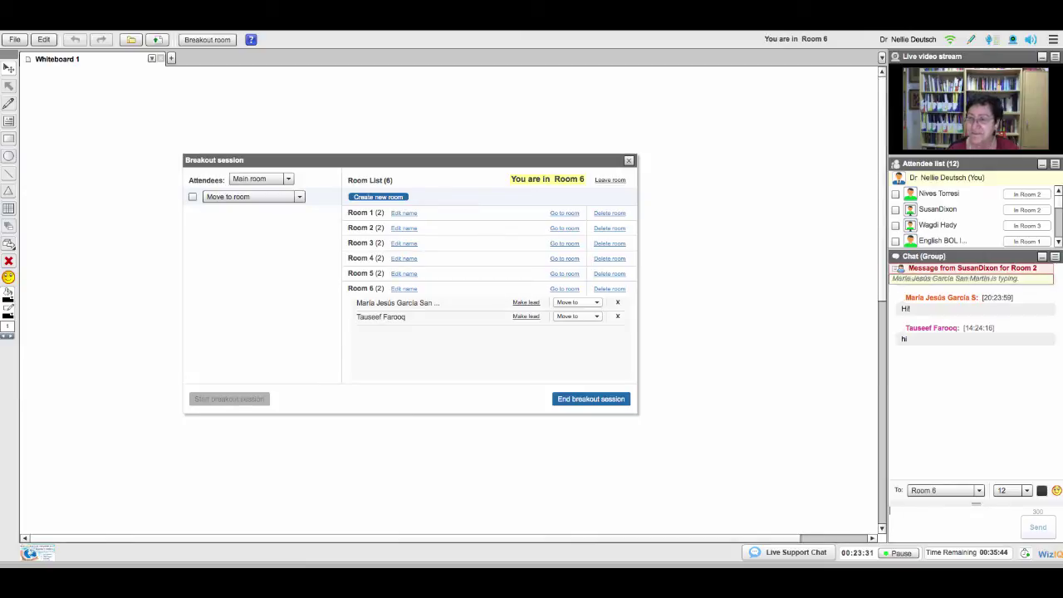
pyautogui.write('2')
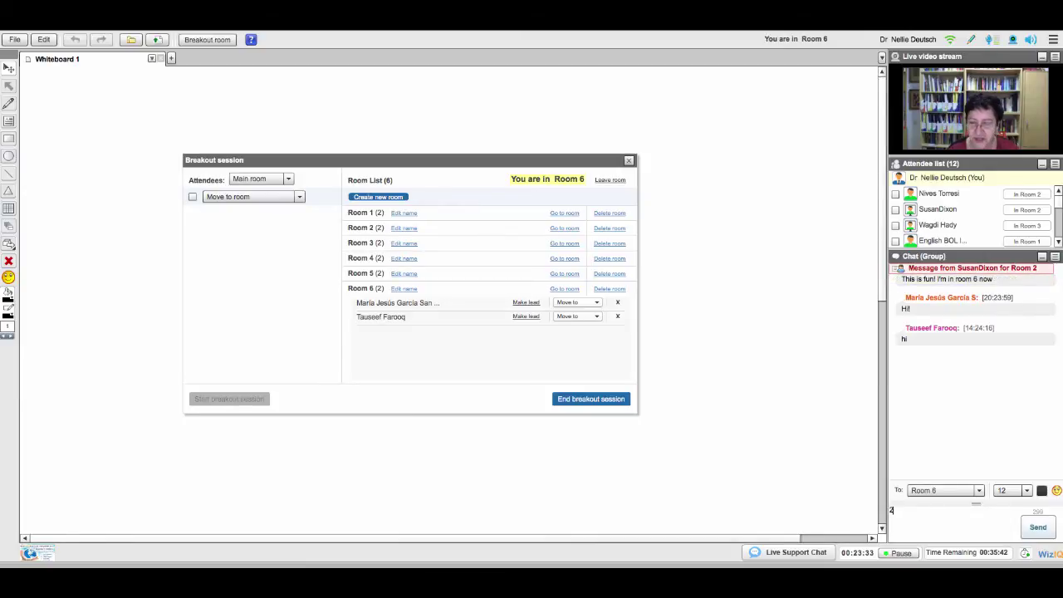
pyautogui.write('-')
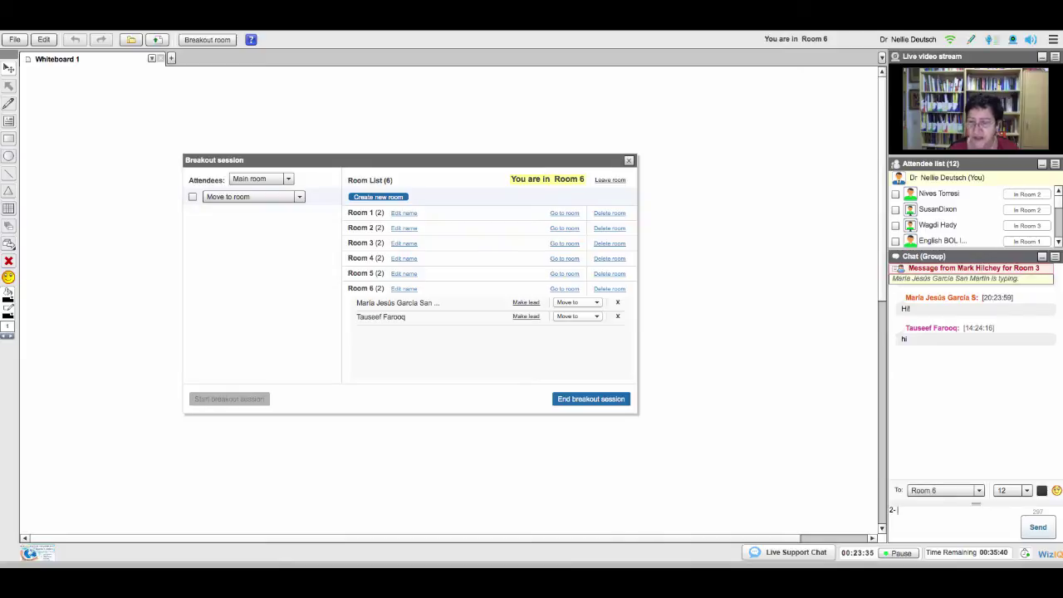
pyautogui.write('3')
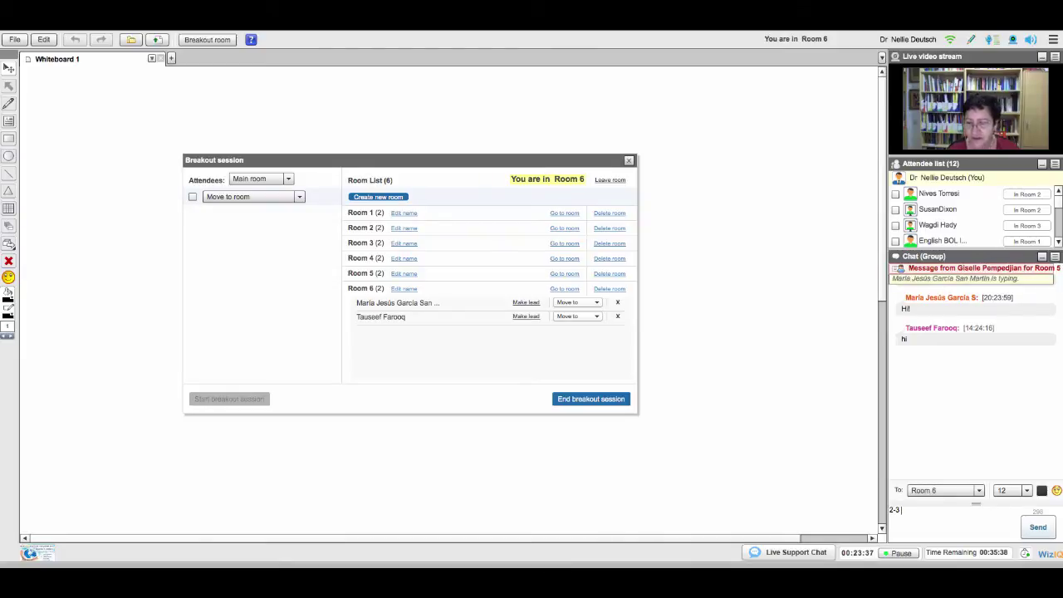
pyautogui.write(' challeng')
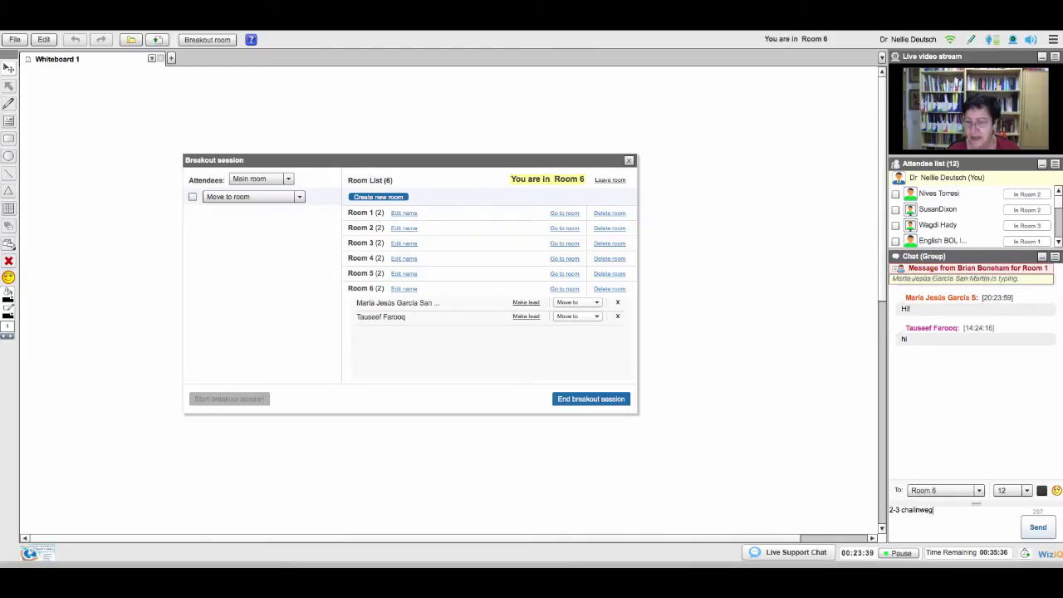
pyautogui.press('BackSpace')
pyautogui.press('BackSpace')
pyautogui.press('BackSpace')
pyautogui.write('enges')
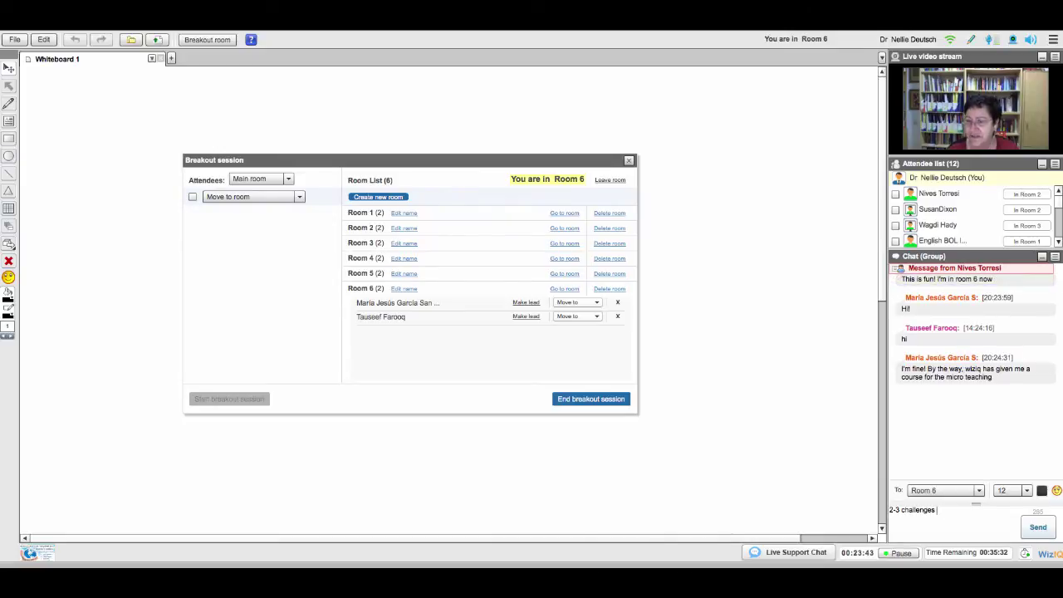
pyautogui.press('Return')
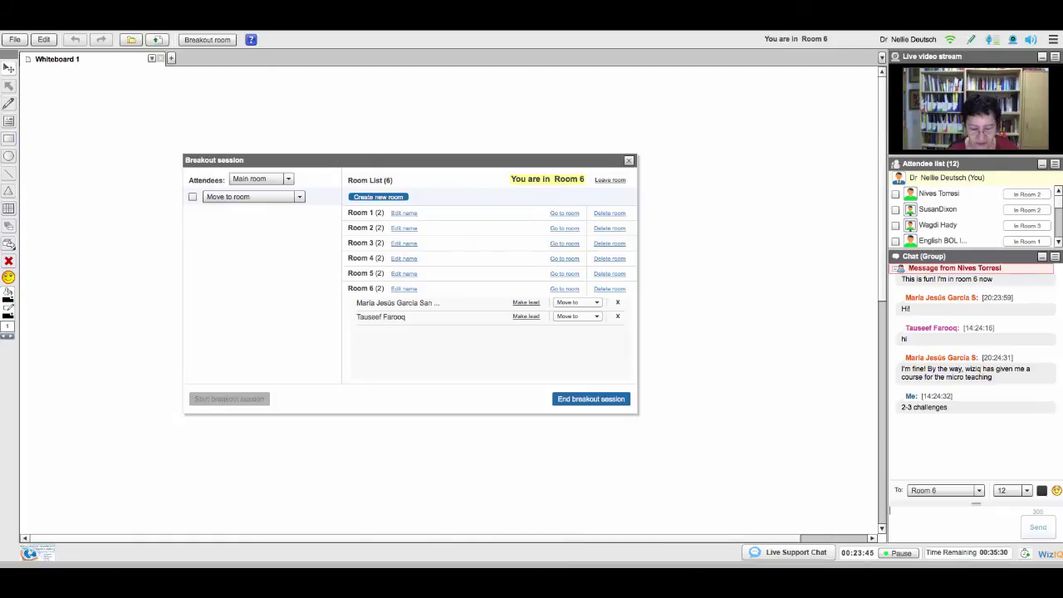
# Step: Send the message "2-3 benefites" to the Room 6 chat
pyautogui.write('4')
pyautogui.write('-3')
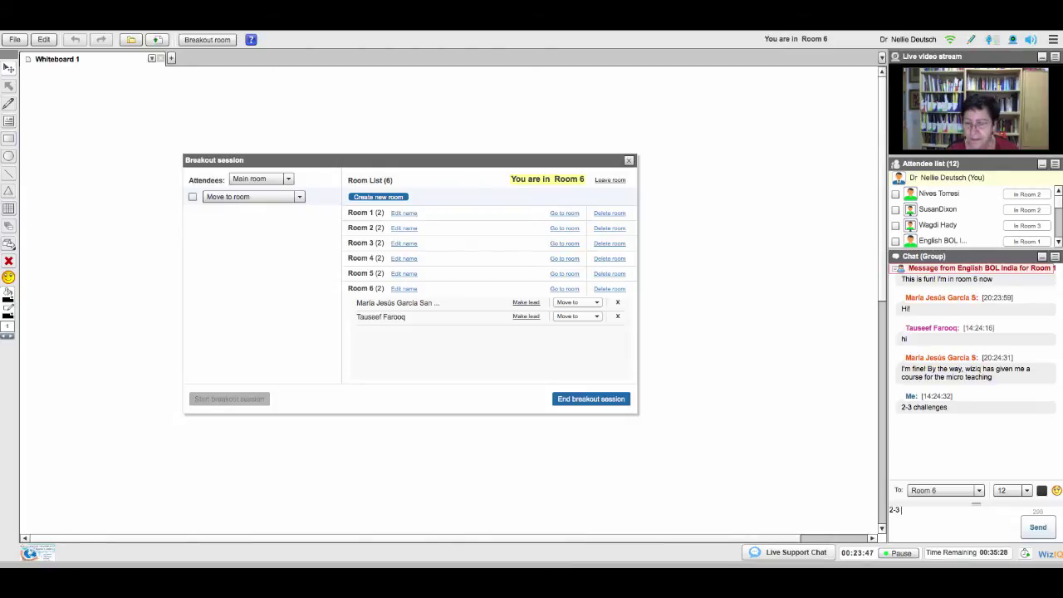
pyautogui.write(' benefites')
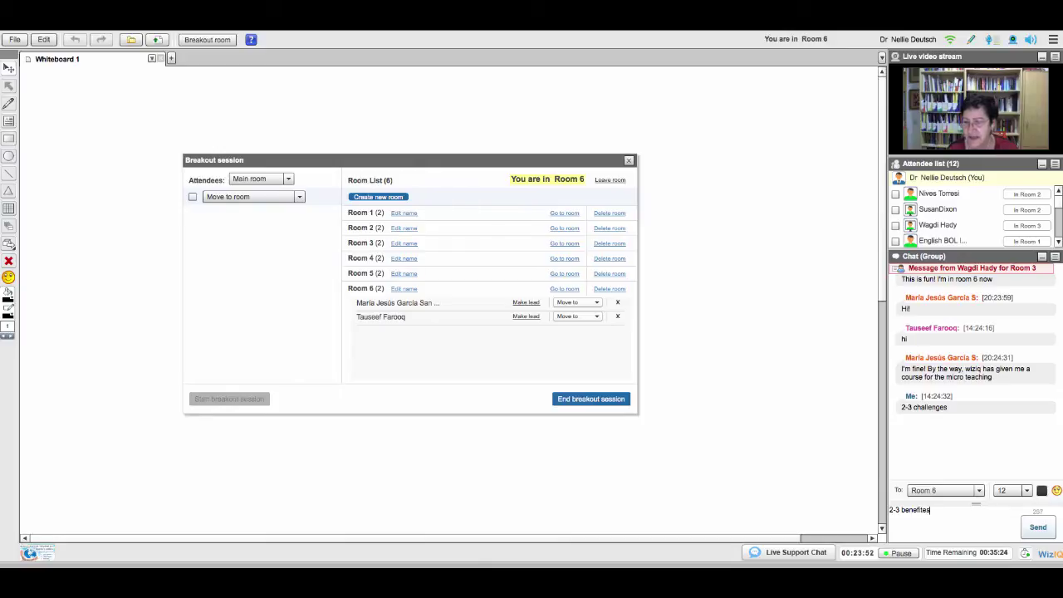
pyautogui.press('Return')
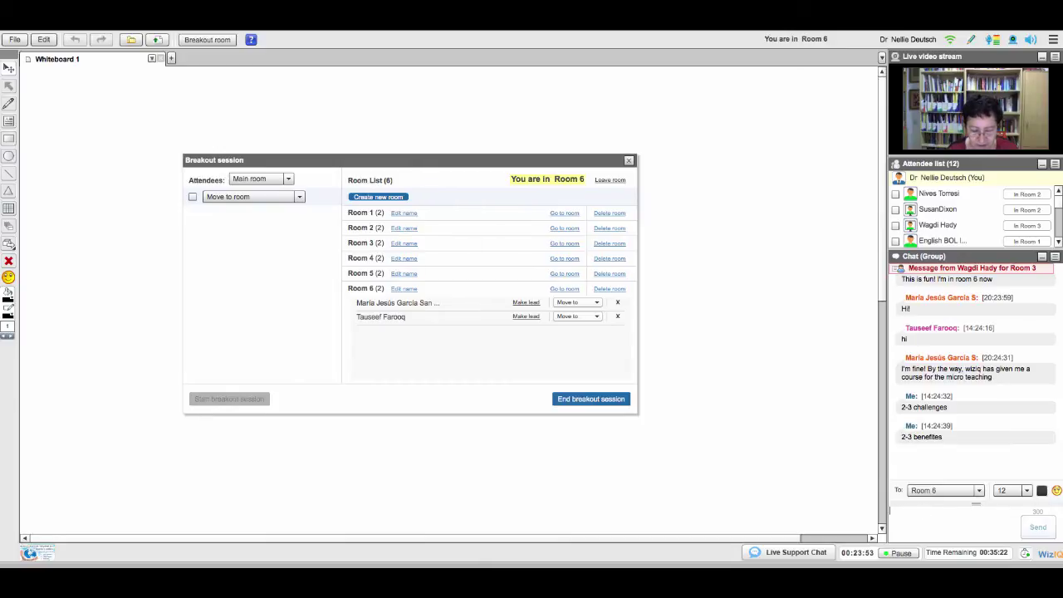
# Step: Send the message "2-3 resources" to the Room 6 chat
pyautogui.write('2-3 rou')
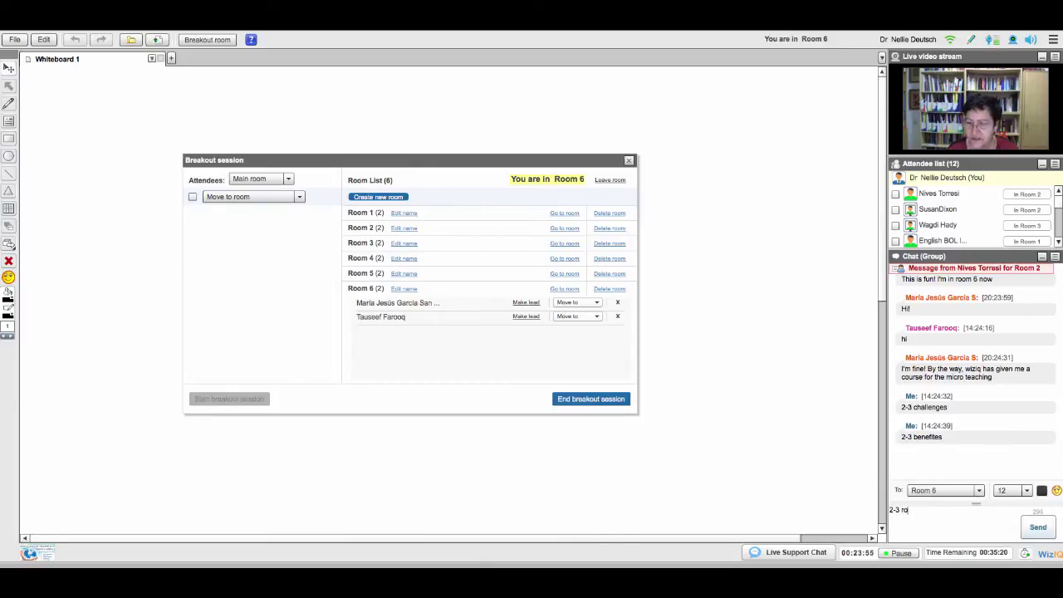
pyautogui.press('BackSpace')
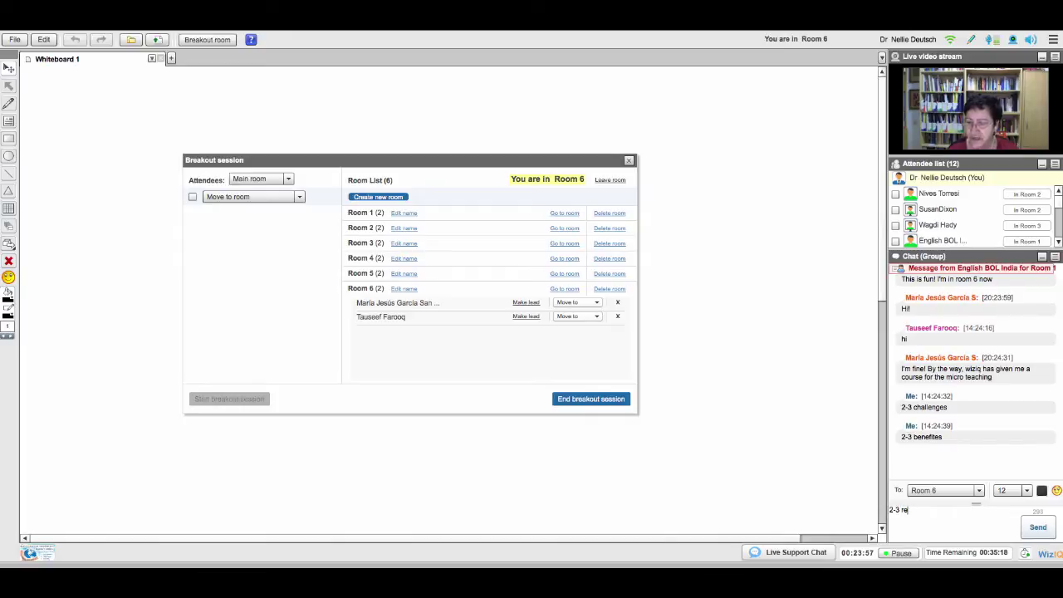
pyautogui.write('esources')
pyautogui.press('Return')
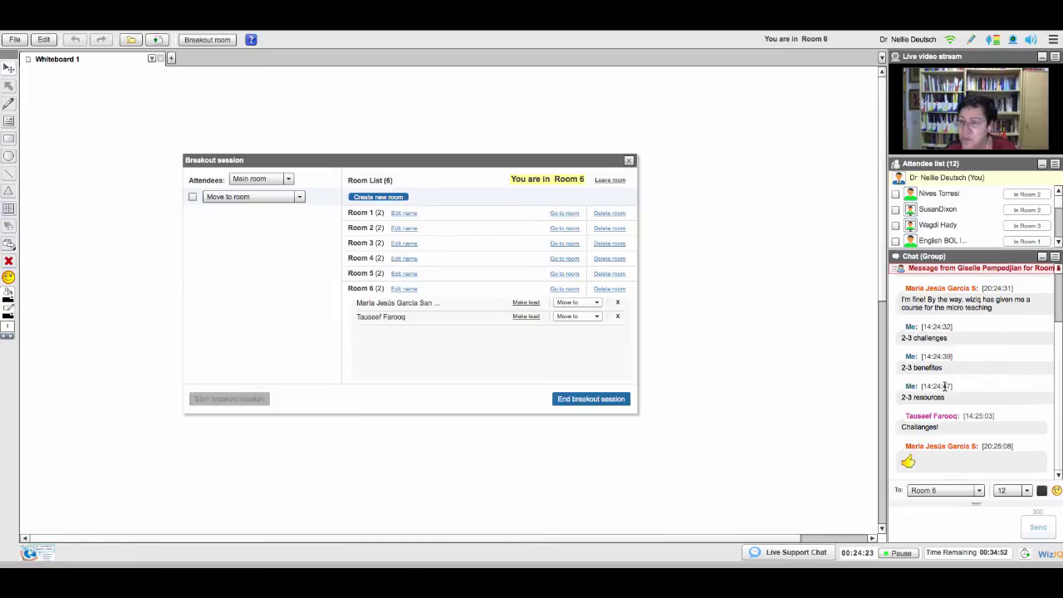
# Step: Make the first attendee listed in Room 6 the lead of that room
pyautogui.click(598, 304)
pyautogui.click(424, 371)
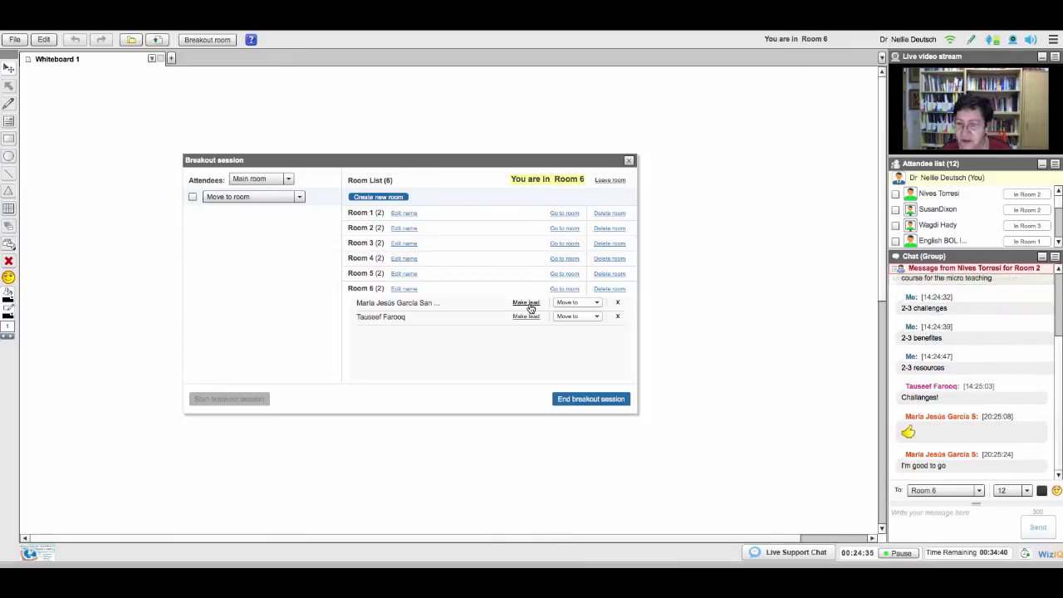
pyautogui.click(526, 303)
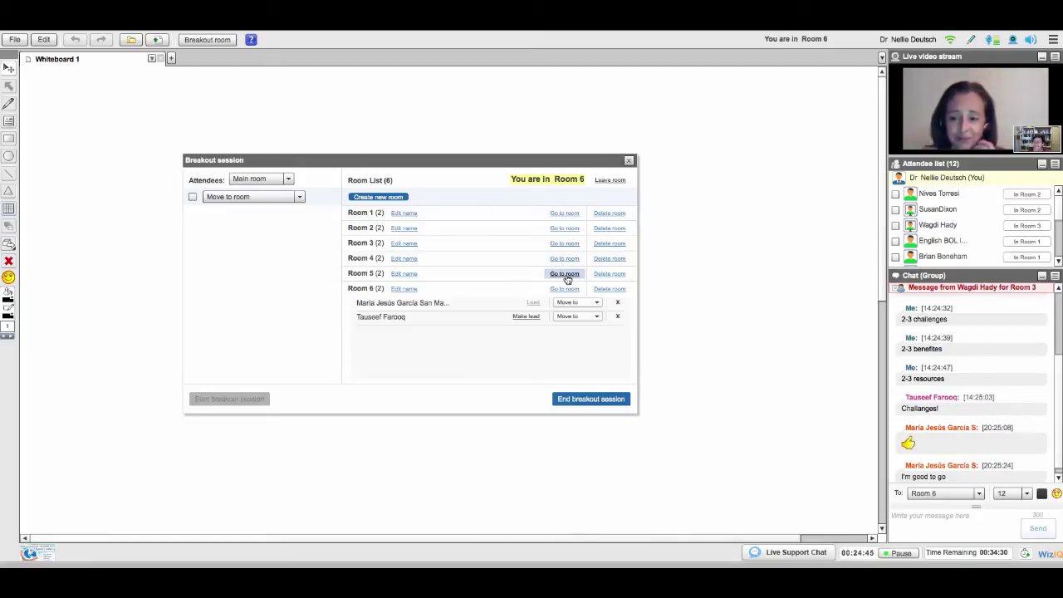
# Step: Enter Room 5 and make the first attendee listed there the lead of that room
pyautogui.click(565, 274)
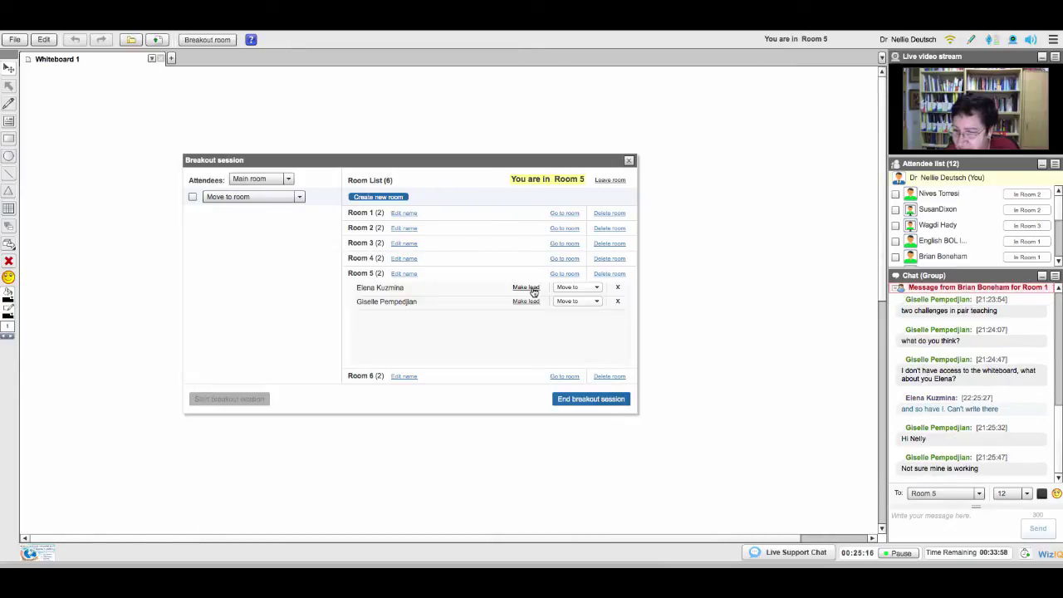
pyautogui.click(533, 291)
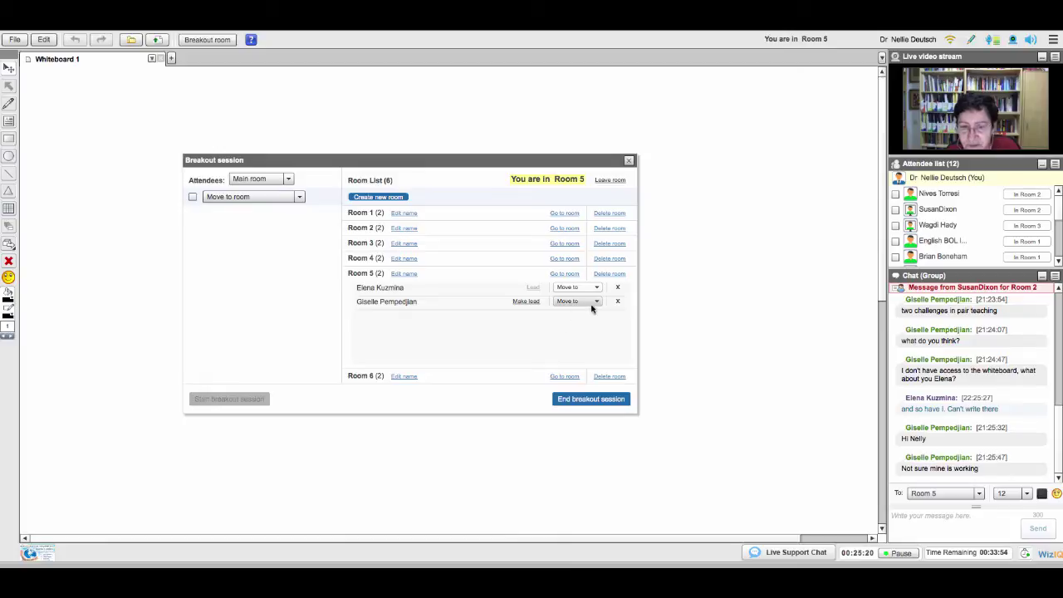
# Step: Send the message "2 challenges" to the Room 5 group chat
pyautogui.click(943, 521)
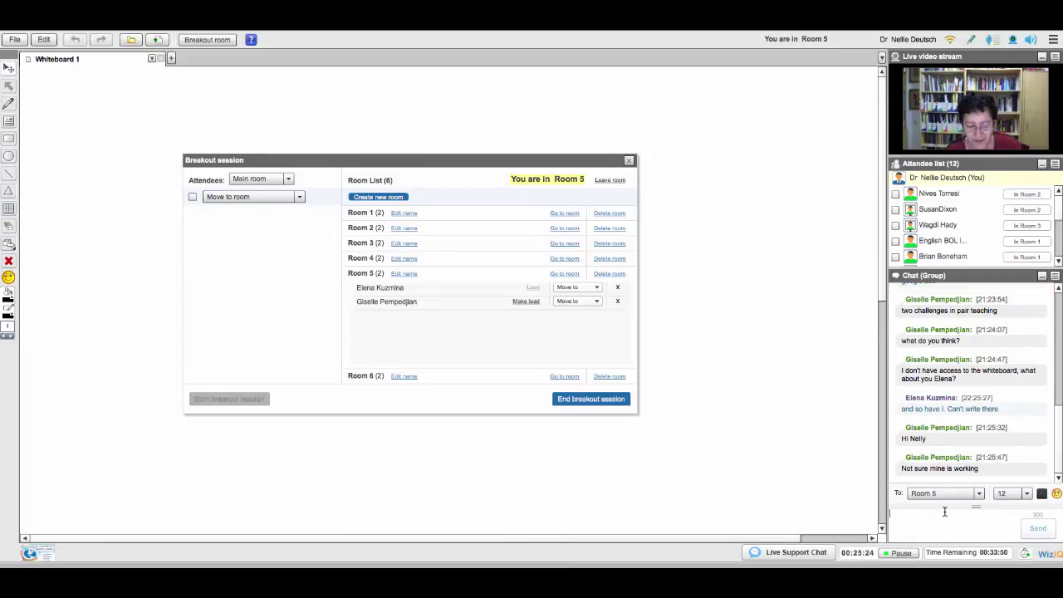
pyautogui.write('?')
pyautogui.press('BackSpace')
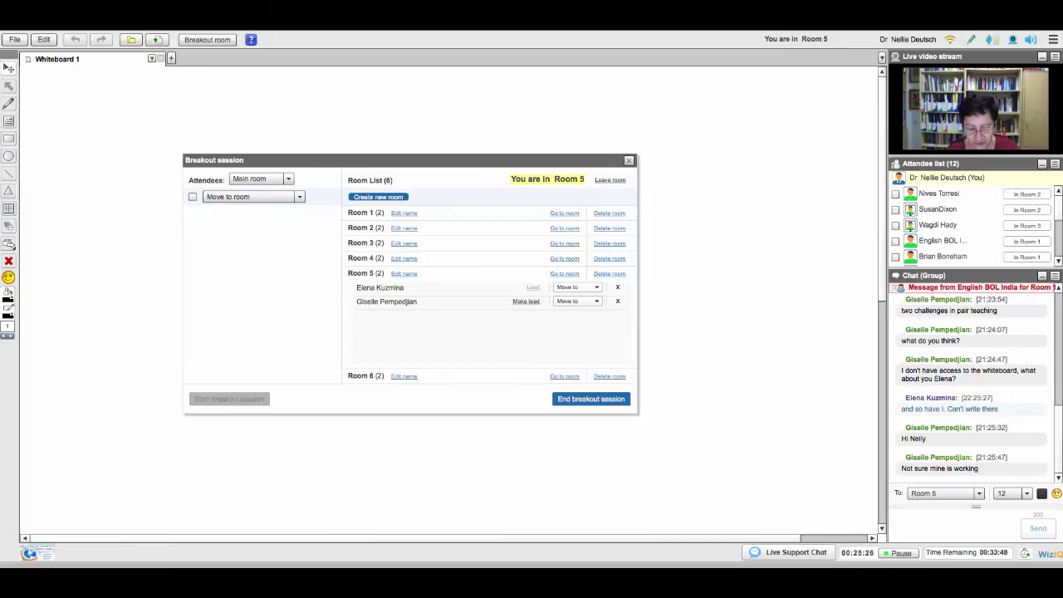
pyautogui.write('2 chall')
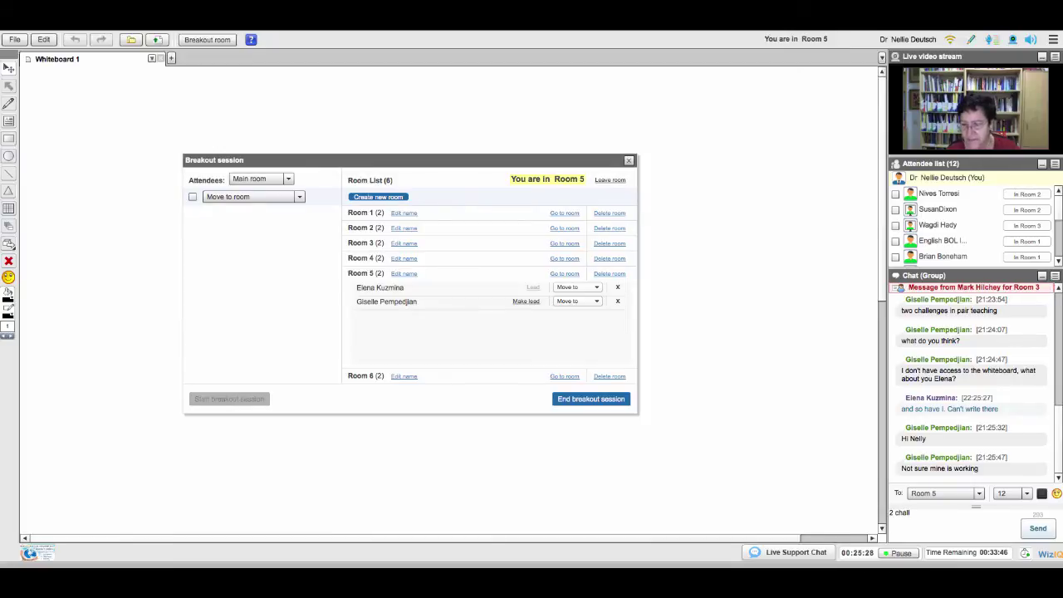
pyautogui.write('e')
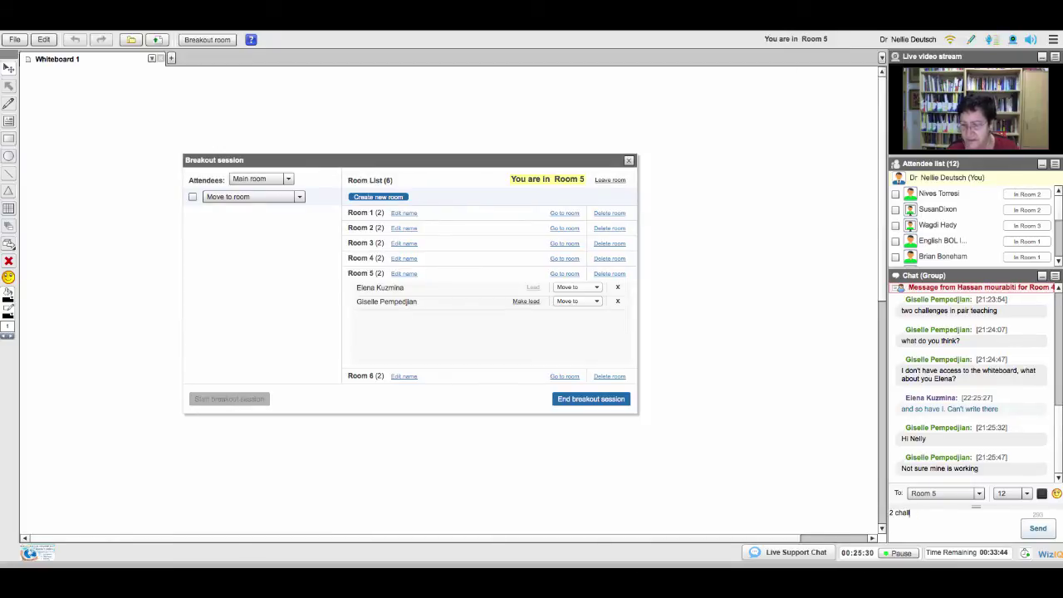
pyautogui.write('nges')
pyautogui.press('Return')
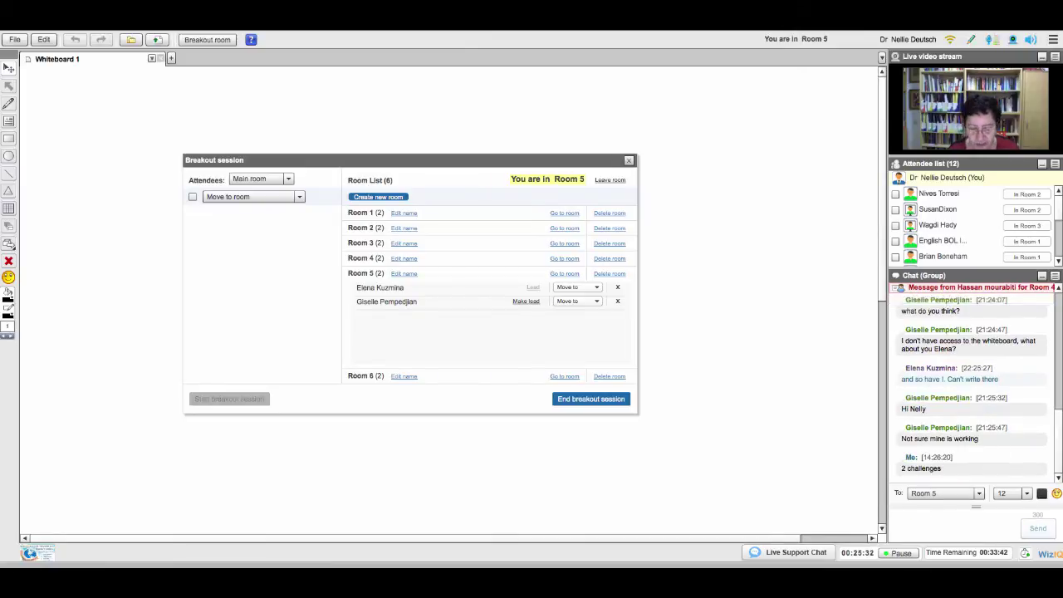
# Step: Send "2 benefits" and "2 resources" as two separate messages to the Room 5 chat
pyautogui.write('2 be')
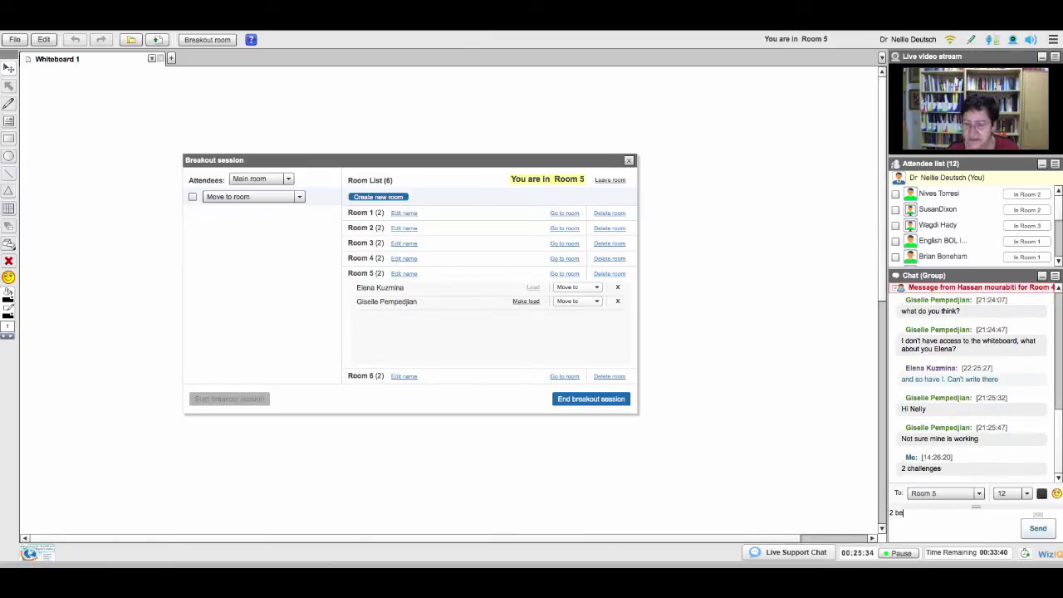
pyautogui.write('nefit')
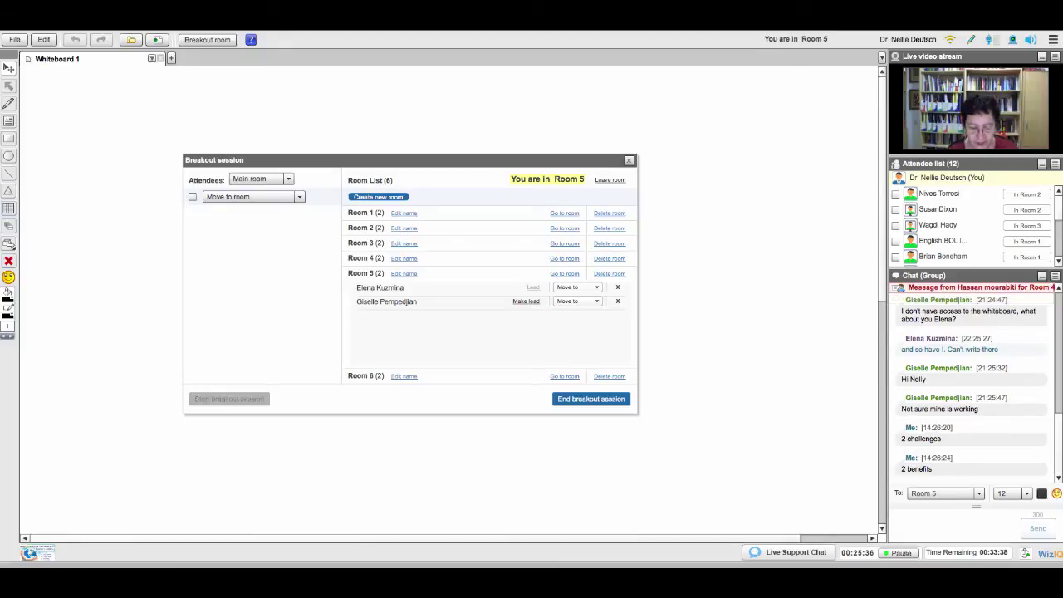
pyautogui.write('2 resources')
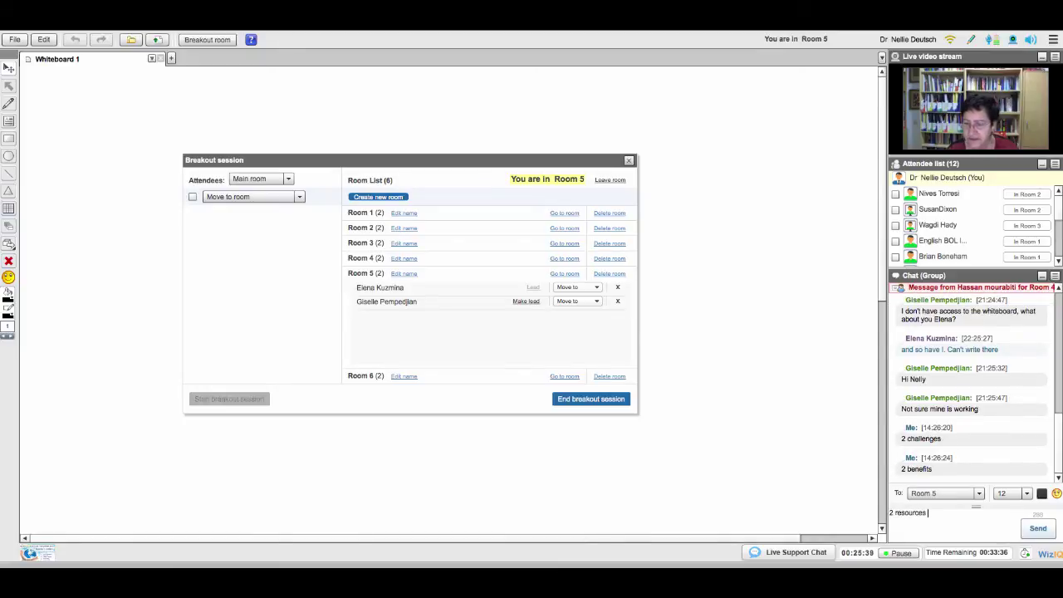
pyautogui.press('Return')
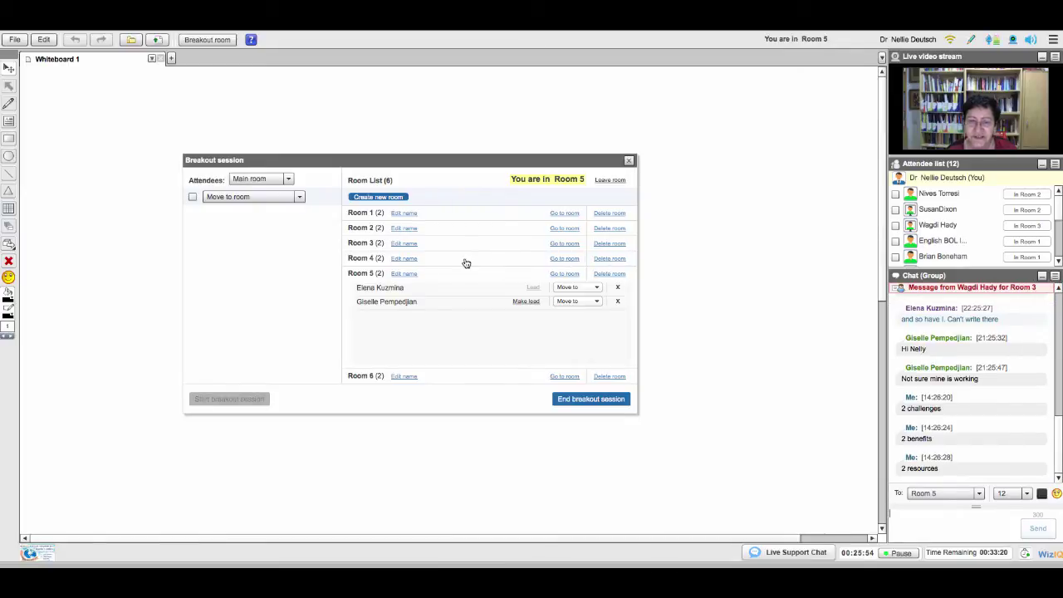
# Step: Enter Room 4 and send the message "2 challenges" to its group chat
pyautogui.click(565, 258)
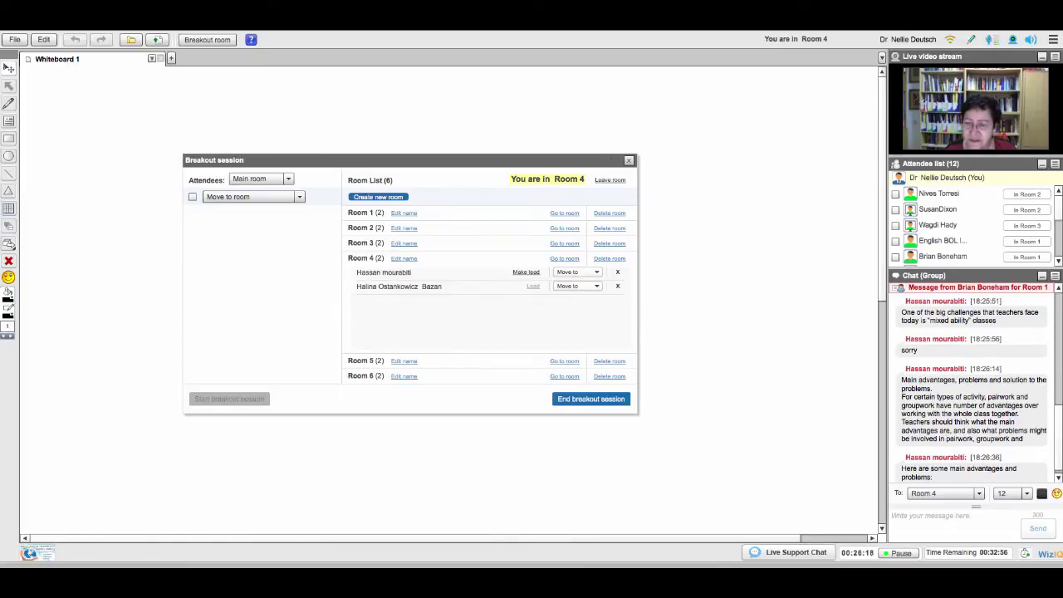
pyautogui.click(931, 516)
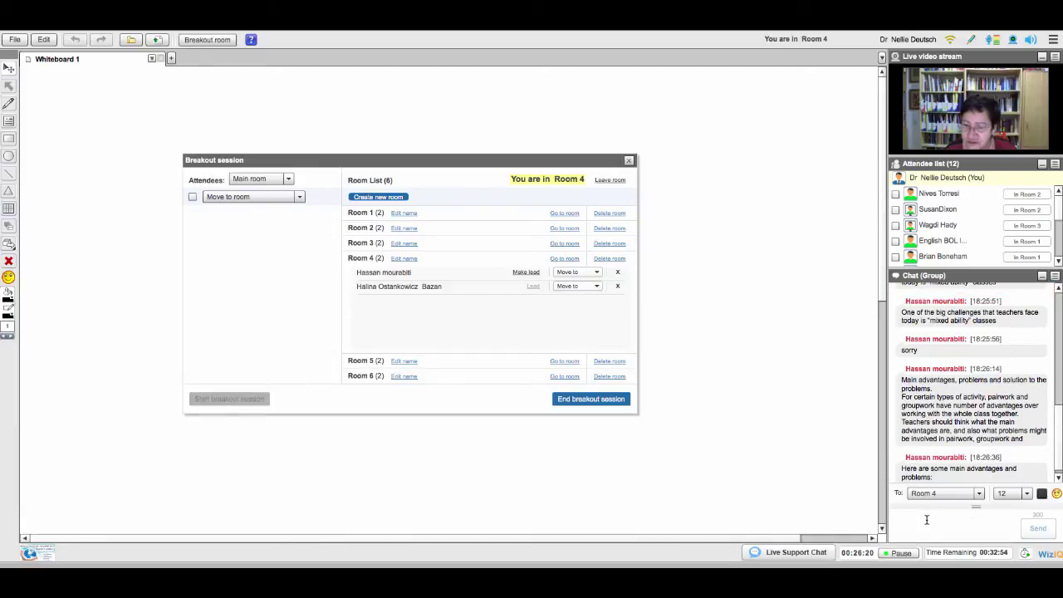
pyautogui.write('2 chall')
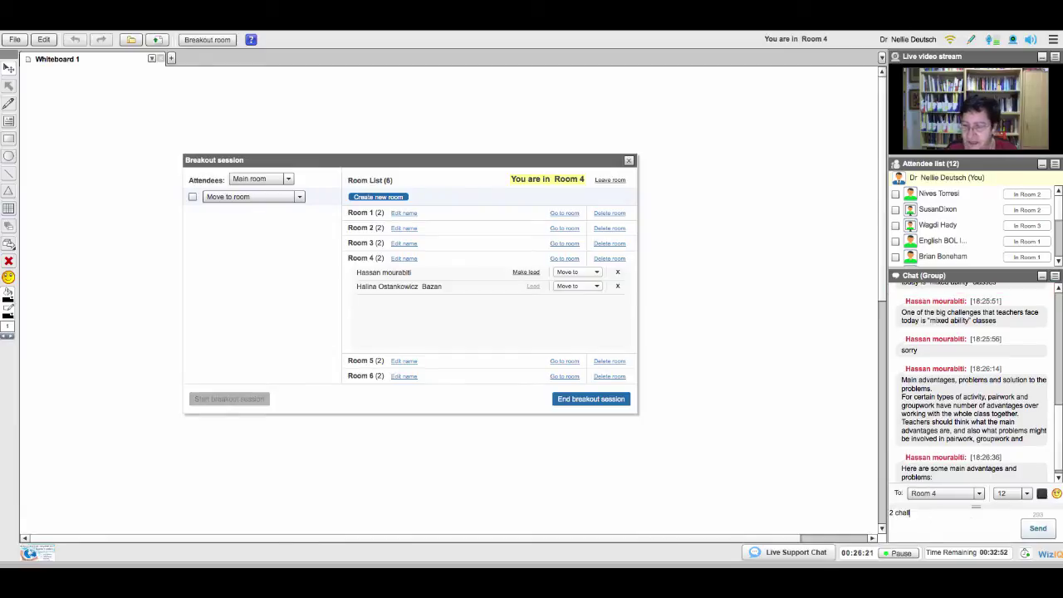
pyautogui.write('enges')
pyautogui.press('Return')
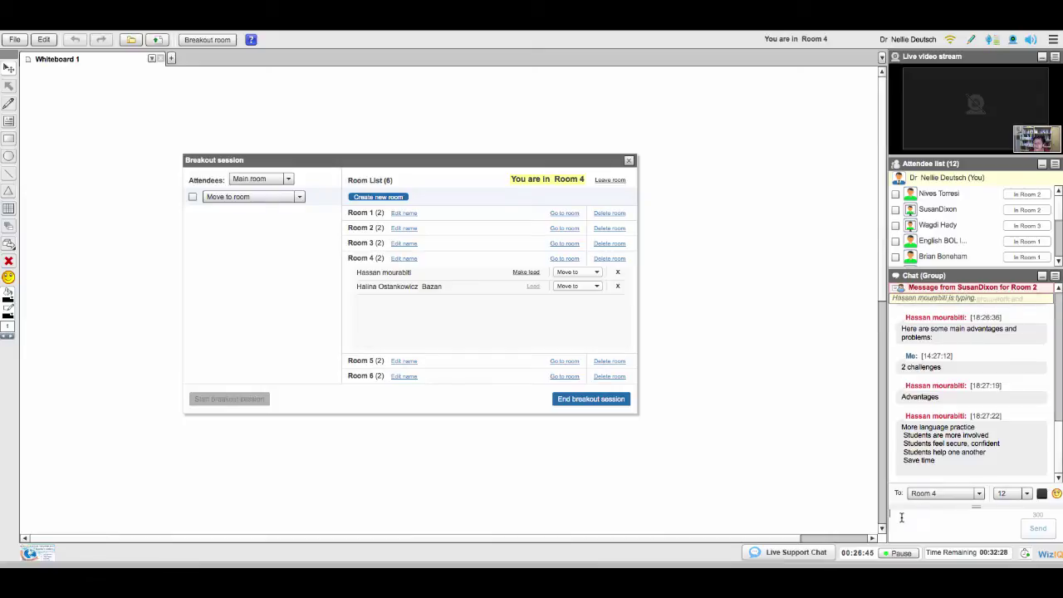
# Step: Send the message "2 challenges, 2 benfits, 2 resources" to the Room 4 chat
pyautogui.write('2')
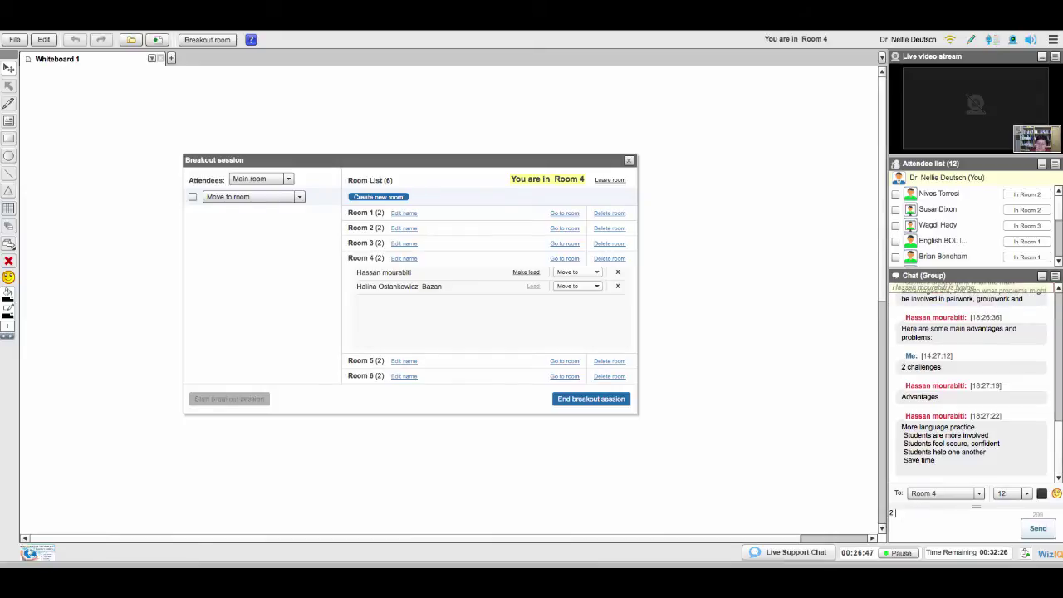
pyautogui.write(' cha')
pyautogui.write('lle')
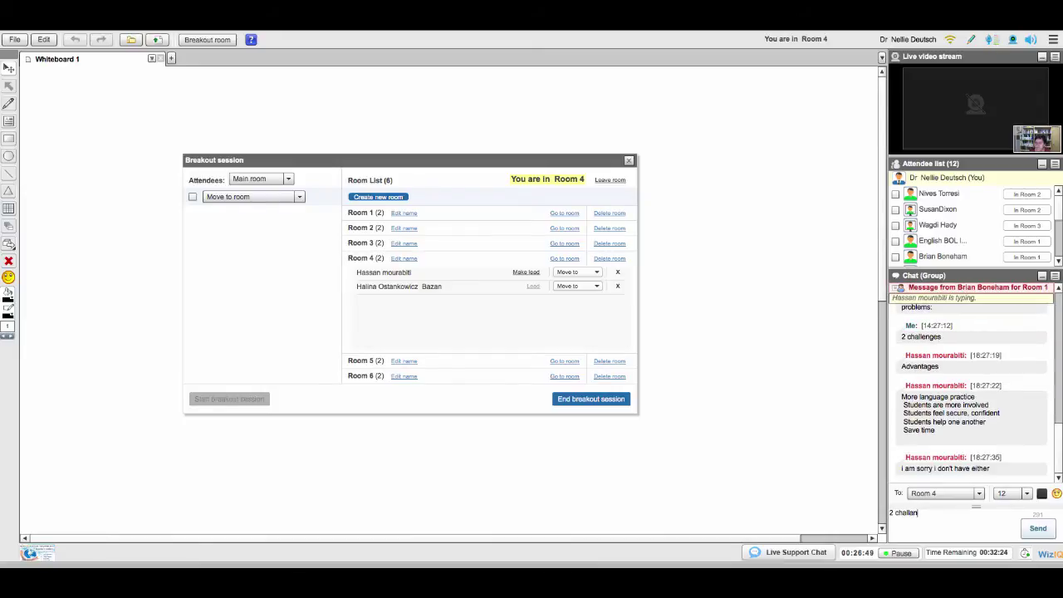
pyautogui.write('nges, 2 benfi')
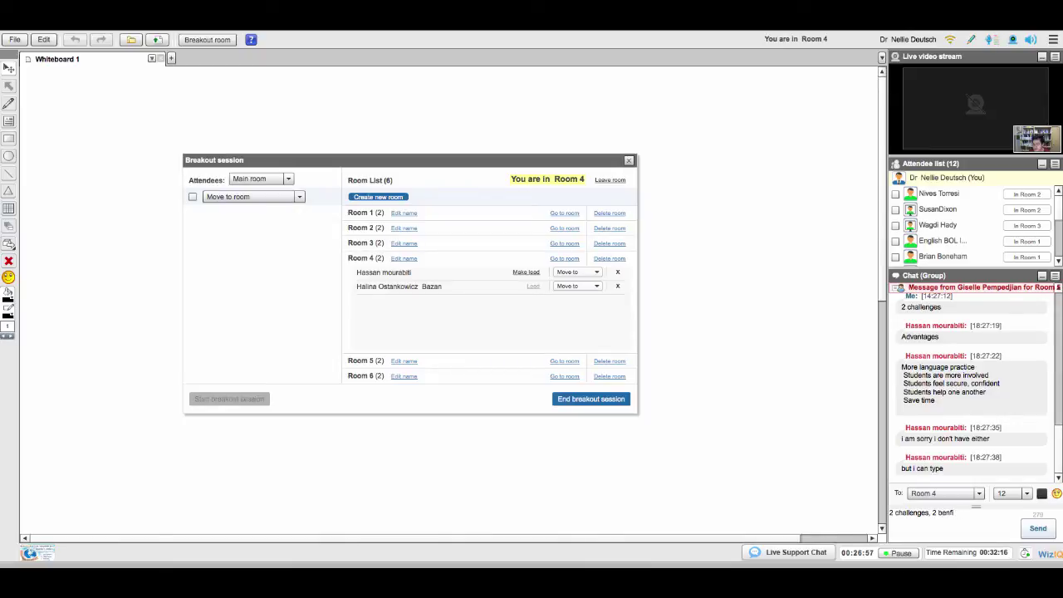
pyautogui.write('ts, 2 res')
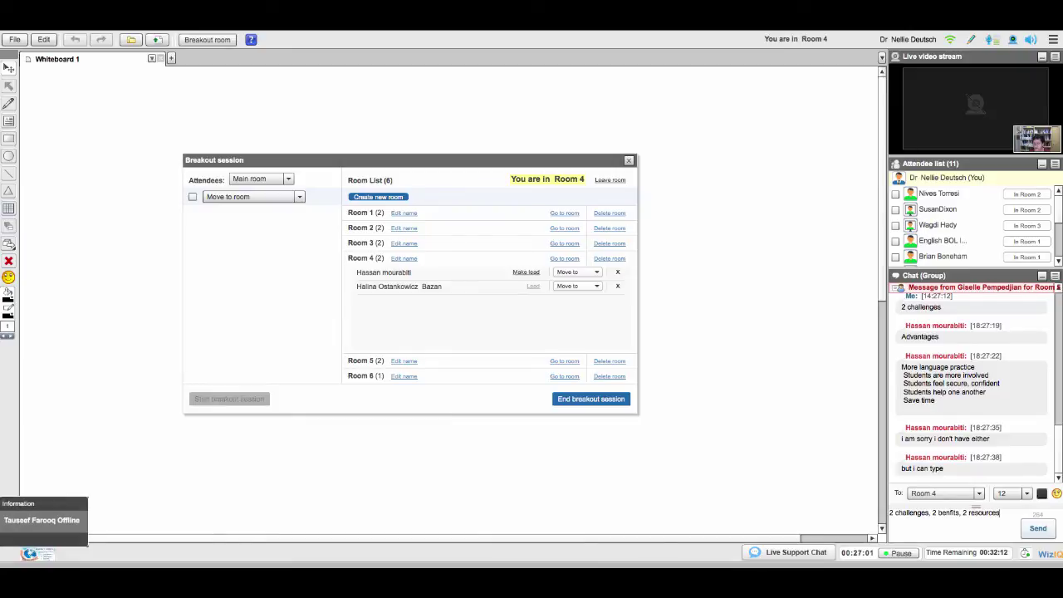
pyautogui.write('ources')
pyautogui.press('Return')
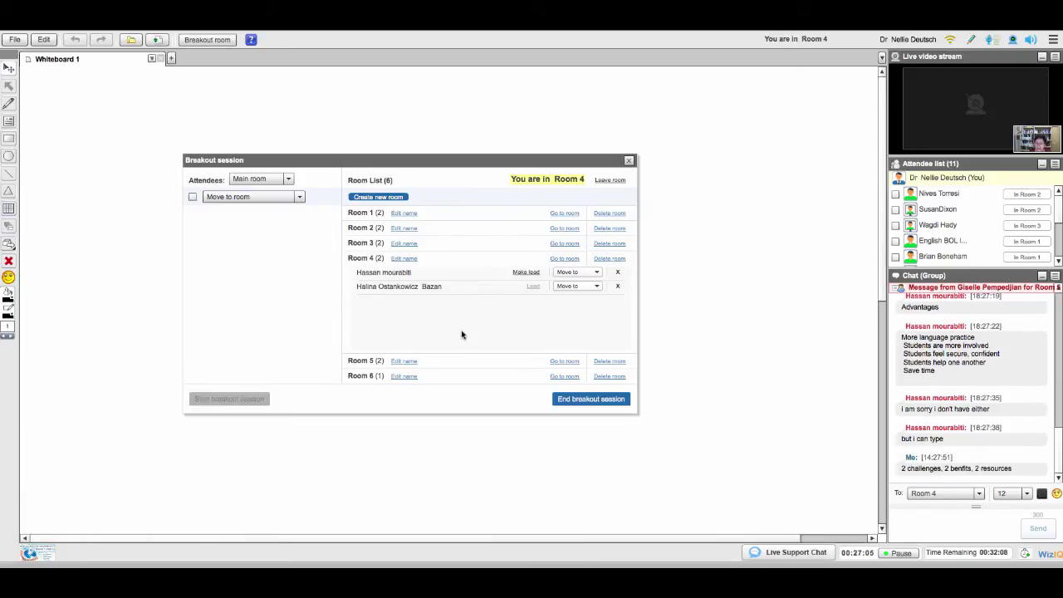
# Step: Enter Room 3 and give both of its attendees whiteboard writing control
pyautogui.click(565, 243)
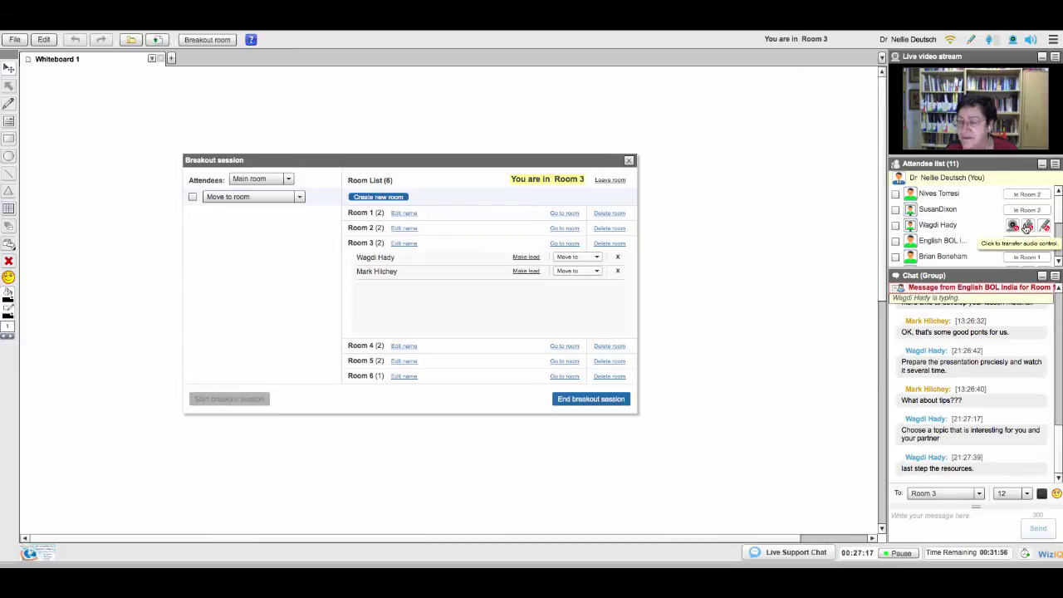
pyautogui.click(1044, 230)
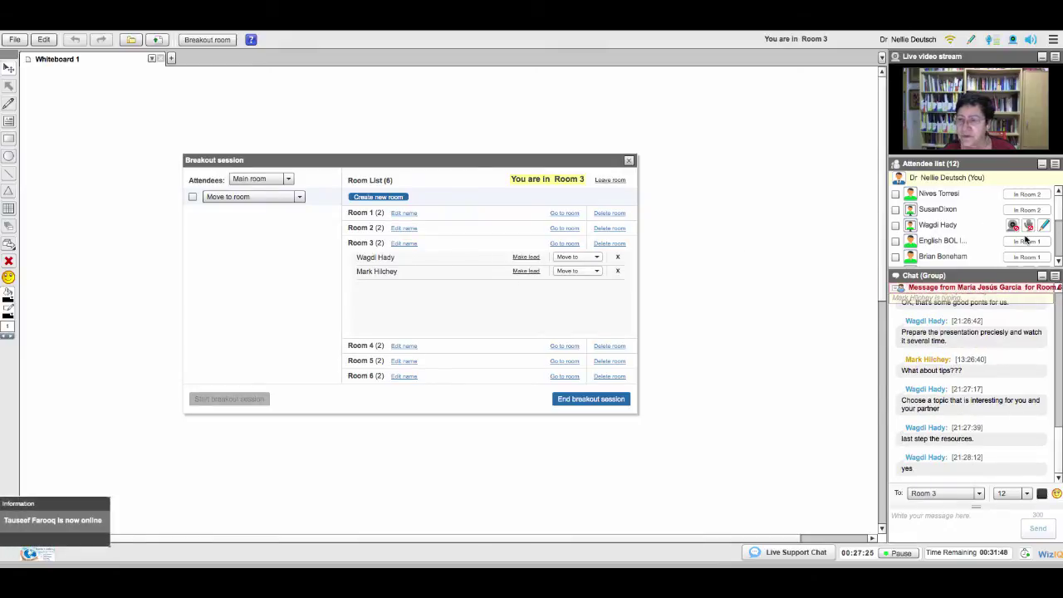
pyautogui.scroll(-3, 1058, 224)
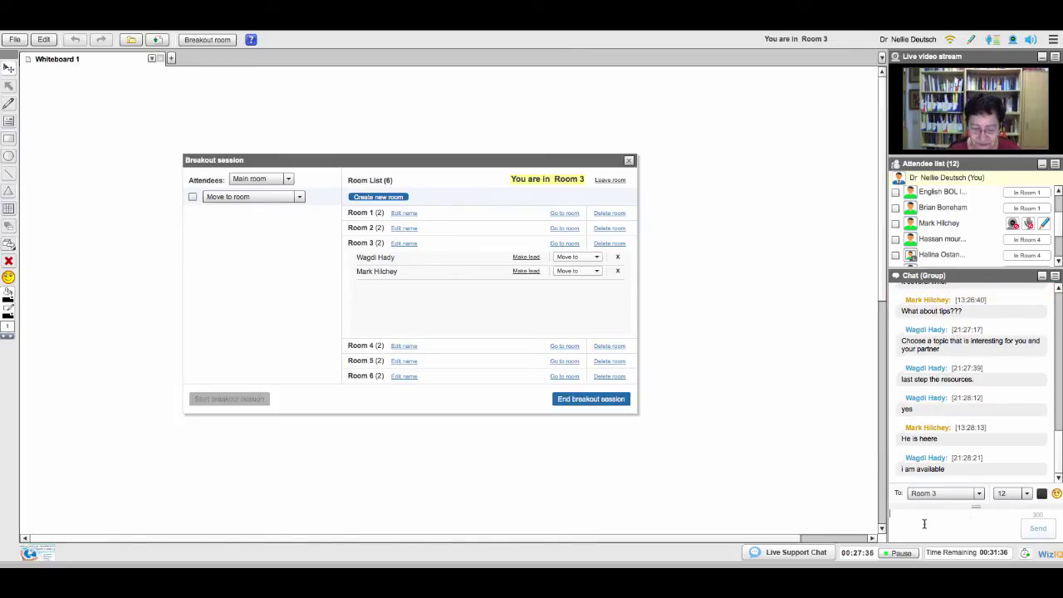
# Step: Send the message "2 challenges, 2 benefits, 2 resources" to the Room 3 chat
pyautogui.write('? cha')
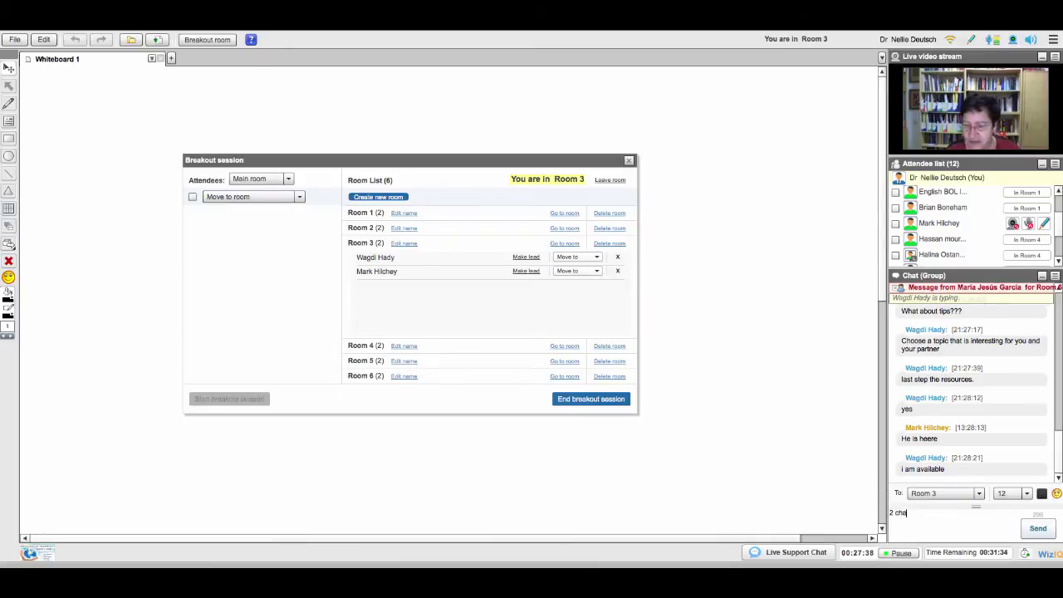
pyautogui.write('llenges, ')
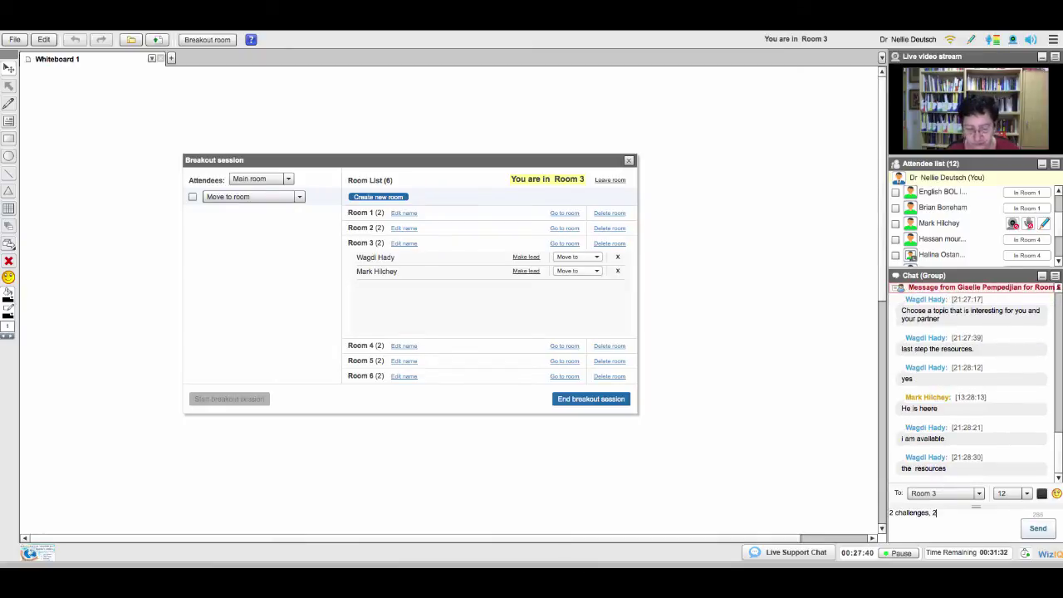
pyautogui.write('2 be')
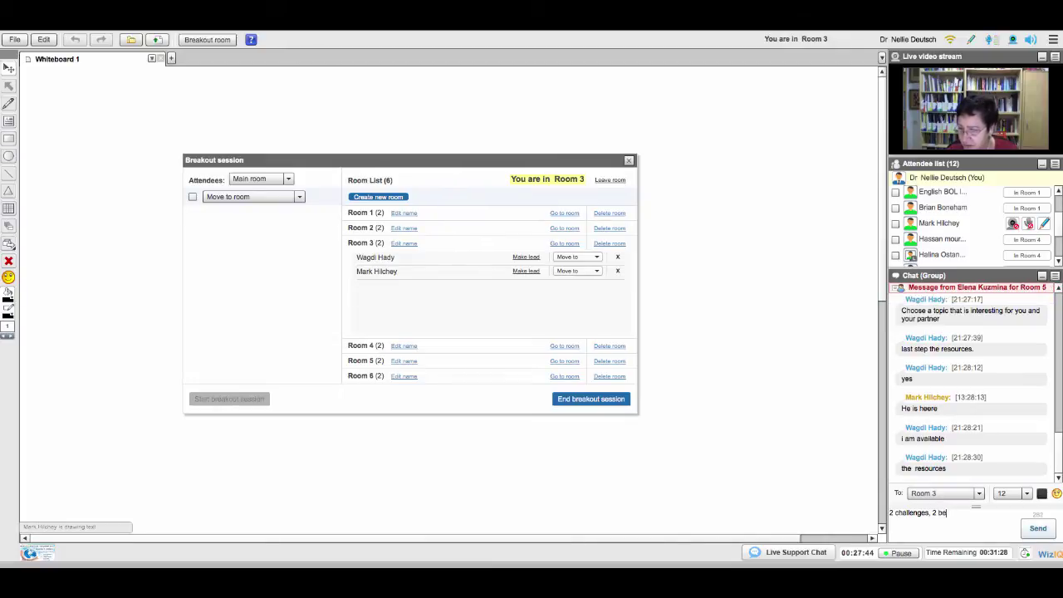
pyautogui.write('ln')
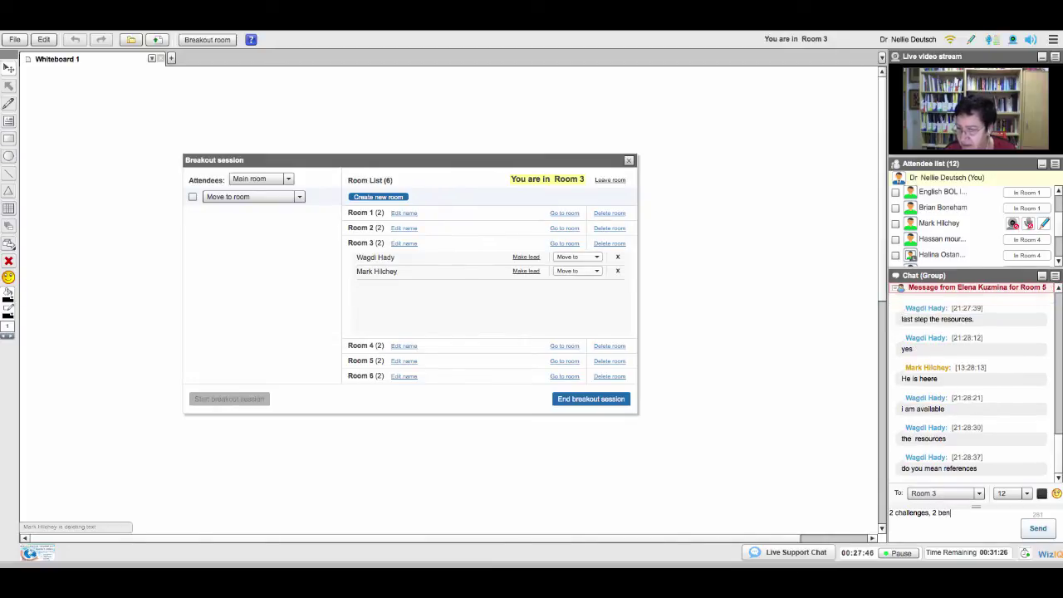
pyautogui.write('efits')
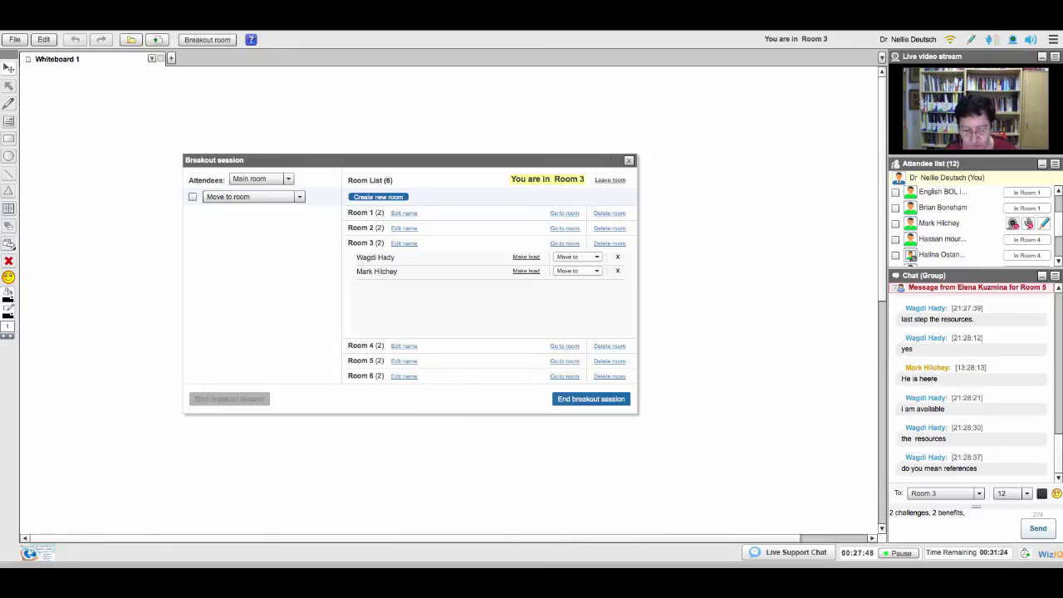
pyautogui.write(', 2 resou')
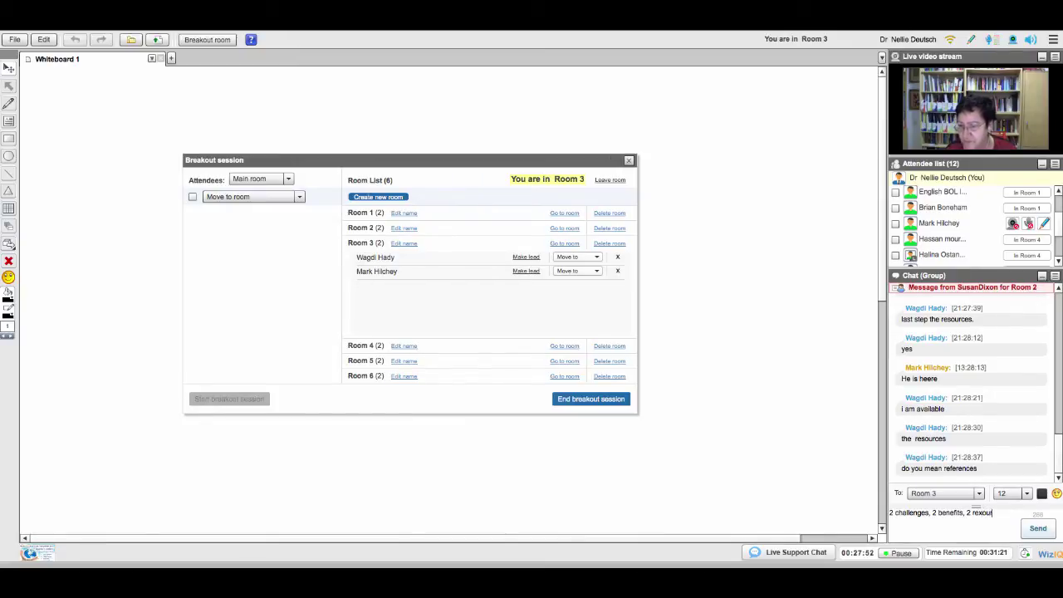
pyautogui.press('BackSpace')
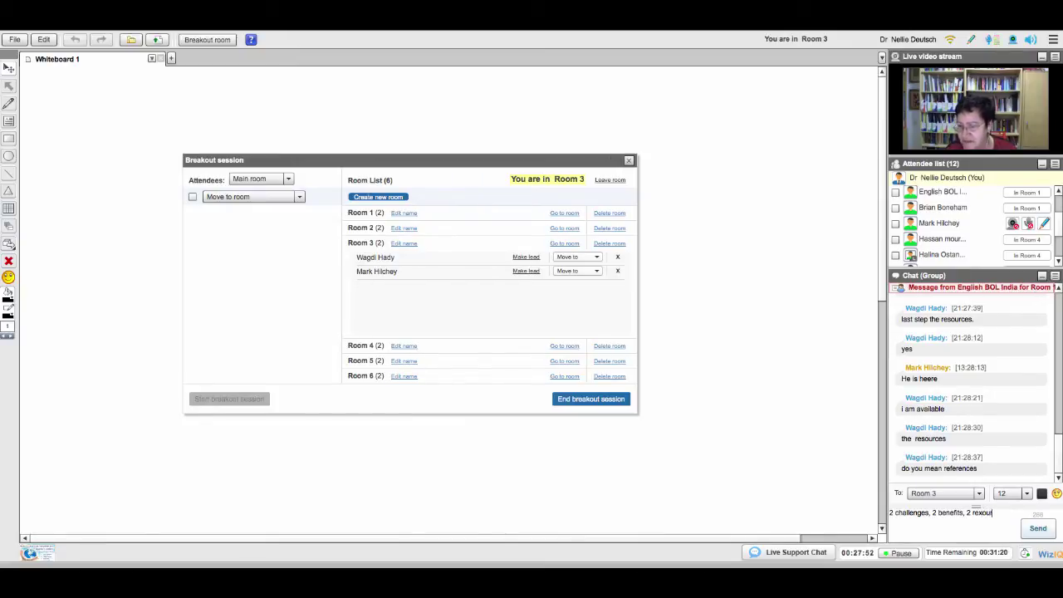
pyautogui.write('urces')
pyautogui.press('Return')
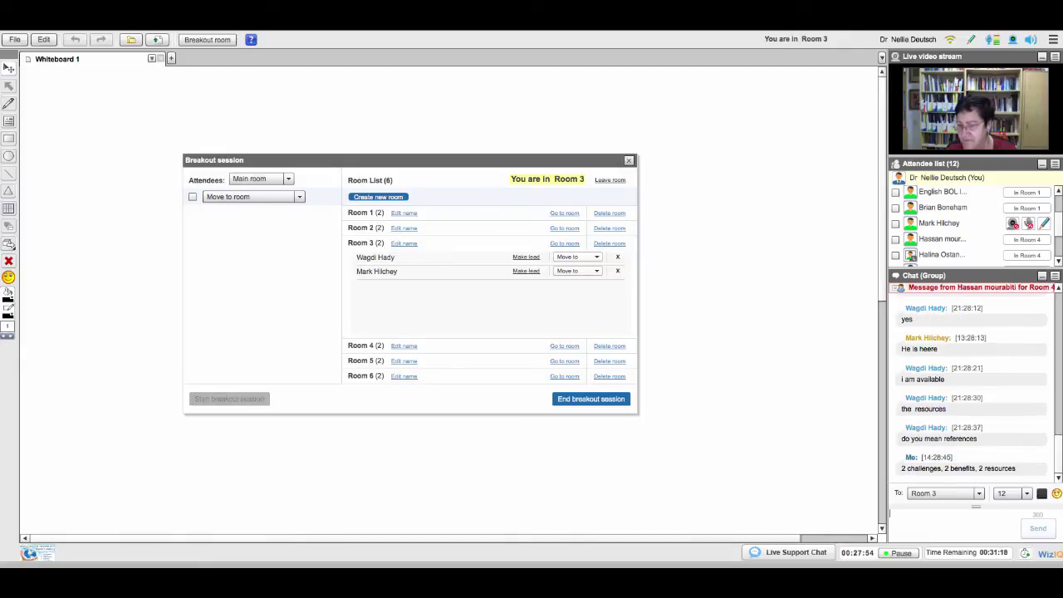
# Step: Enter Room 2 and give both of its attendees whiteboard writing control
pyautogui.click(562, 231)
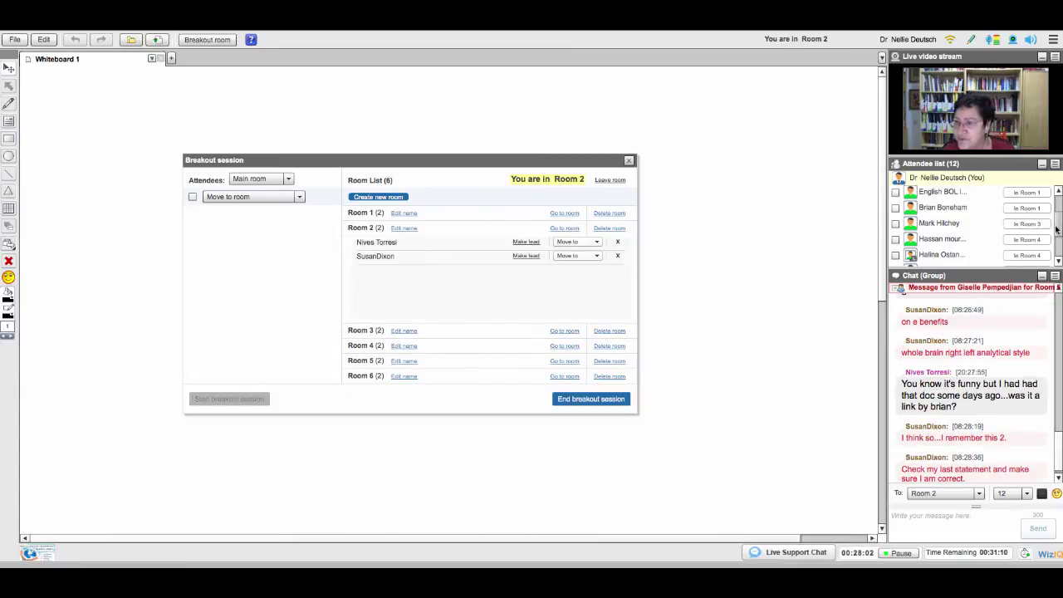
pyautogui.scroll(-3, 1042, 237)
pyautogui.moveTo(1056, 249); pyautogui.dragTo(1057, 213)
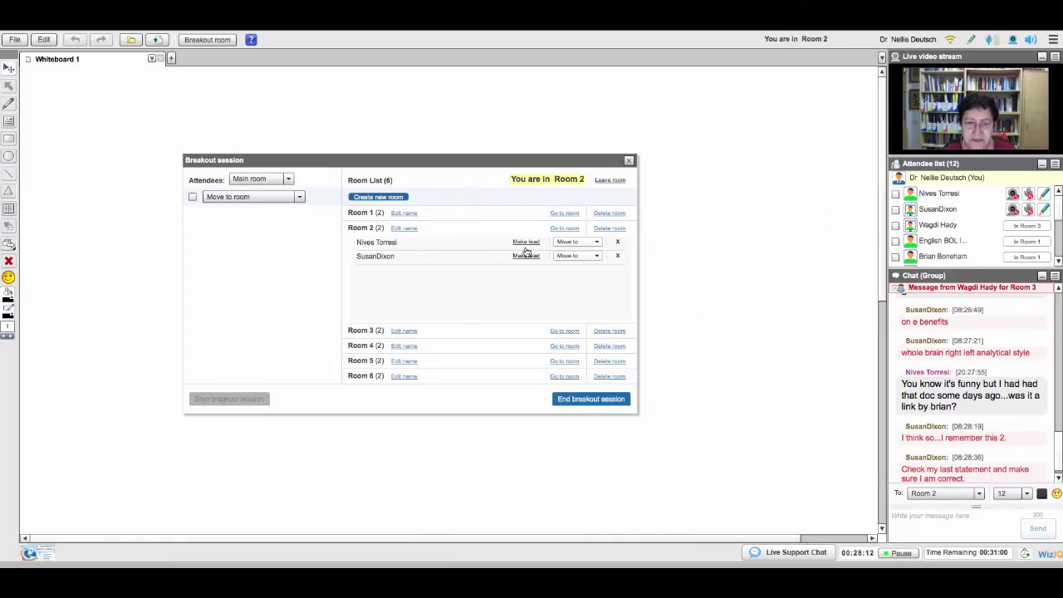
# Step: Make the first attendee listed in Room 2 the lead of that room
pyautogui.click(596, 241)
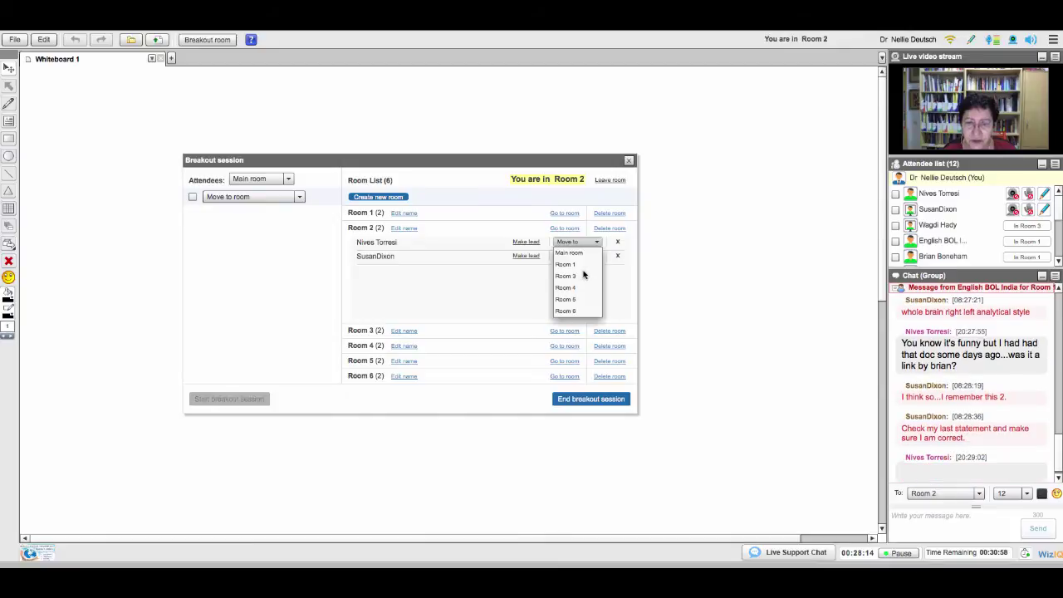
pyautogui.click(505, 280)
pyautogui.click(526, 243)
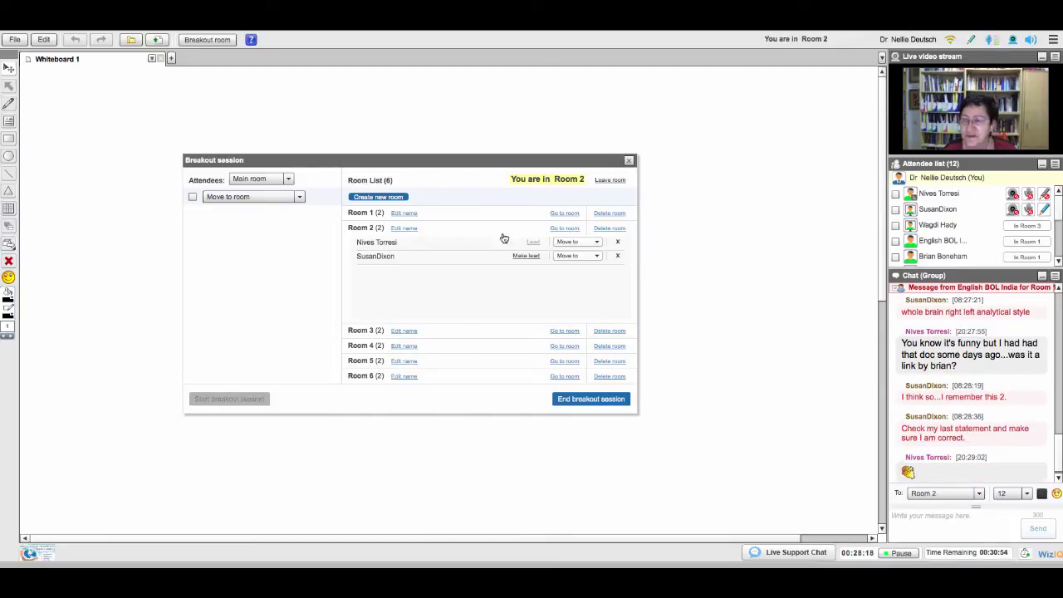
# Step: Restore whiteboard writing control to the lead of Room 2
pyautogui.click(1044, 193)
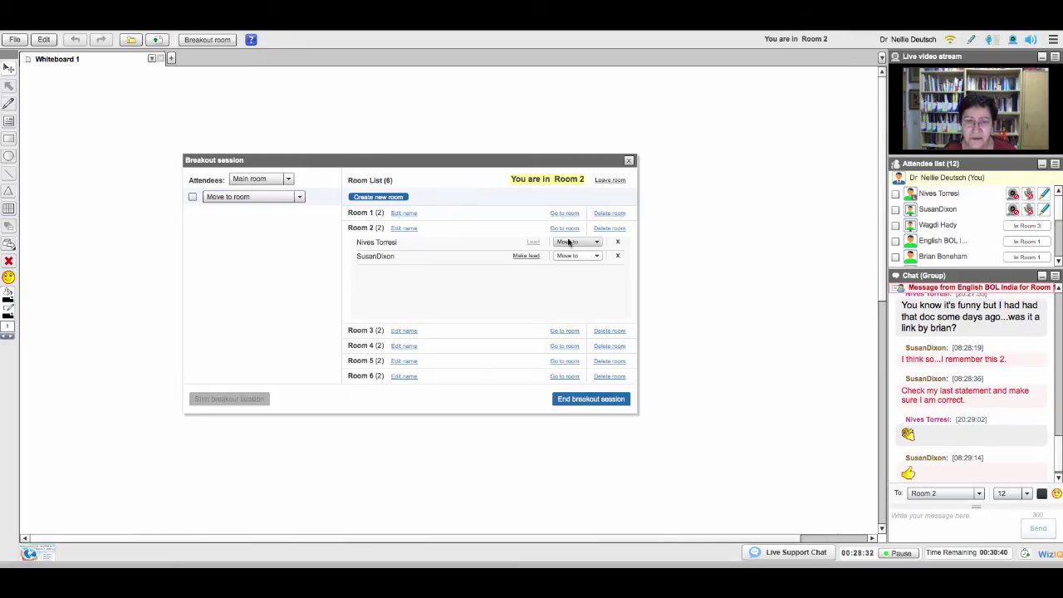
pyautogui.click(400, 229)
pyautogui.click(403, 212)
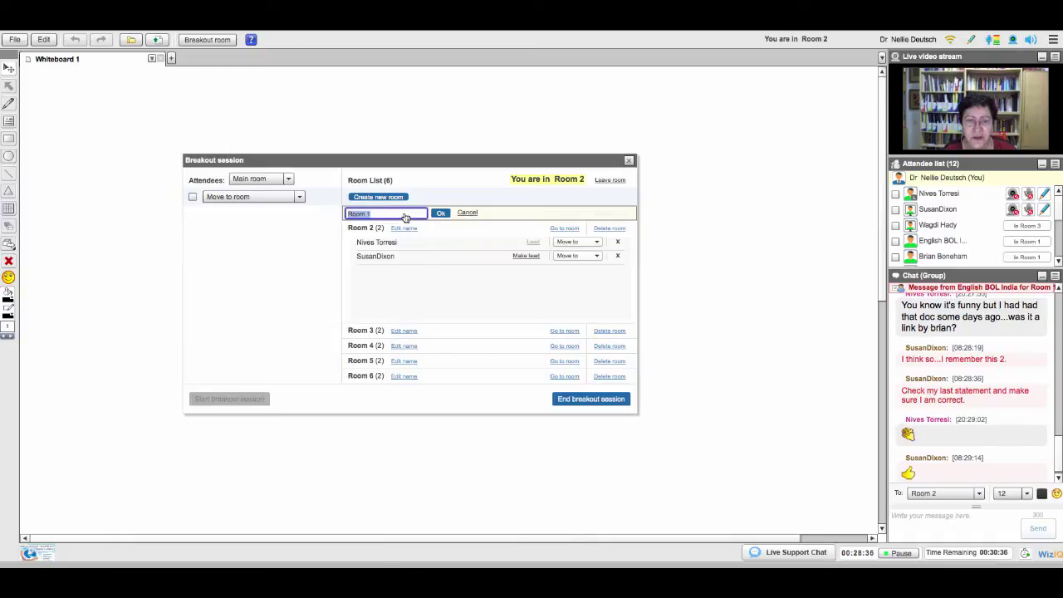
pyautogui.click(454, 229)
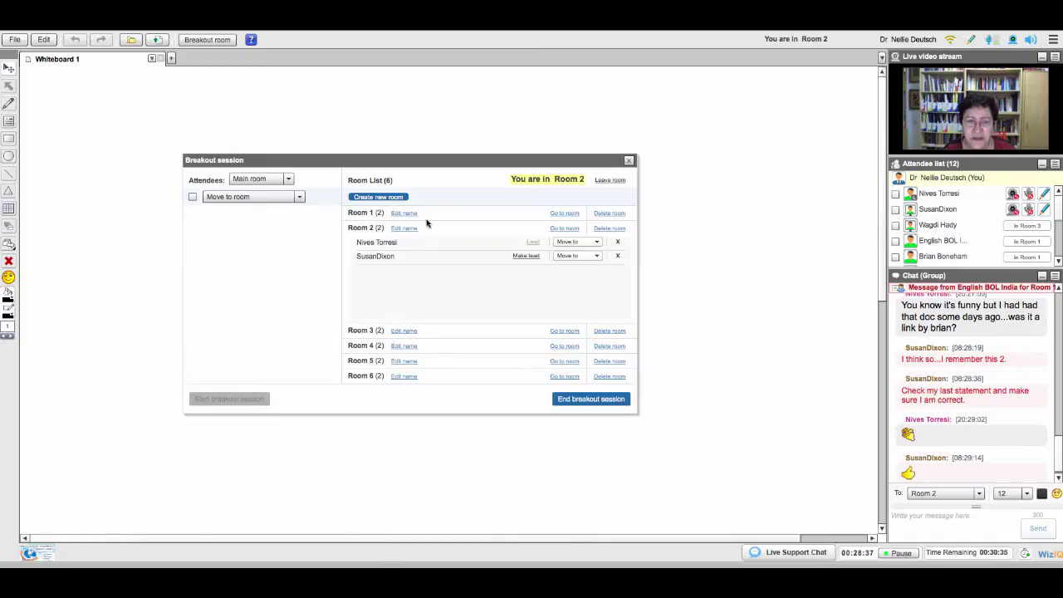
# Step: Enter Room 1 and give both of its attendees whiteboard writing control
pyautogui.click(564, 214)
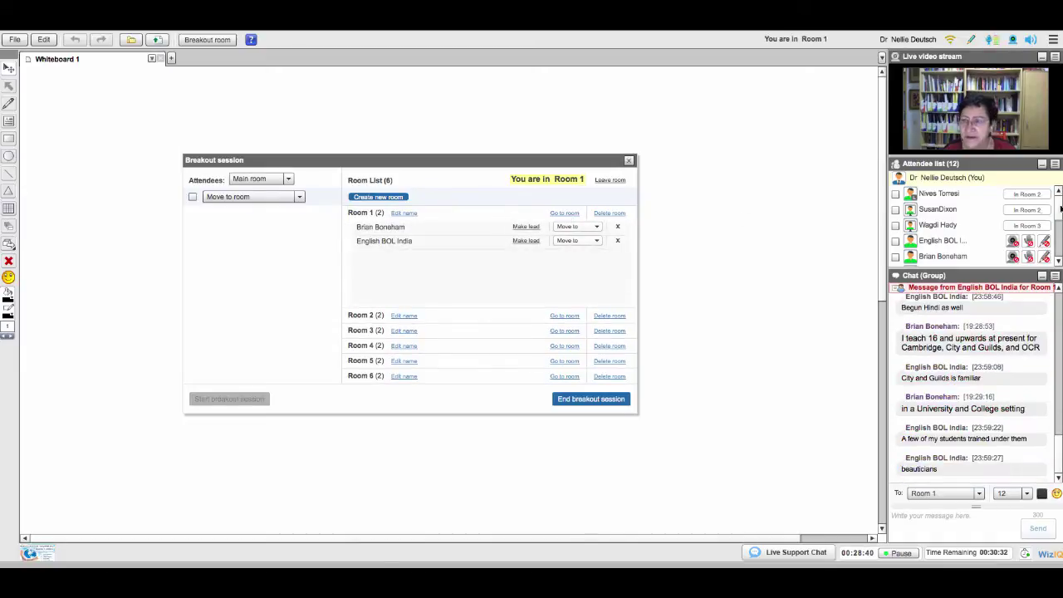
pyautogui.click(1043, 242)
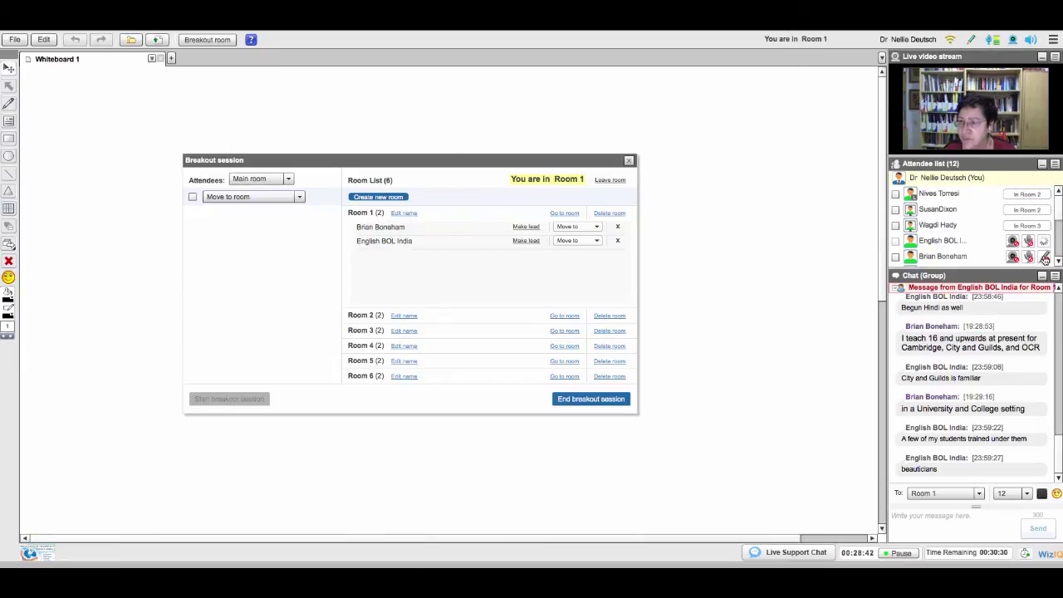
pyautogui.click(1044, 258)
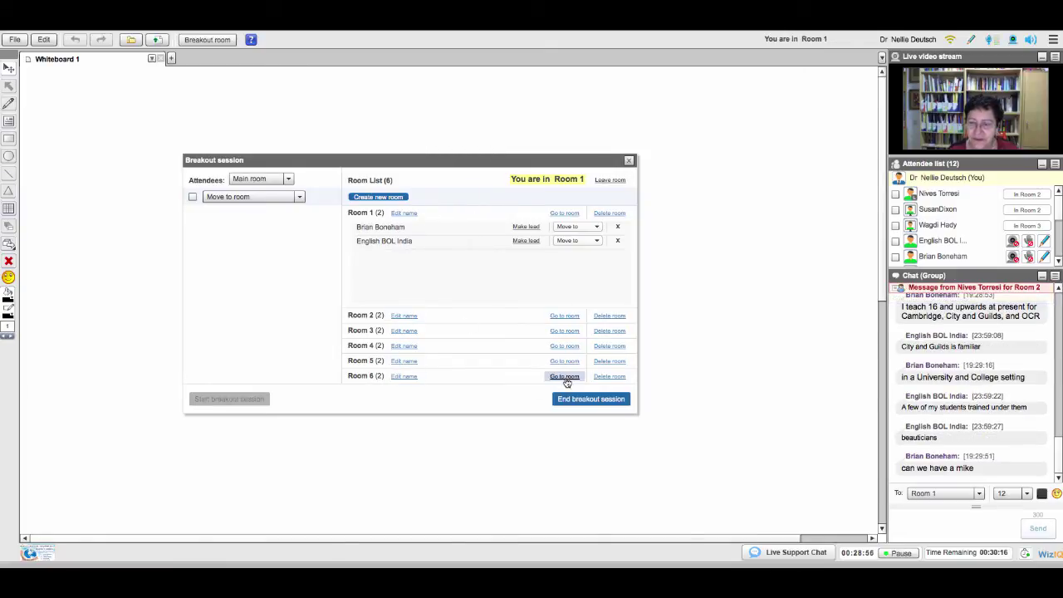
# Step: Make the first attendee listed in Room 1 the lead of that room
pyautogui.click(572, 226)
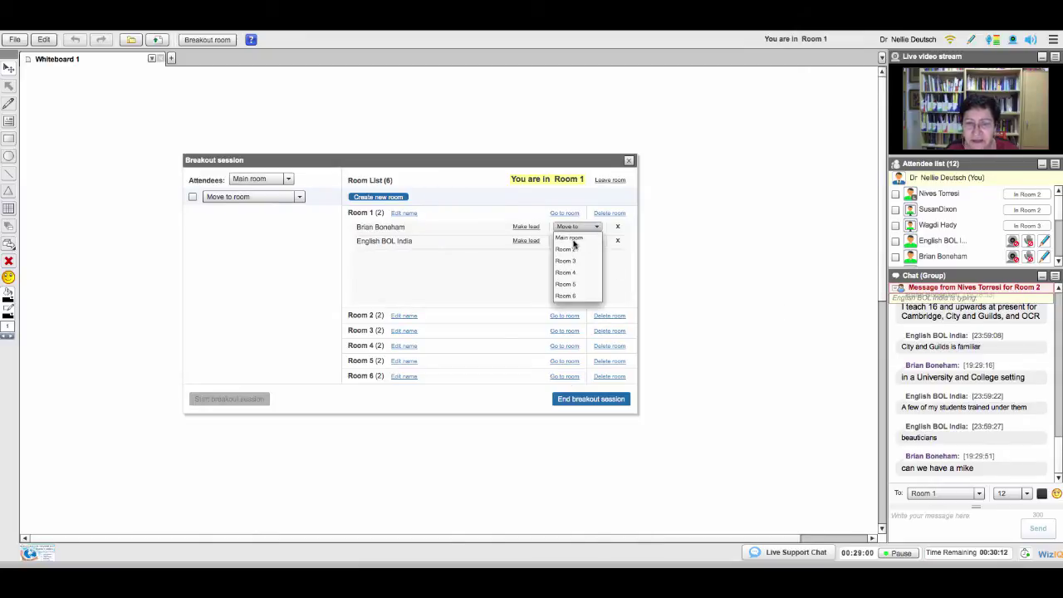
pyautogui.click(519, 226)
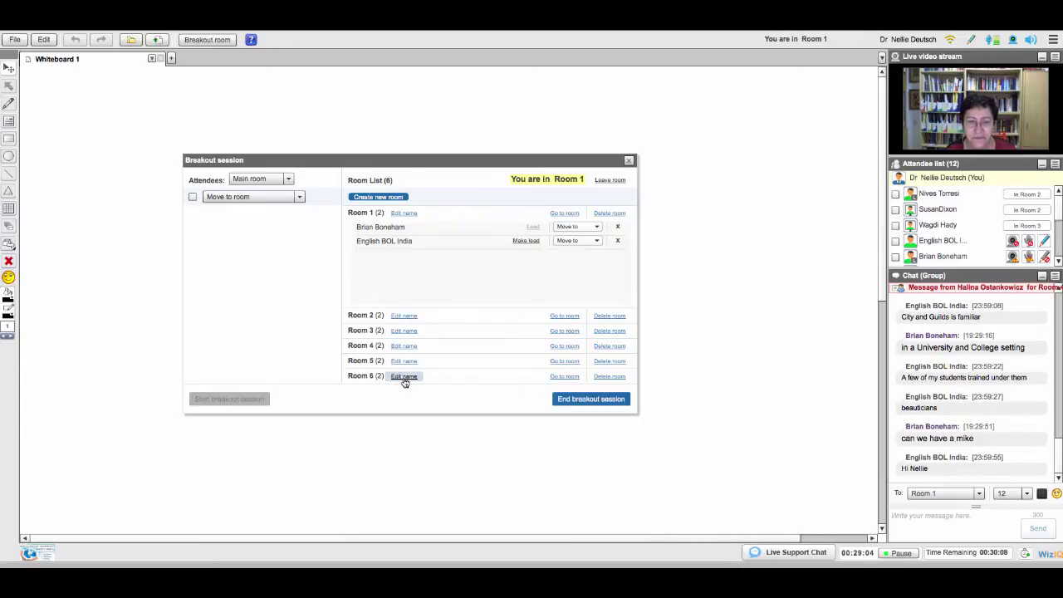
# Step: Visit Room 6 and Room 5 to check their attendees' controls and discussion progress
pyautogui.click(565, 376)
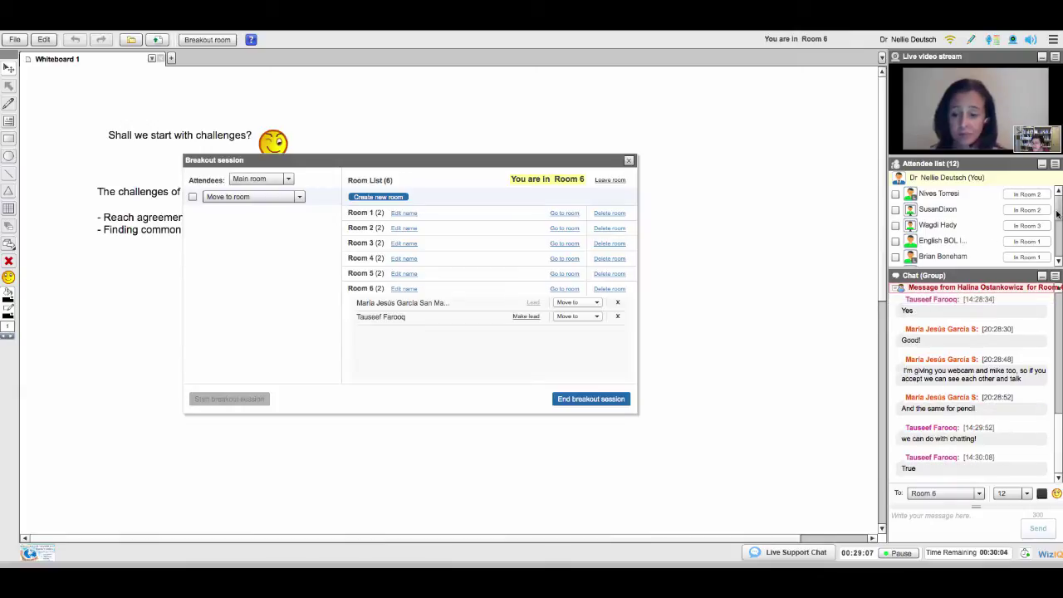
pyautogui.moveTo(1058, 208); pyautogui.dragTo(1058, 275)
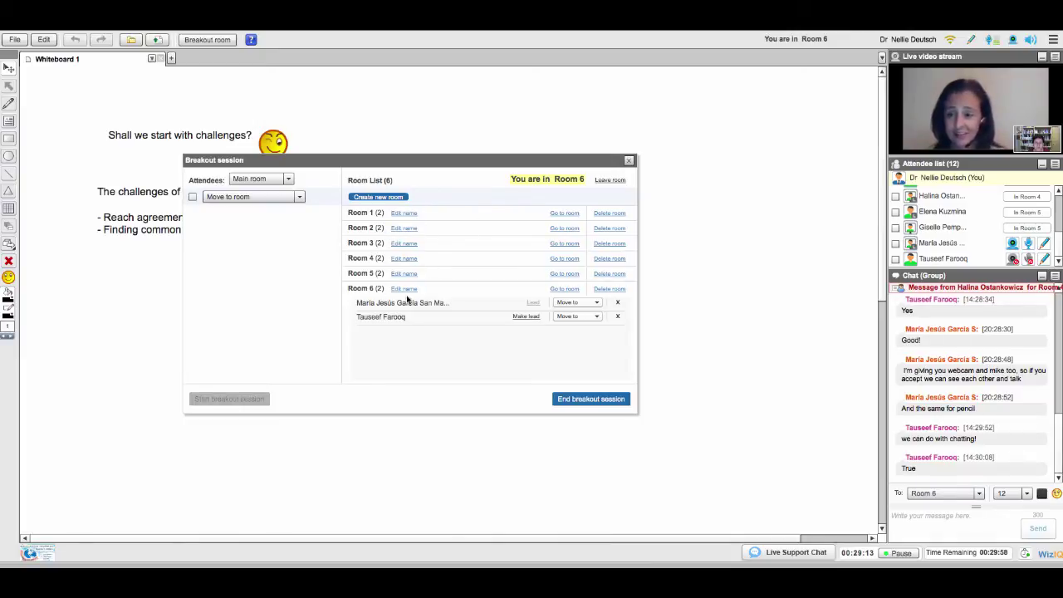
pyautogui.click(564, 274)
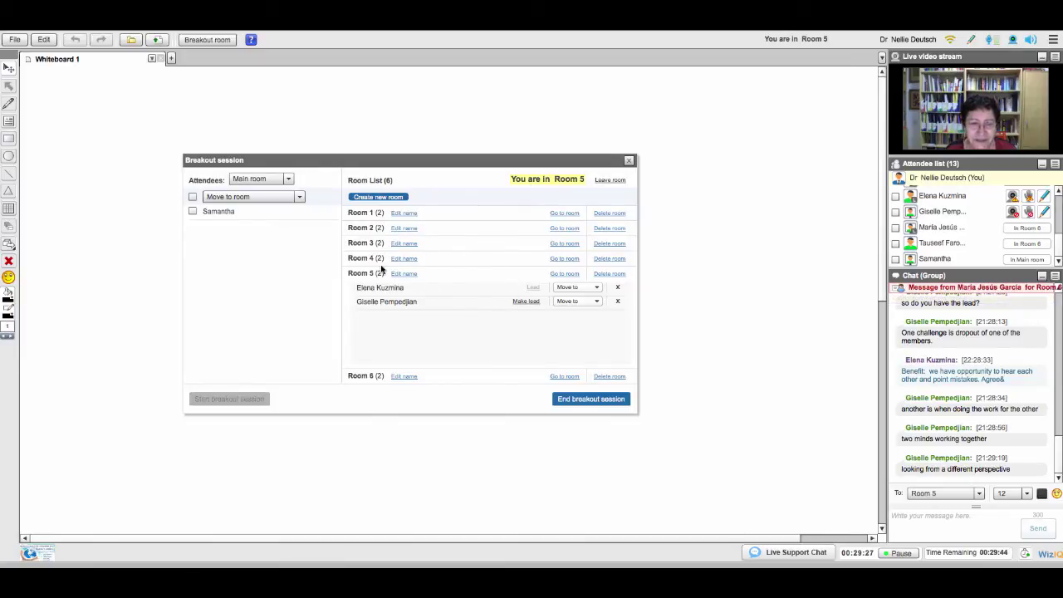
# Step: Enter Room 4 and give the first attendee listed there whiteboard writing control
pyautogui.click(571, 260)
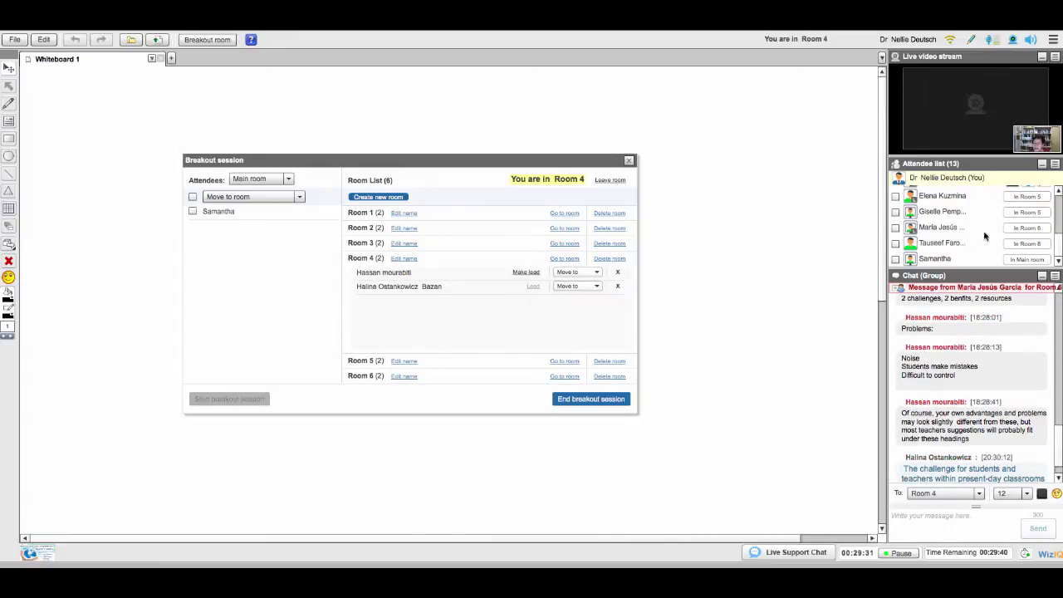
pyautogui.scroll(2, 1059, 226)
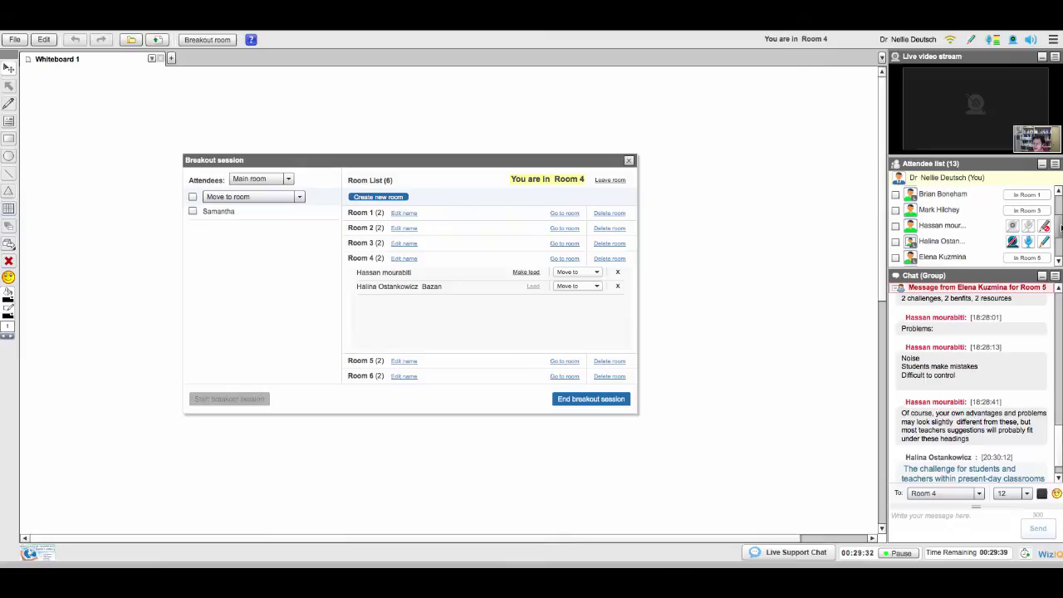
pyautogui.click(1044, 226)
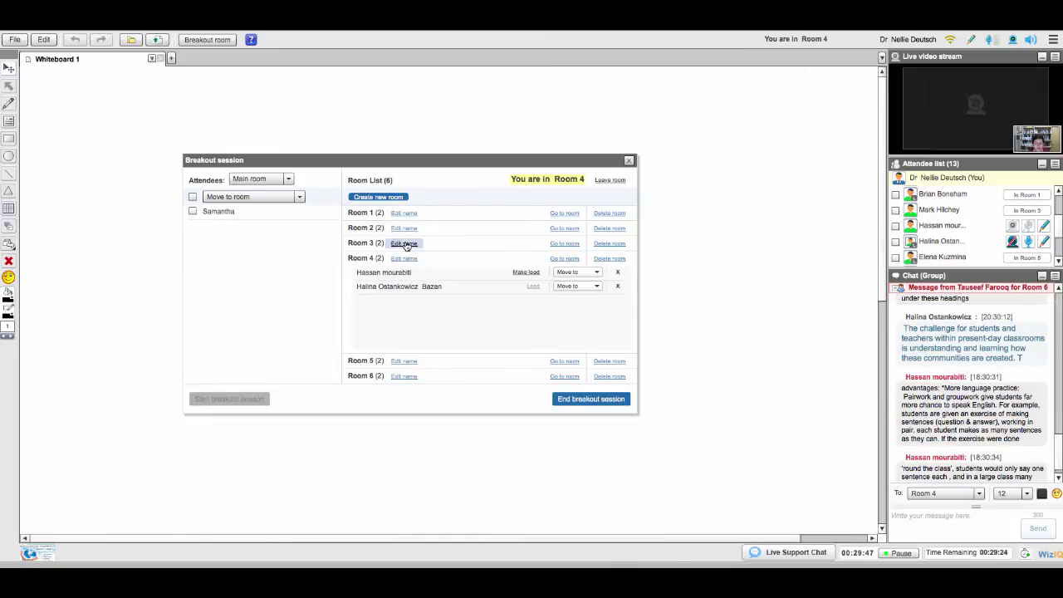
# Step: Enter Room 3 and make the second attendee listed there the lead of that room
pyautogui.click(564, 243)
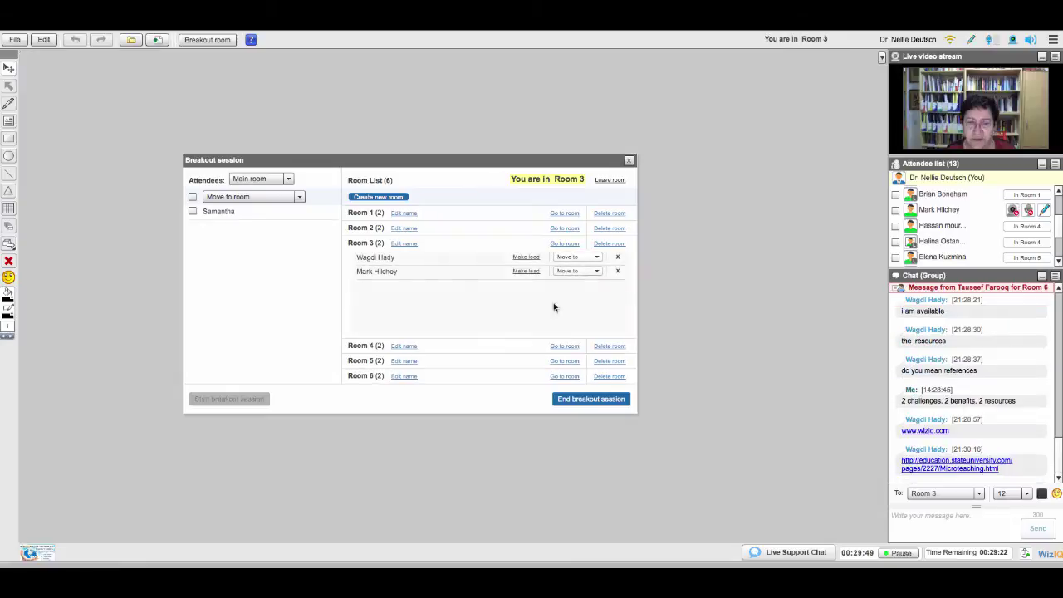
pyautogui.scroll(-3, 1061, 240)
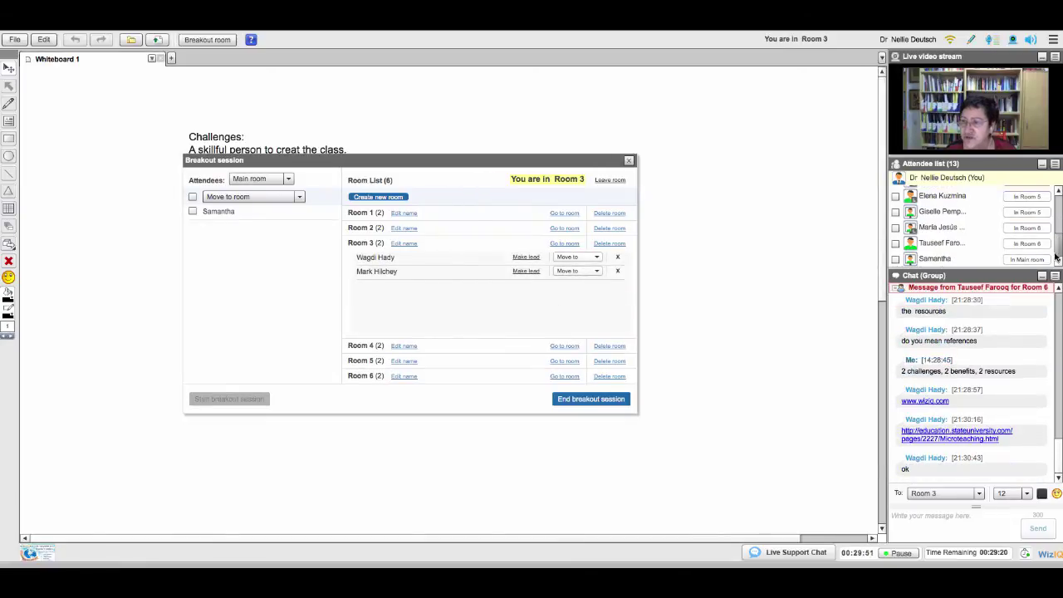
pyautogui.scroll(3, 1061, 240)
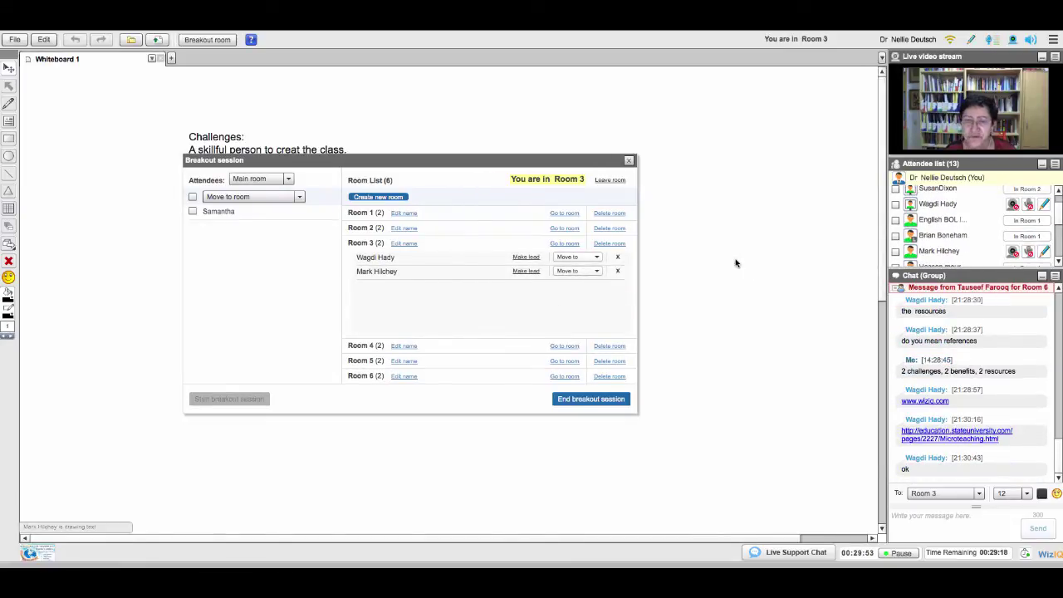
pyautogui.click(526, 271)
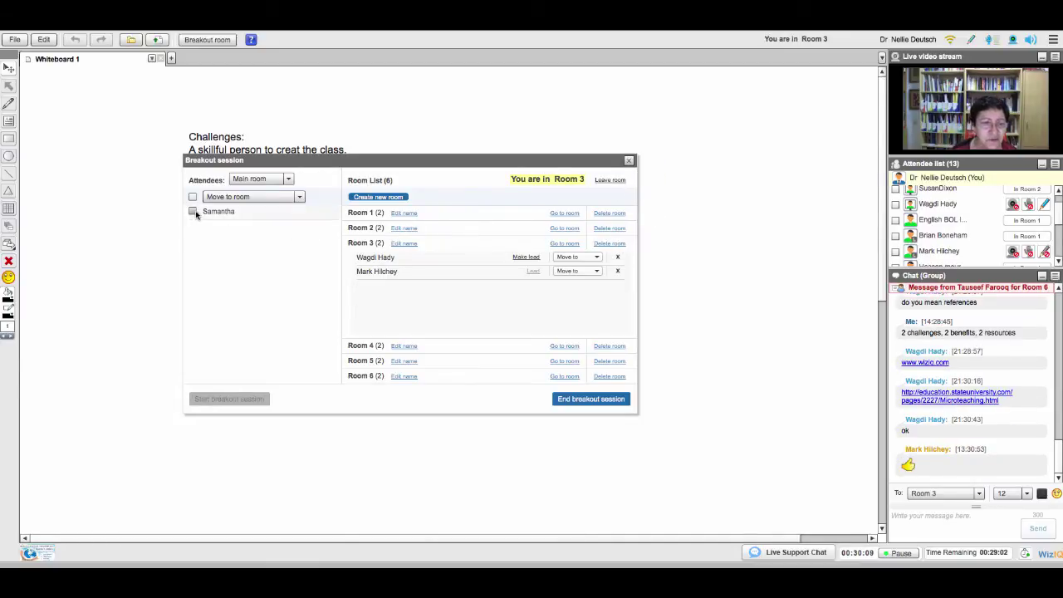
# Step: Return to the main room and send the message "2 challenges, 2 benefits - pair teaching" to everyone in it
pyautogui.click(606, 180)
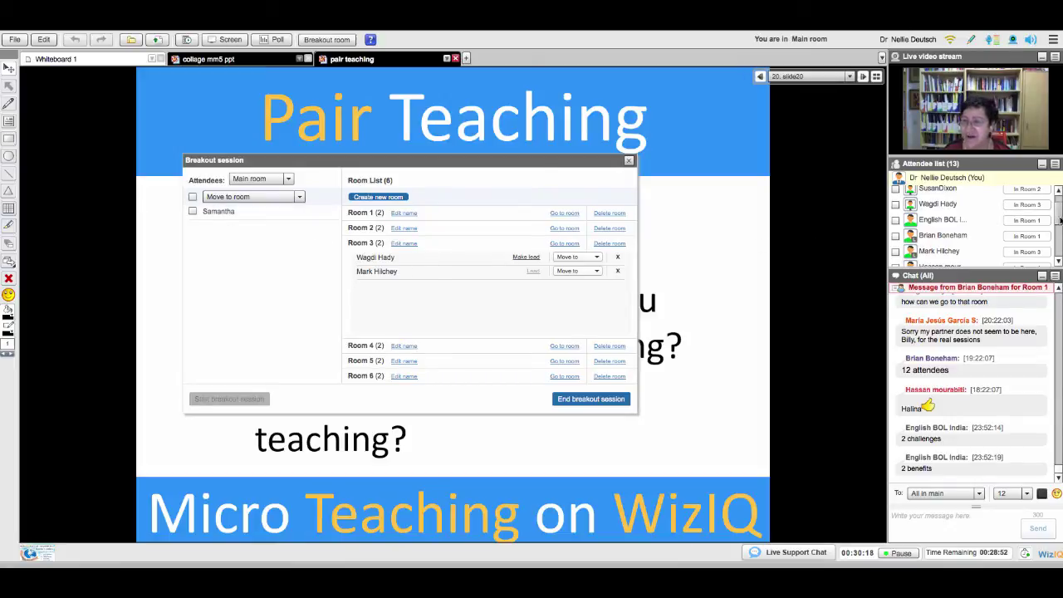
pyautogui.scroll(-3, 1048, 223)
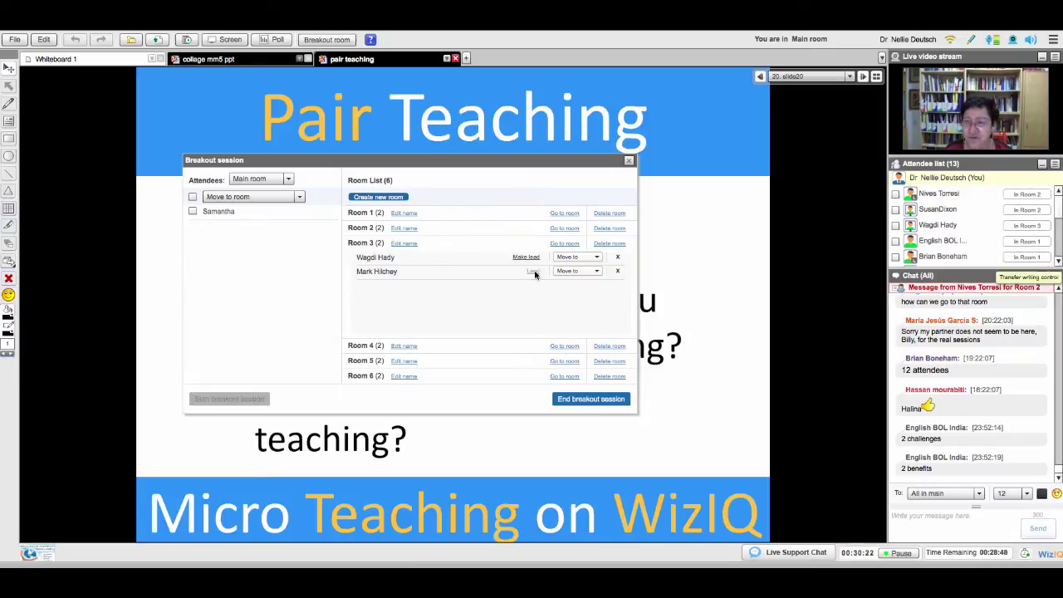
pyautogui.click(922, 514)
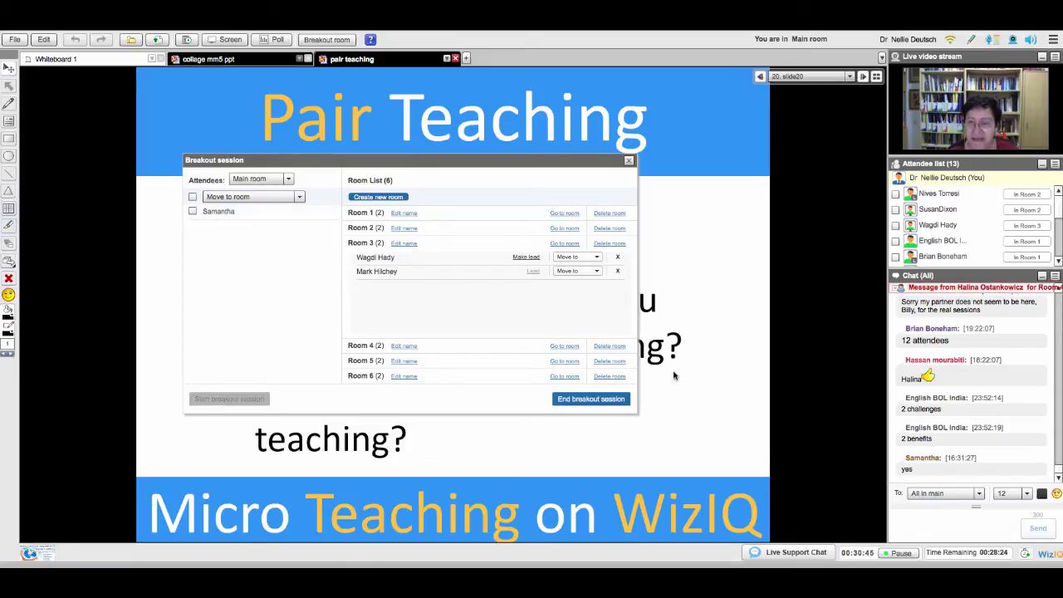
pyautogui.write('2')
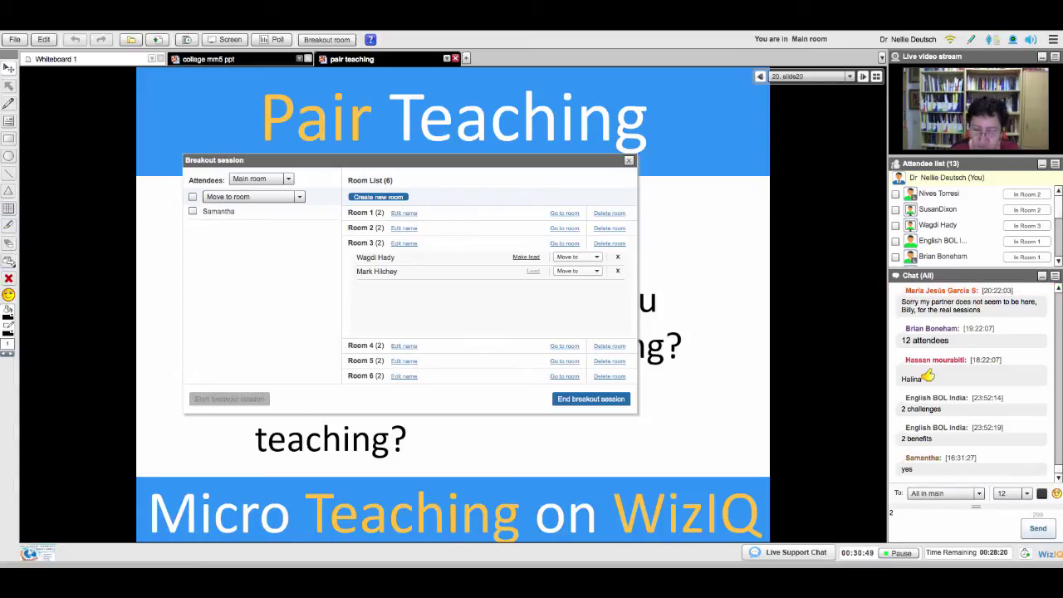
pyautogui.write(' challenges')
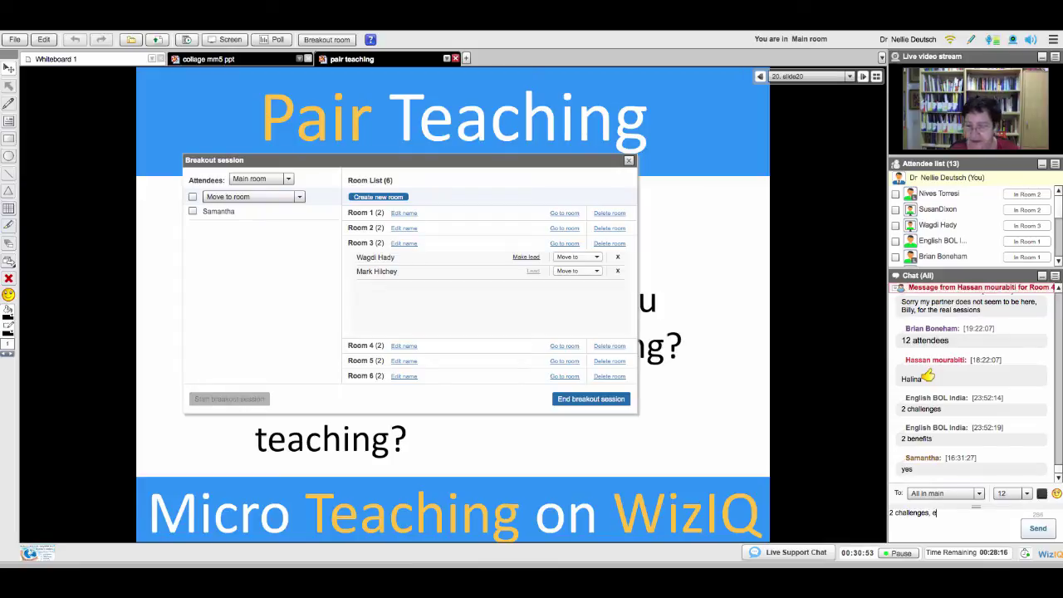
pyautogui.write(', 2 be')
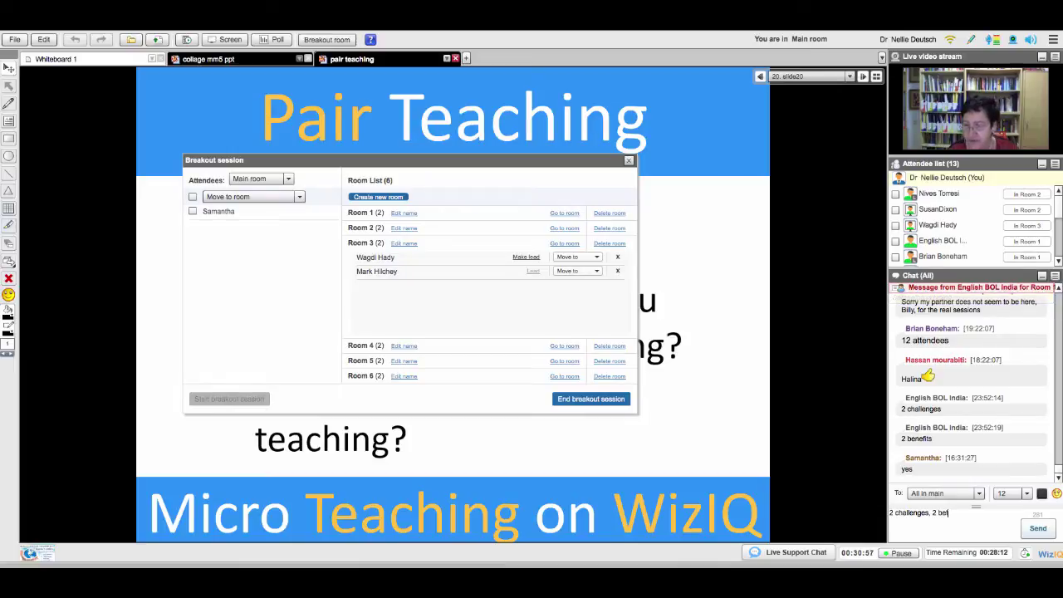
pyautogui.write('nefits')
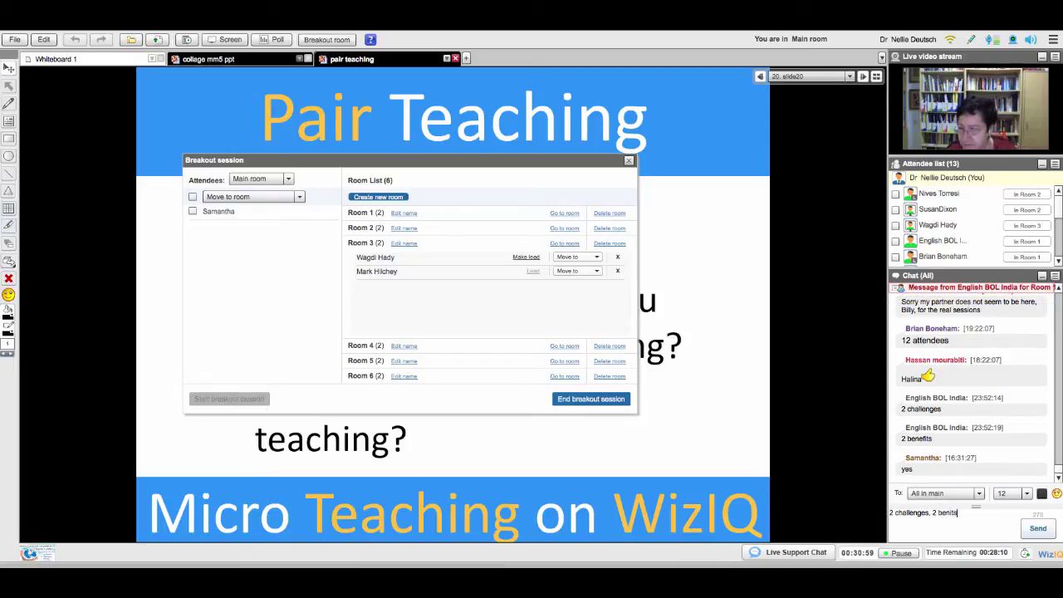
pyautogui.press('BackSpace')
pyautogui.write('efits')
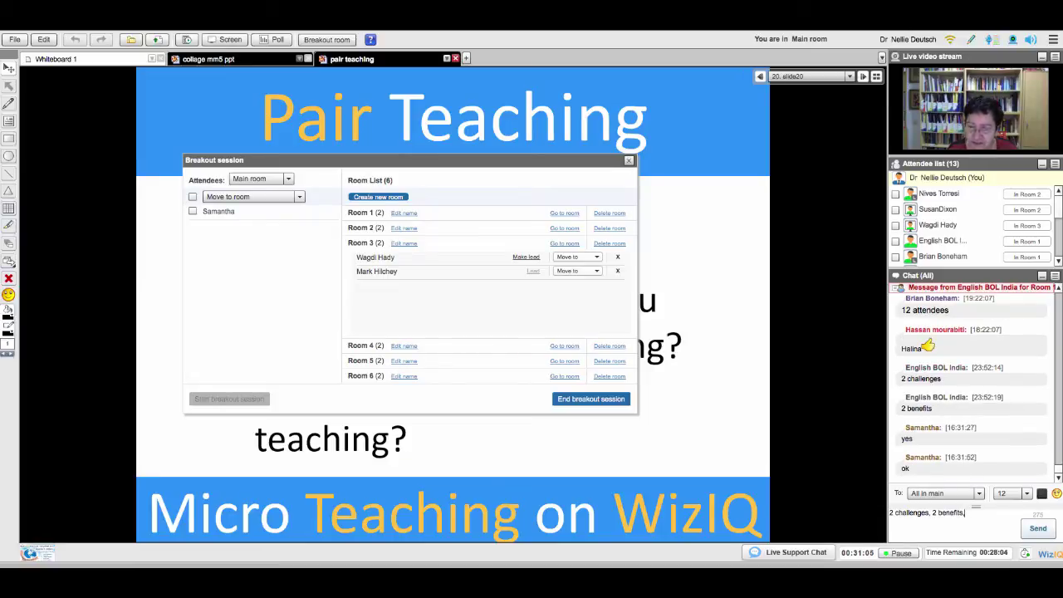
pyautogui.write('- ')
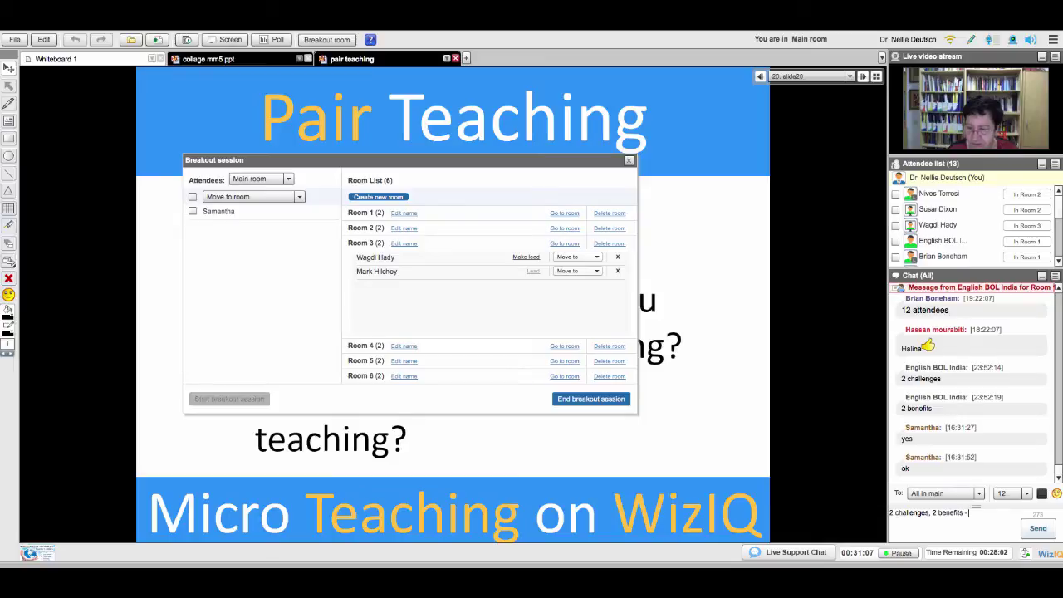
pyautogui.write('pai')
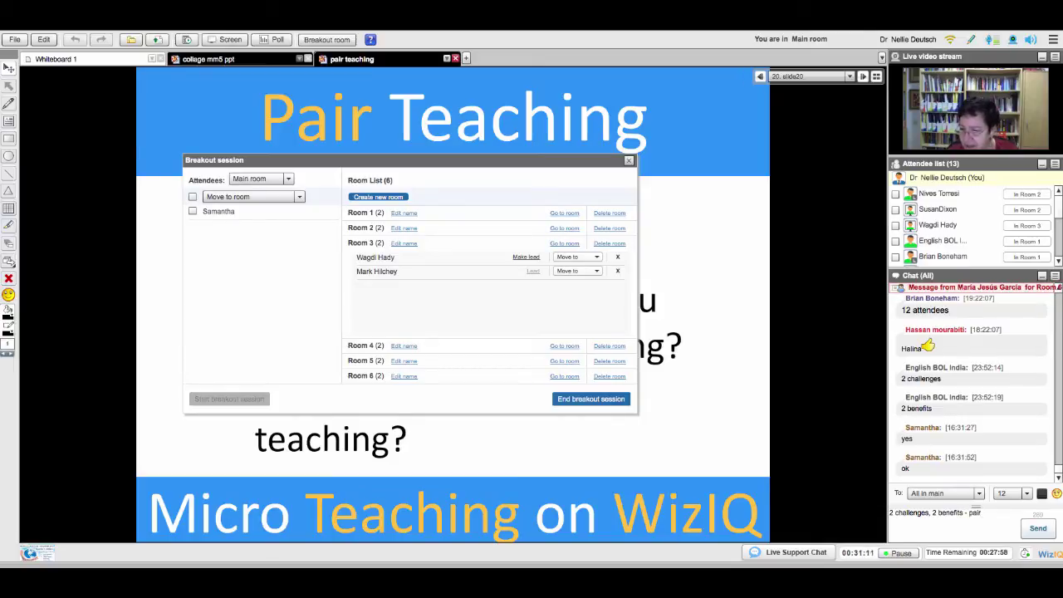
pyautogui.write('r ')
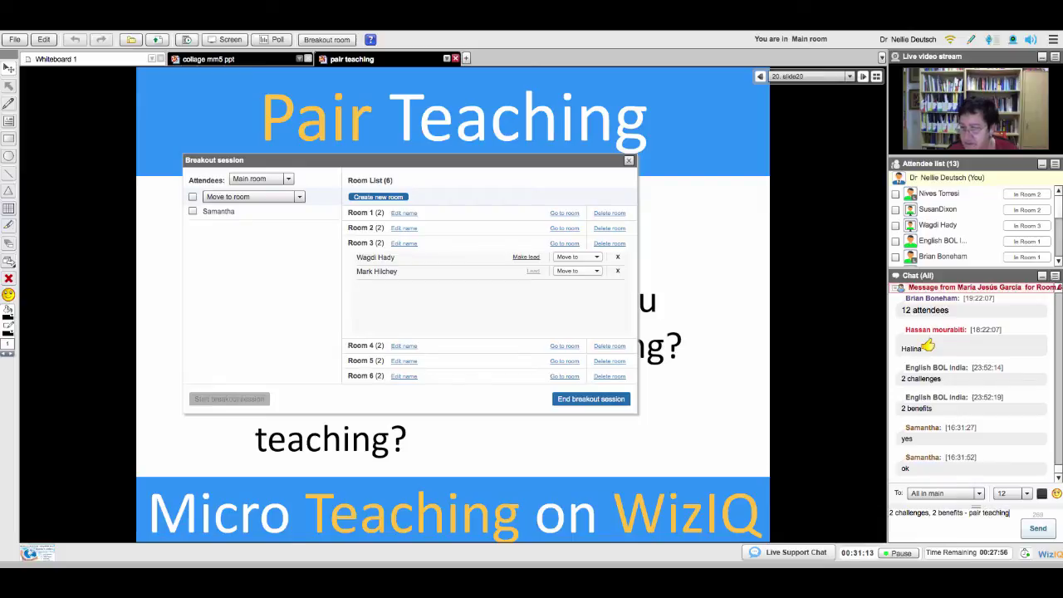
pyautogui.write('teaching')
pyautogui.press('Return')
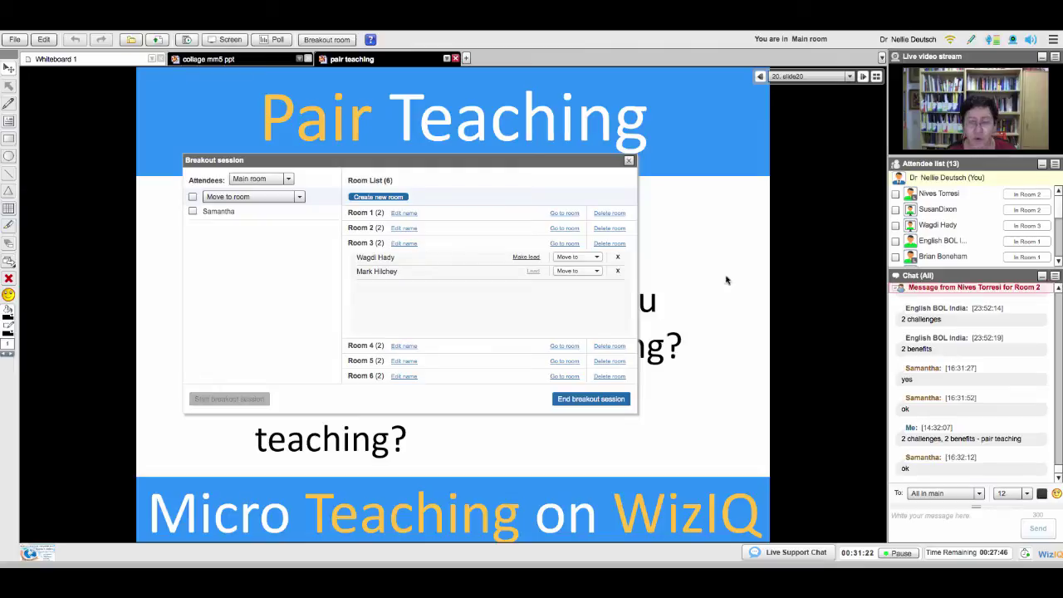
# Step: Show Whiteboard 1 in the main room and give the attendee waiting there writing control
pyautogui.click(55, 59)
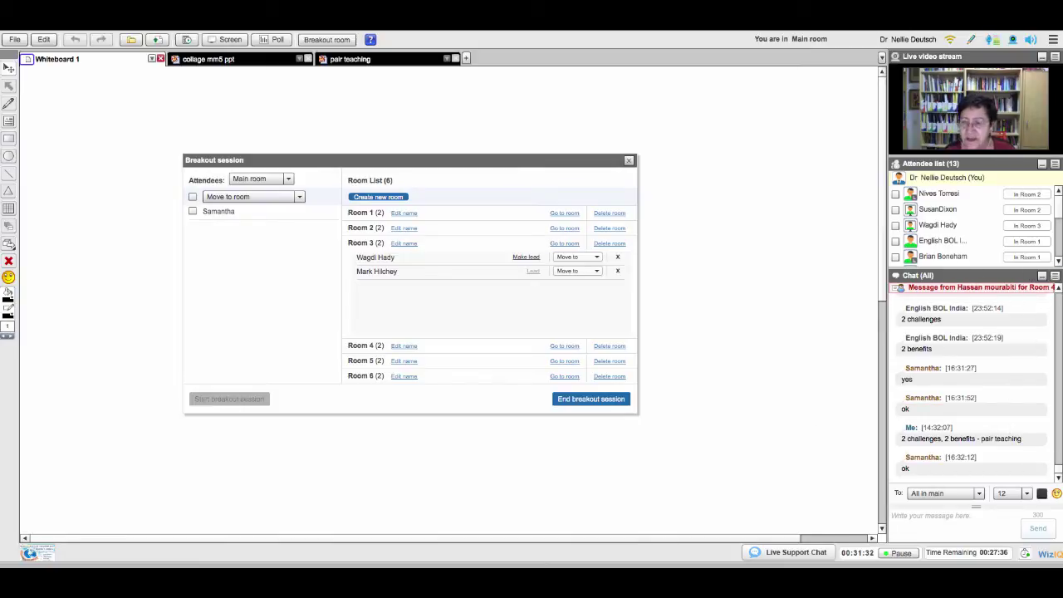
pyautogui.scroll(-3, 972, 226)
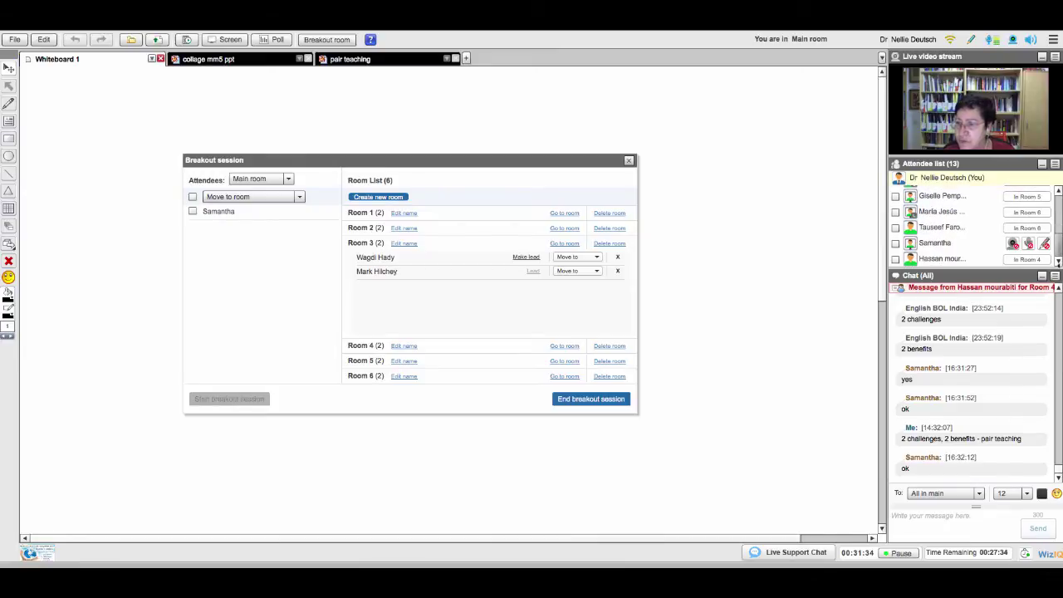
pyautogui.click(1045, 243)
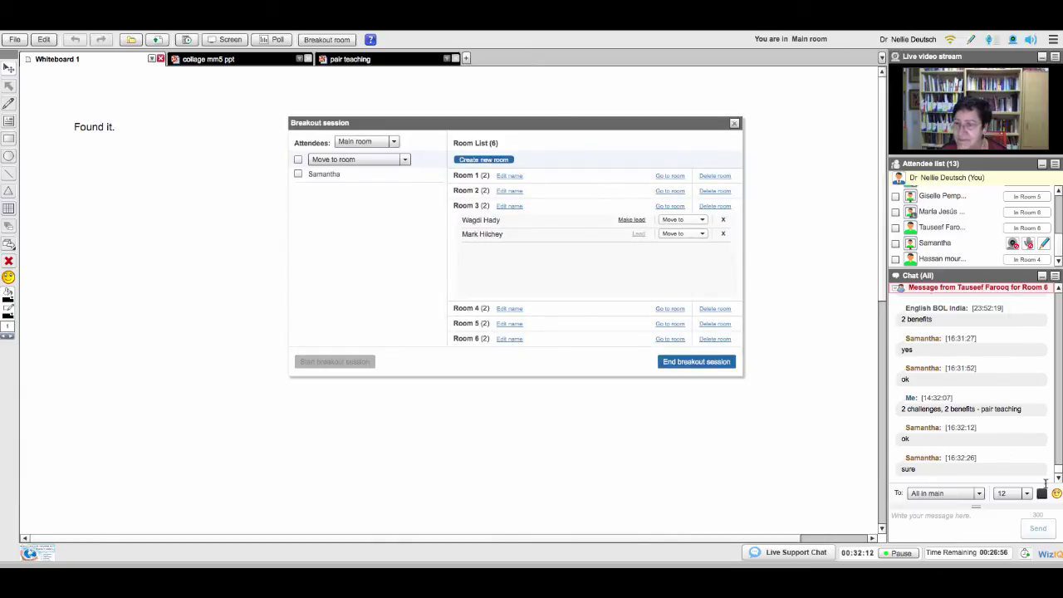
# Step: Send the lead of Room 1 the private chat message "Any questions here?"
pyautogui.click(979, 494)
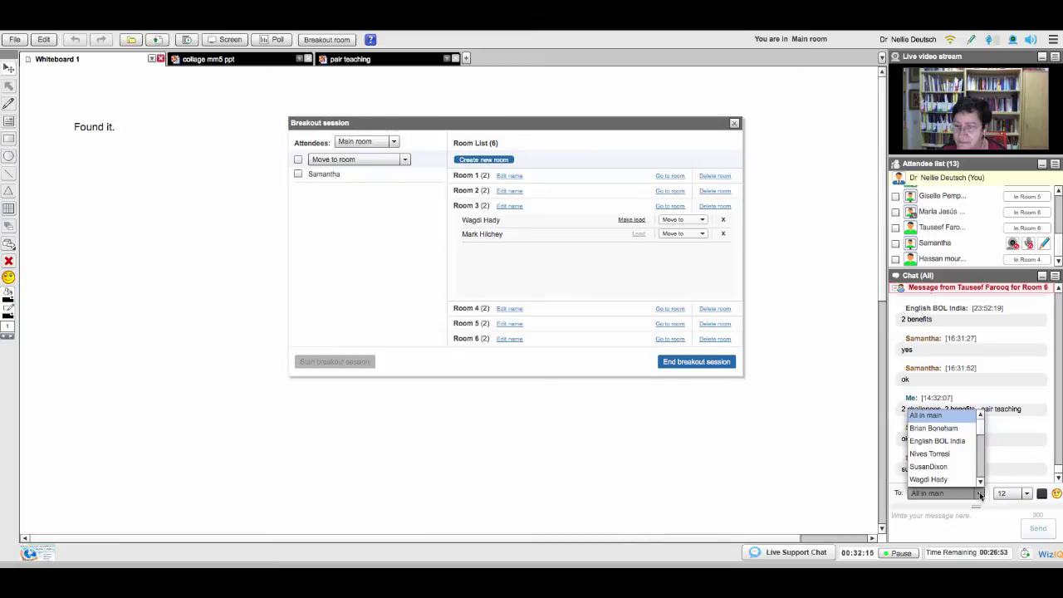
pyautogui.click(954, 429)
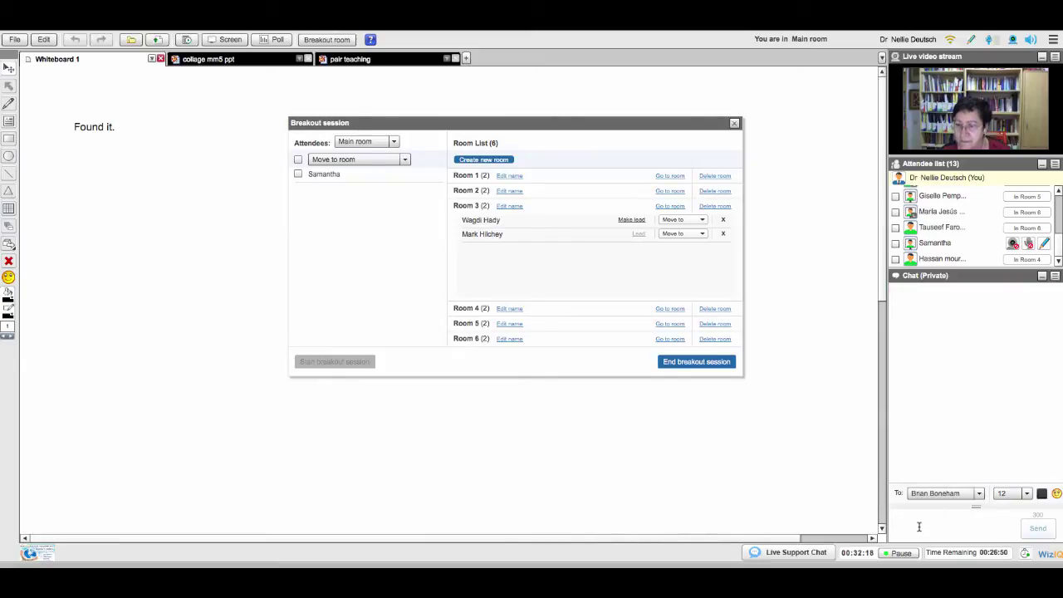
pyautogui.write('Any')
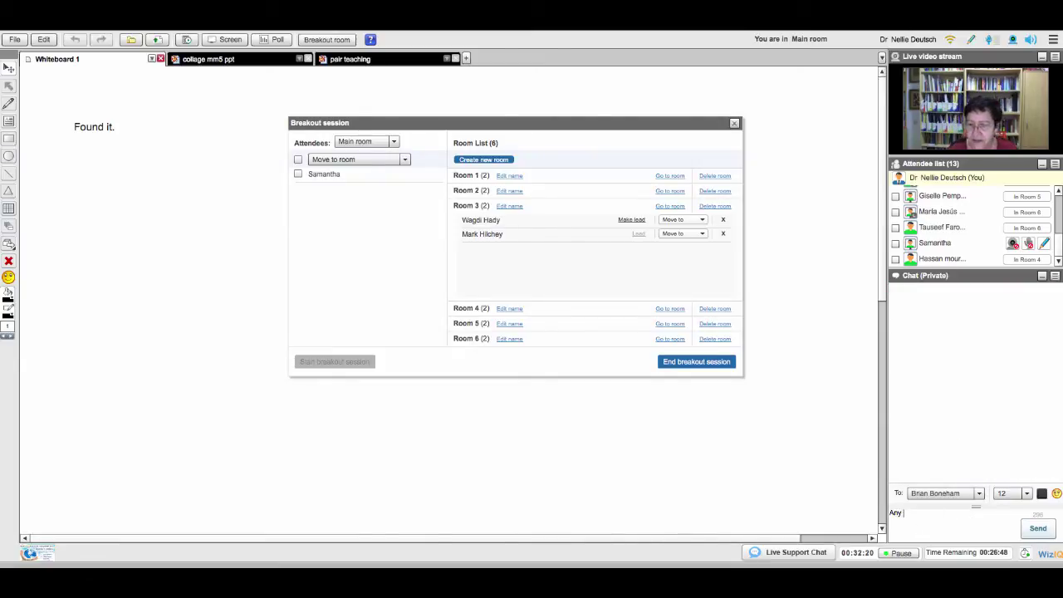
pyautogui.write(' questions,')
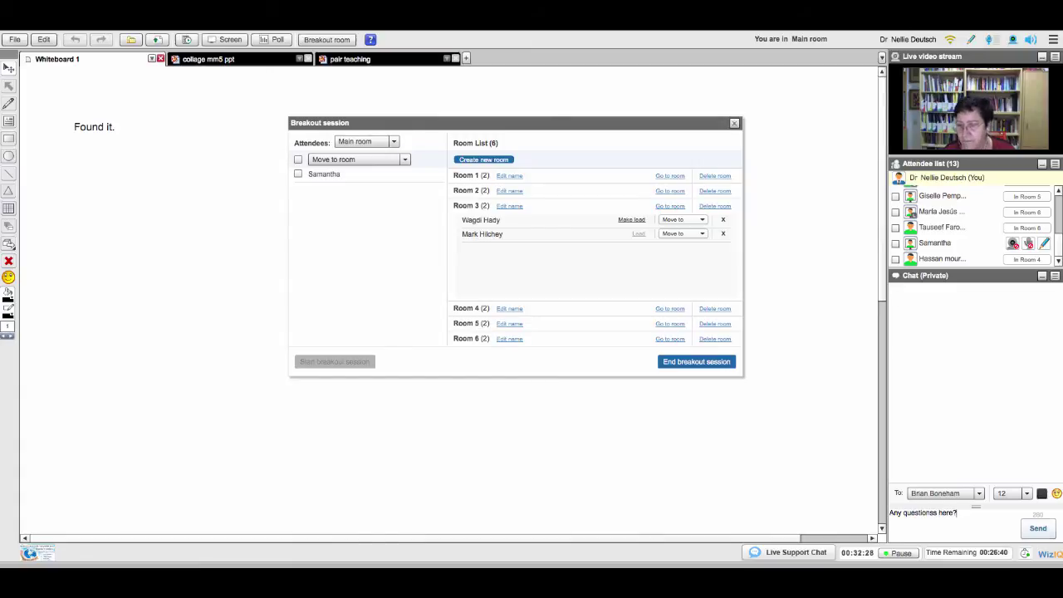
pyautogui.press('Return')
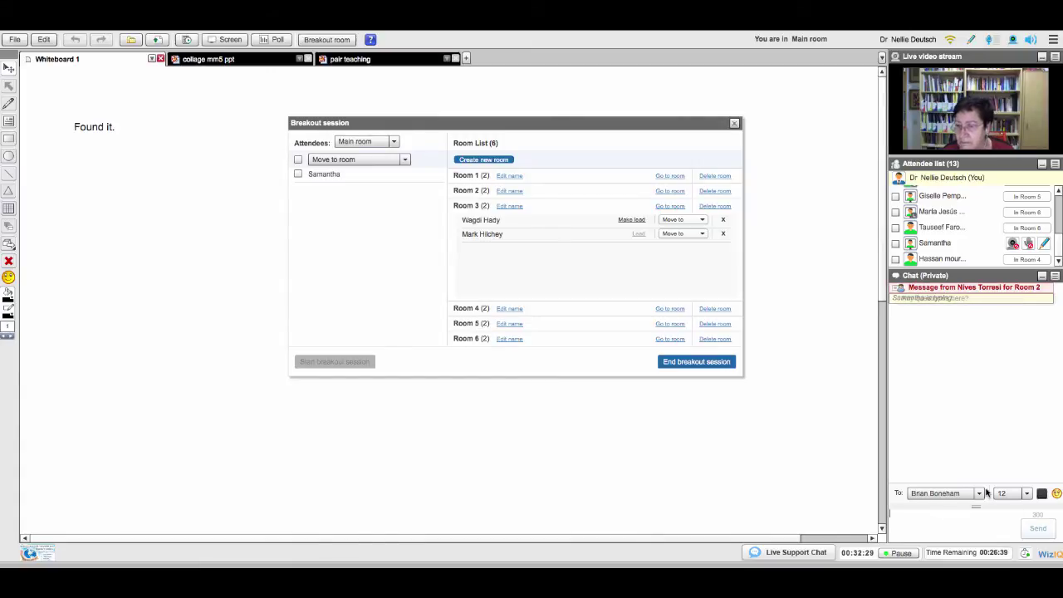
# Step: Send the lead of Room 2 the private chat message "any questions?"
pyautogui.click(980, 493)
pyautogui.click(934, 447)
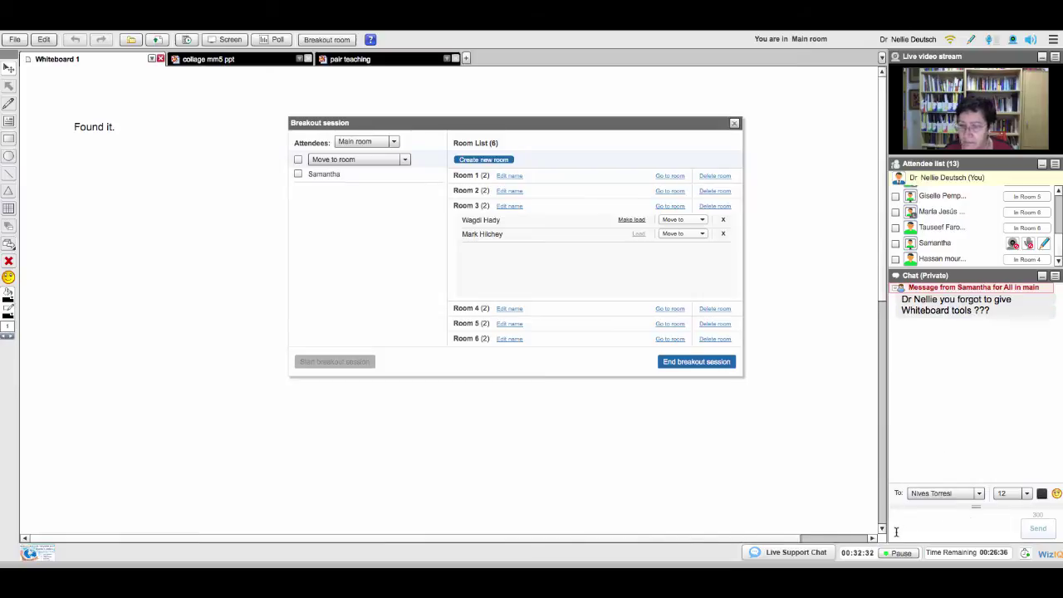
pyautogui.write('any quest')
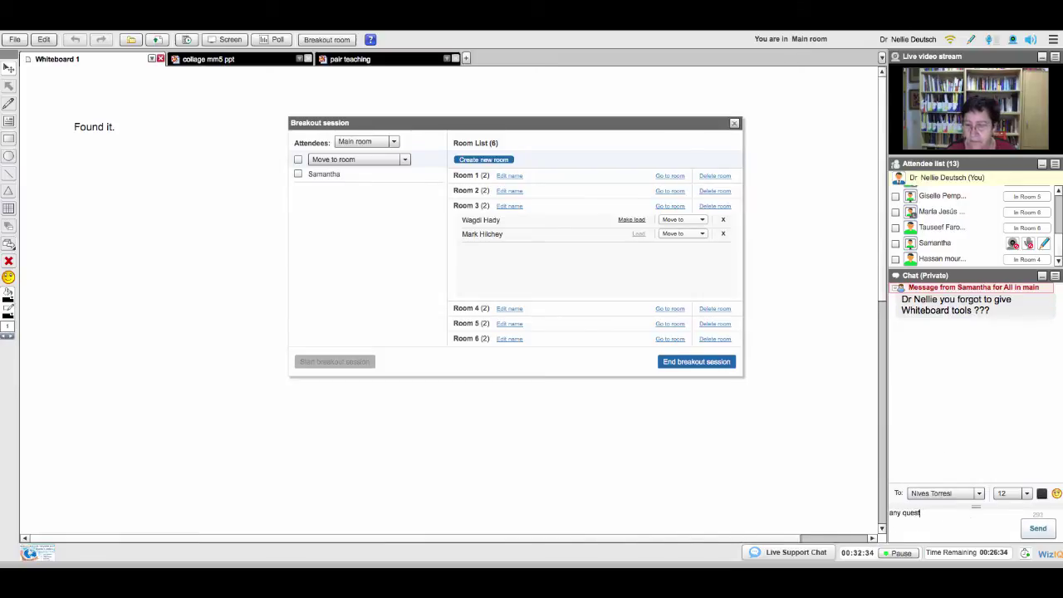
pyautogui.press('Return')
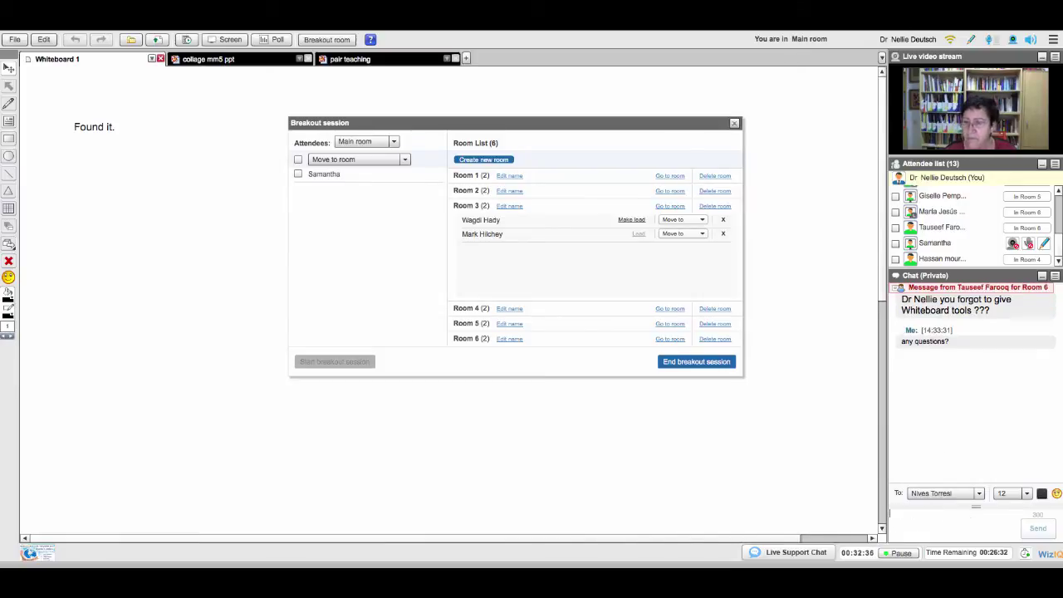
# Step: Send the lead of Room 3 the private chat message "any questions?"
pyautogui.click(978, 493)
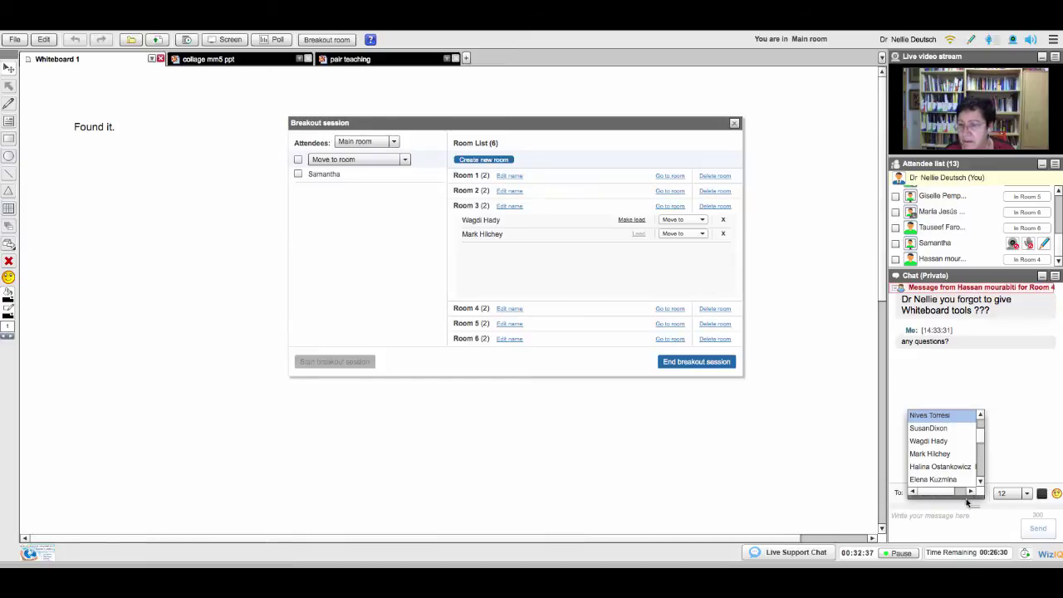
pyautogui.click(942, 455)
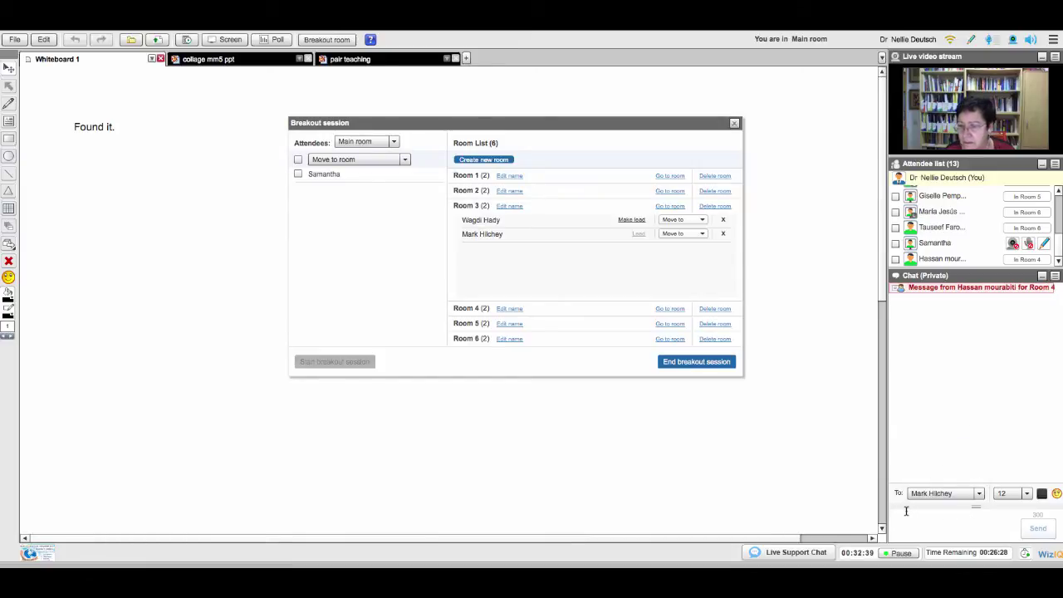
pyautogui.click(921, 512)
pyautogui.write('any ques')
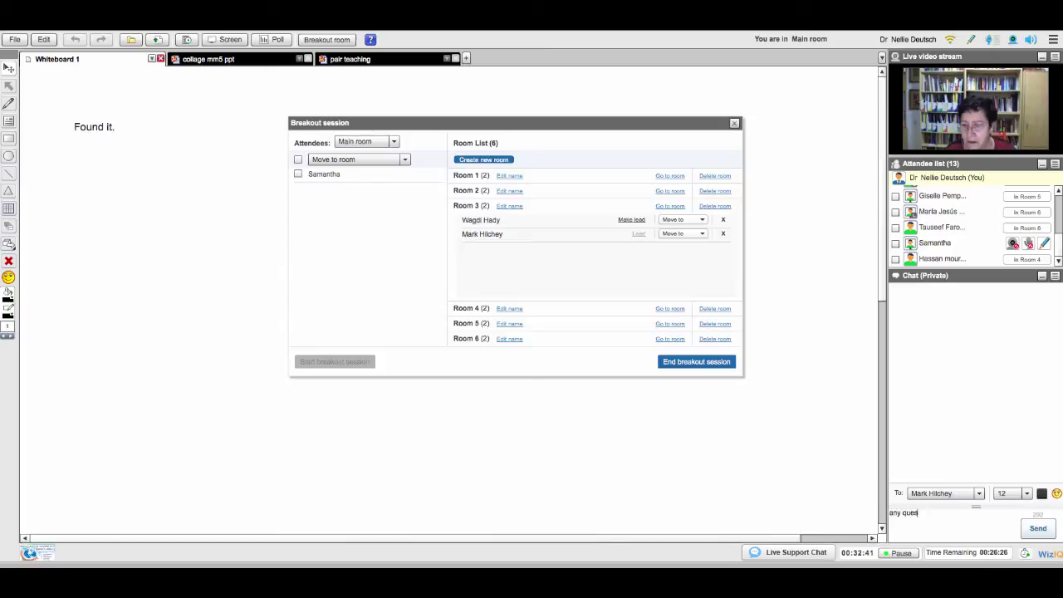
pyautogui.write('tions?')
pyautogui.press('Return')
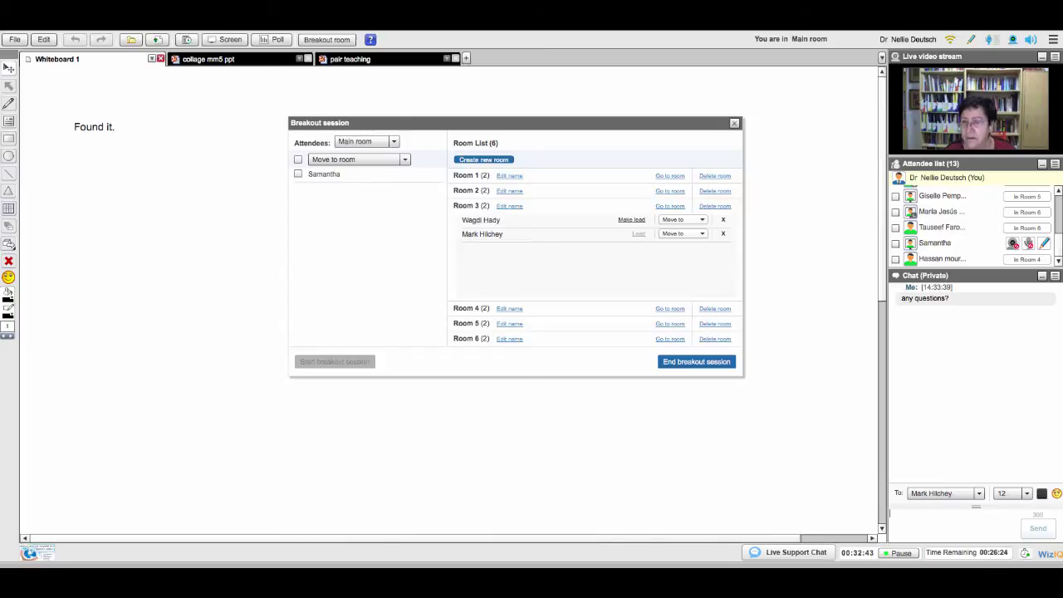
# Step: Address the chat to Room 1 and enter that breakout room
pyautogui.click(978, 494)
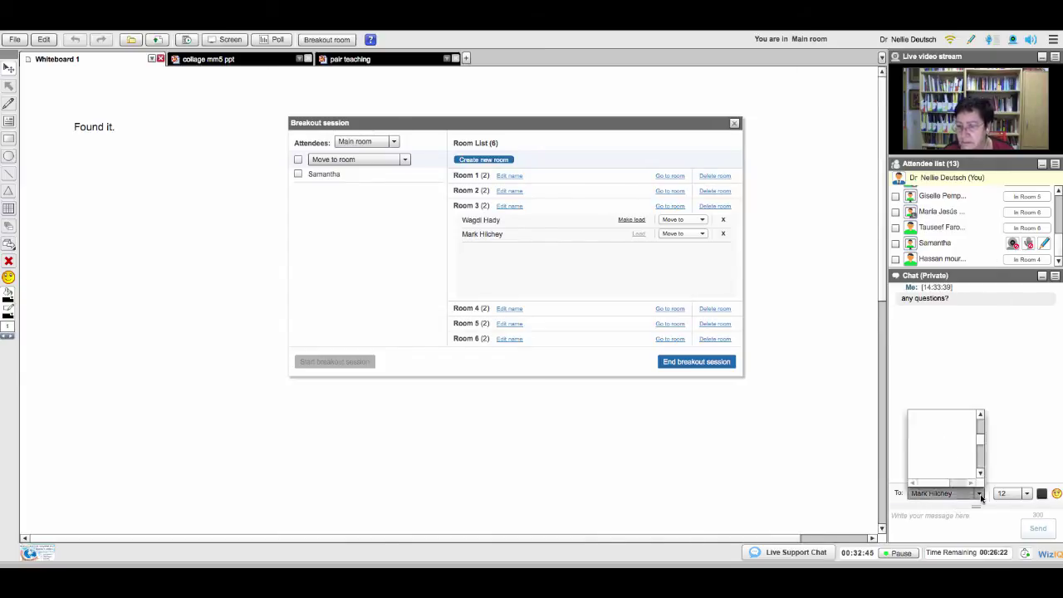
pyautogui.click(922, 479)
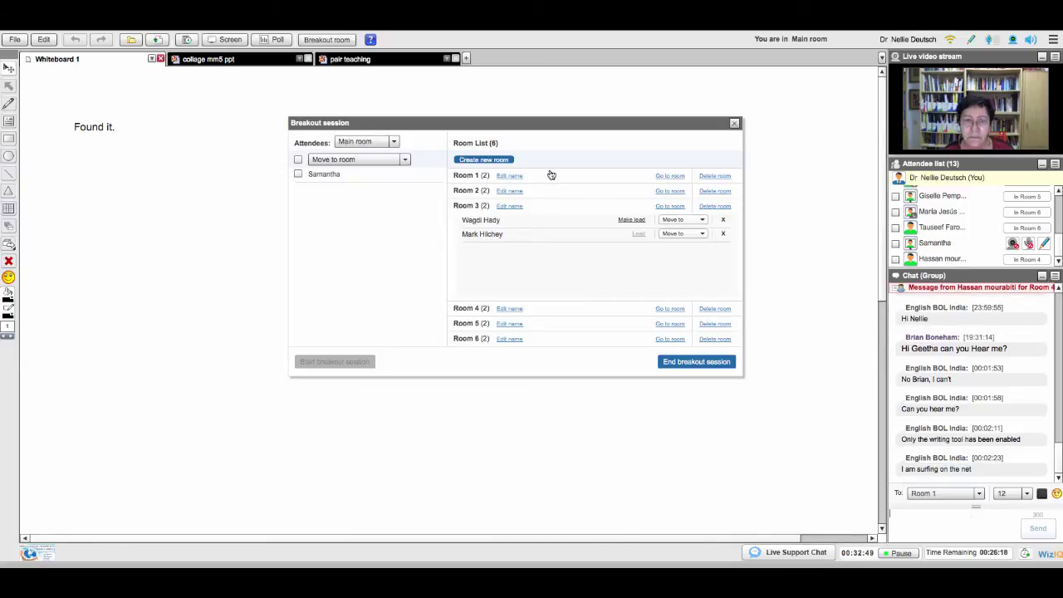
pyautogui.click(670, 177)
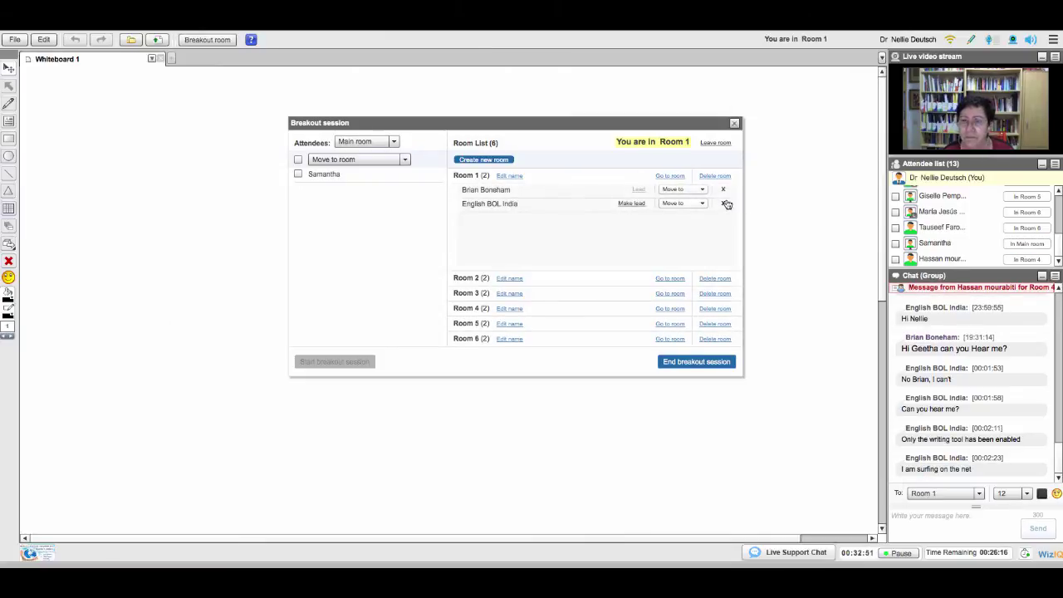
# Step: Look through the attendee list from inside Room 1, checking each attendee's room and media controls, and the available chat recipients
pyautogui.scroll(3, 1059, 242)
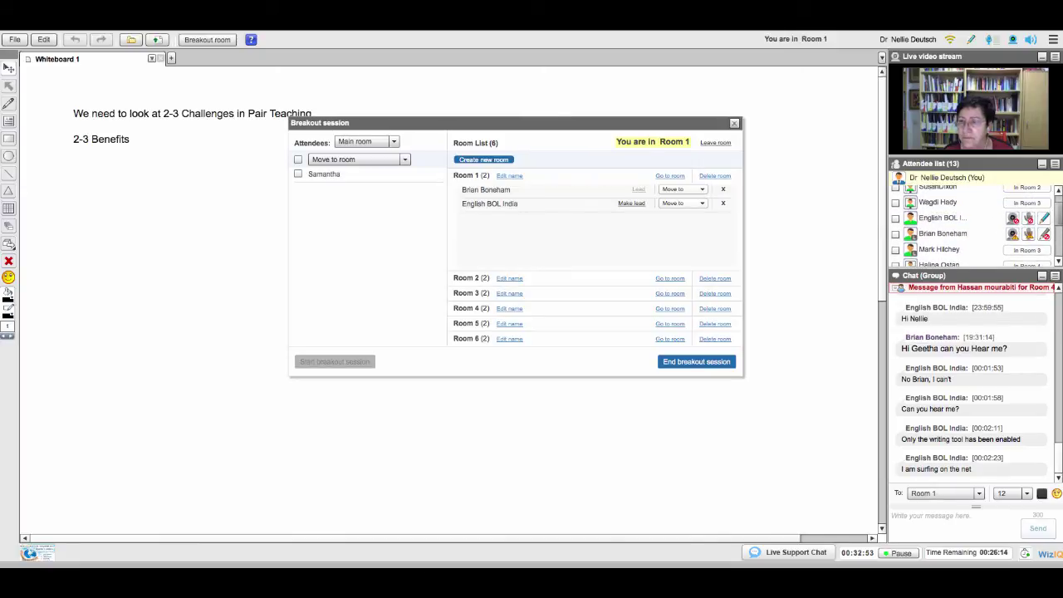
pyautogui.scroll(1, 1049, 237)
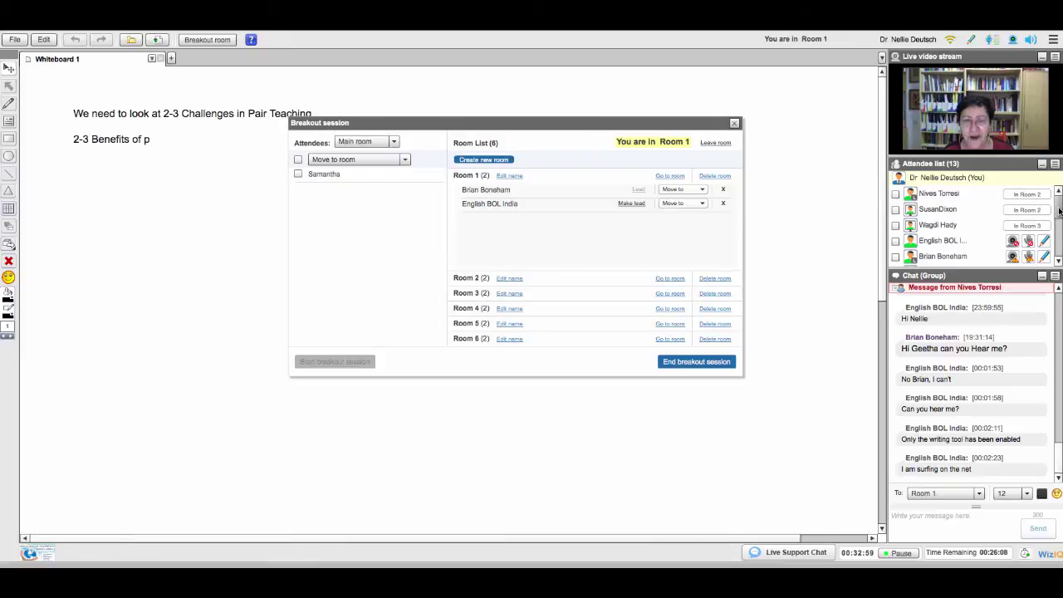
pyautogui.scroll(-3, 1059, 211)
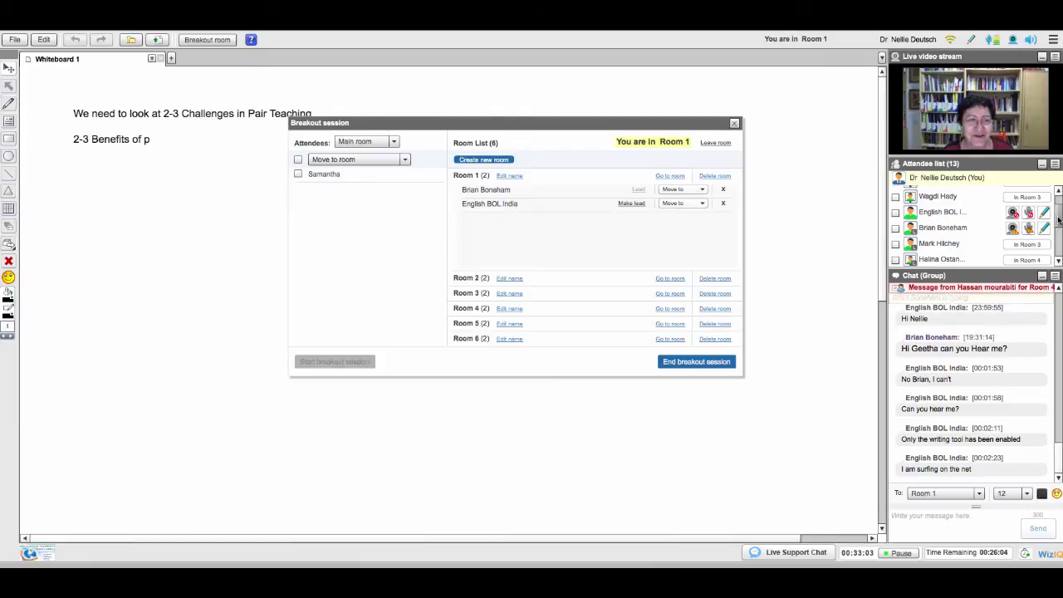
pyautogui.moveTo(1059, 217); pyautogui.dragTo(1059, 247)
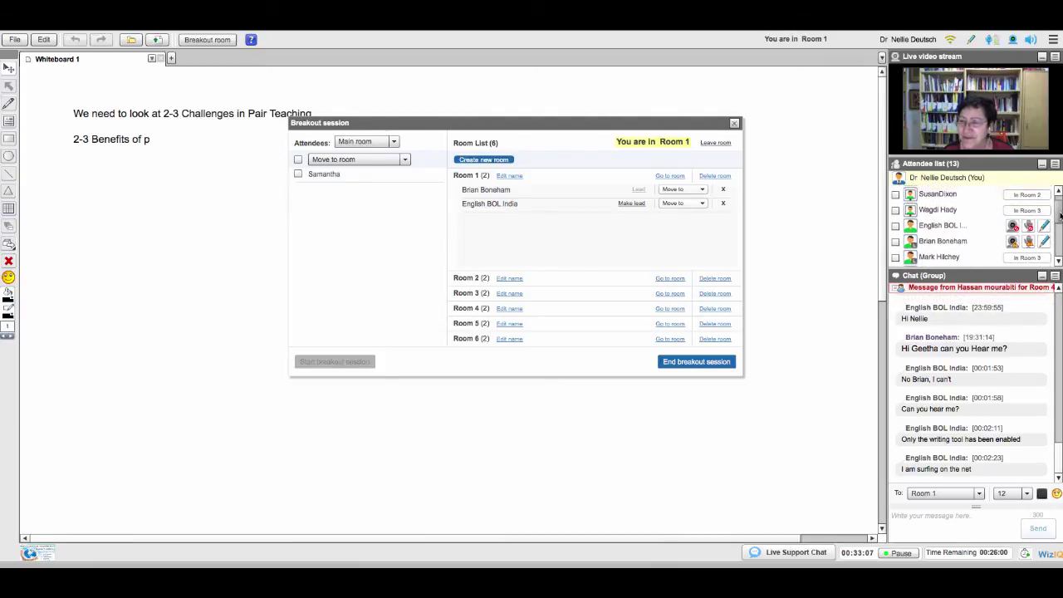
pyautogui.click(978, 494)
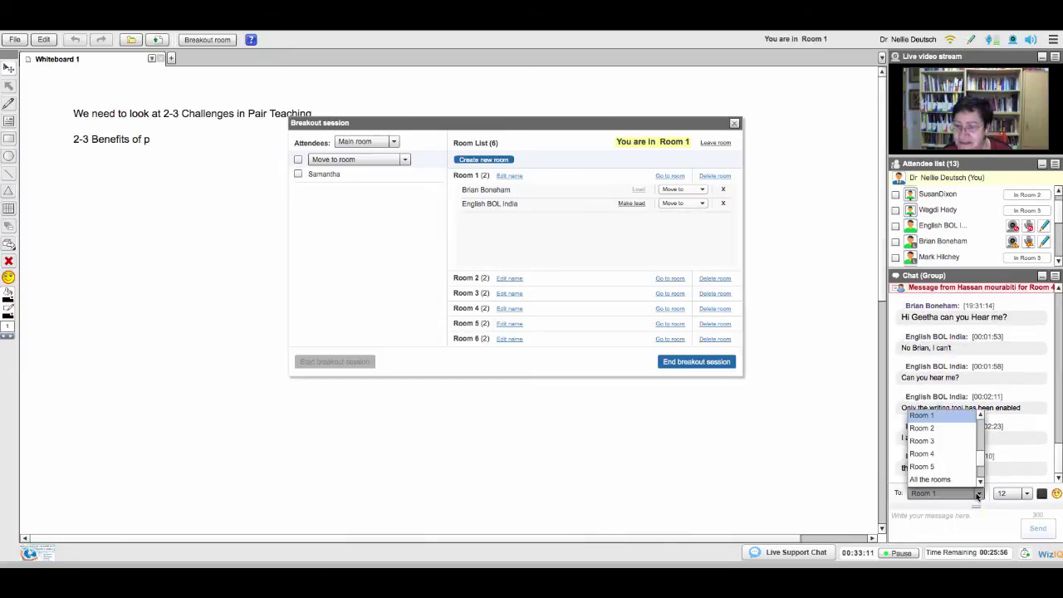
pyautogui.click(974, 495)
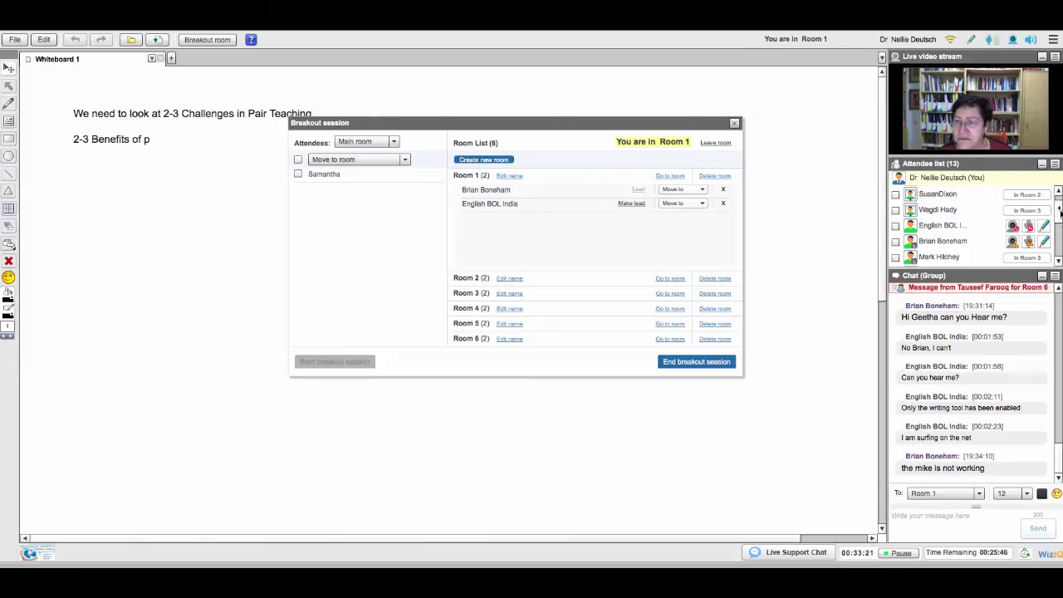
pyautogui.scroll(2, 1060, 228)
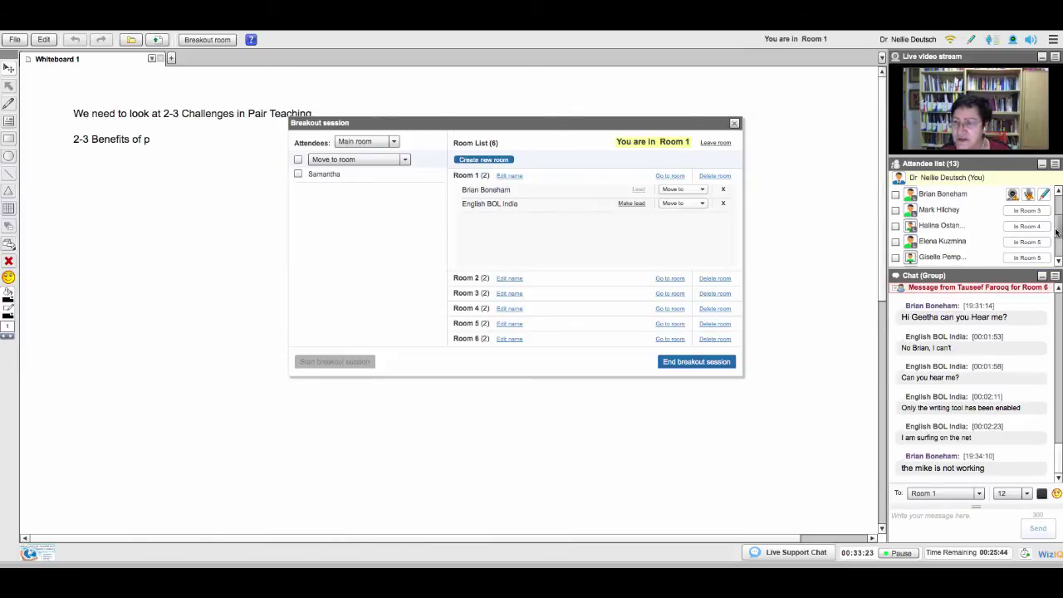
pyautogui.scroll(-3, 1057, 232)
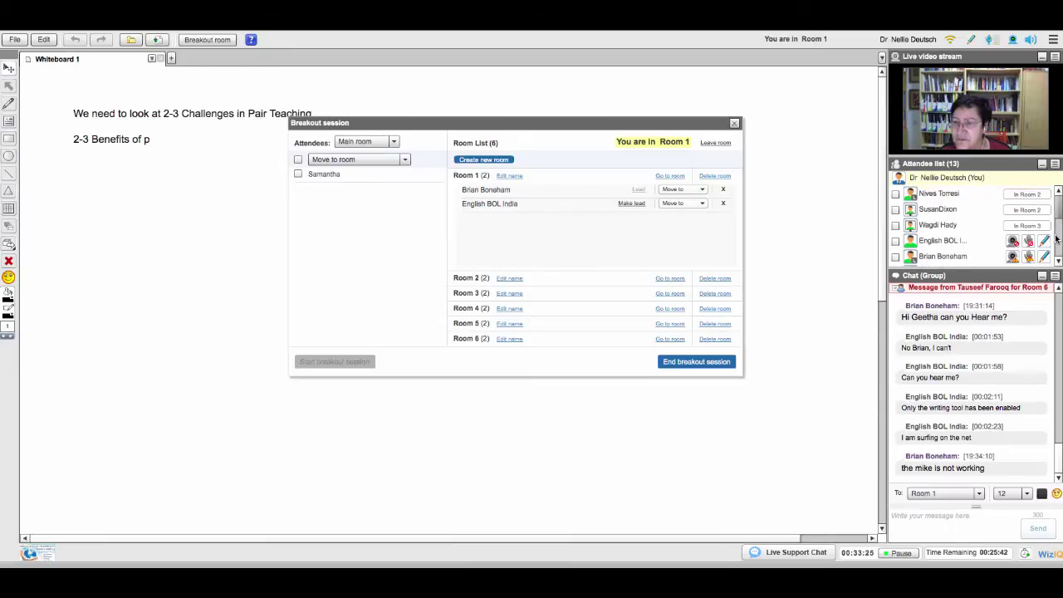
pyautogui.scroll(-3, 1059, 235)
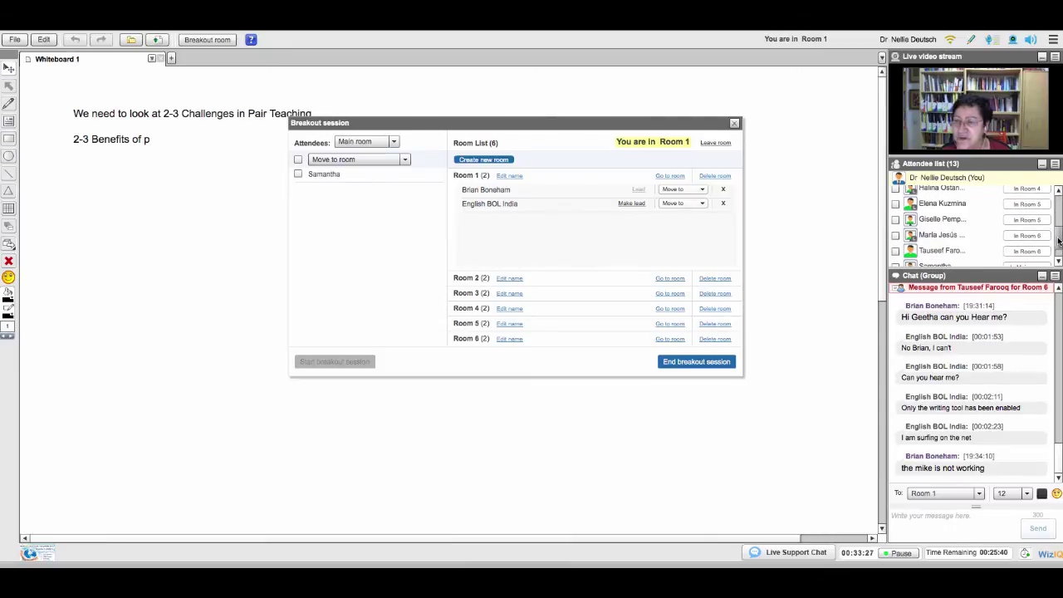
pyautogui.scroll(3, 1059, 235)
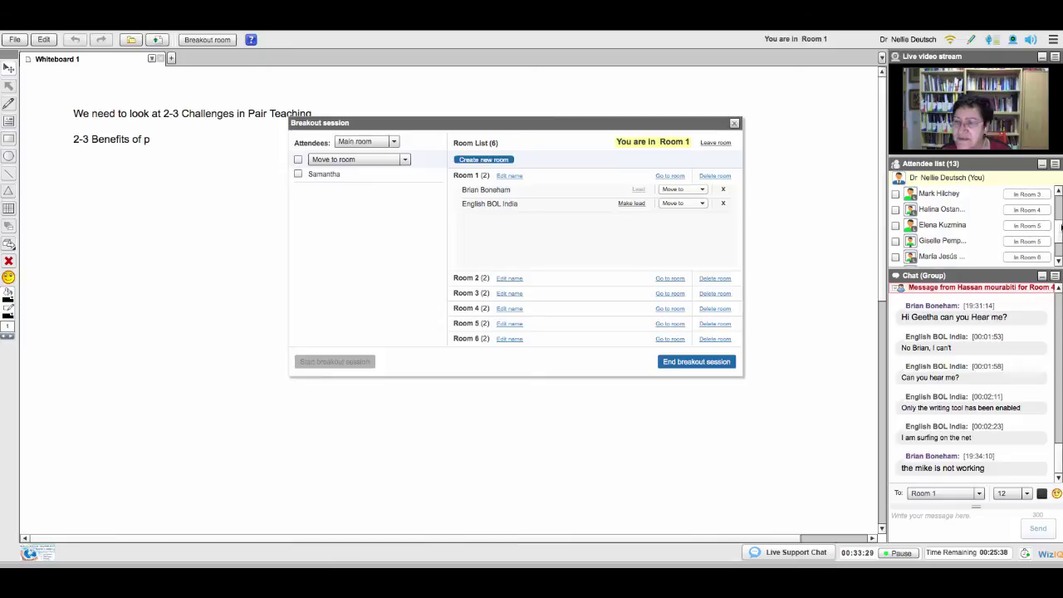
pyautogui.scroll(-3, 1059, 241)
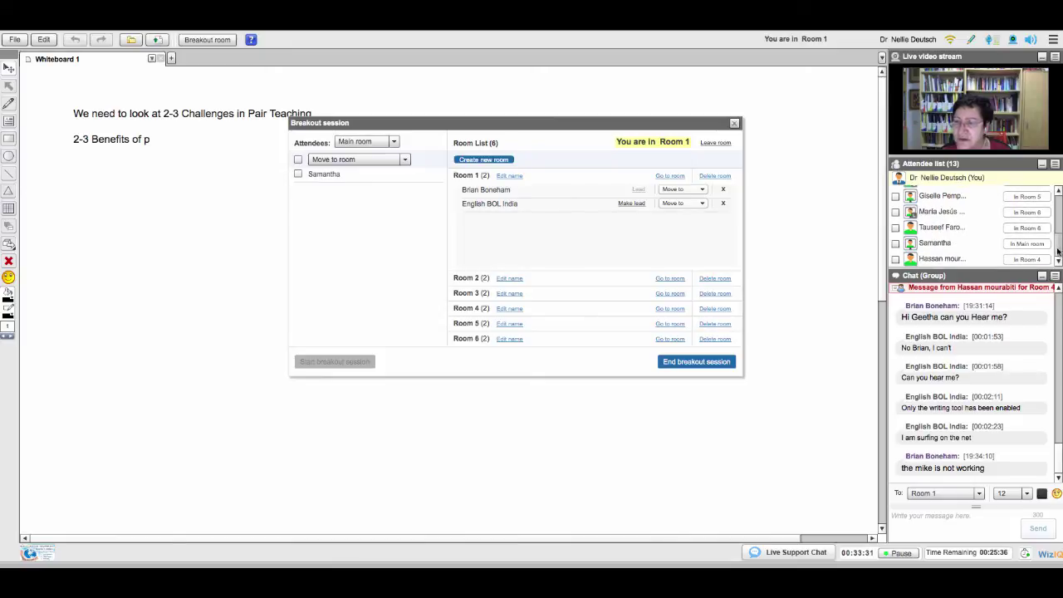
pyautogui.scroll(4, 1060, 250)
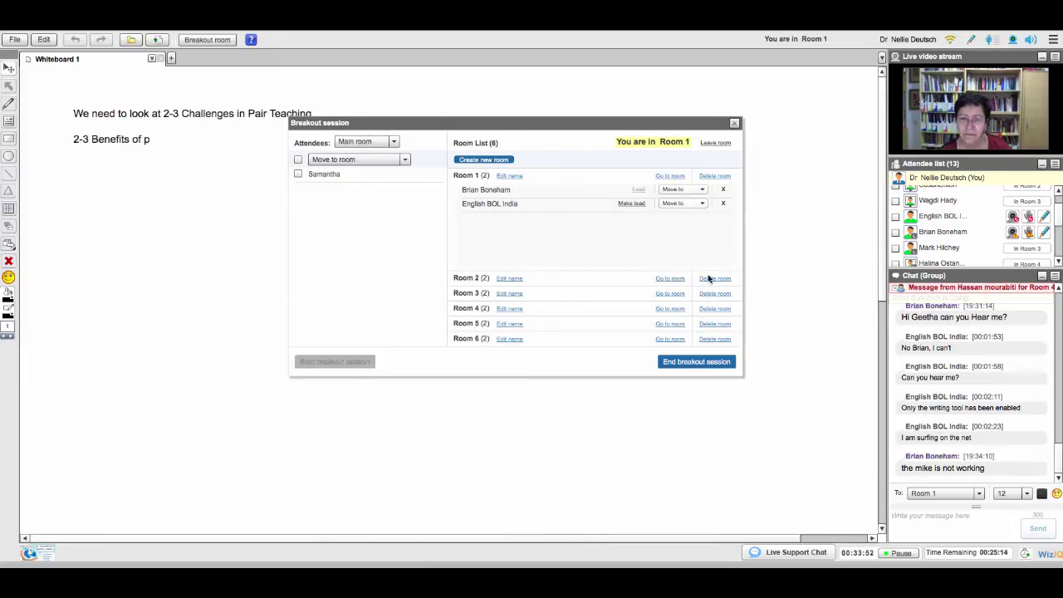
# Step: Enter Room 2 to check its whiteboard and chat, and leave it for the main room
pyautogui.click(668, 279)
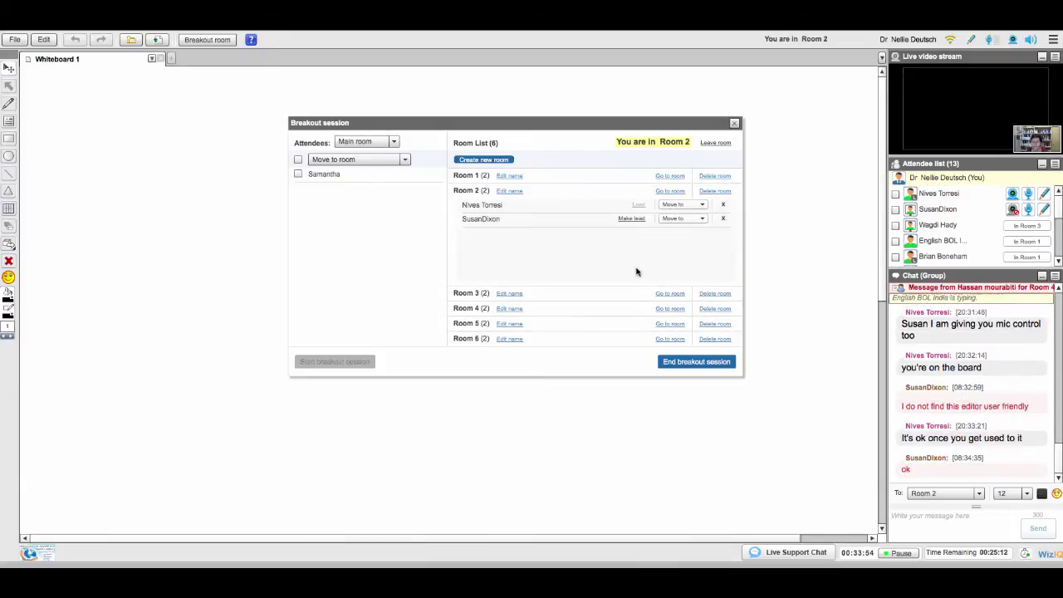
pyautogui.click(716, 143)
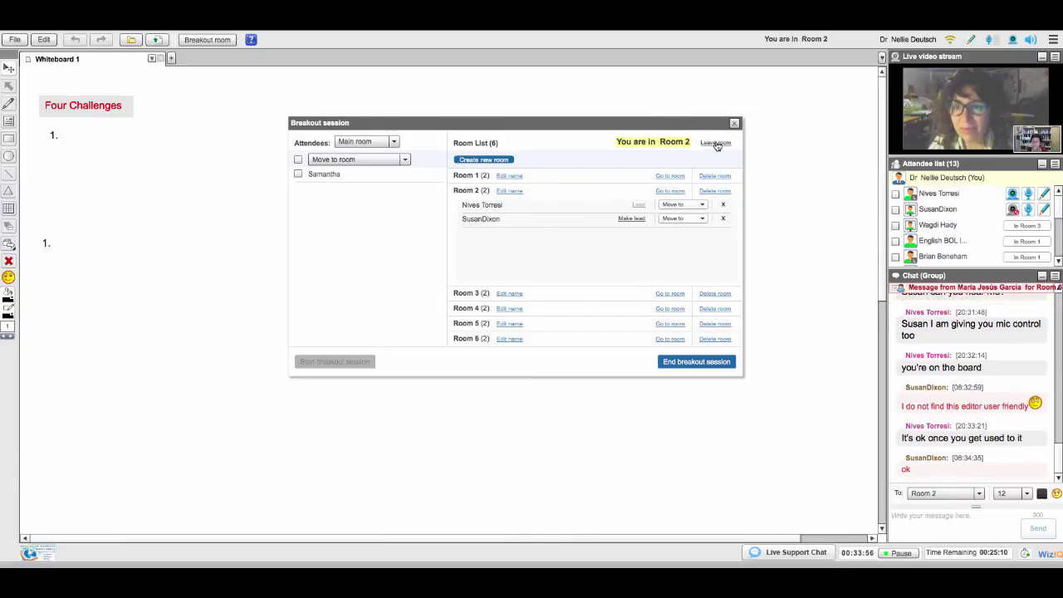
# Step: From the main room, send the second attendee listed in Room 2 the private chat message "any questions?"
pyautogui.click(979, 493)
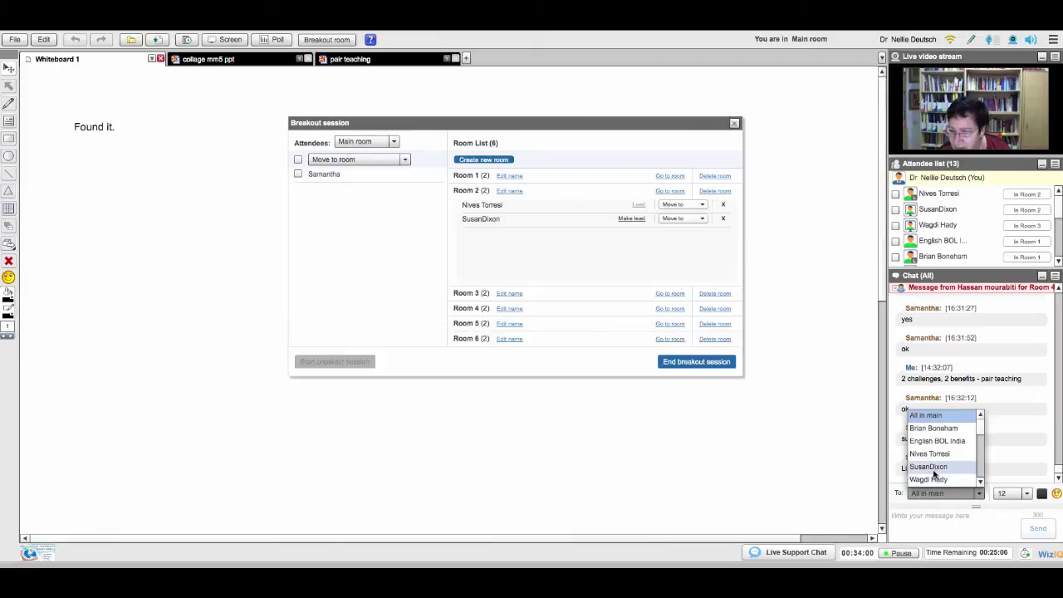
pyautogui.click(931, 466)
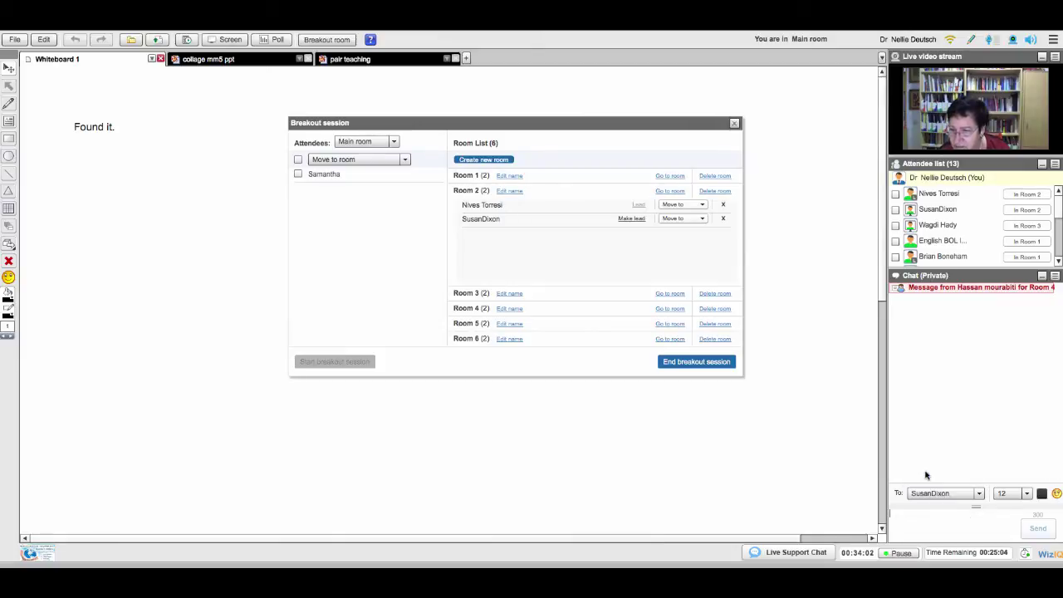
pyautogui.write('Is')
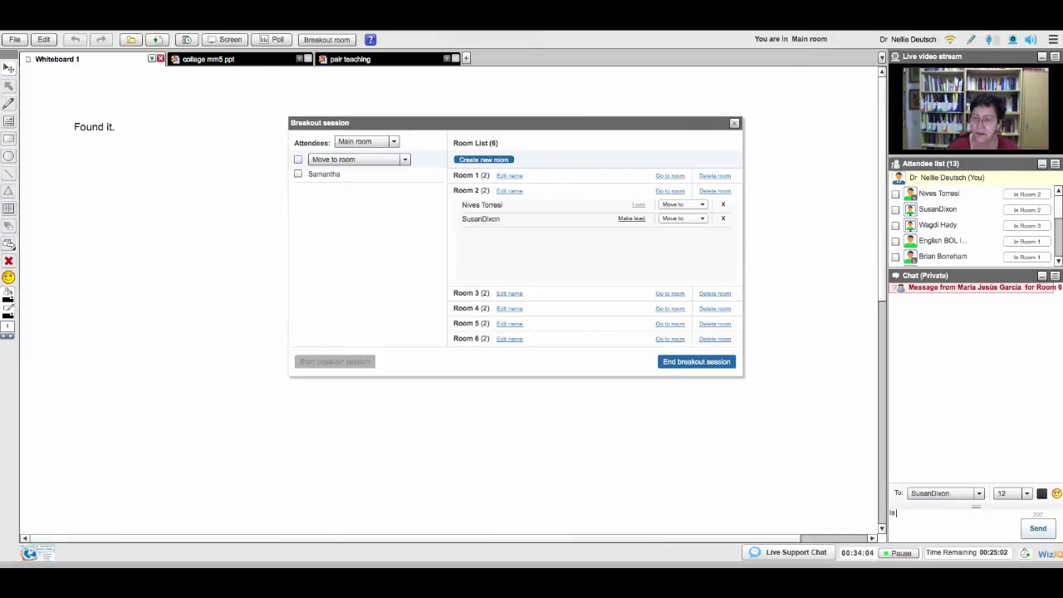
pyautogui.press('BackSpace')
pyautogui.press('BackSpace')
pyautogui.press('BackSpace')
pyautogui.write('an')
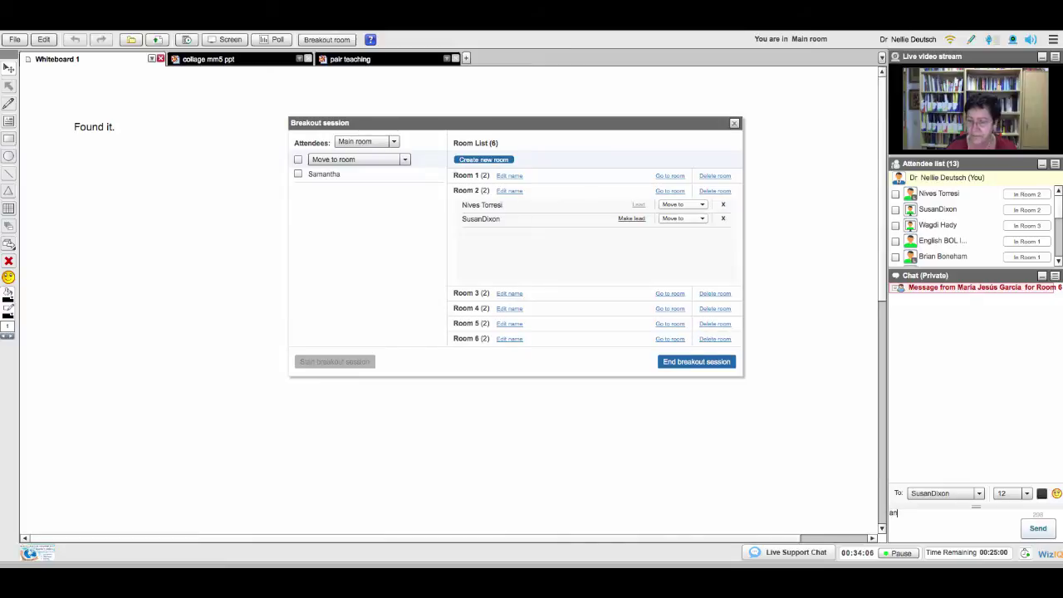
pyautogui.write('y questions')
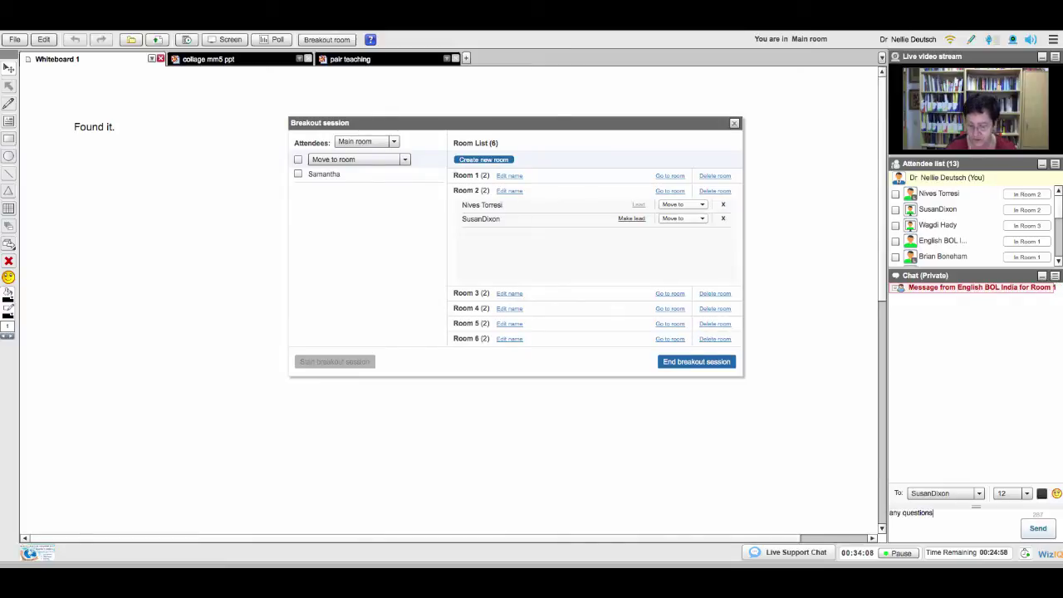
pyautogui.write('?')
pyautogui.press('Return')
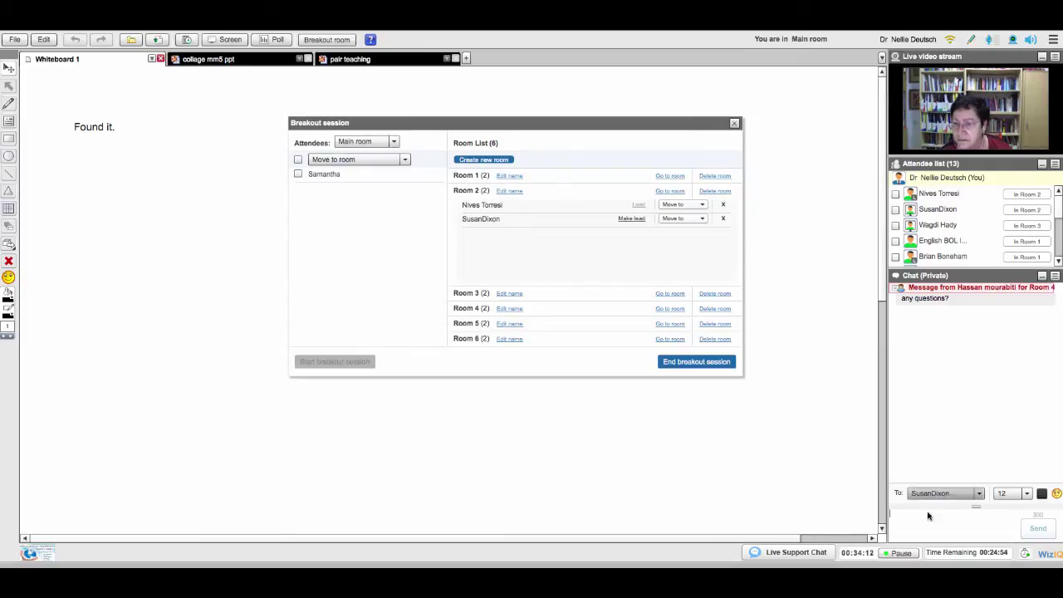
# Step: Send the second attendee listed in Room 5 the private chat message "any questions?"
pyautogui.click(980, 493)
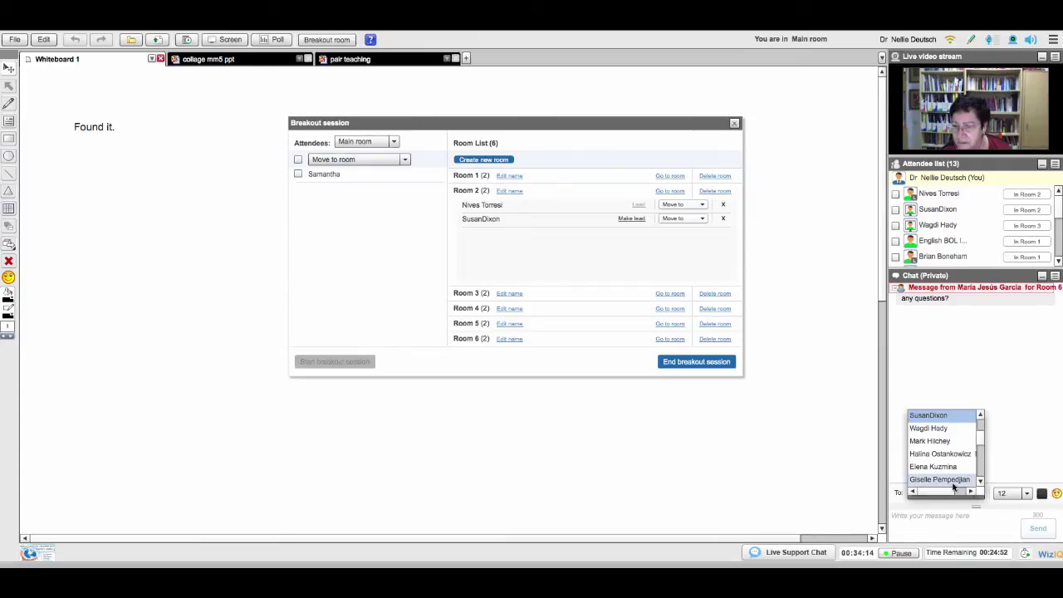
pyautogui.click(953, 480)
pyautogui.write('any')
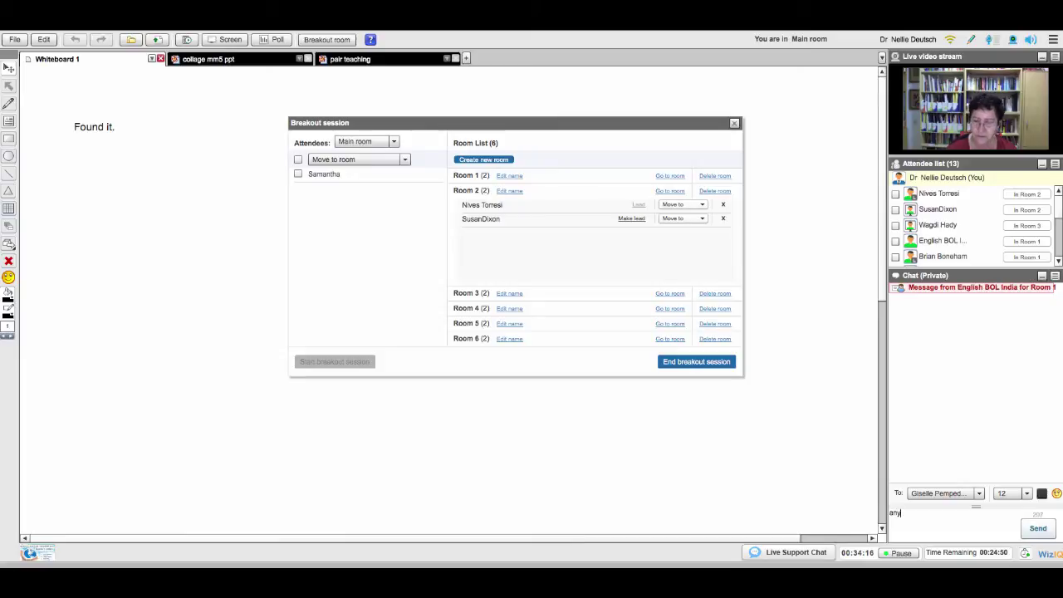
pyautogui.write(' questions')
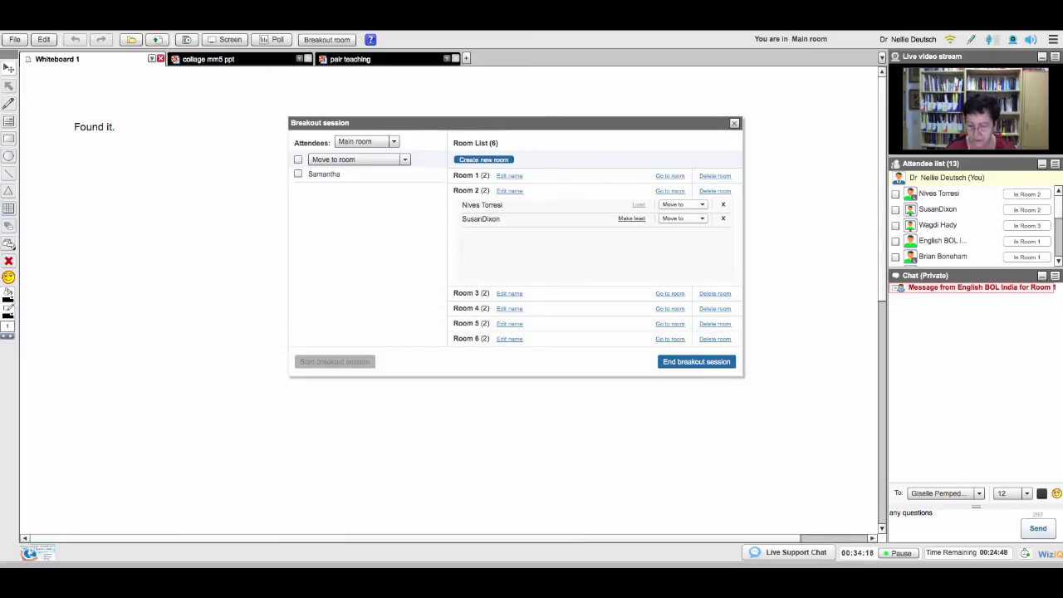
pyautogui.write('?')
pyautogui.press('Return')
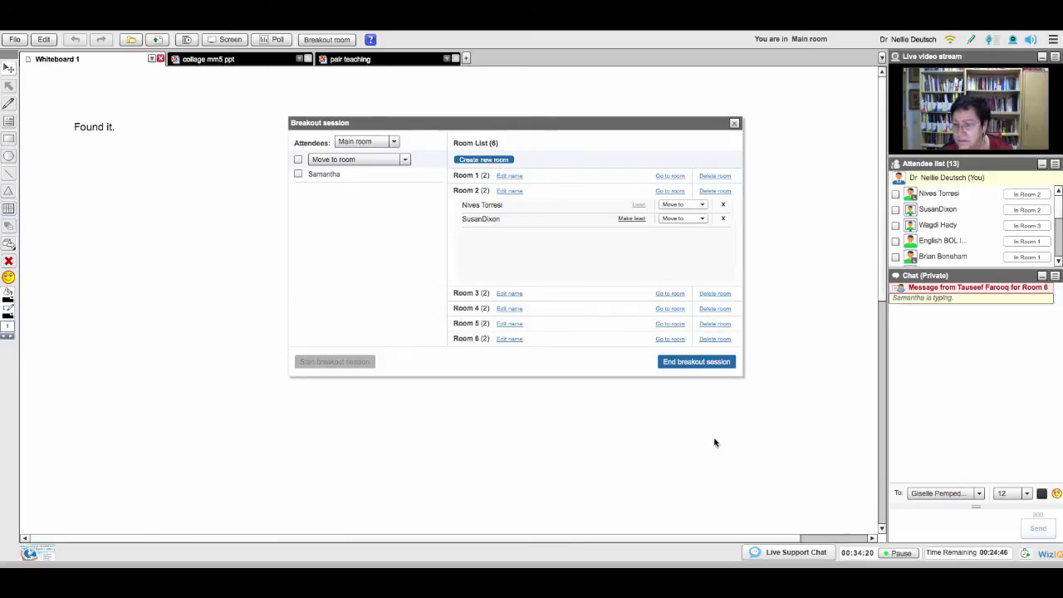
# Step: Send the last attendee in the chat recipient list, who is in Room 4, the private message "any questions"
pyautogui.click(978, 493)
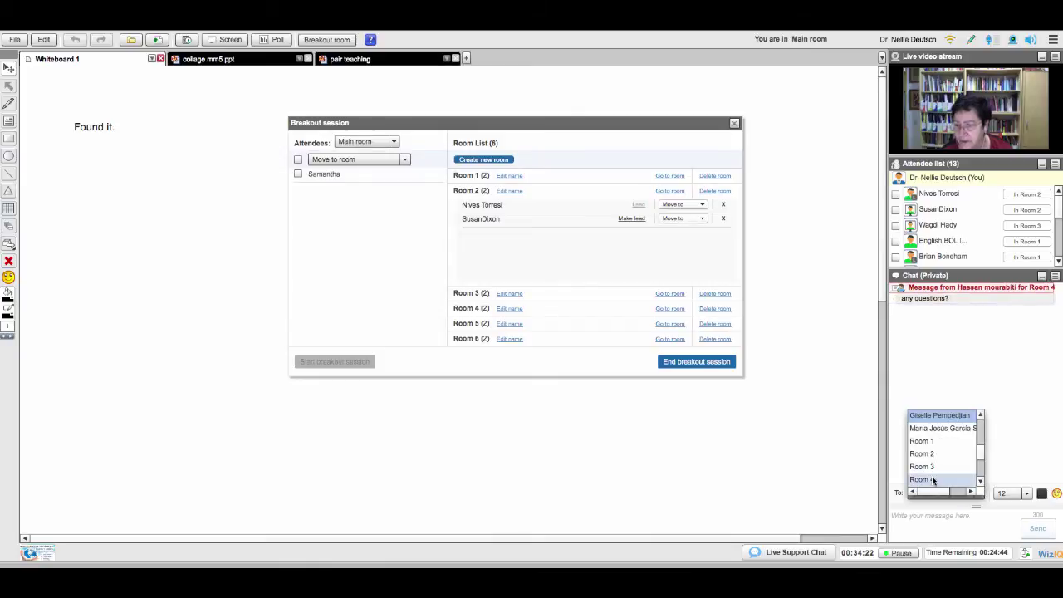
pyautogui.click(978, 458)
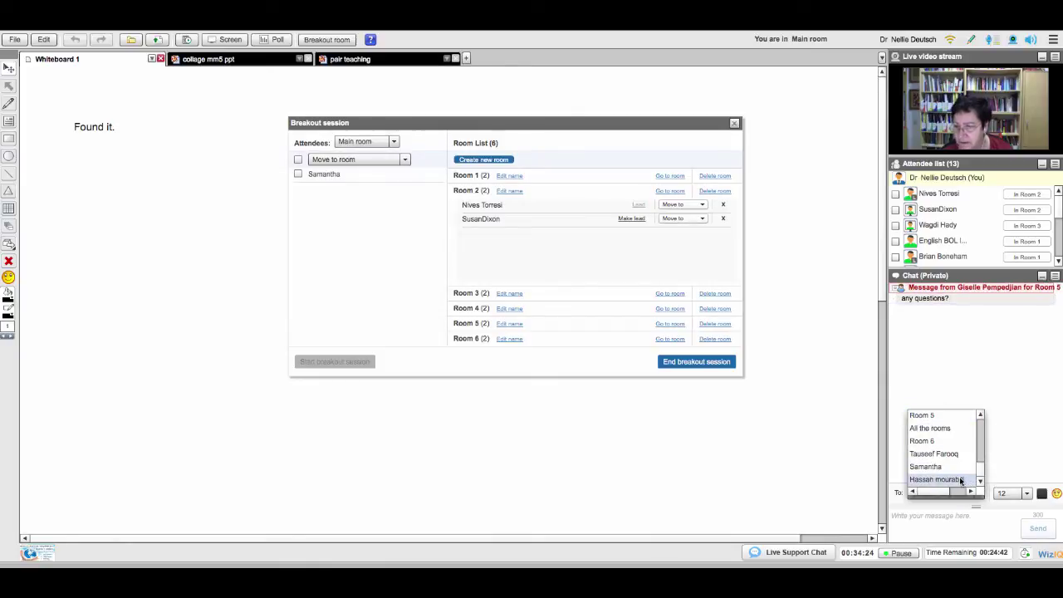
pyautogui.click(931, 481)
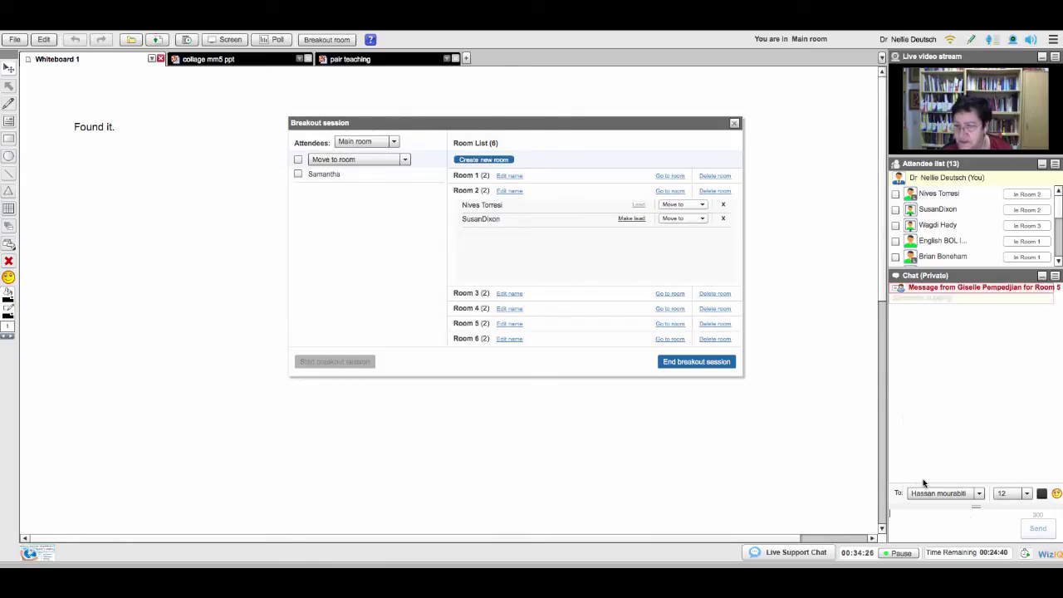
pyautogui.write('any questoins')
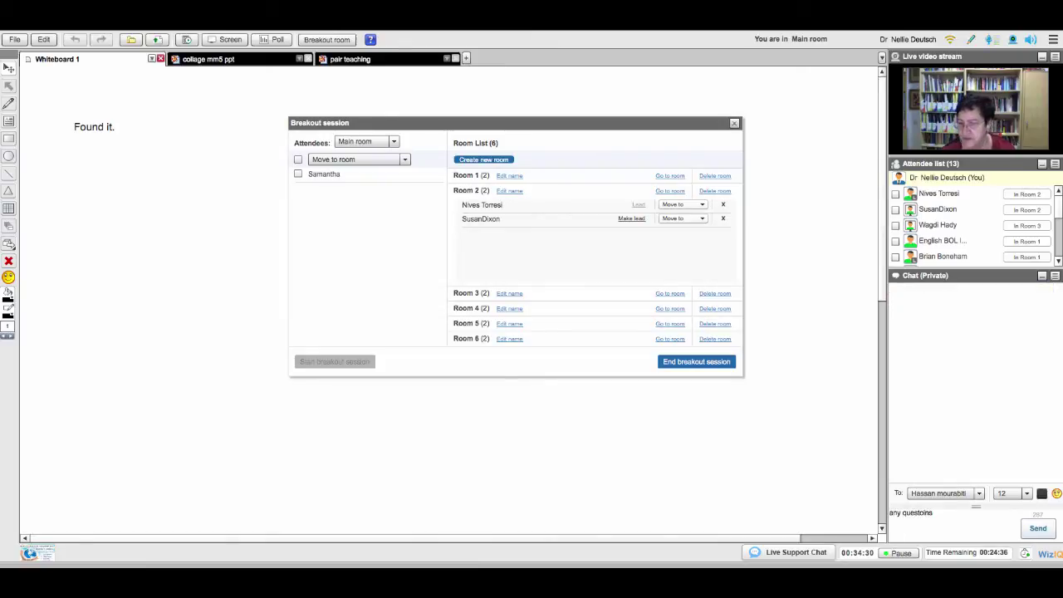
pyautogui.press('BackSpace')
pyautogui.press('BackSpace')
pyautogui.press('BackSpace')
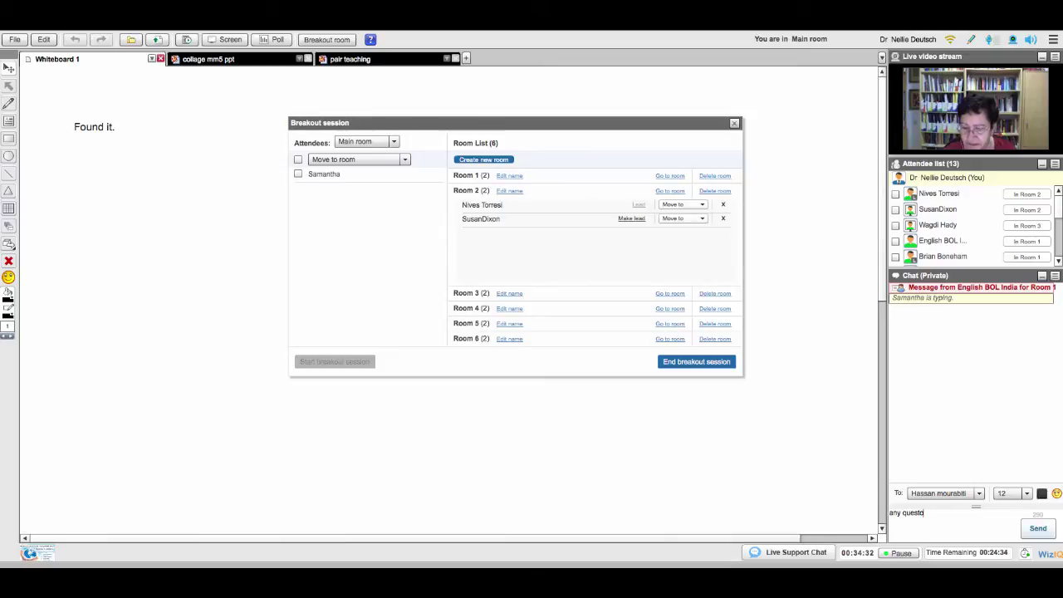
pyautogui.write('io')
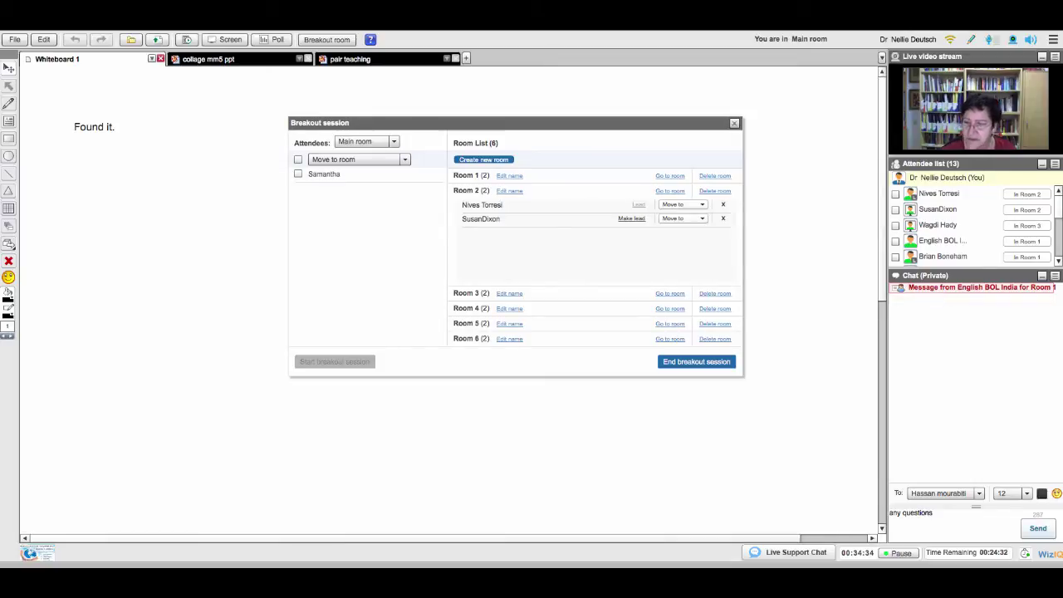
pyautogui.click(1035, 529)
# Step: Address the chat to Room 5 to read its conversation, and check the room assignments in the attendee list
pyautogui.click(978, 493)
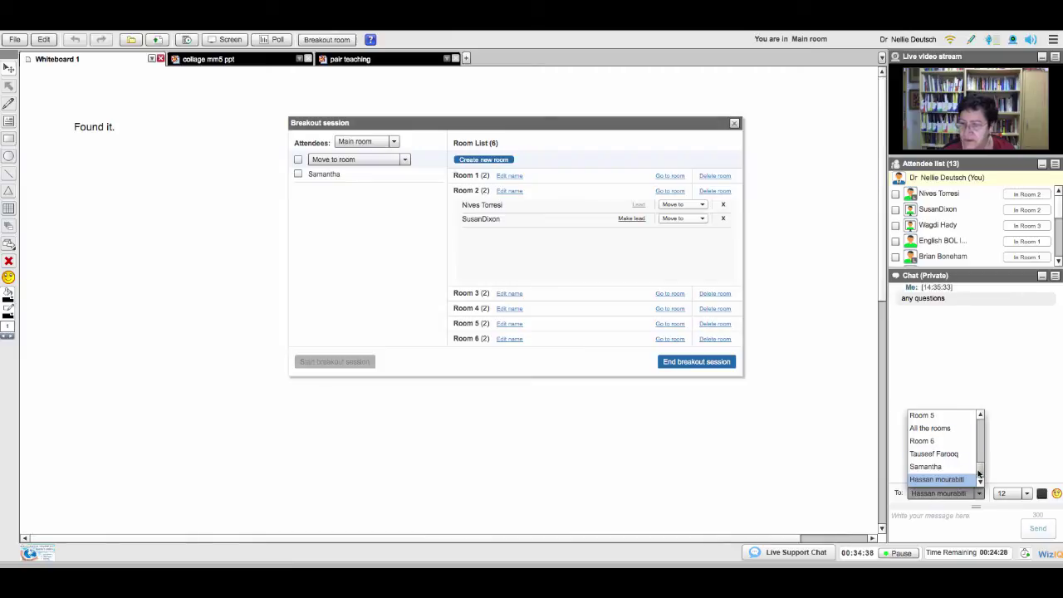
pyautogui.click(922, 415)
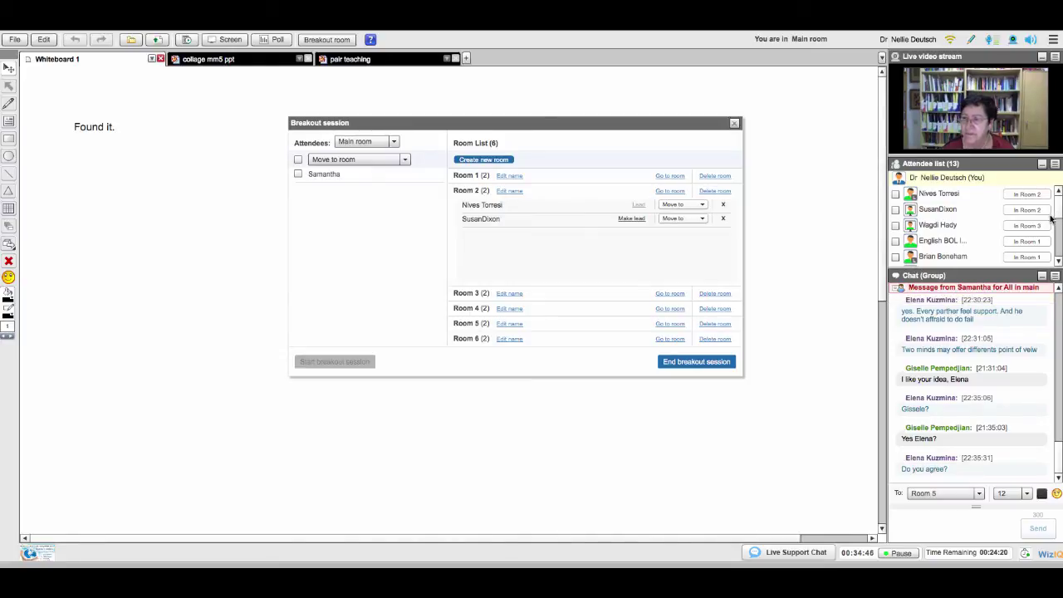
pyautogui.scroll(-3, 1048, 249)
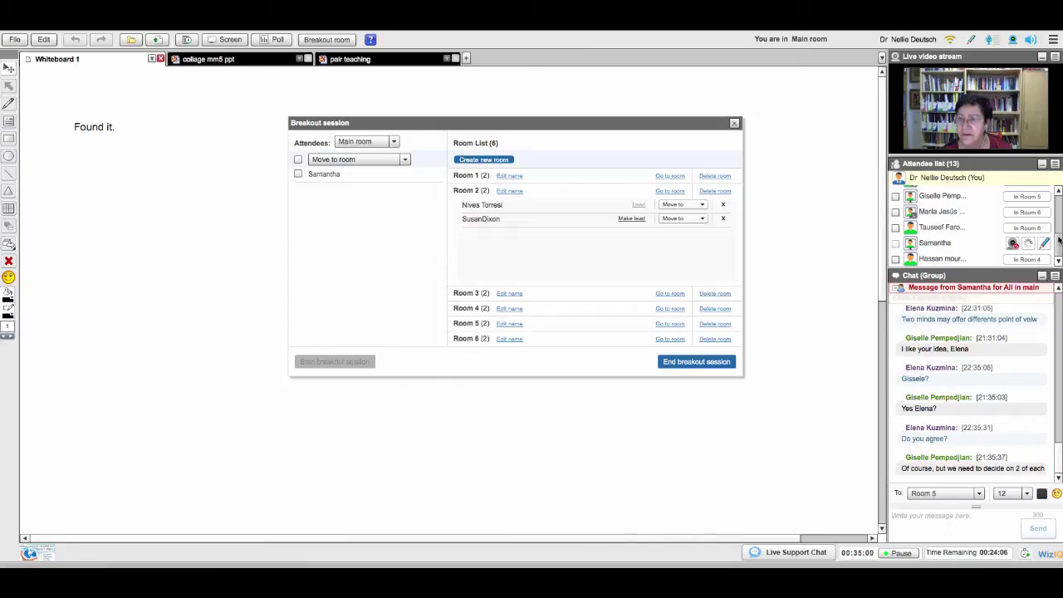
pyautogui.scroll(1, 1058, 240)
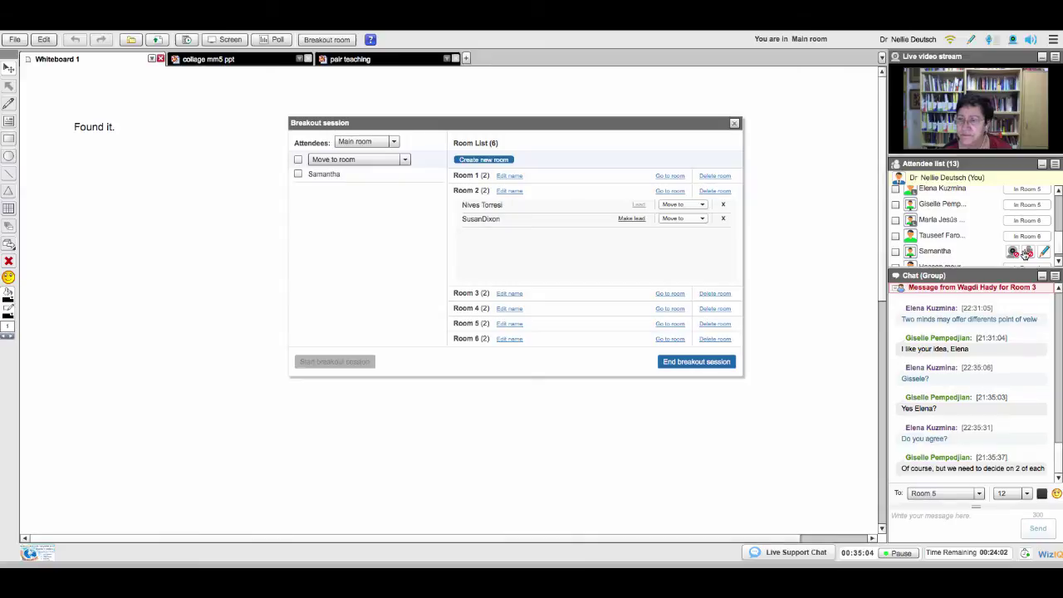
# Step: Enter Room 5, move the Breakout session window aside to check its whiteboard, and leave for the main room
pyautogui.click(670, 323)
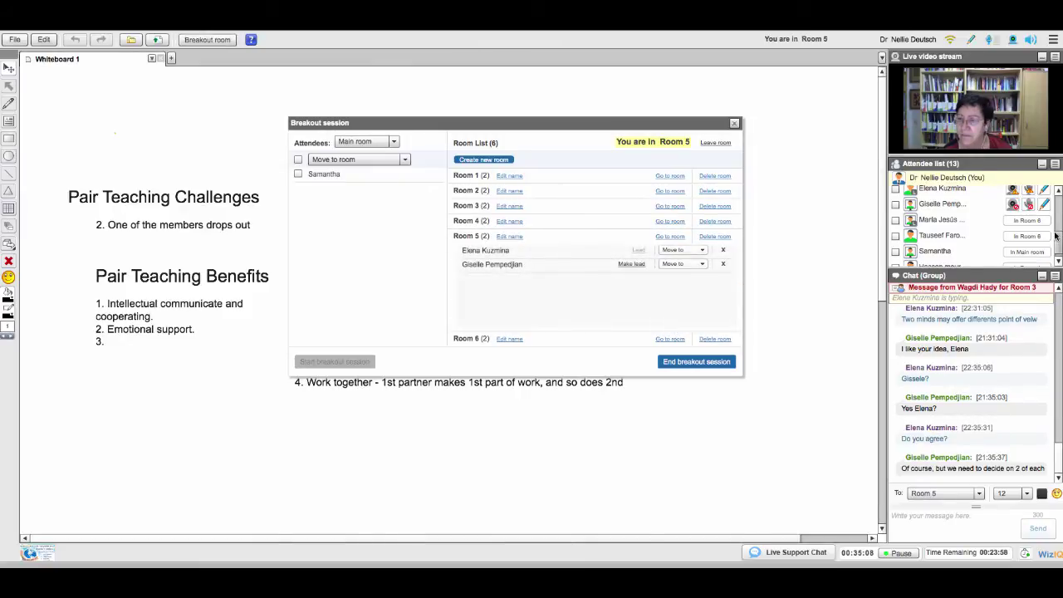
pyautogui.scroll(2, 1046, 235)
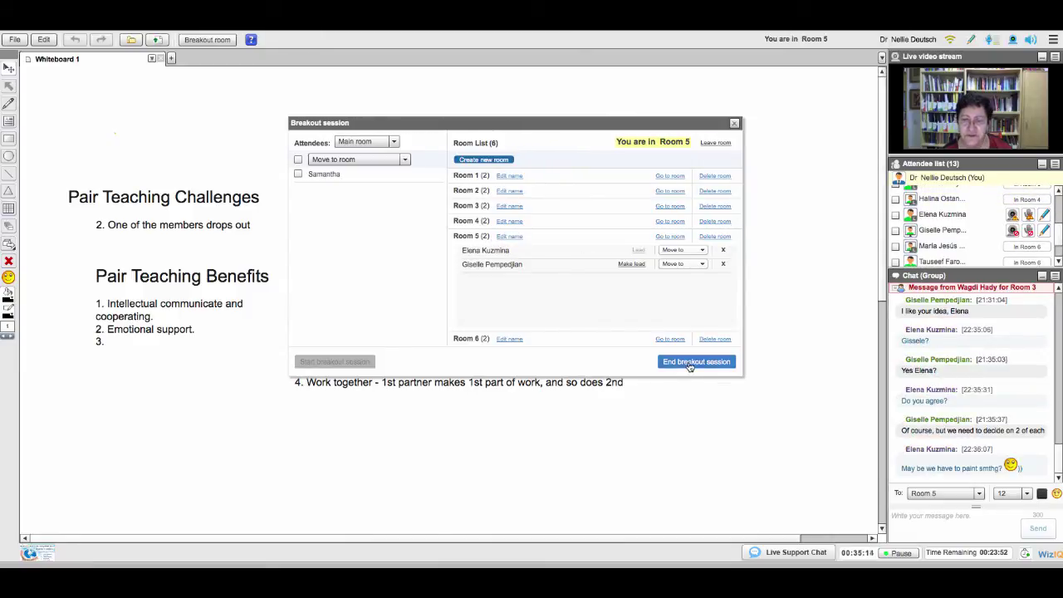
pyautogui.moveTo(698, 127); pyautogui.dragTo(742, 98)
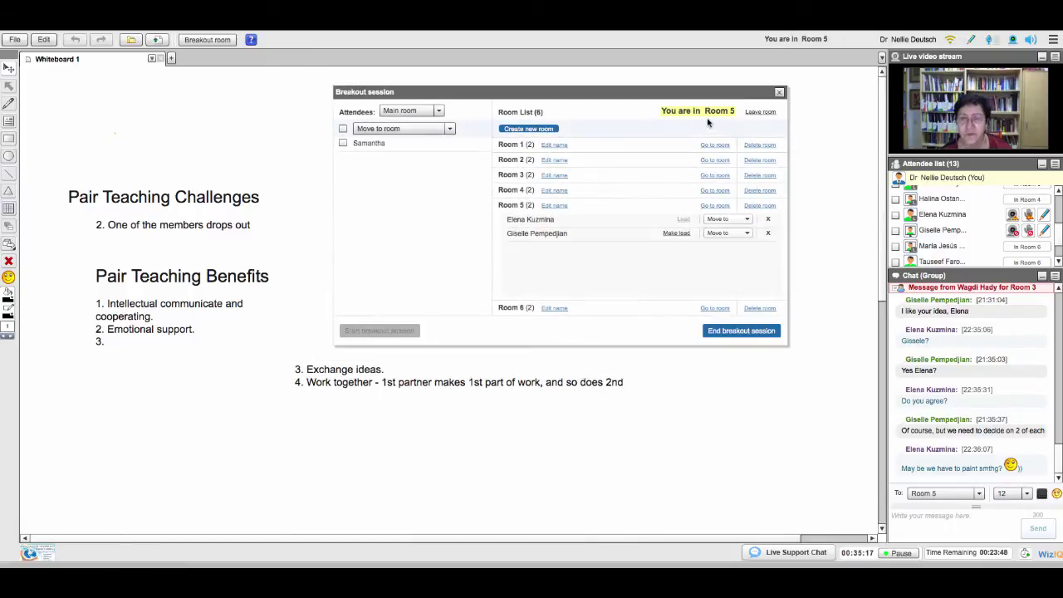
pyautogui.click(760, 113)
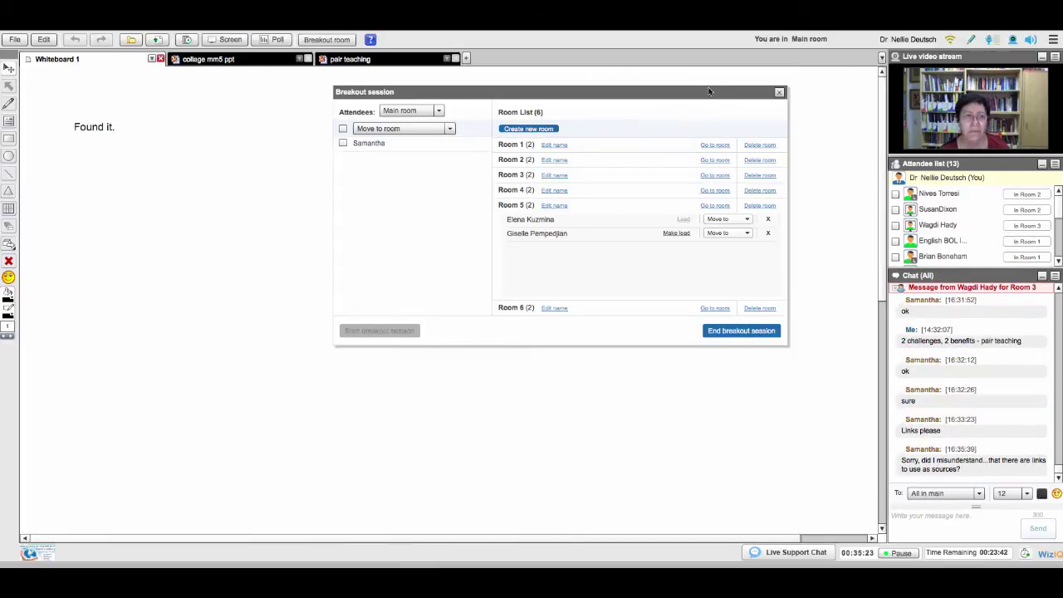
# Step: Reposition the Breakout session window over the whiteboard and check the end of the attendee list
pyautogui.moveTo(710, 91); pyautogui.dragTo(729, 192)
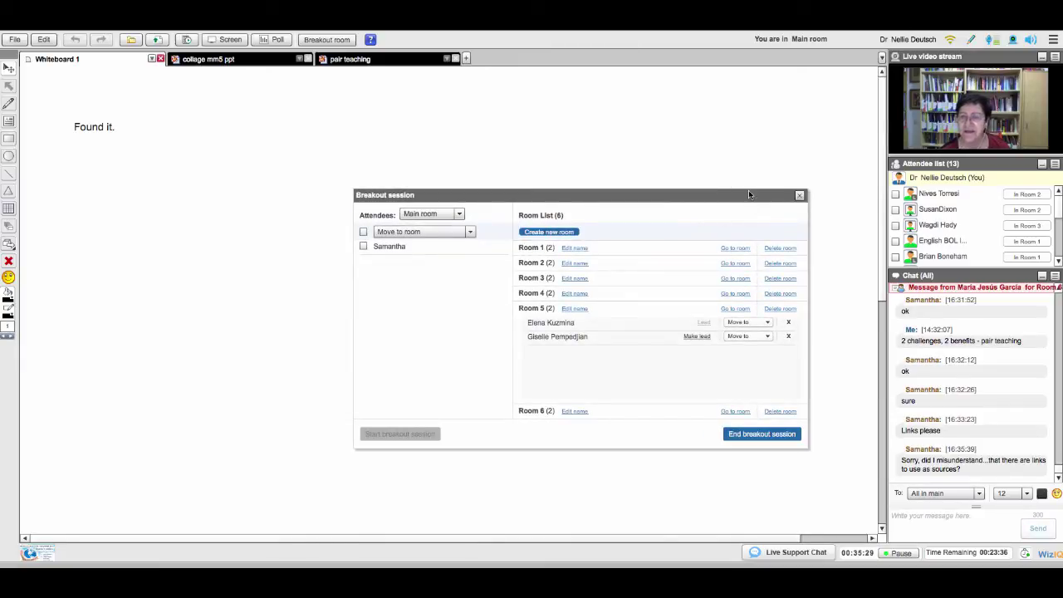
pyautogui.moveTo(748, 194); pyautogui.dragTo(754, 157)
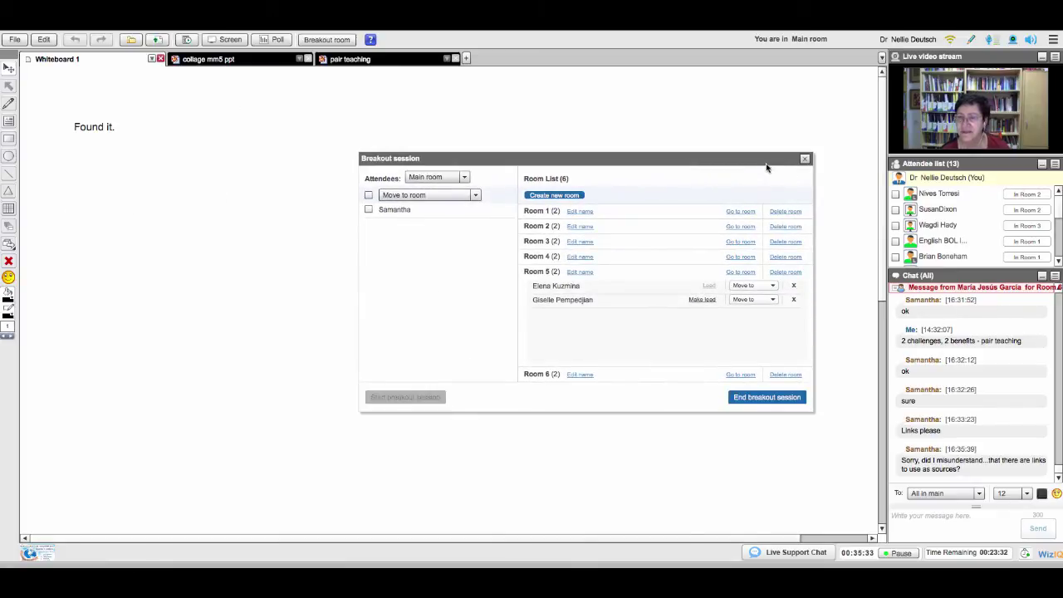
pyautogui.moveTo(767, 163); pyautogui.dragTo(766, 147)
pyautogui.moveTo(1055, 207); pyautogui.dragTo(1052, 264)
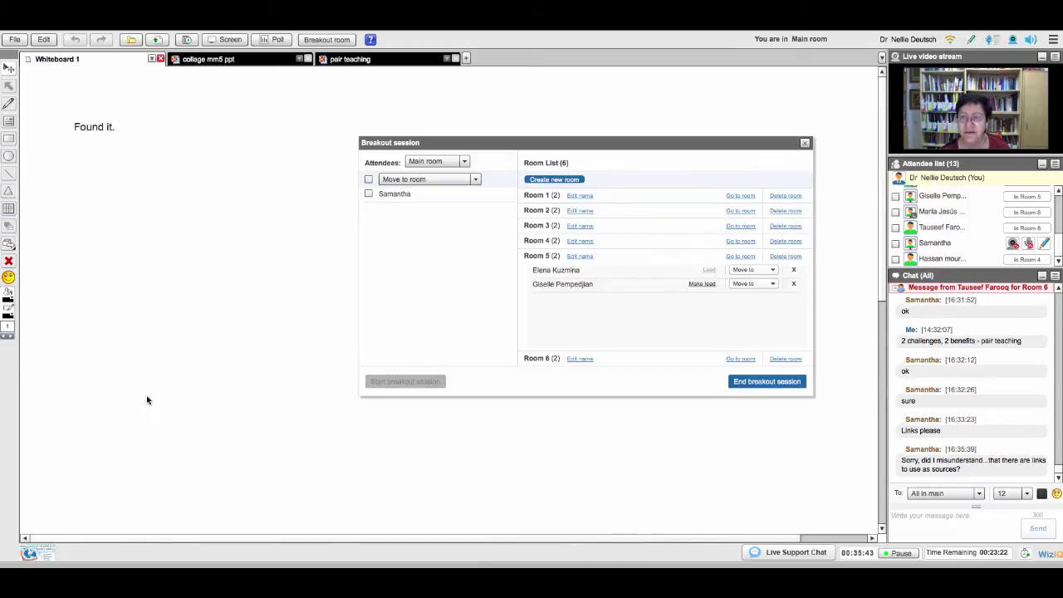
# Step: Post three separate chat messages to everyone in the main room: "2-3 Challenges", "2-3 Benefits" and "2-3 Resources"
pyautogui.click(932, 529)
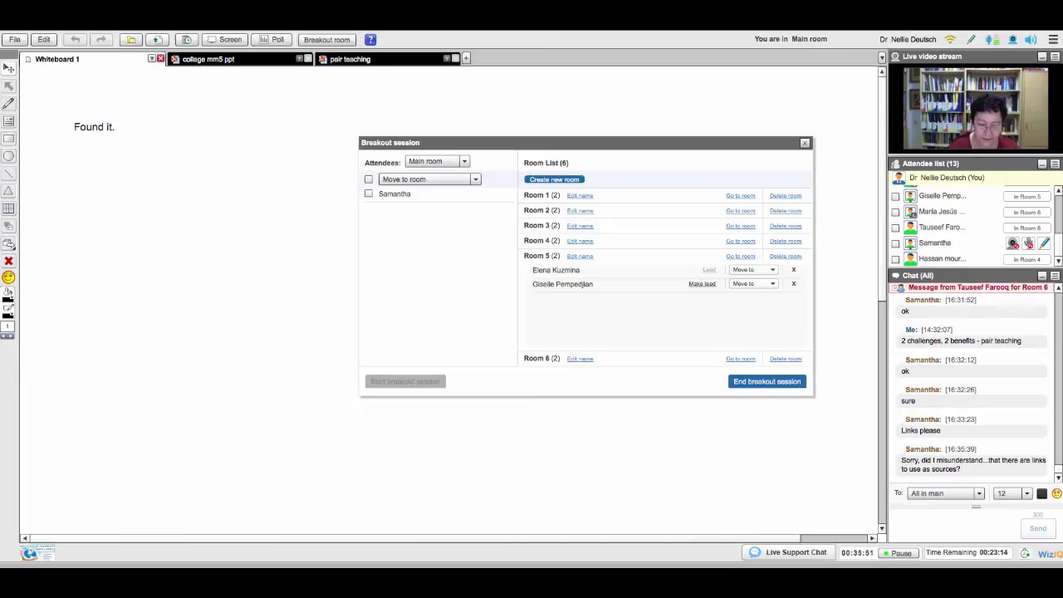
pyautogui.write('2-')
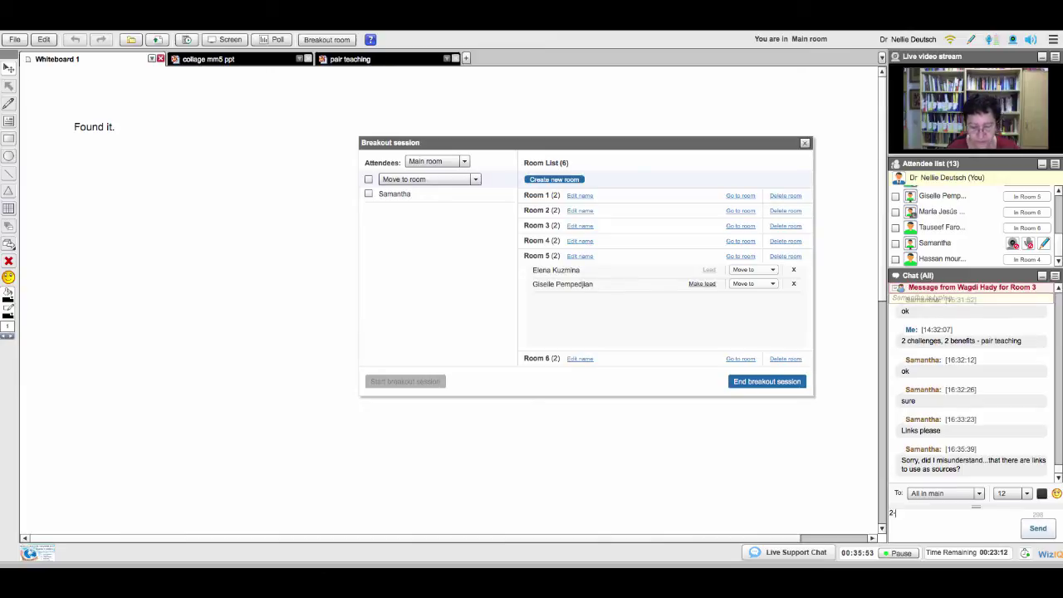
pyautogui.write('3 Challenges')
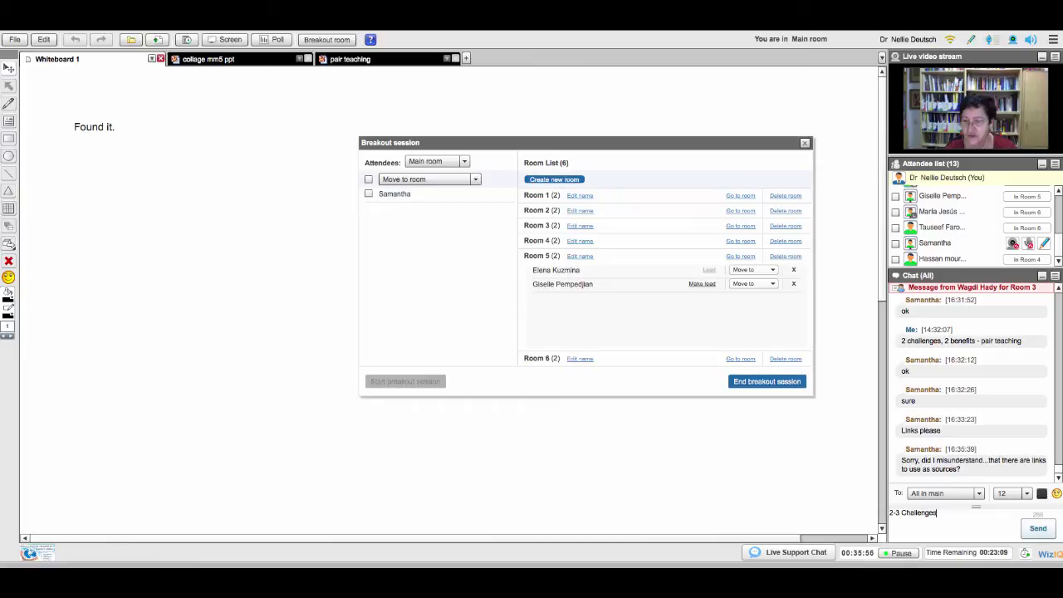
pyautogui.press('Return')
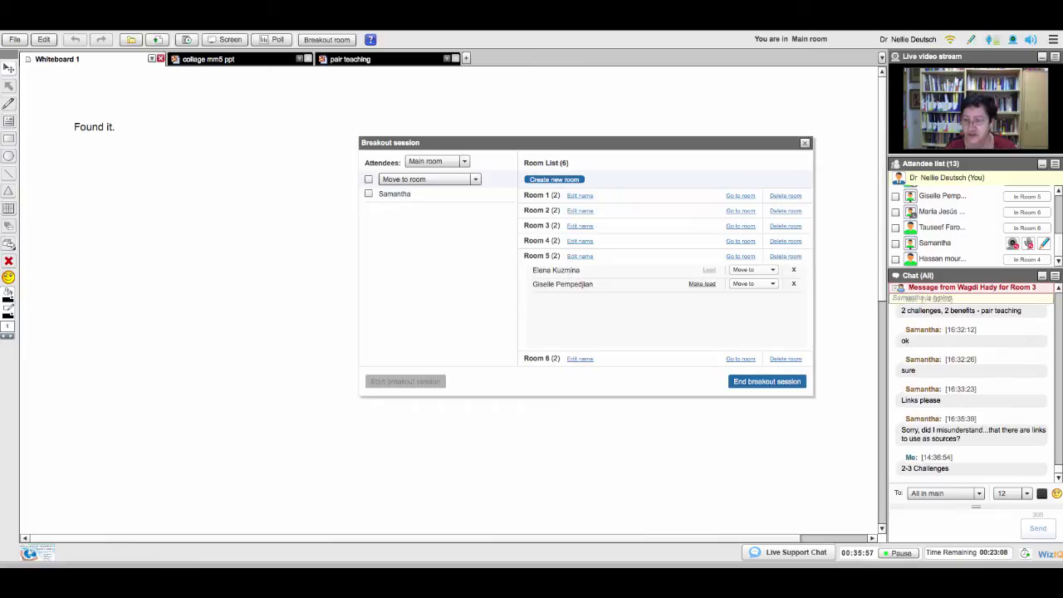
pyautogui.write('2')
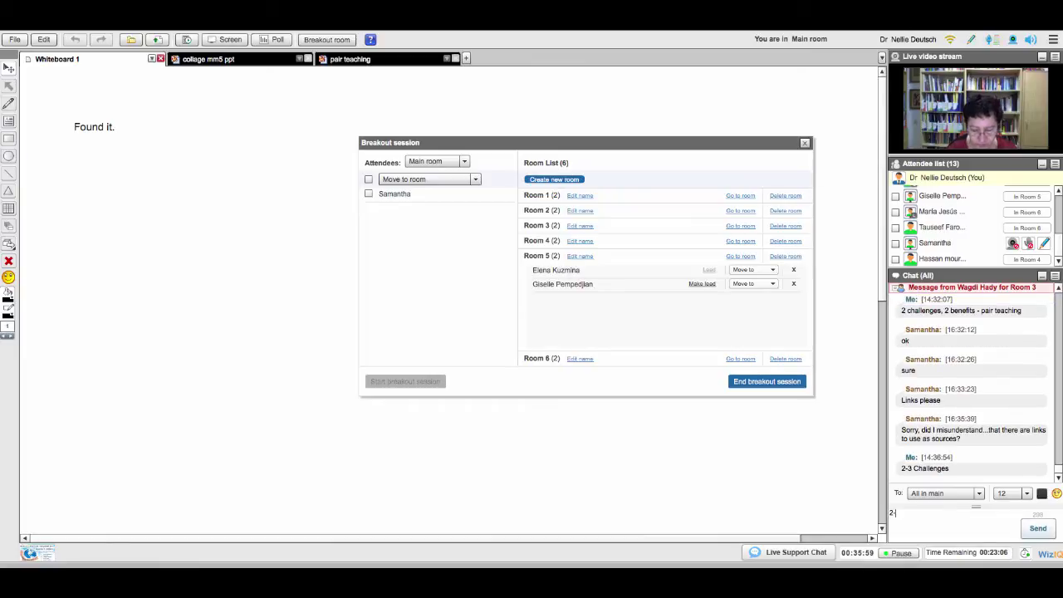
pyautogui.write('-3')
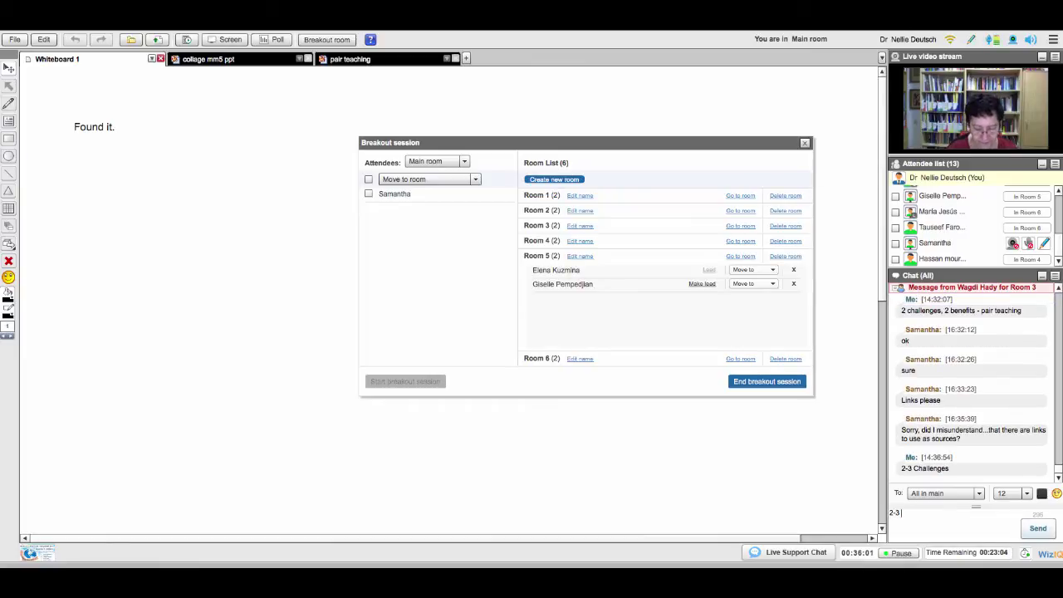
pyautogui.write(' Befit')
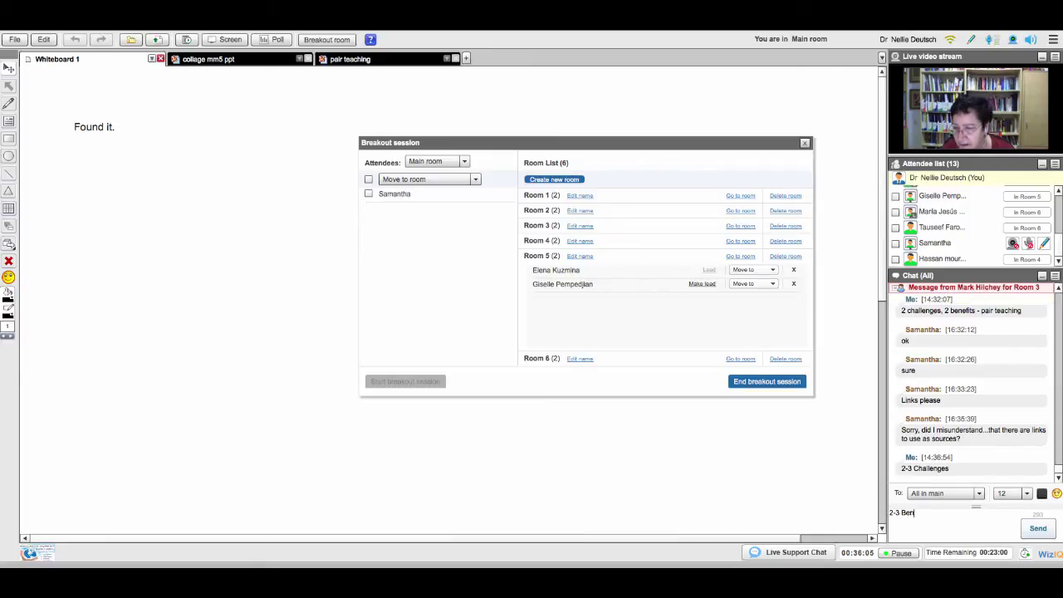
pyautogui.press('Return')
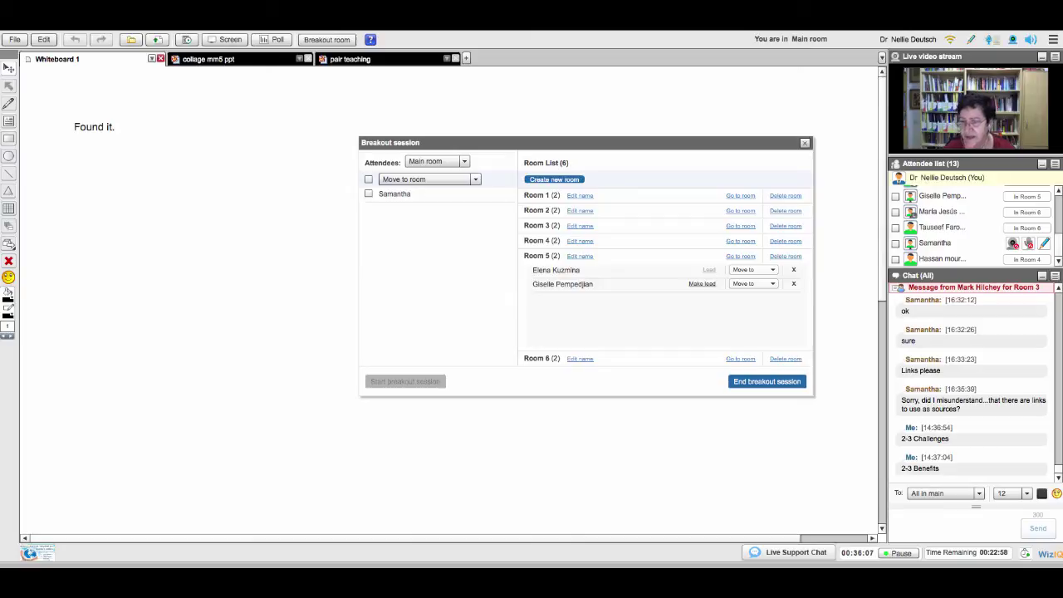
pyautogui.write('2-3')
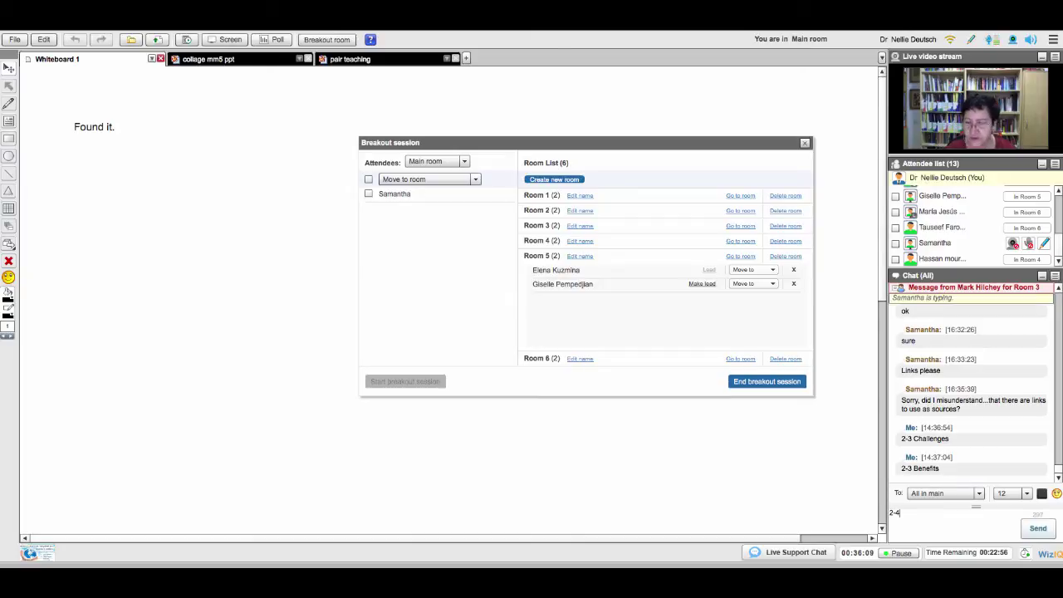
pyautogui.write(' Re')
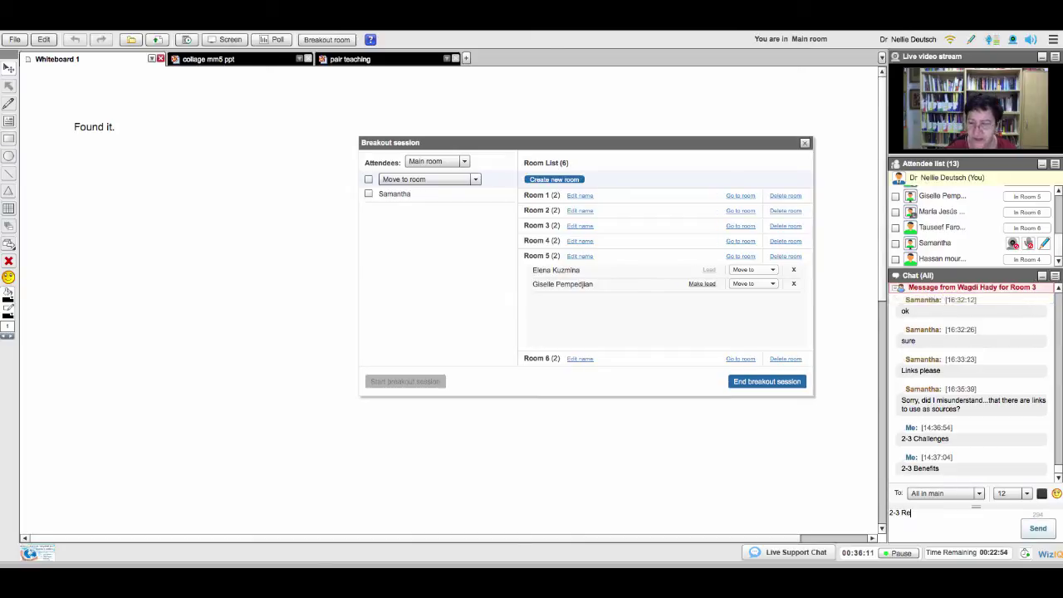
pyautogui.write('sources')
pyautogui.press('Return')
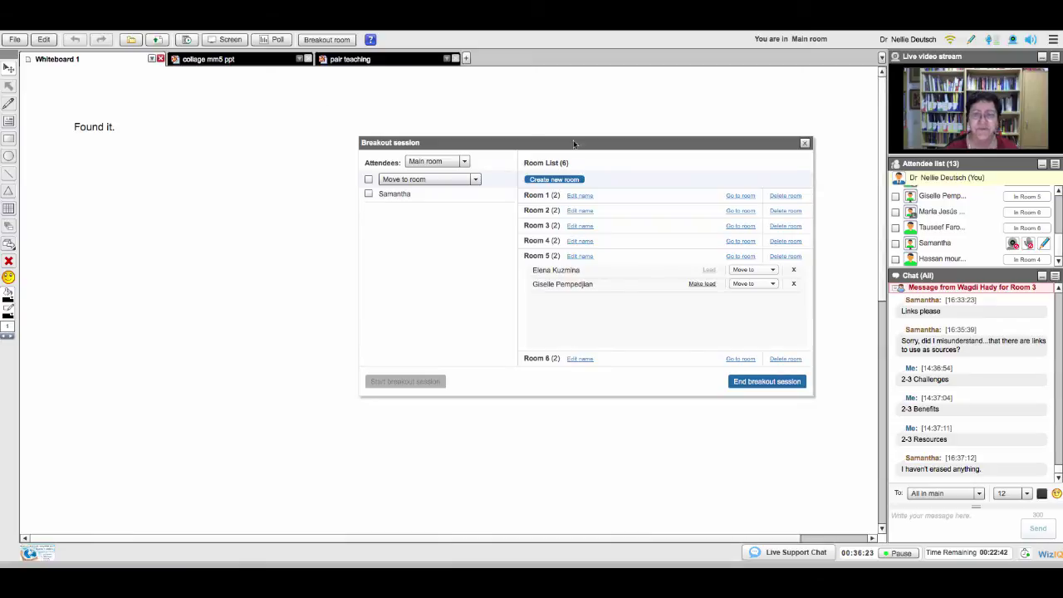
# Step: Shift the Breakout session window and select the second attendee listed in the main room for a room move
pyautogui.moveTo(588, 147); pyautogui.dragTo(550, 181)
pyautogui.moveTo(794, 539); pyautogui.dragTo(526, 540)
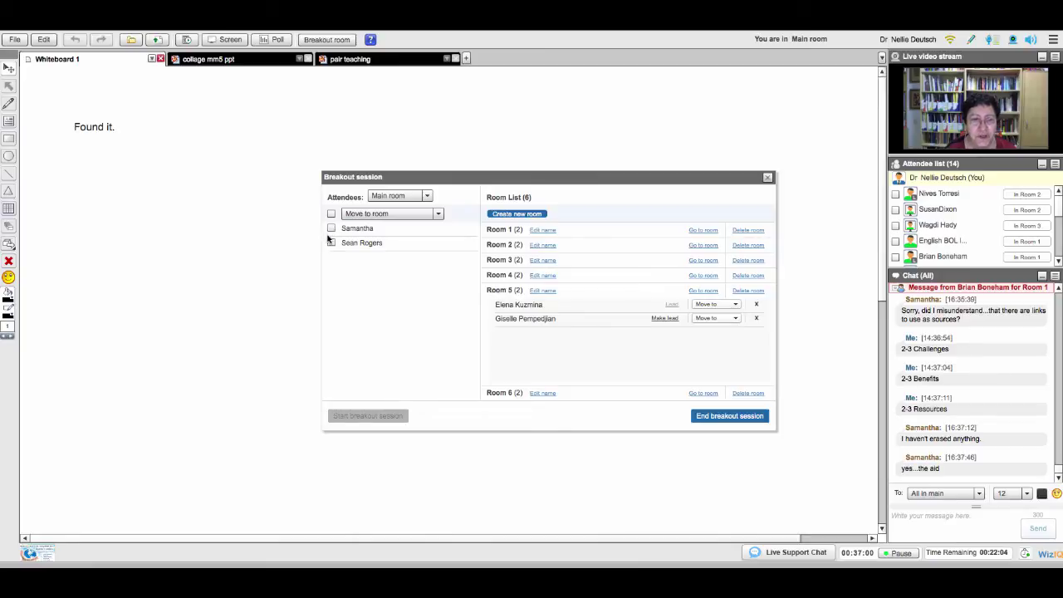
pyautogui.click(332, 242)
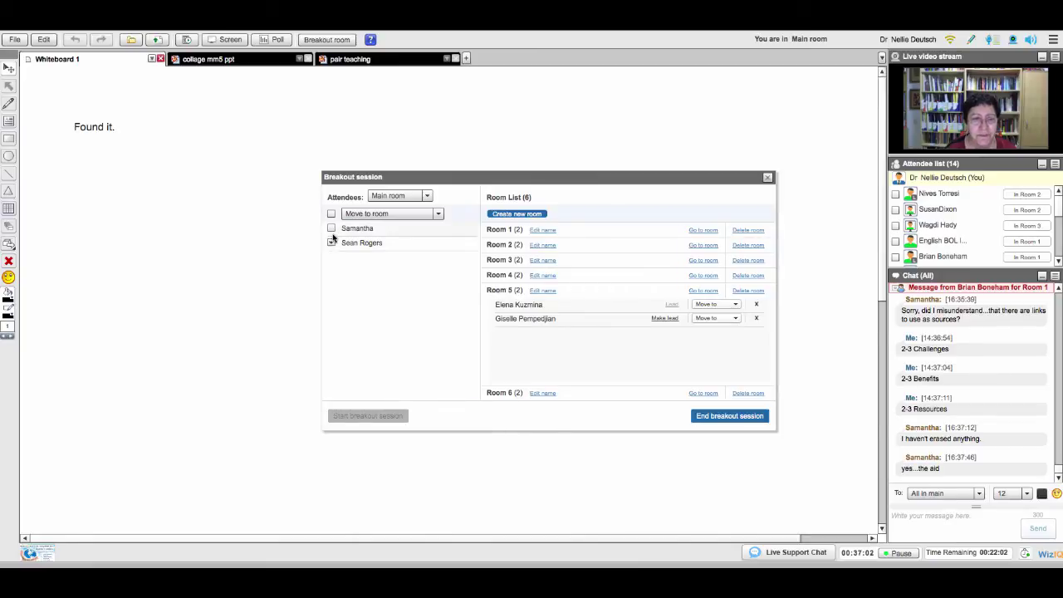
# Step: Create a seventh breakout room and move both attendees remaining in the main room into Room 7
pyautogui.click(332, 228)
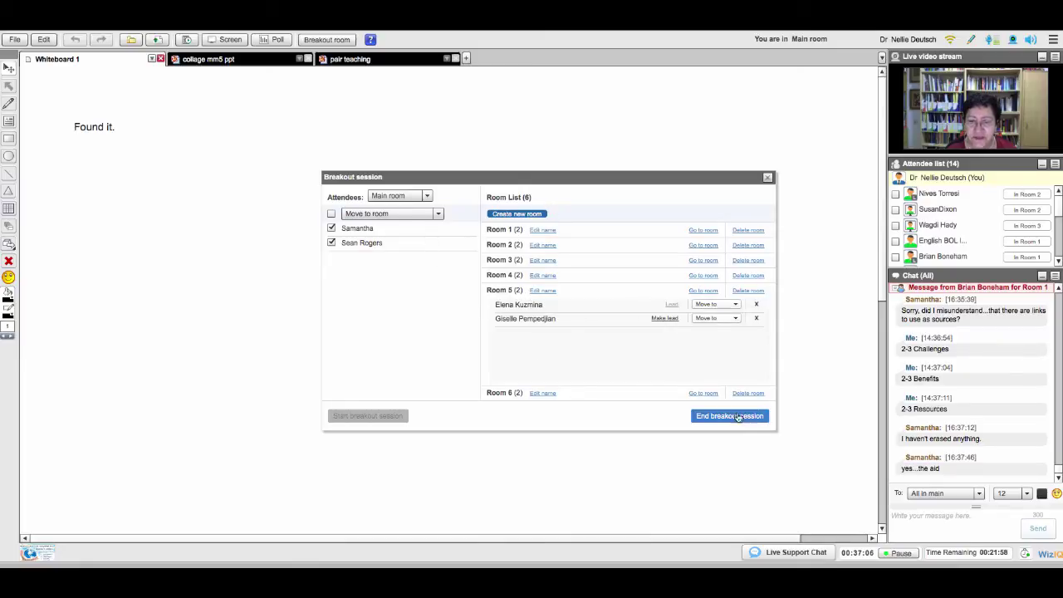
pyautogui.click(512, 213)
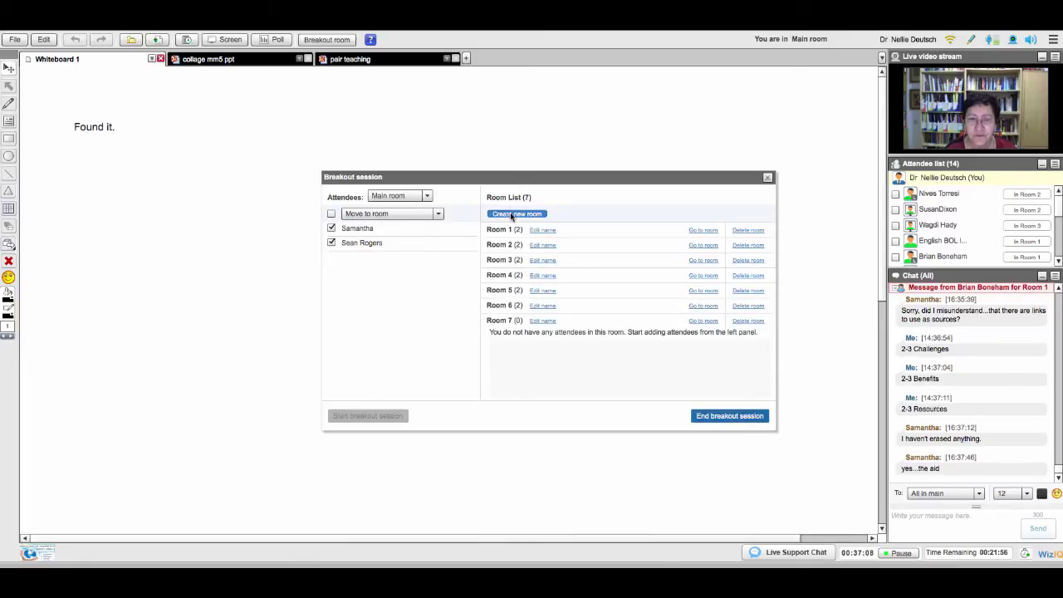
pyautogui.click(436, 214)
pyautogui.scroll(-2, 374, 292)
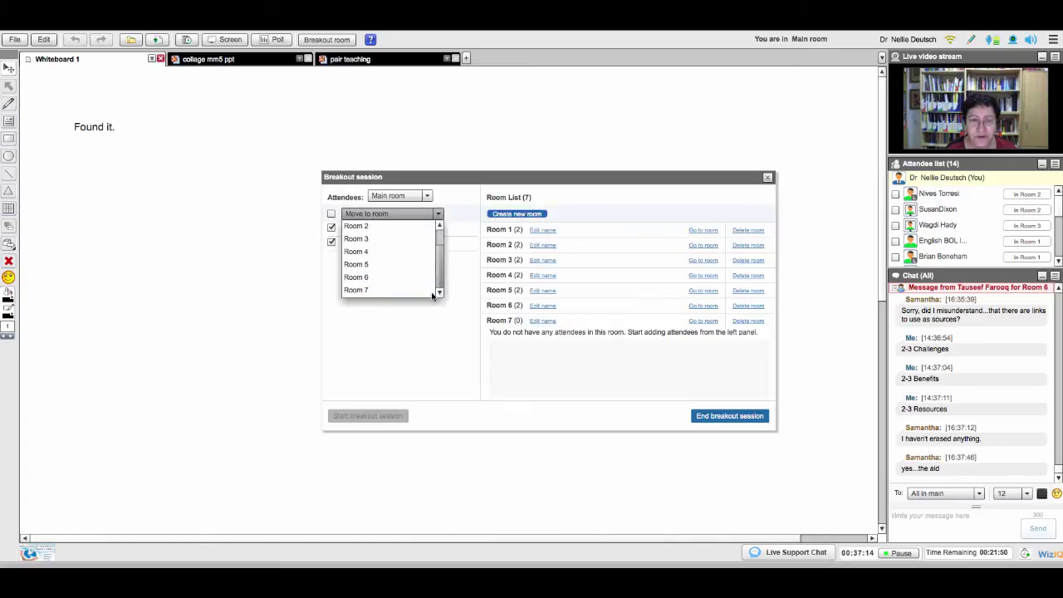
pyautogui.click(368, 290)
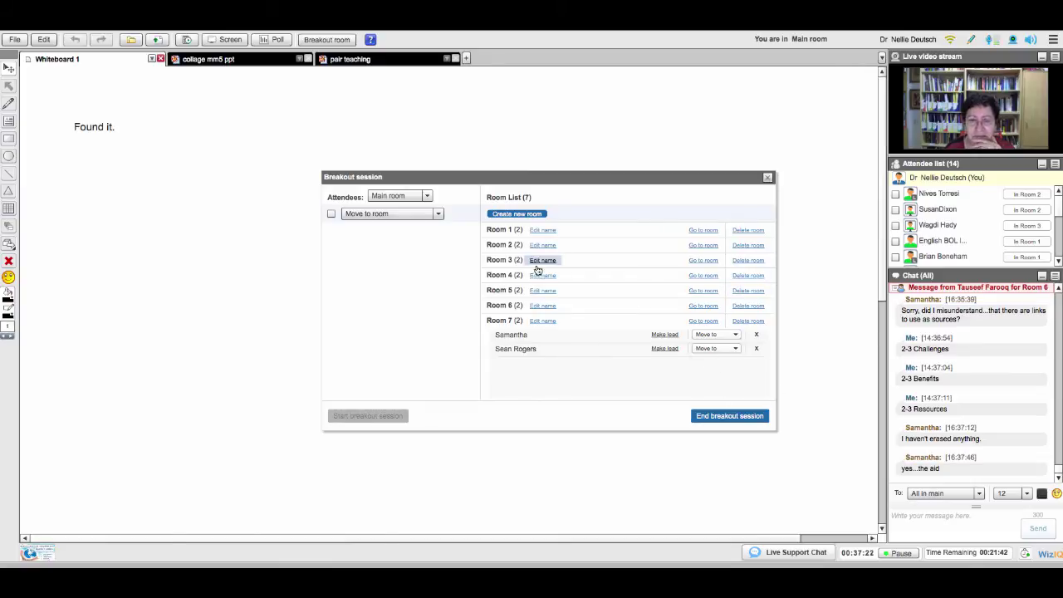
# Step: Visit Room 7, check its participants' controls in the attendee list, and return to the main room
pyautogui.click(702, 321)
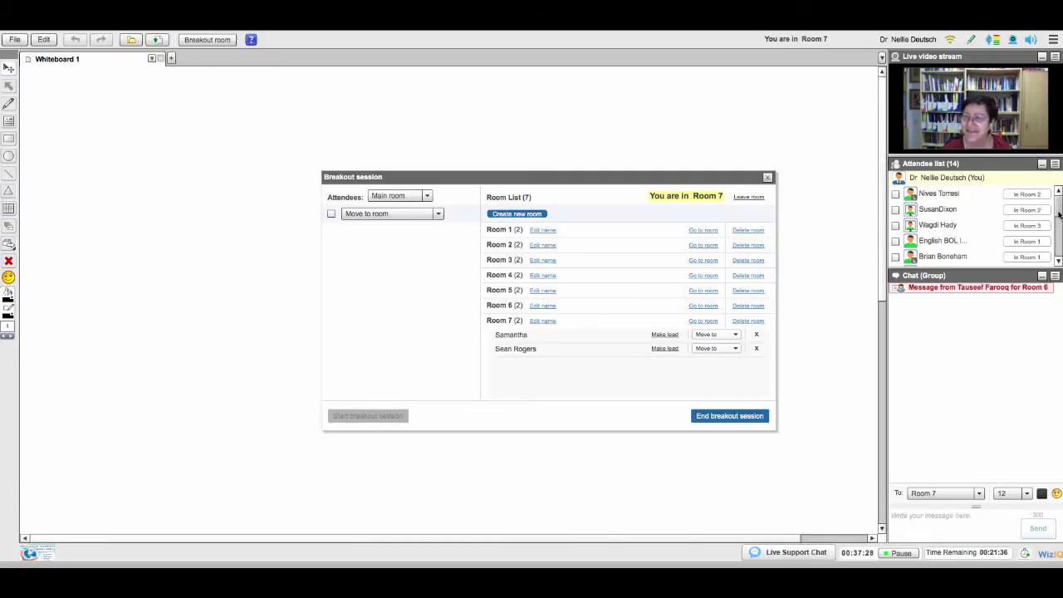
pyautogui.moveTo(1059, 213); pyautogui.dragTo(1052, 244)
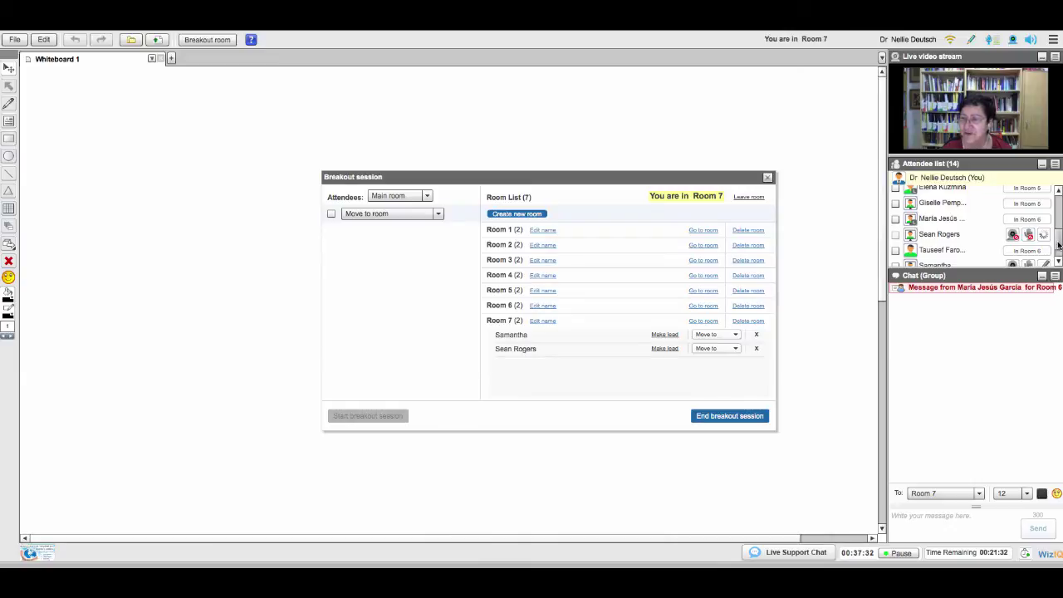
pyautogui.moveTo(1056, 243); pyautogui.dragTo(1056, 256)
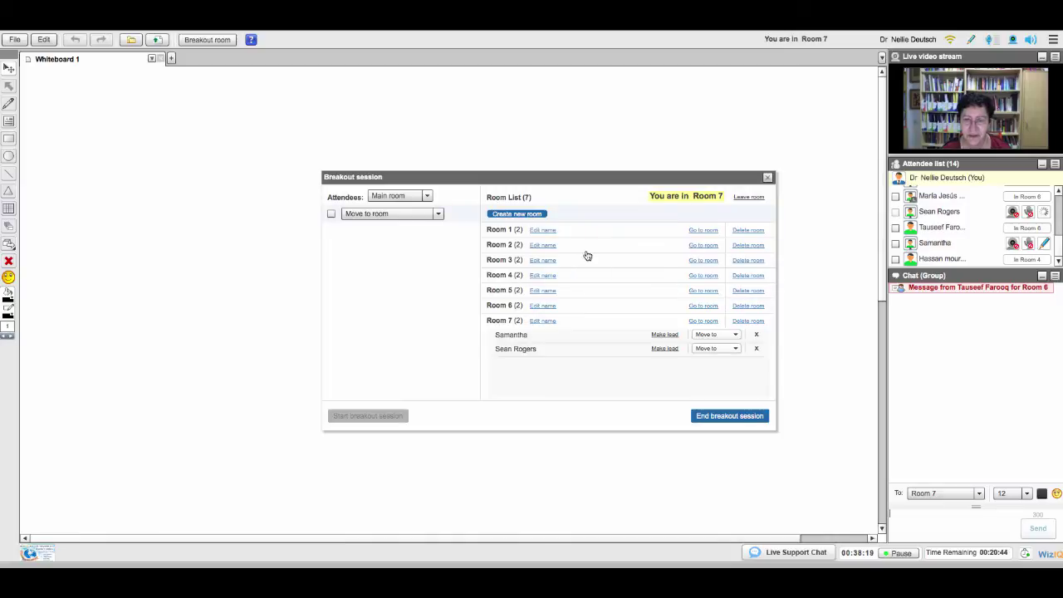
pyautogui.click(749, 198)
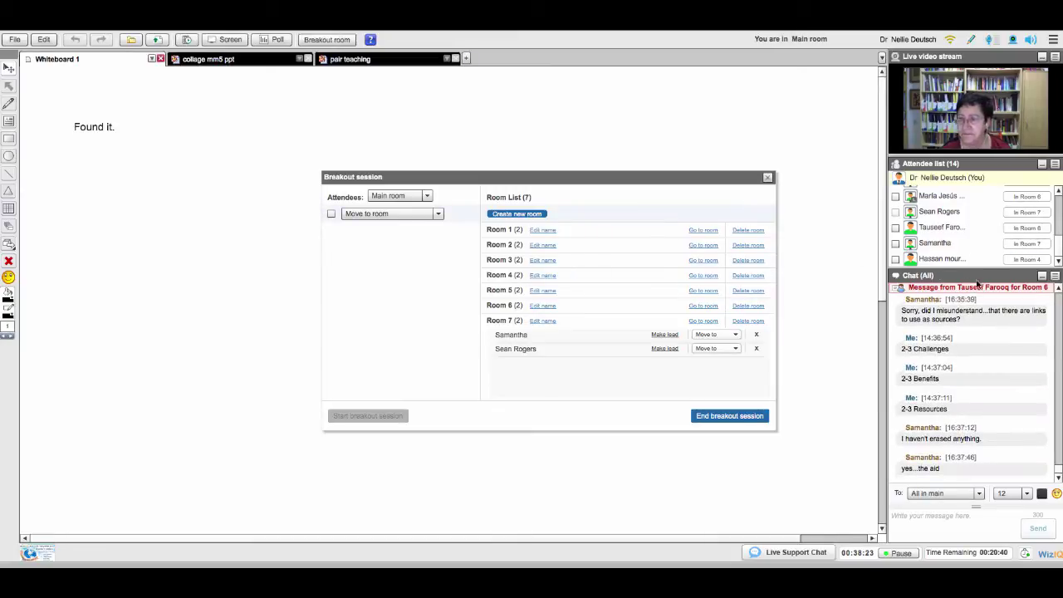
# Step: Delete the text "Found it." from Whiteboard 1 in the main room
pyautogui.click(121, 129)
pyautogui.doubleClick(120, 129)
pyautogui.press('BackSpace')
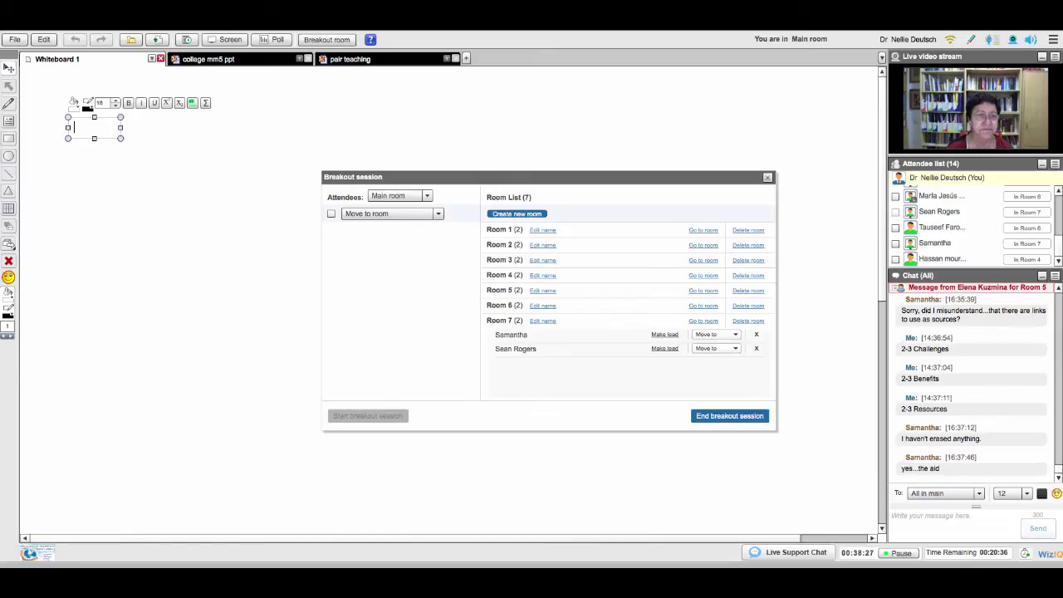
pyautogui.click(154, 159)
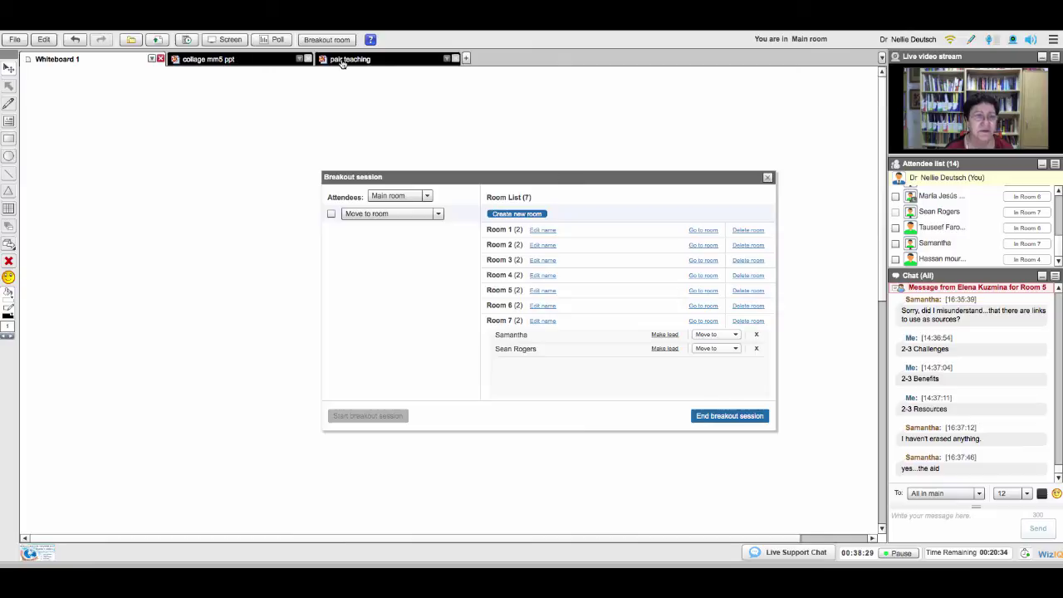
# Step: Display the pair teaching presentation in the main room and shift the Breakout session window over the slide
pyautogui.click(376, 64)
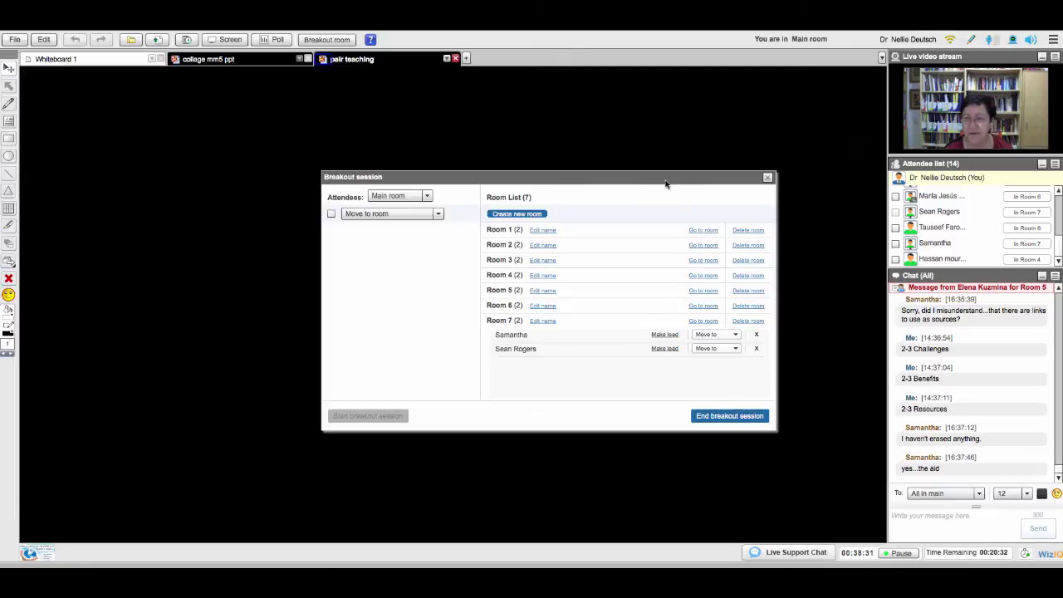
pyautogui.moveTo(657, 179); pyautogui.dragTo(590, 174)
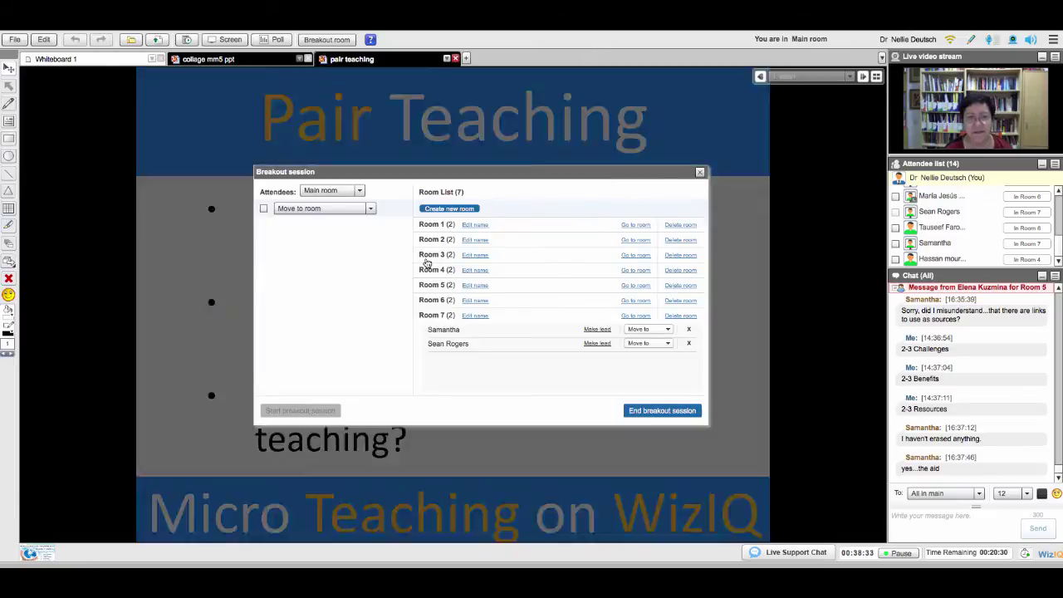
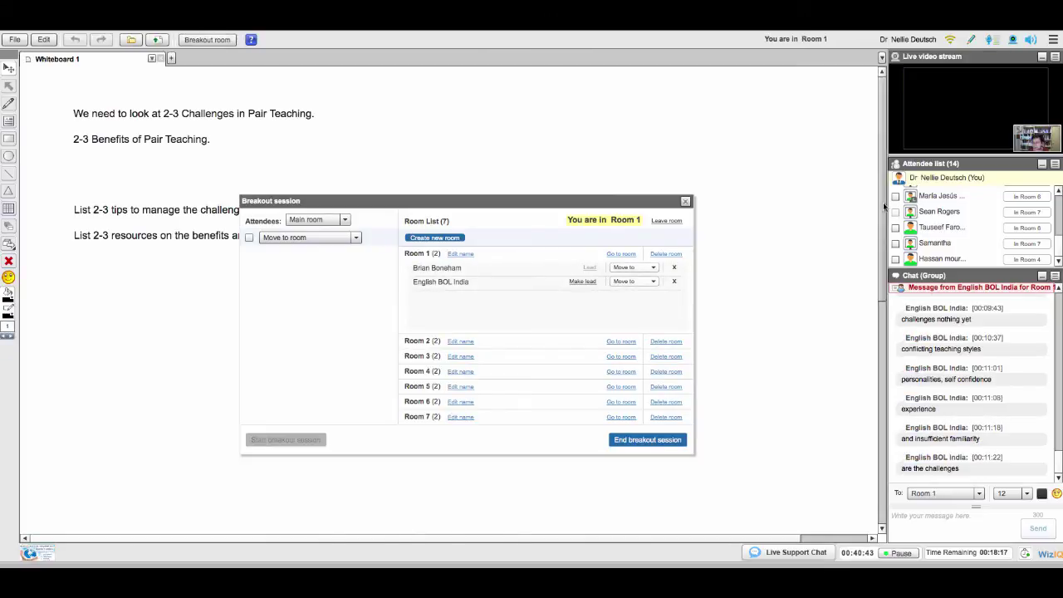
# Step: Grant microphone control to the attendee in Room 1 who is not the lead, and withdraw it again
pyautogui.moveTo(1061, 243); pyautogui.dragTo(1059, 212)
pyautogui.scroll(1, 1051, 219)
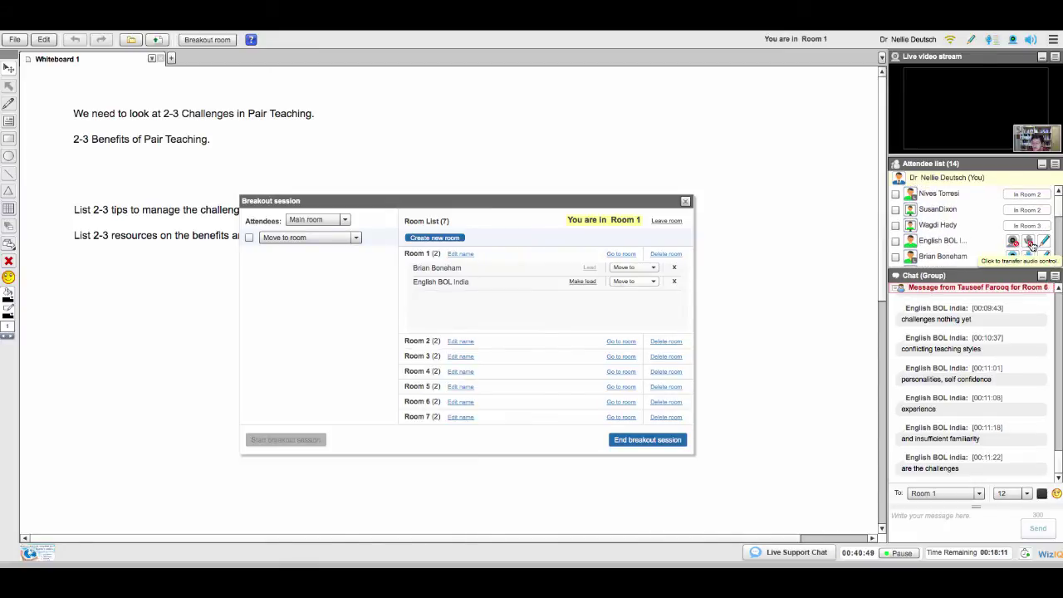
pyautogui.click(1031, 243)
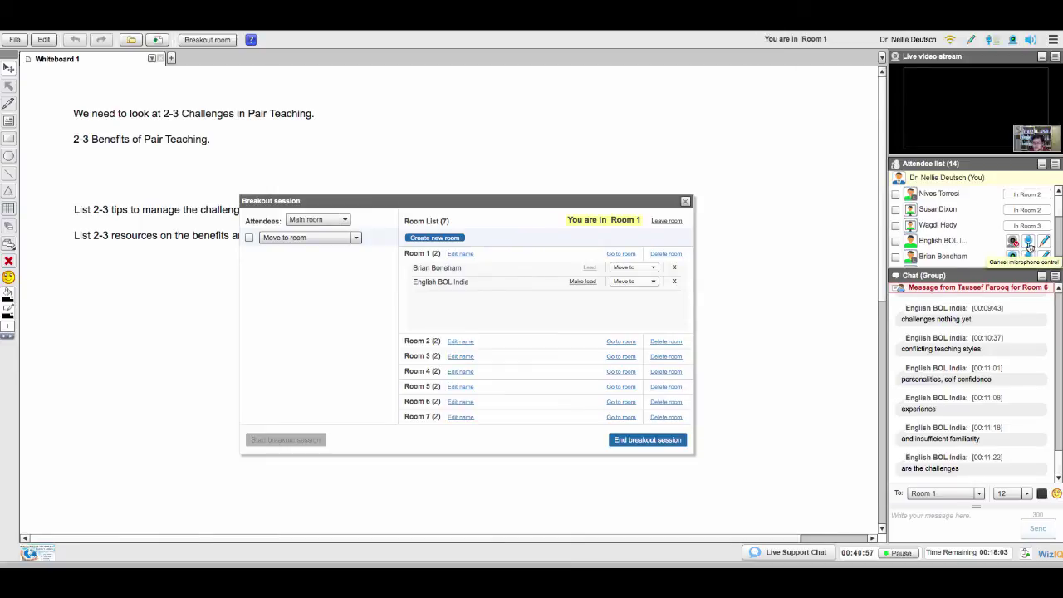
pyautogui.click(1029, 243)
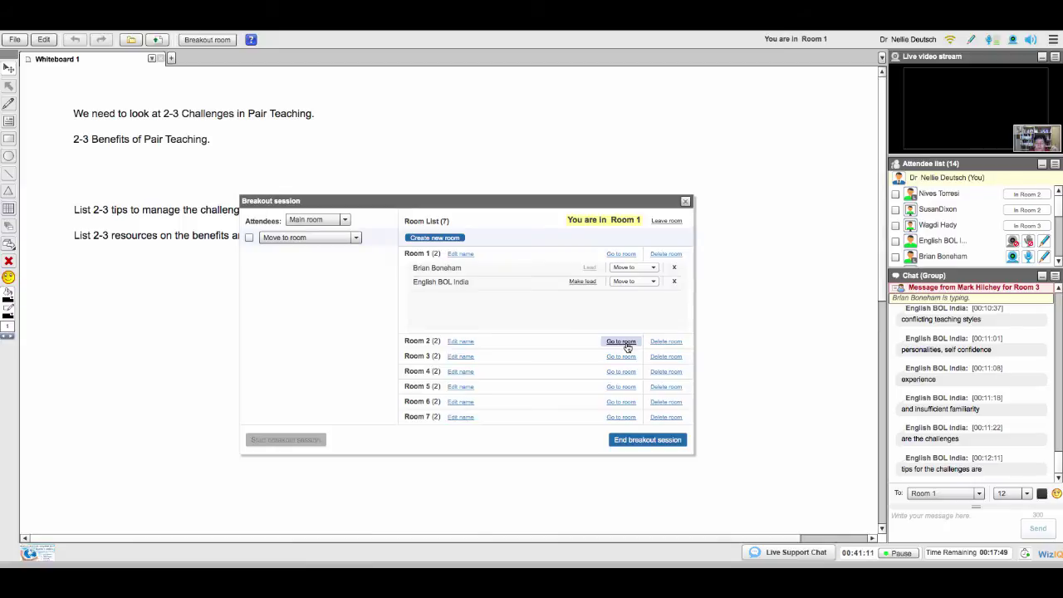
# Step: Visit Room 2 and Room 3 to check each pair's whiteboard work, chat and attendee controls
pyautogui.click(625, 344)
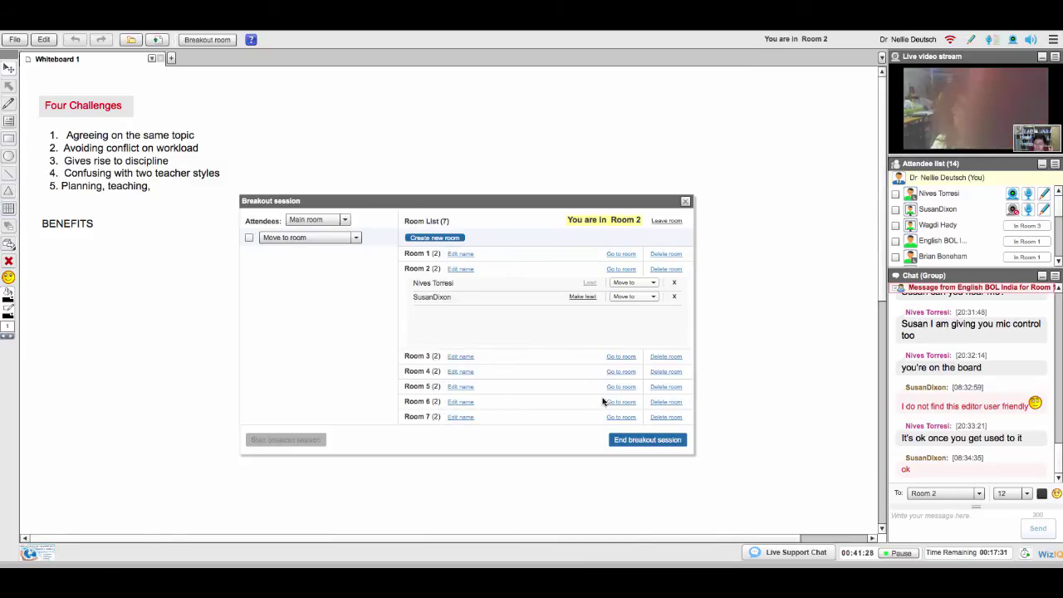
pyautogui.click(620, 357)
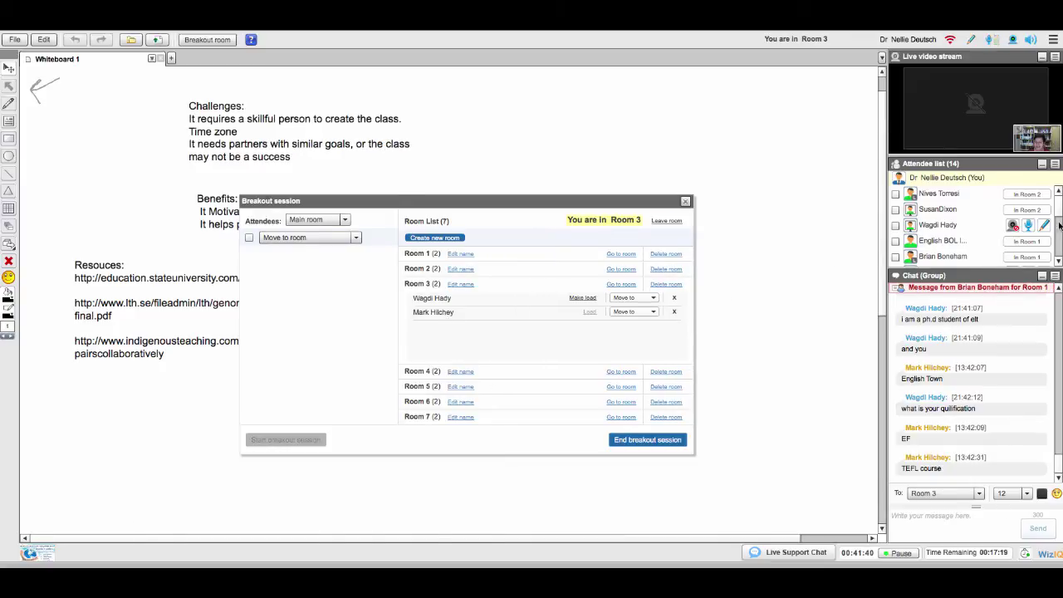
pyautogui.scroll(-2, 1057, 230)
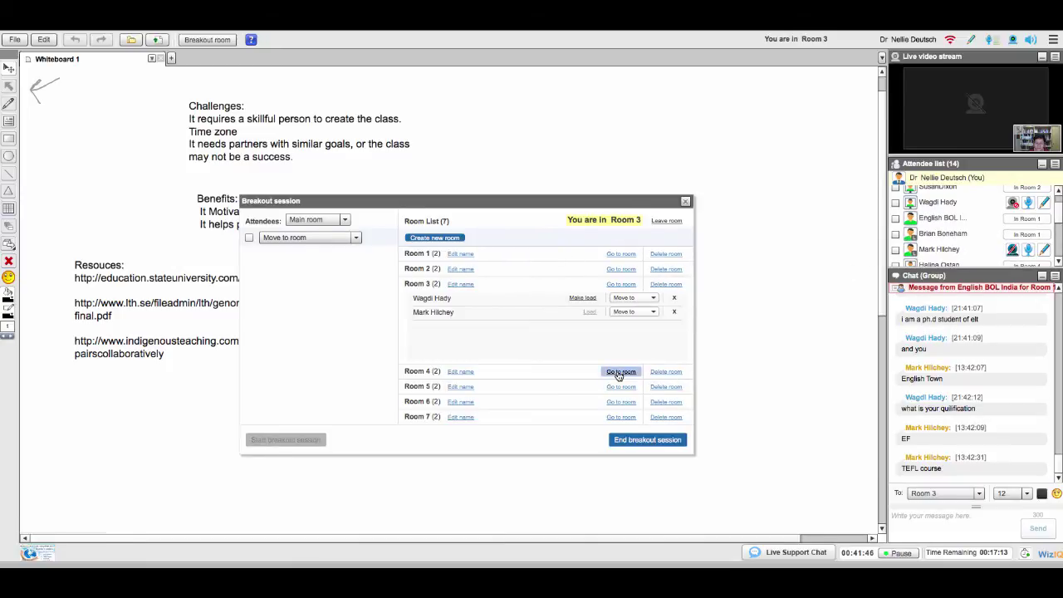
# Step: Visit Room 4 and look through the attendee list for the participants assigned to it
pyautogui.click(620, 373)
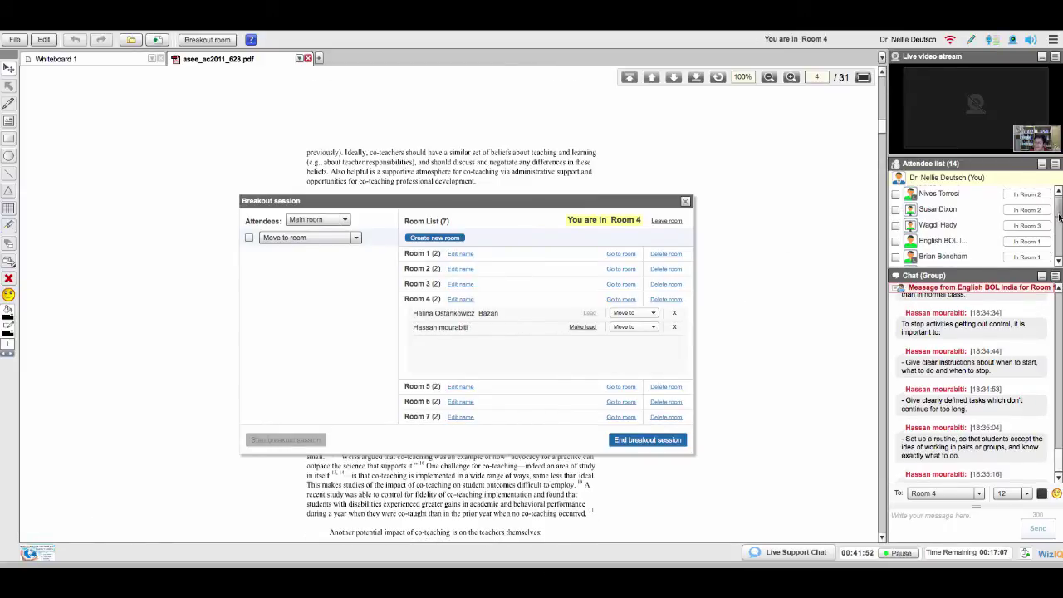
pyautogui.scroll(-1, 1056, 214)
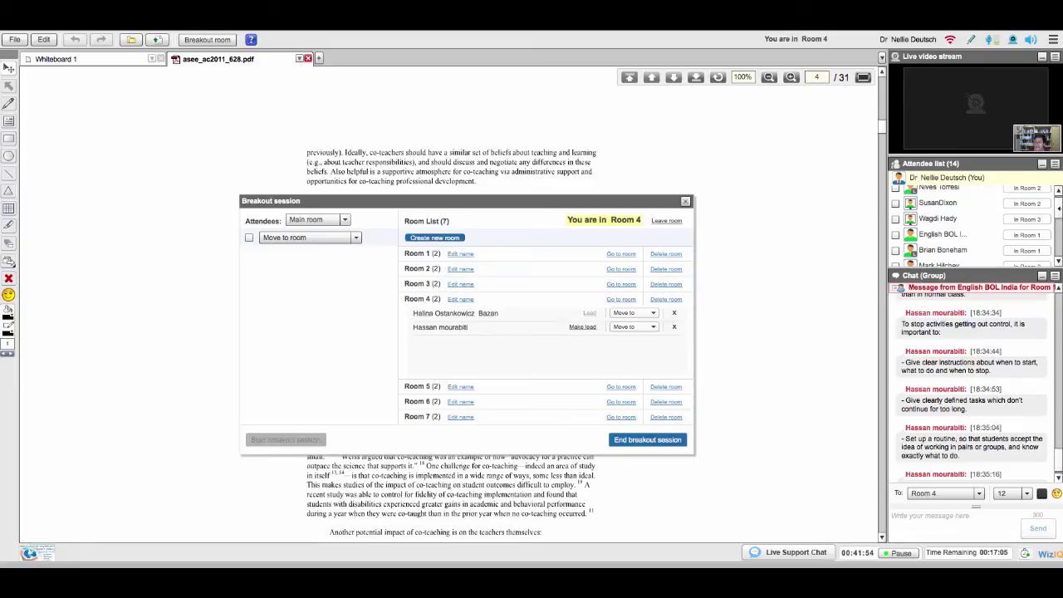
pyautogui.moveTo(1058, 209); pyautogui.dragTo(1058, 249)
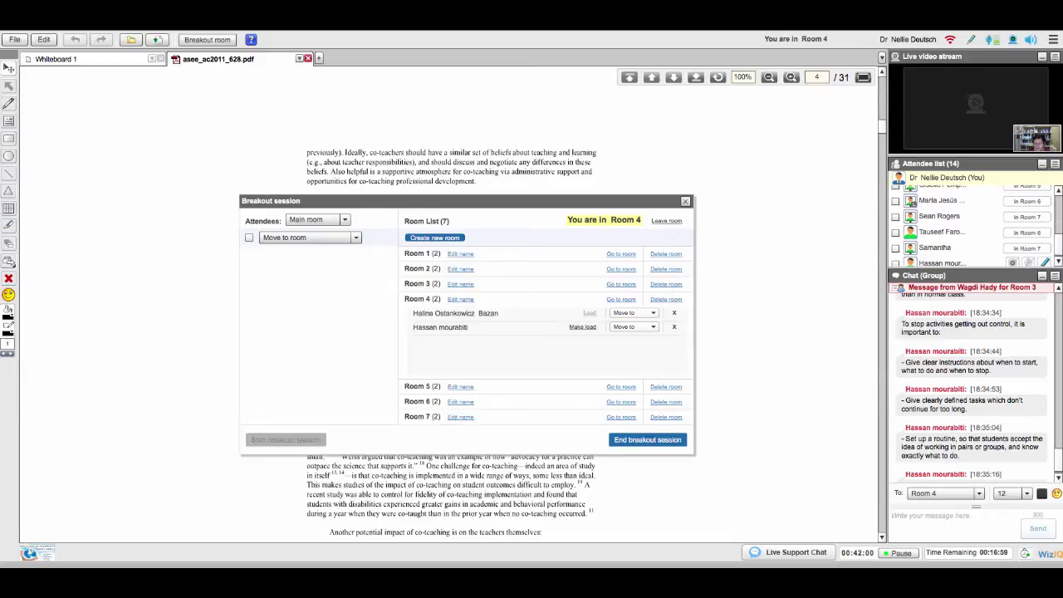
# Step: Visit Room 5 and Room 6 to check the pairs' whiteboard notes and chat
pyautogui.click(620, 386)
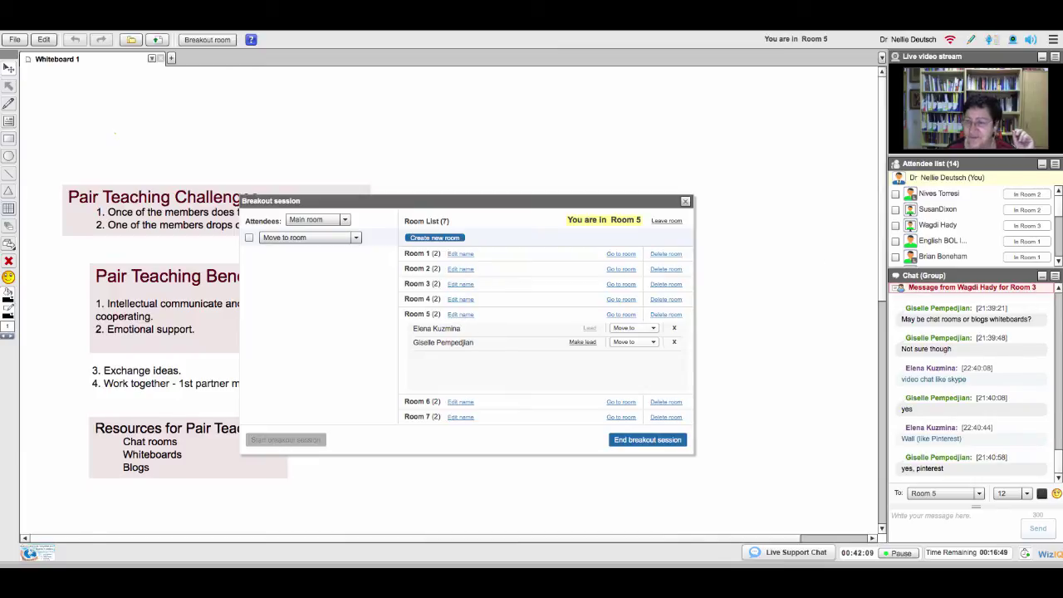
pyautogui.moveTo(1060, 223); pyautogui.dragTo(1060, 238)
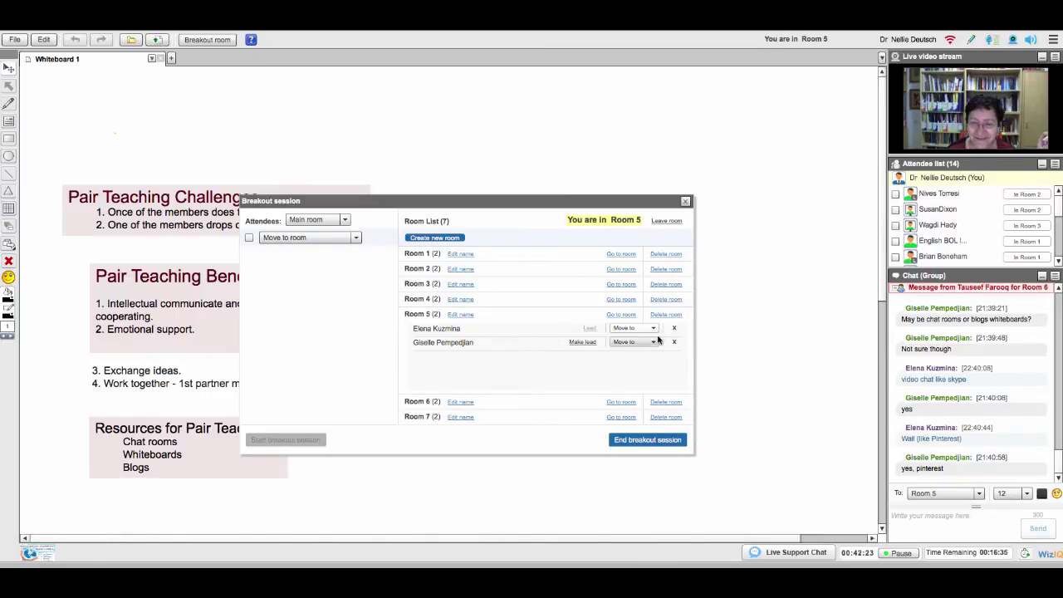
pyautogui.click(619, 402)
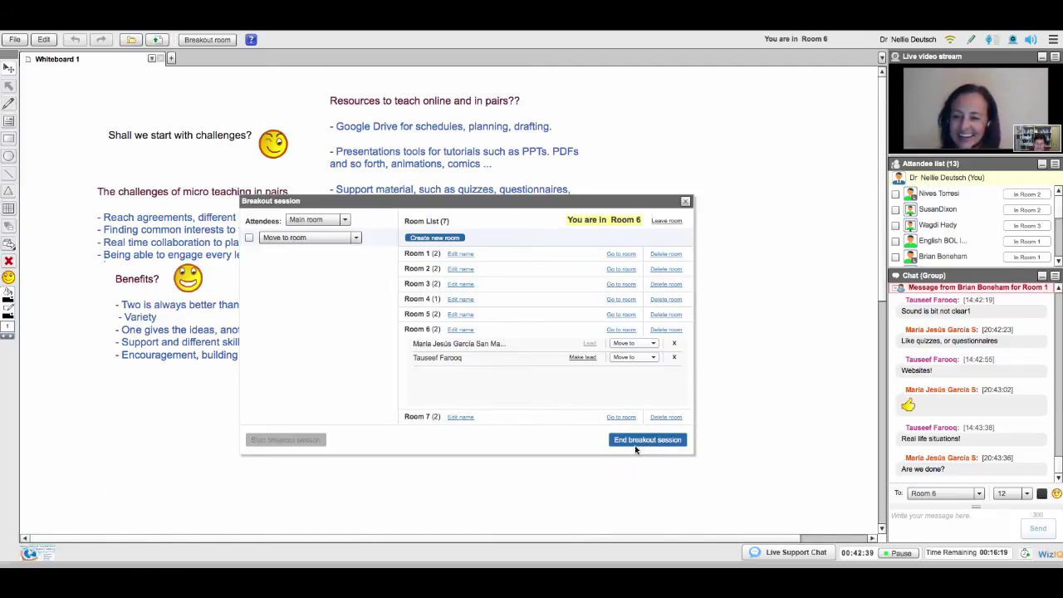
# Step: Check on the pair in Room 7 and its chat, and go back to the main room
pyautogui.click(621, 418)
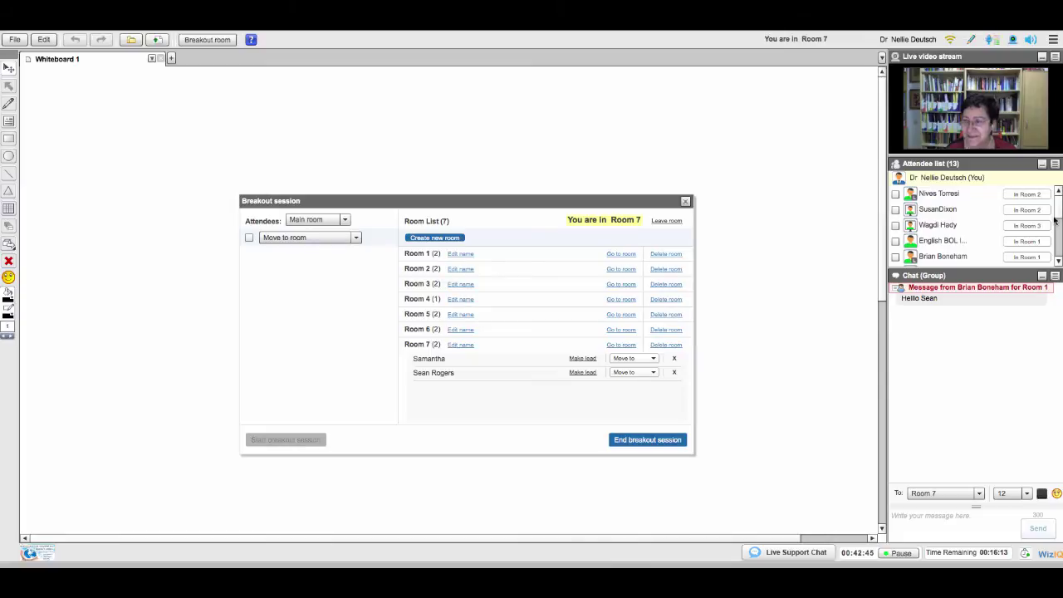
pyautogui.click(1058, 261)
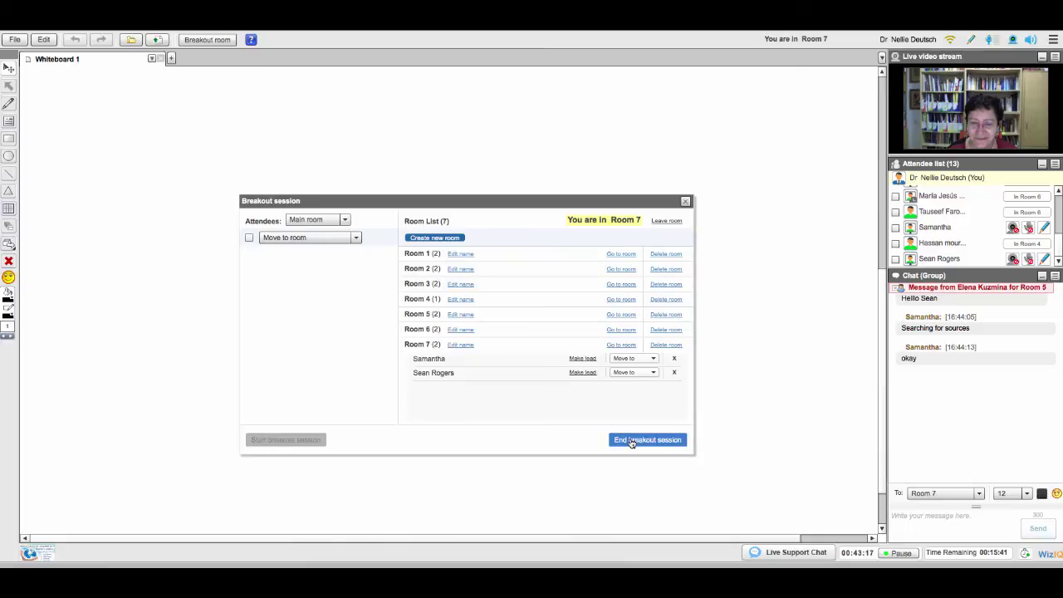
pyautogui.click(665, 221)
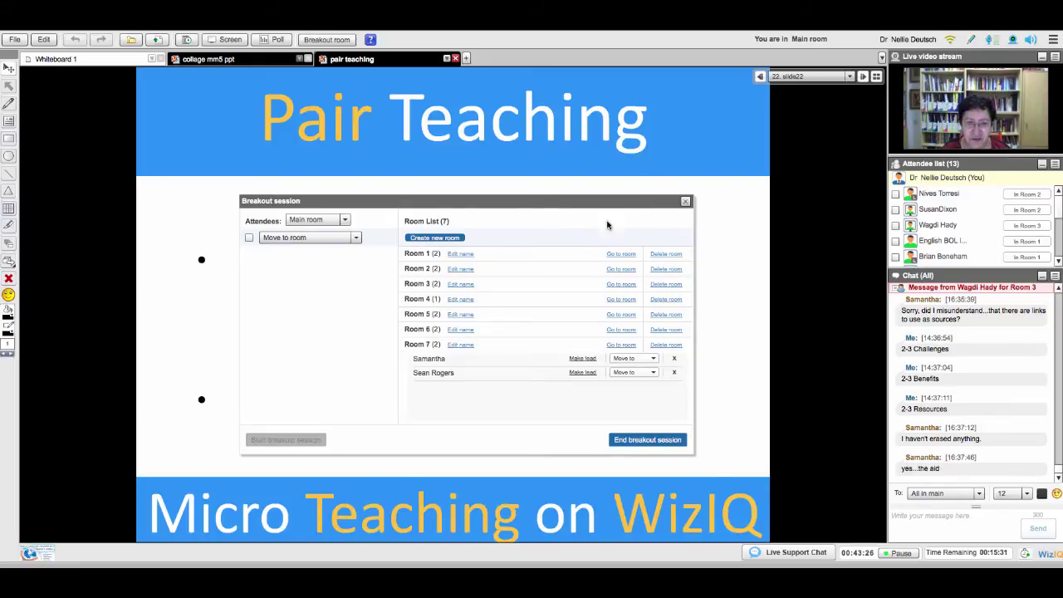
# Step: Reposition the Breakout session window over the slide, enter Room 1, and move the window clear of its whiteboard notes
pyautogui.moveTo(627, 204); pyautogui.dragTo(735, 226)
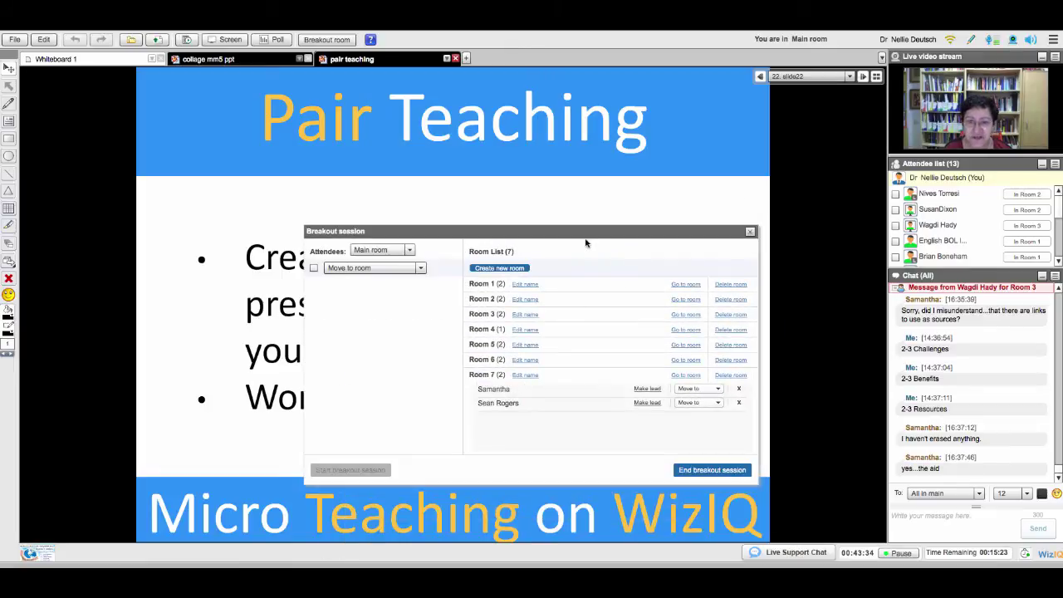
pyautogui.moveTo(598, 235); pyautogui.dragTo(563, 164)
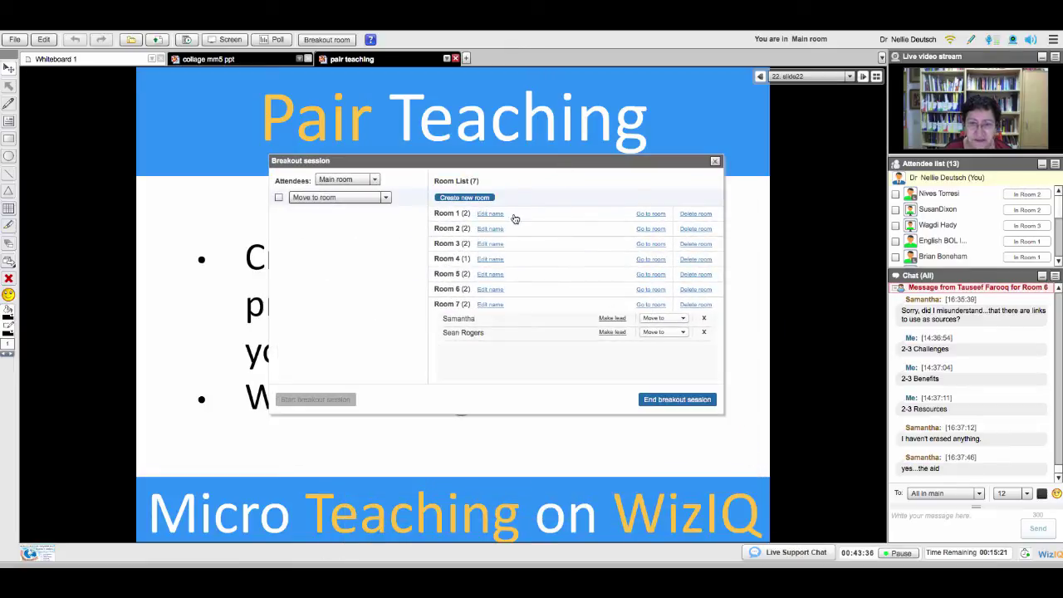
pyautogui.click(648, 214)
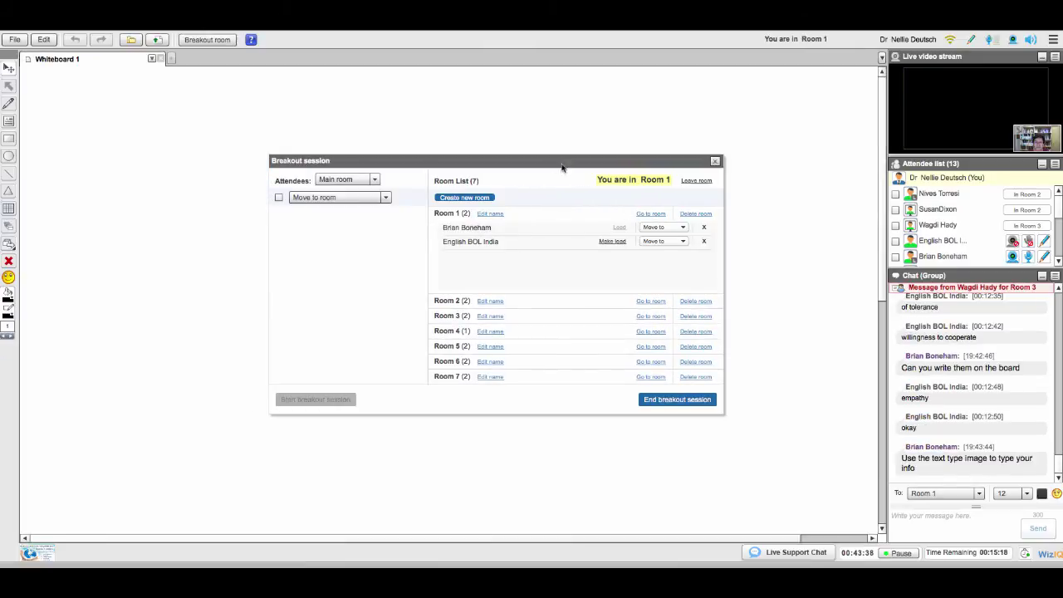
pyautogui.moveTo(561, 166); pyautogui.dragTo(815, 88)
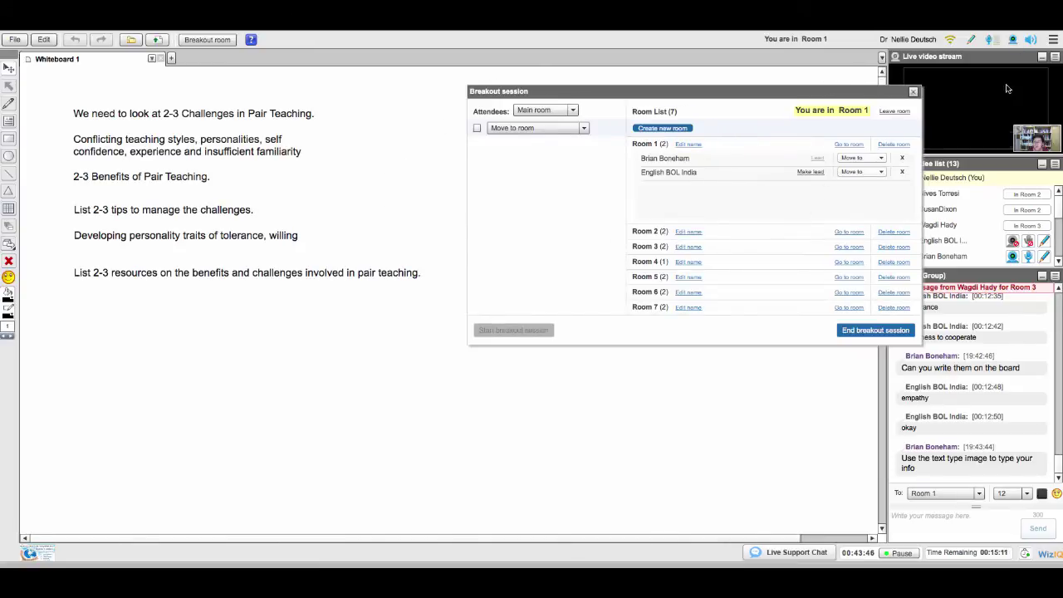
# Step: Review the whiteboards of Room 2 and Room 3, and move the Breakout session window off the attendee list
pyautogui.click(852, 235)
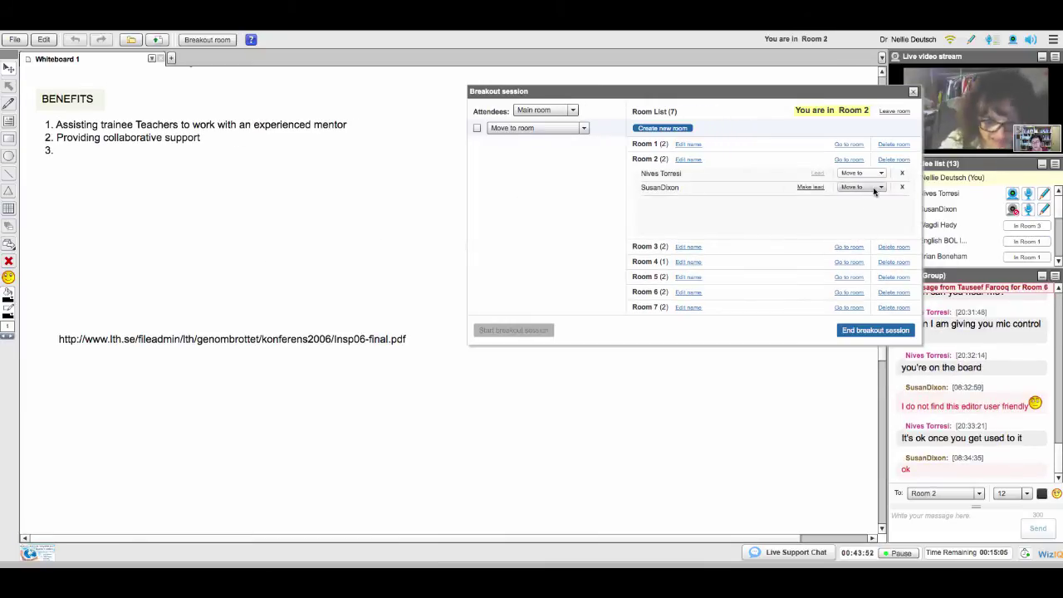
pyautogui.click(848, 247)
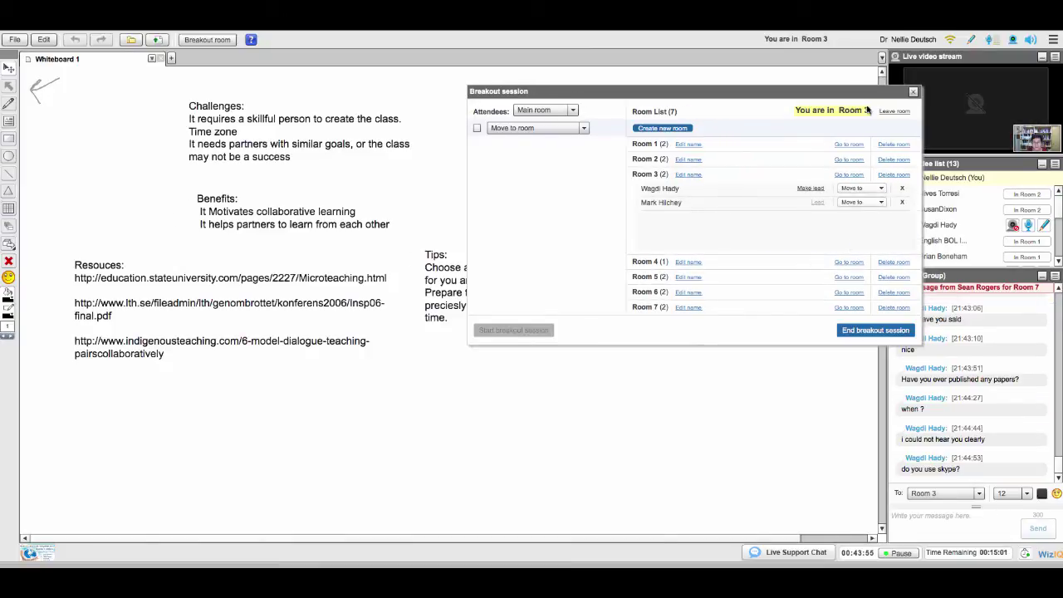
pyautogui.moveTo(822, 95); pyautogui.dragTo(753, 120)
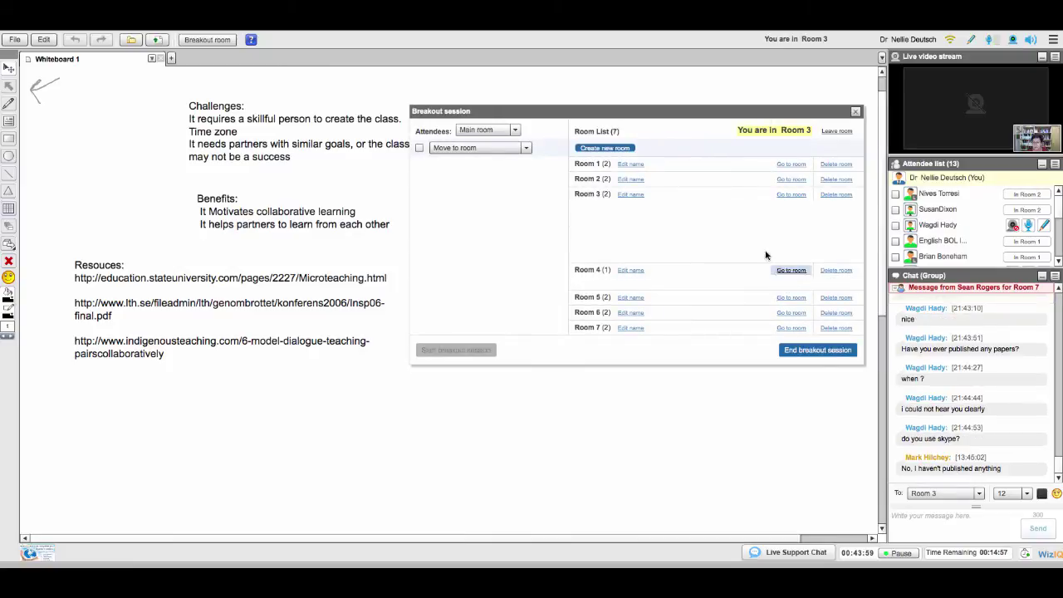
# Step: Visit Room 4 and Room 5 to review their shared content and chat, keeping the Breakout session window clear of the notes
pyautogui.click(781, 276)
pyautogui.moveTo(662, 110); pyautogui.dragTo(975, 131)
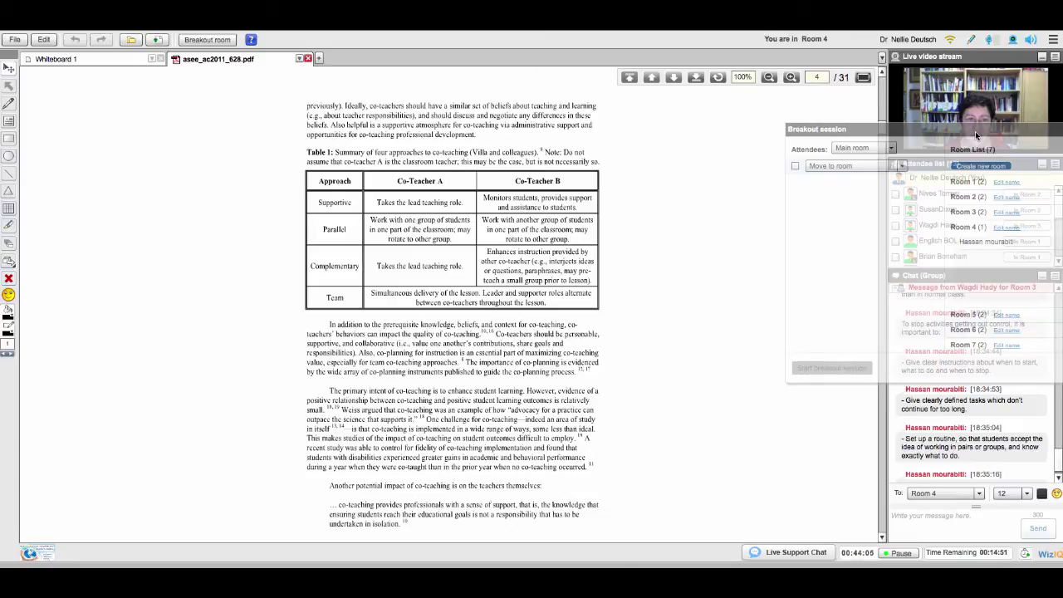
pyautogui.moveTo(975, 131); pyautogui.dragTo(555, 92)
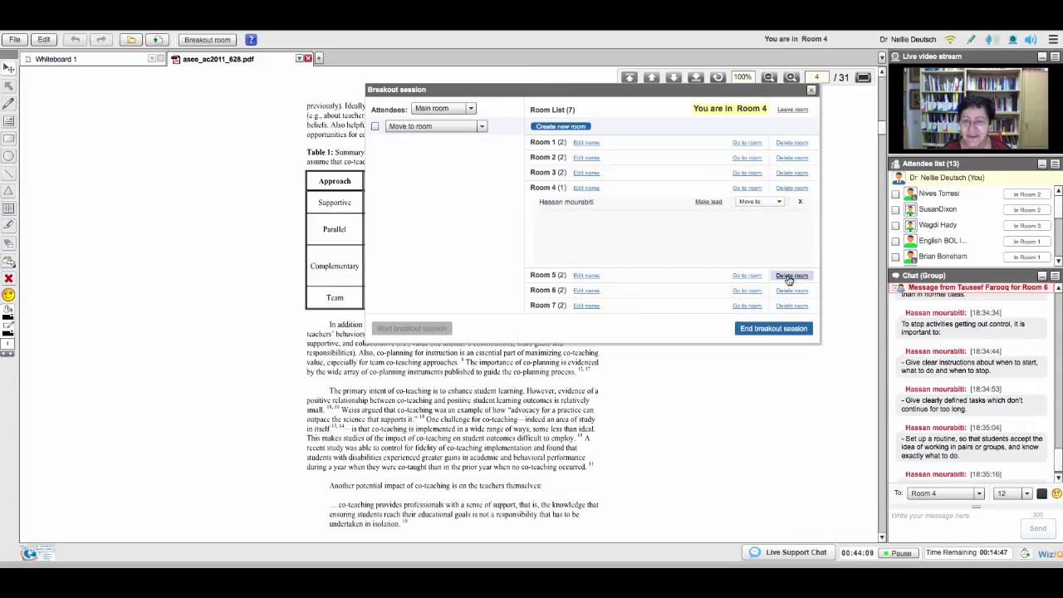
pyautogui.click(745, 275)
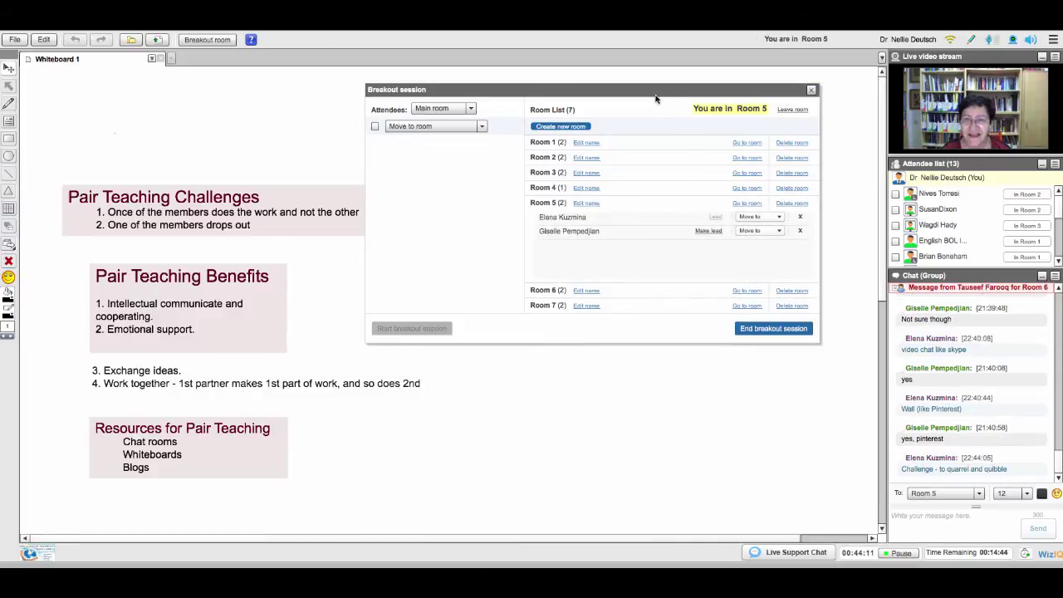
pyautogui.moveTo(655, 99); pyautogui.dragTo(701, 115)
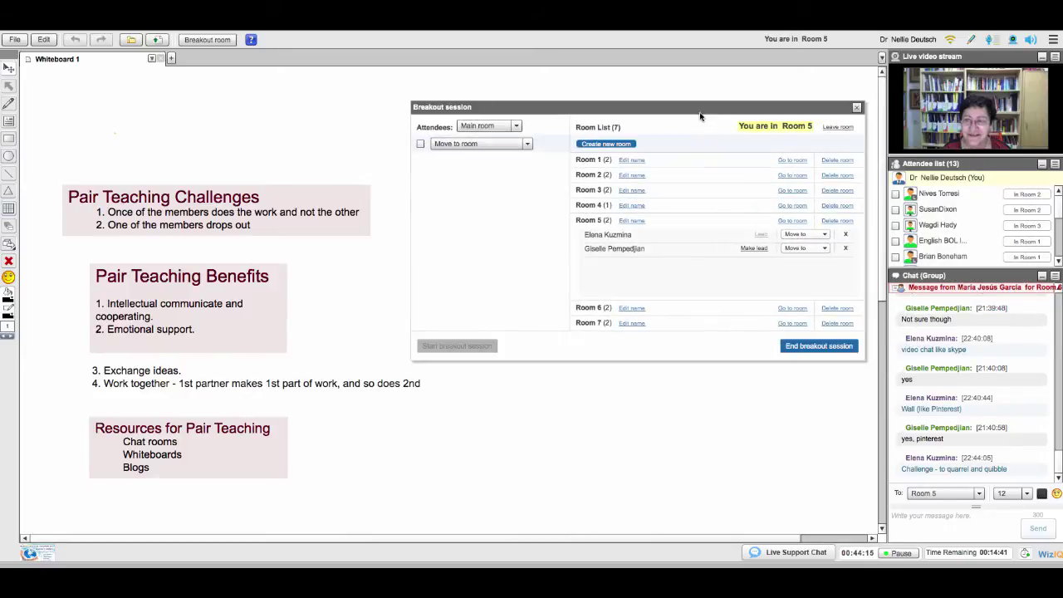
# Step: Check the whiteboards and chats of Room 6 and Room 7, and return to the main room
pyautogui.click(802, 311)
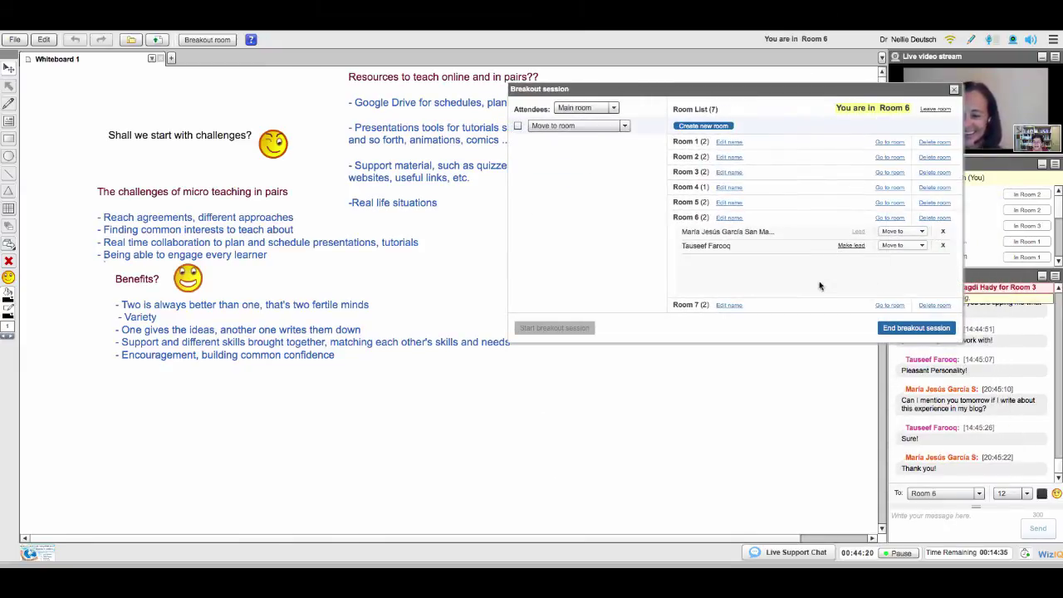
pyautogui.click(885, 305)
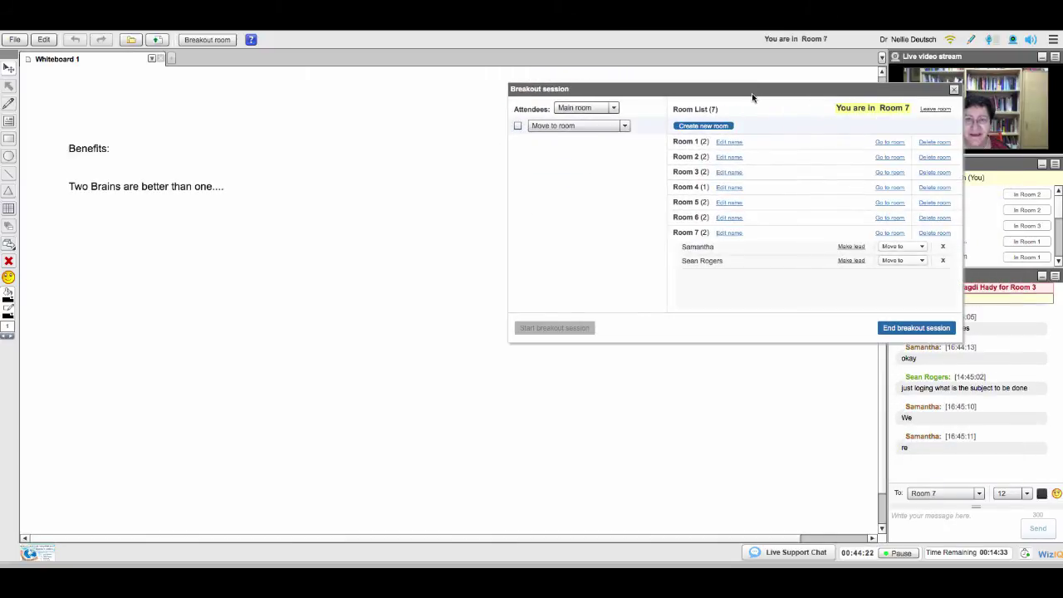
pyautogui.moveTo(753, 89); pyautogui.dragTo(626, 86)
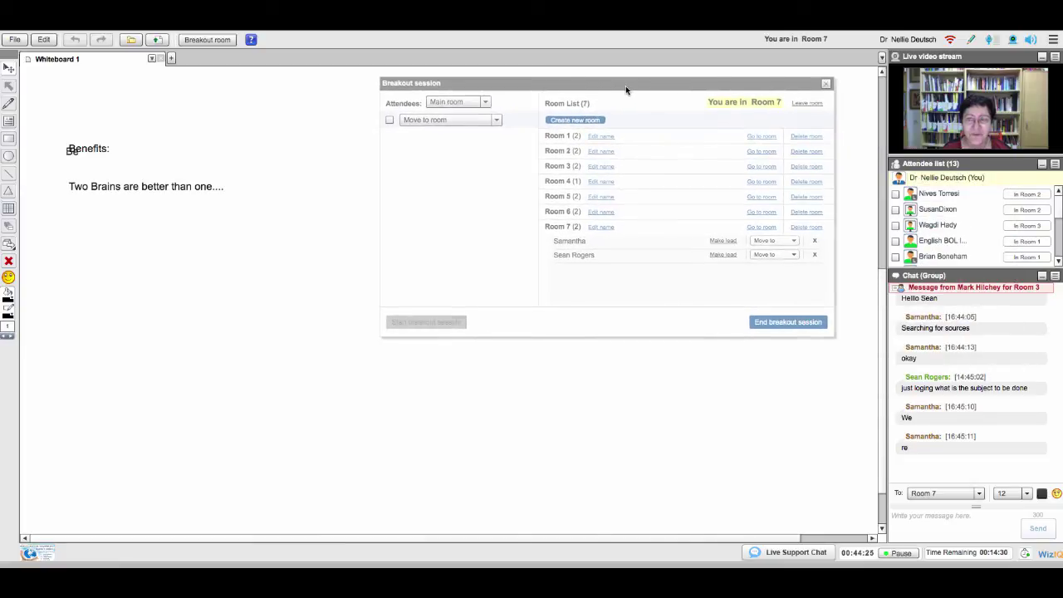
pyautogui.click(805, 104)
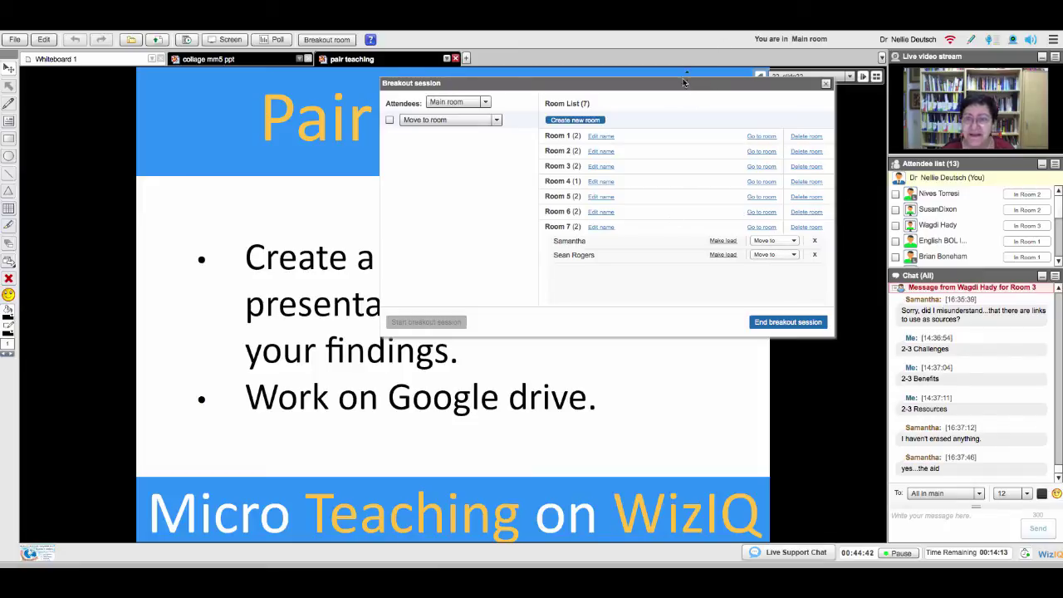
# Step: End the breakout session for all rooms and move the Breakout session window off the slide text
pyautogui.moveTo(673, 87); pyautogui.dragTo(618, 83)
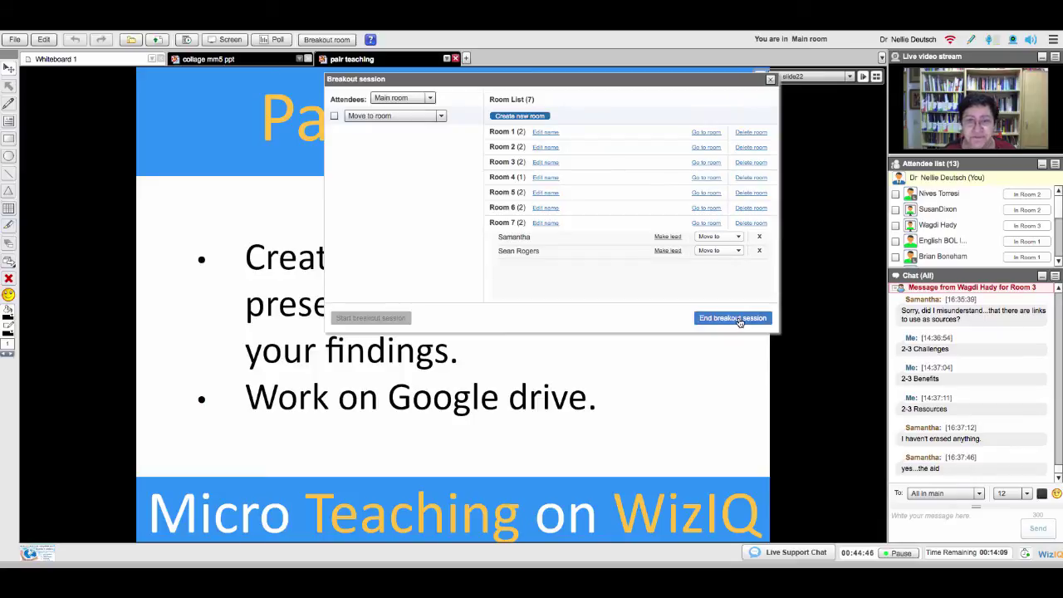
pyautogui.click(735, 319)
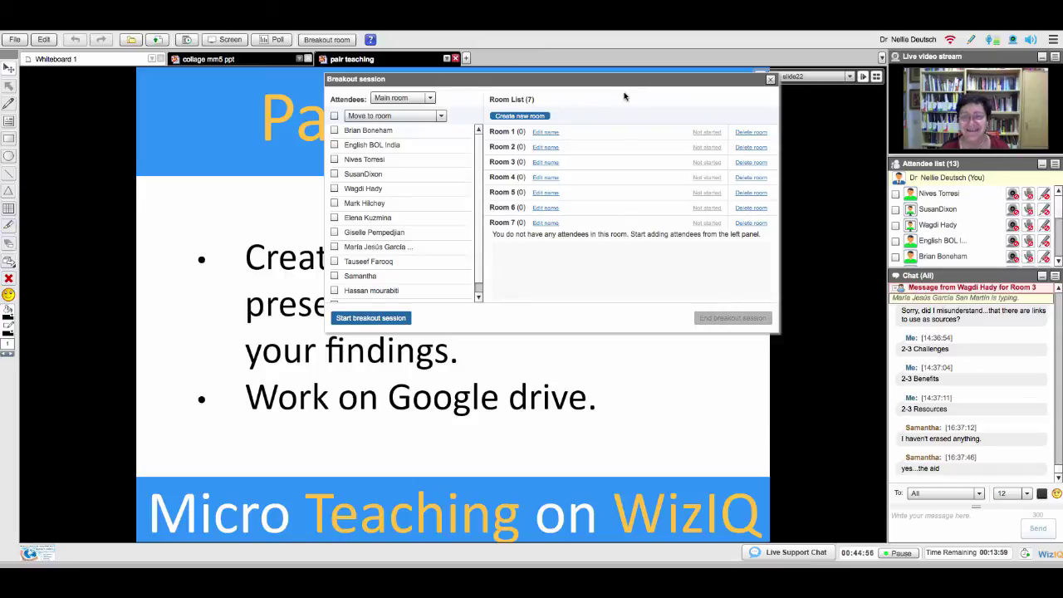
pyautogui.moveTo(624, 97); pyautogui.dragTo(955, 366)
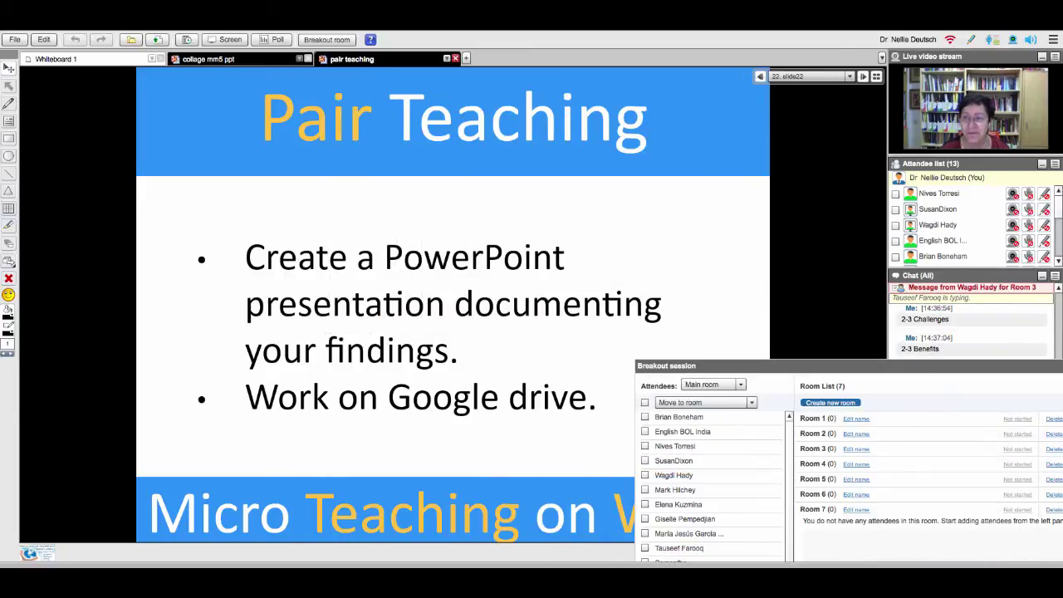
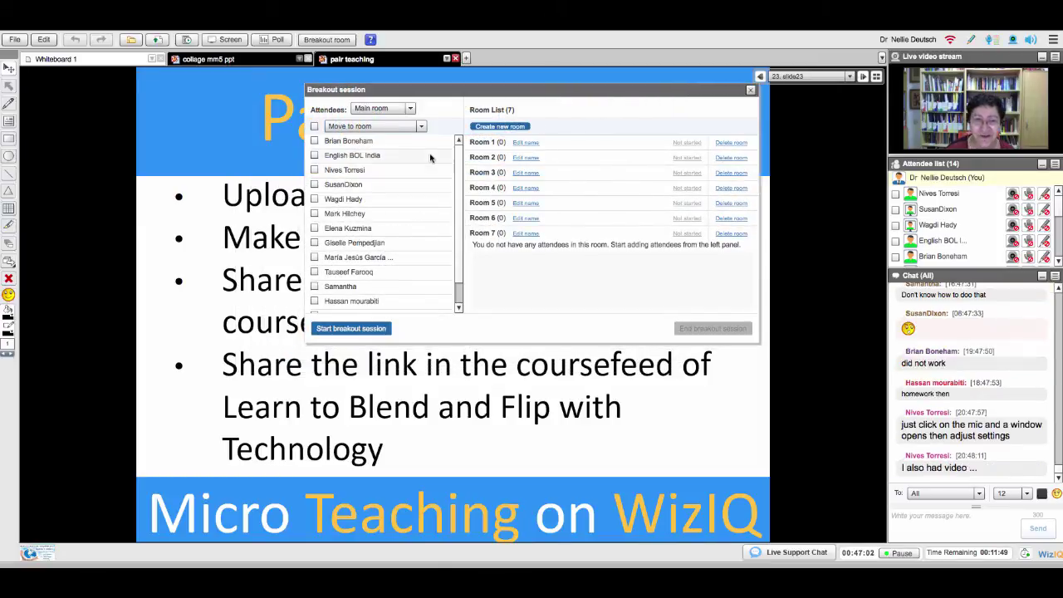
# Step: Assign the first two attendees in the main room list to Room 1
pyautogui.click(314, 142)
pyautogui.click(314, 155)
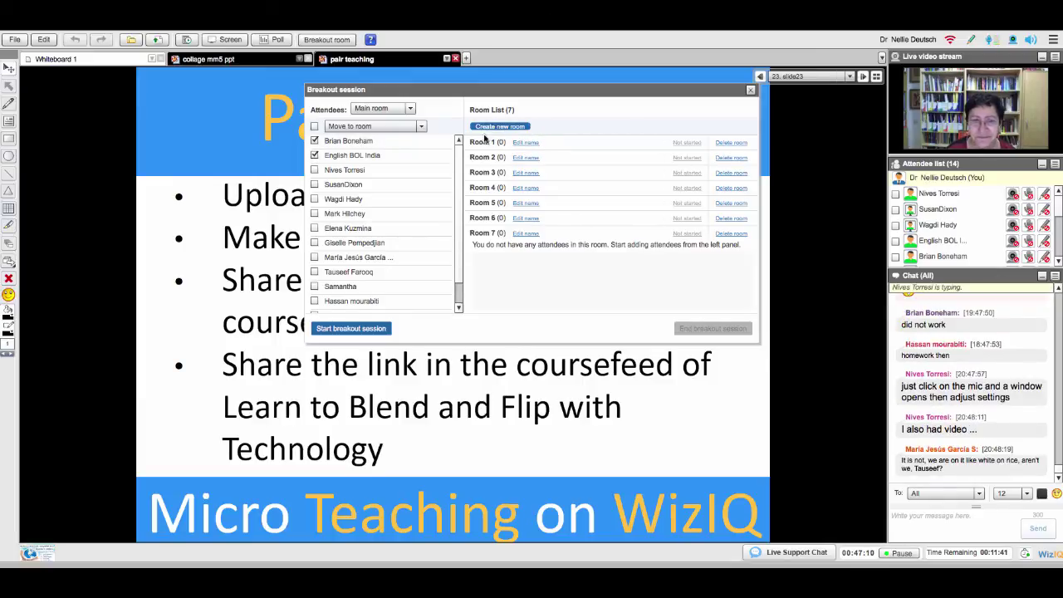
pyautogui.click(422, 125)
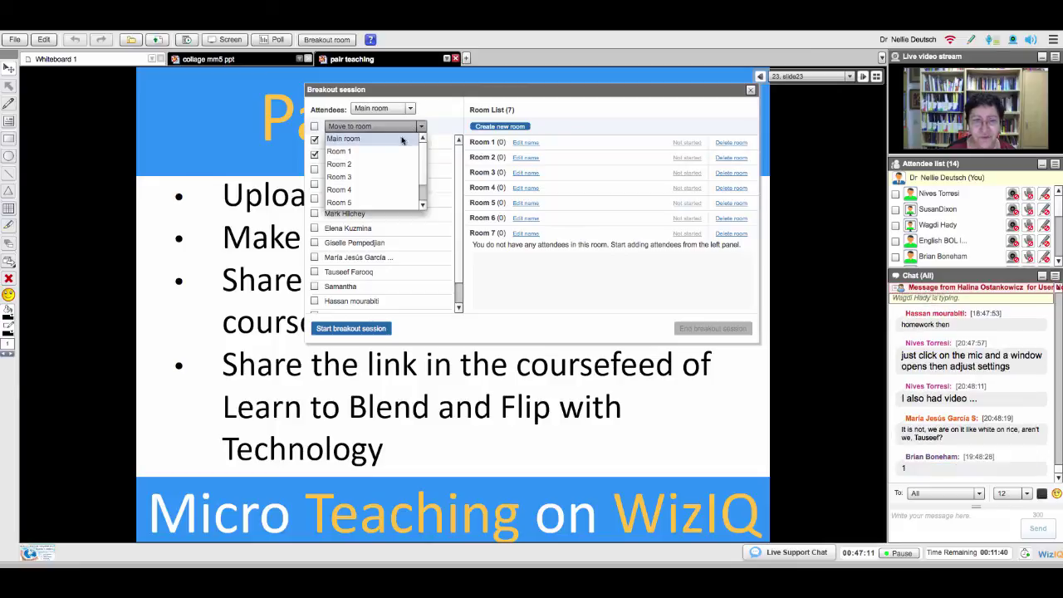
pyautogui.click(359, 153)
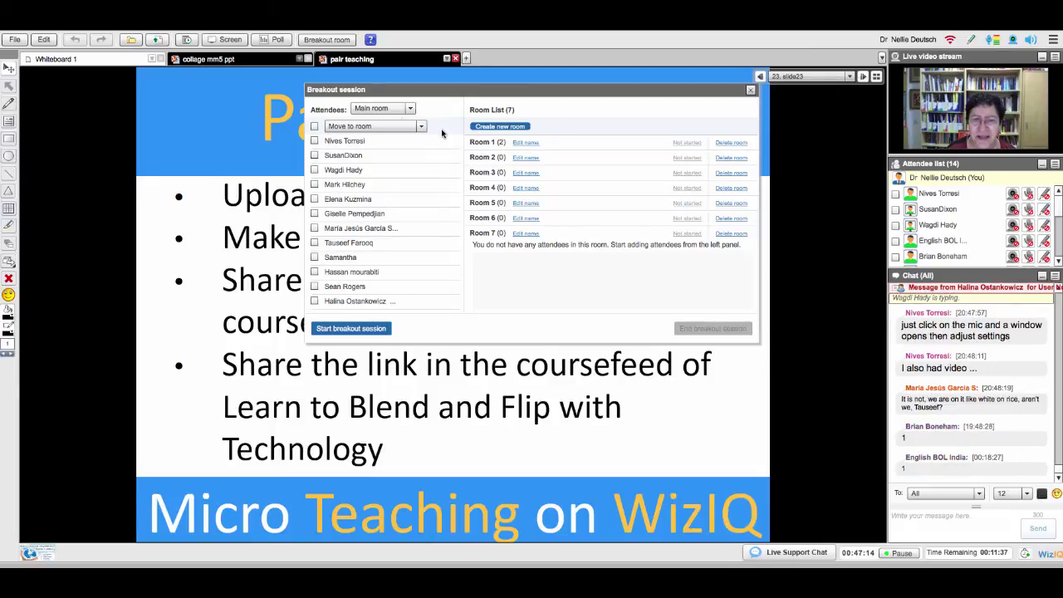
# Step: Assign the two attendees now heading the main room list to Room 2
pyautogui.click(386, 126)
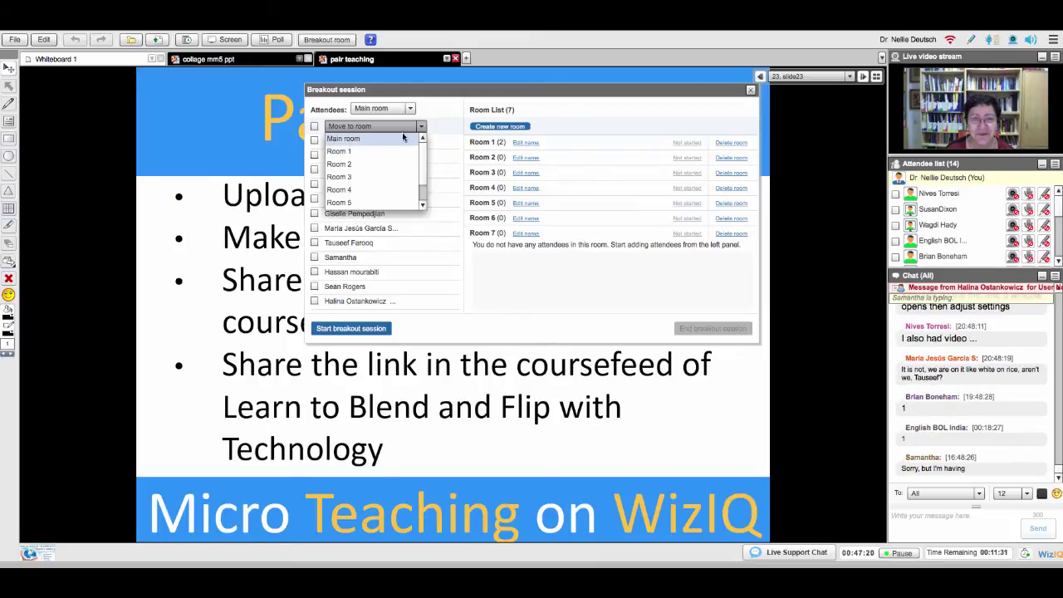
pyautogui.click(451, 130)
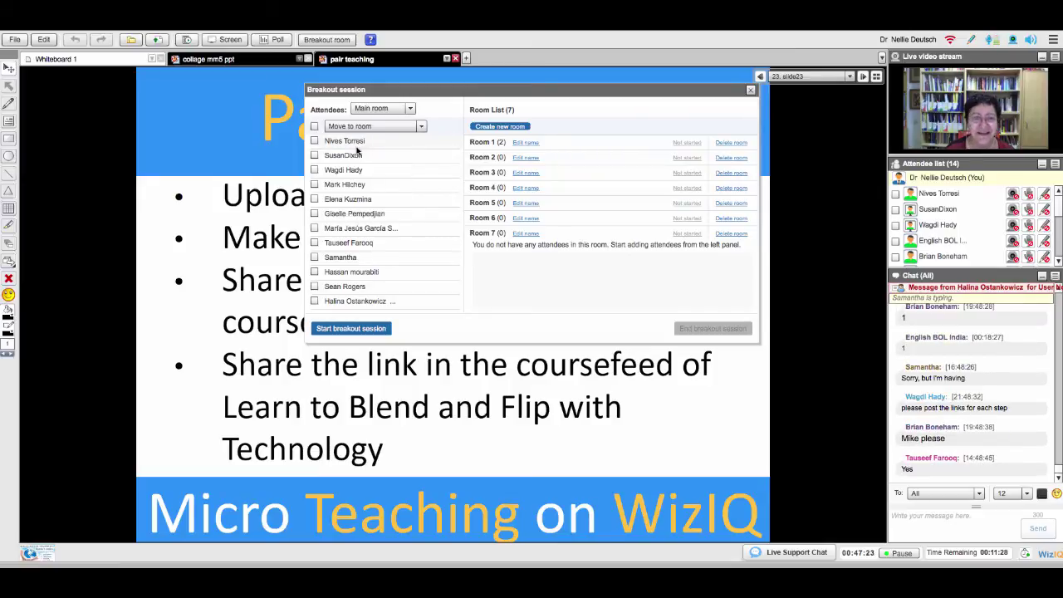
pyautogui.click(314, 155)
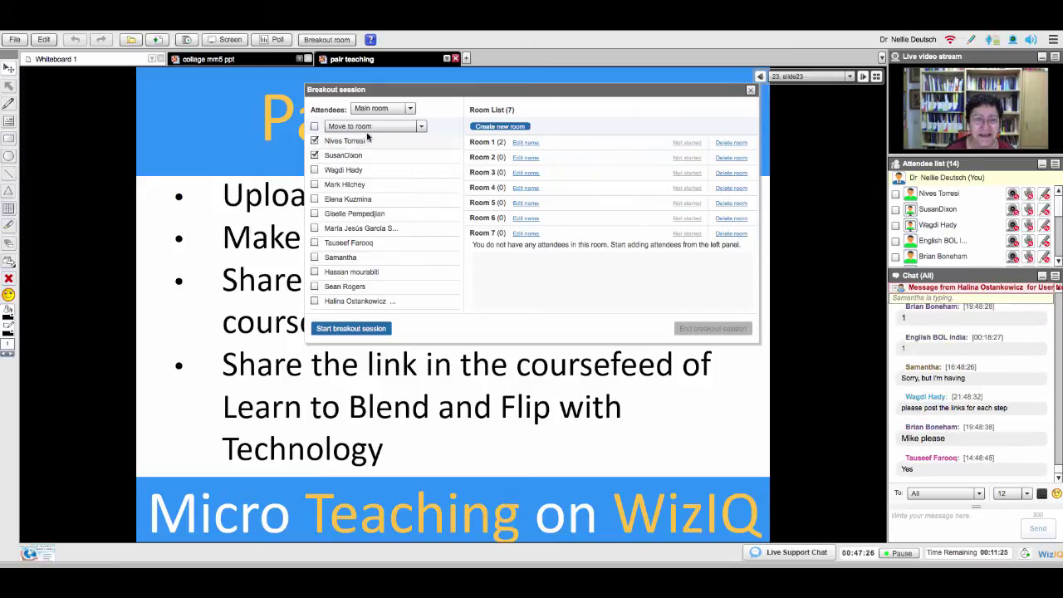
pyautogui.click(420, 125)
pyautogui.click(339, 165)
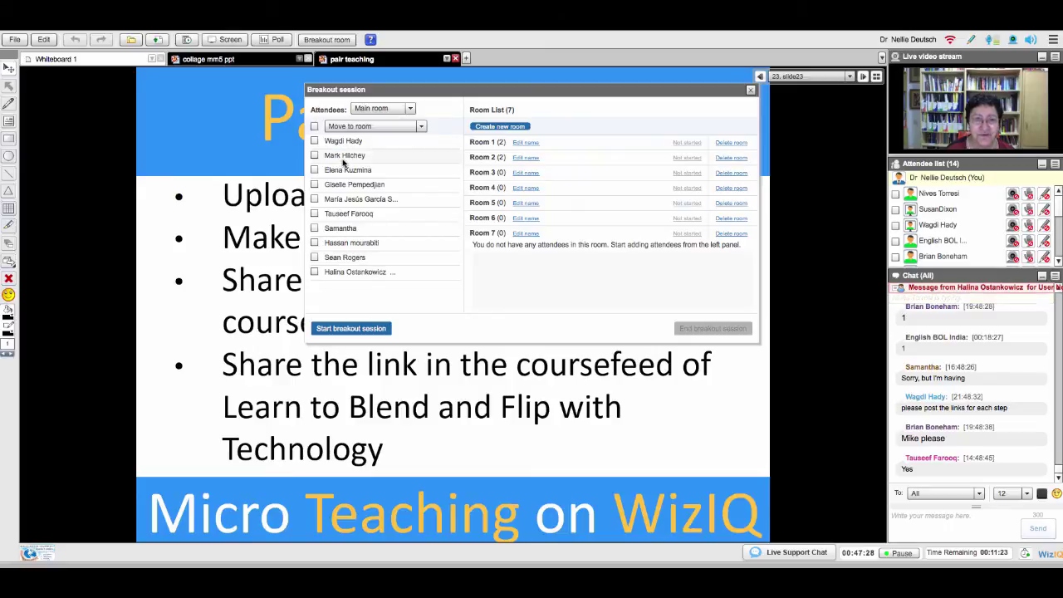
# Step: Assign the next two unassigned attendees to Room 3 and the pair after them to Room 4
pyautogui.click(313, 155)
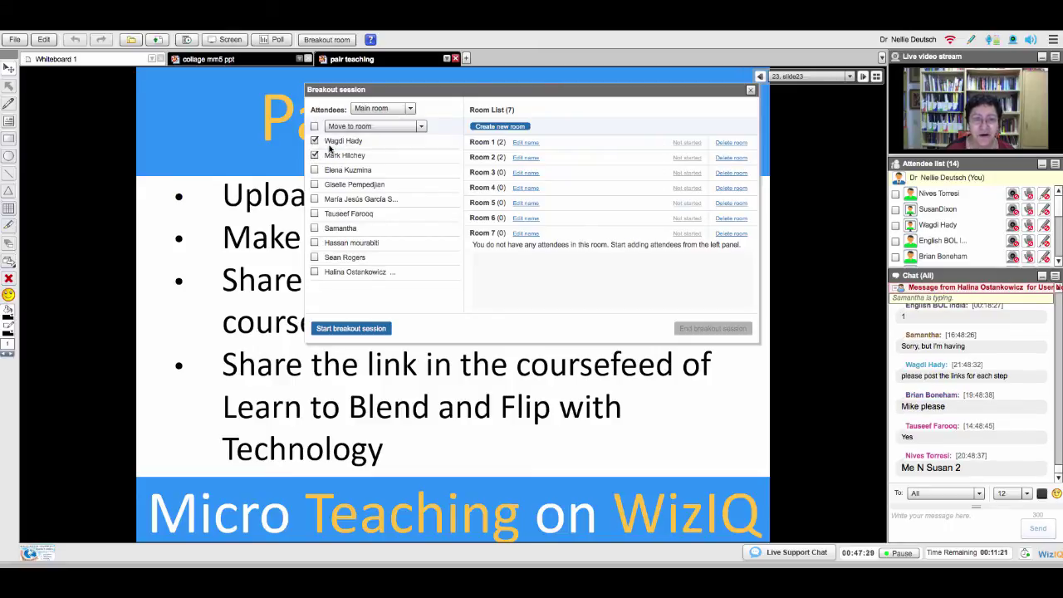
pyautogui.click(407, 127)
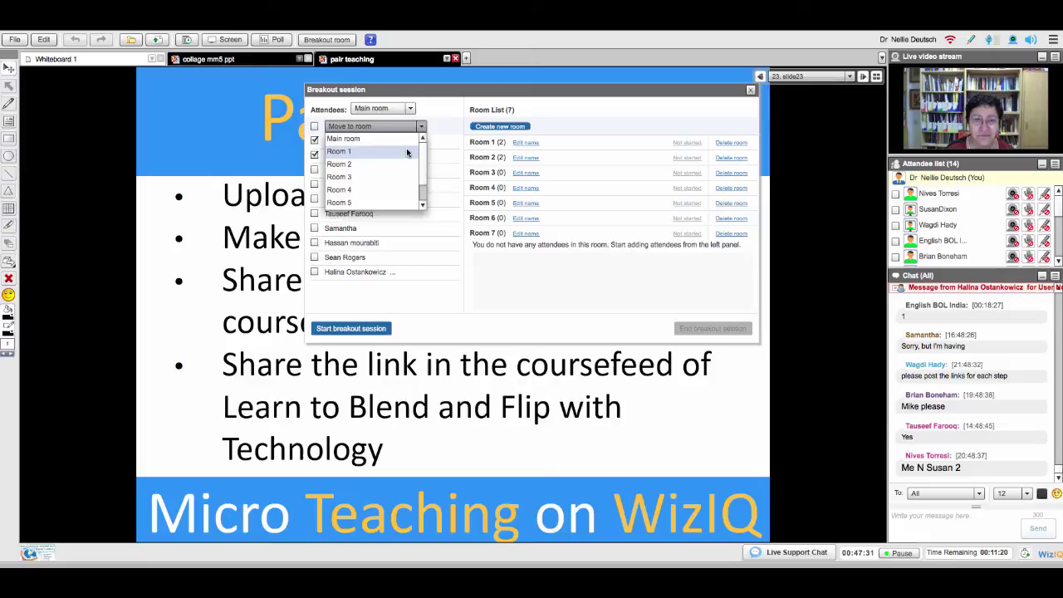
pyautogui.click(356, 177)
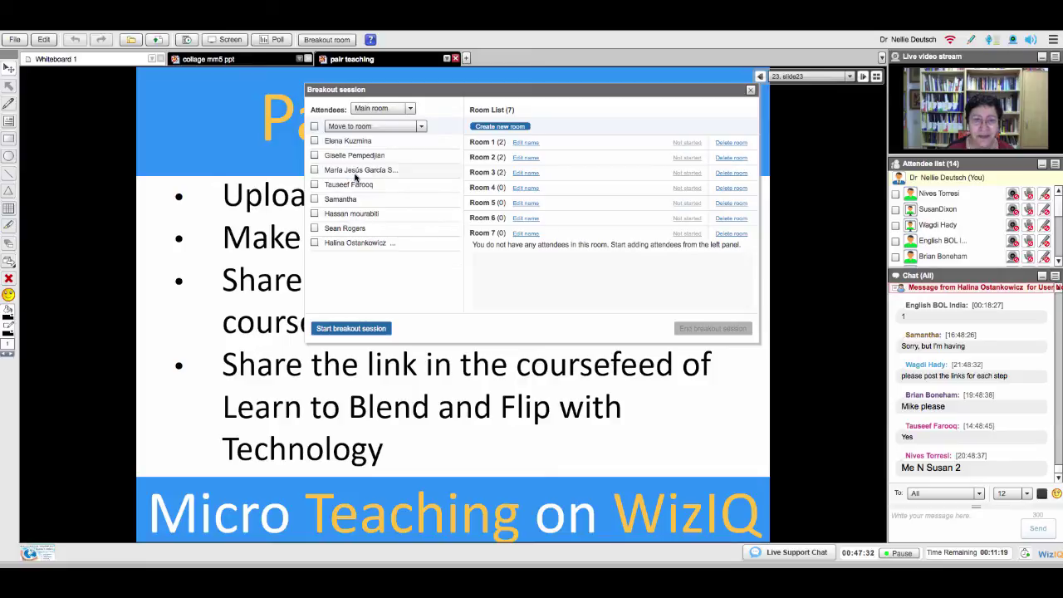
pyautogui.click(314, 141)
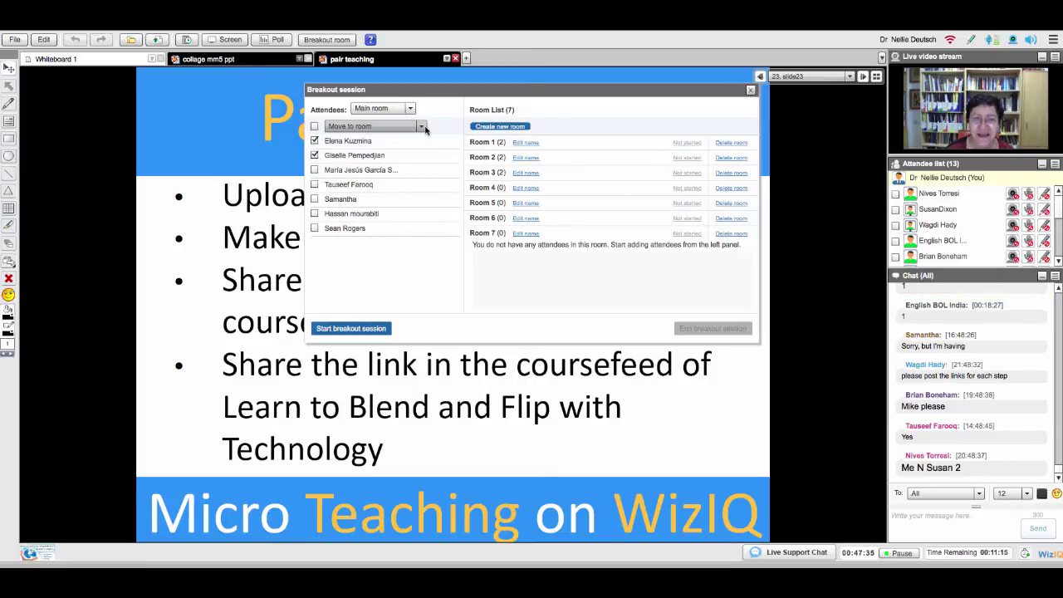
pyautogui.click(425, 127)
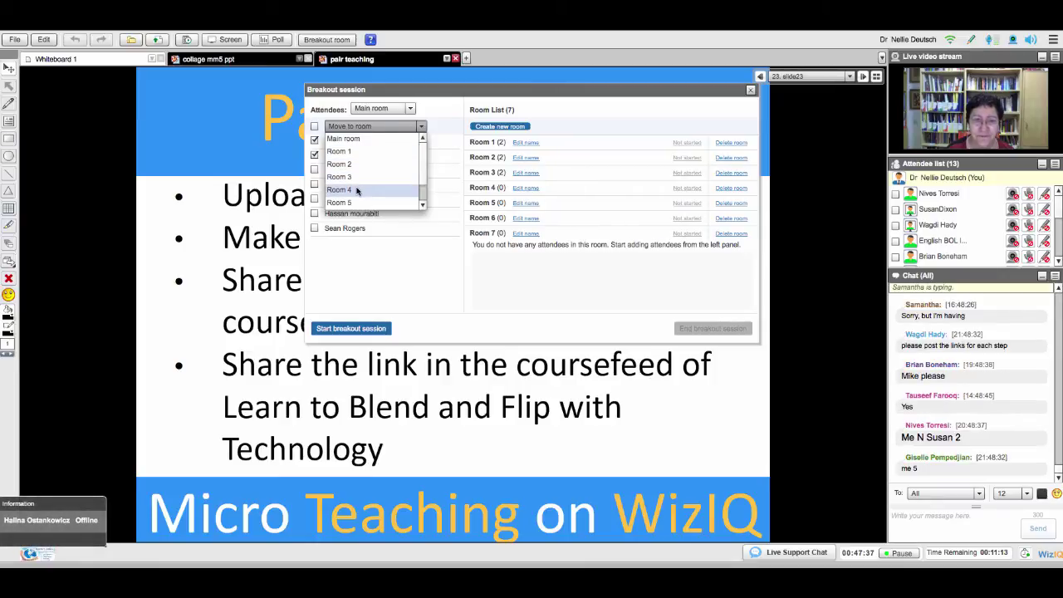
pyautogui.click(390, 190)
# Step: Assign the first two of the five remaining main room attendees to Room 5
pyautogui.click(314, 142)
pyautogui.click(314, 155)
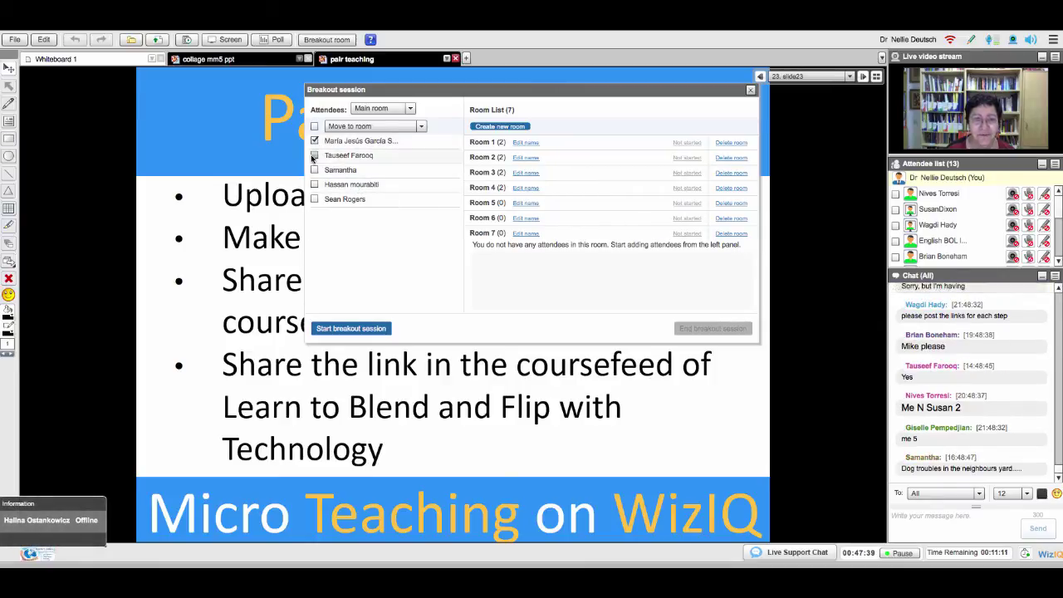
pyautogui.click(424, 127)
pyautogui.click(349, 203)
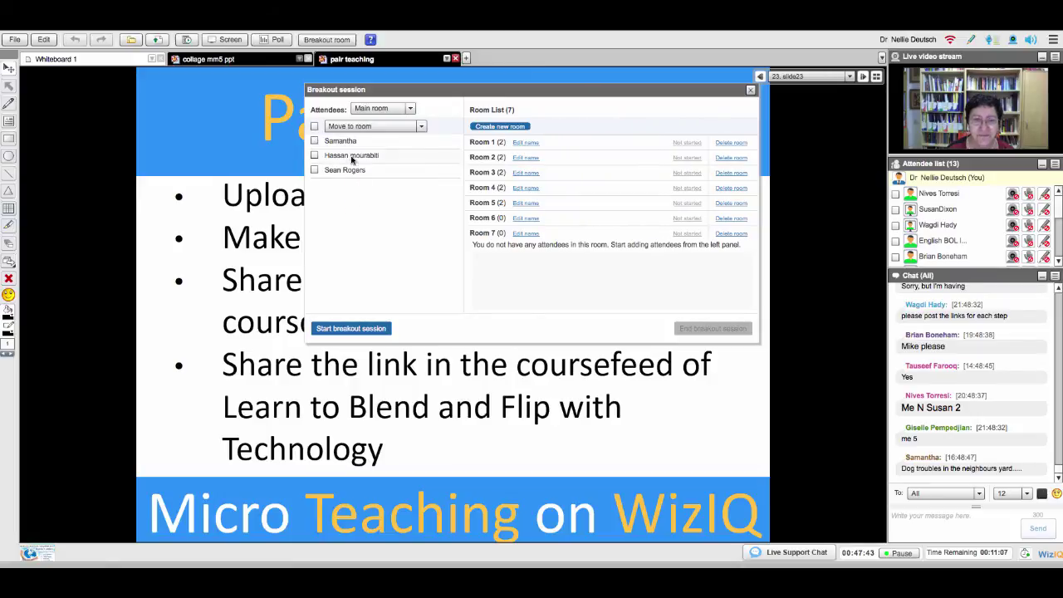
# Step: Assign the first and third of the remaining attendees to Room 7, leaving the middle one in the main room
pyautogui.click(314, 141)
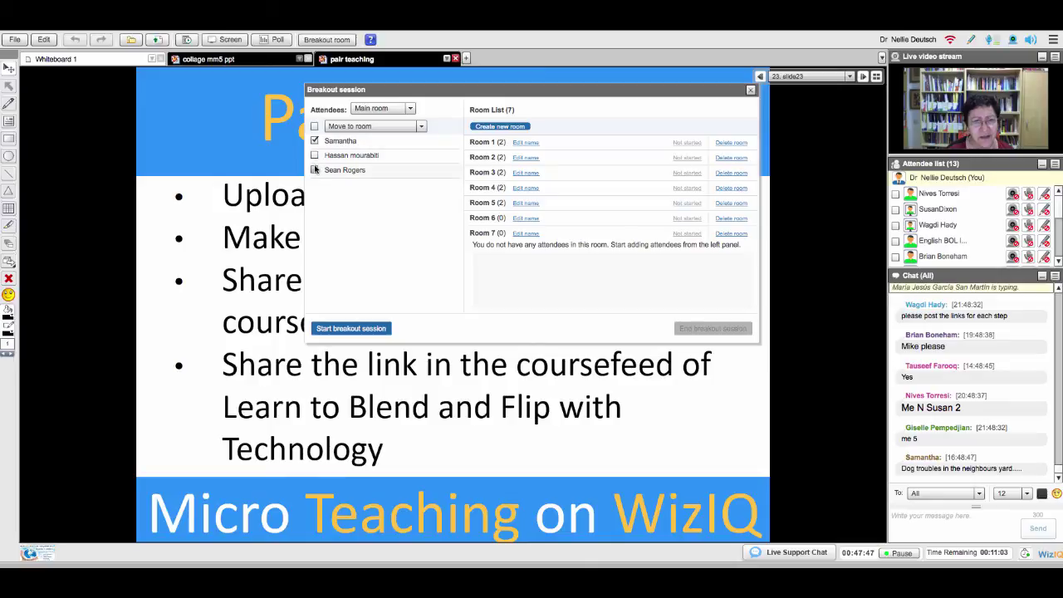
pyautogui.click(422, 127)
pyautogui.scroll(-1, 421, 193)
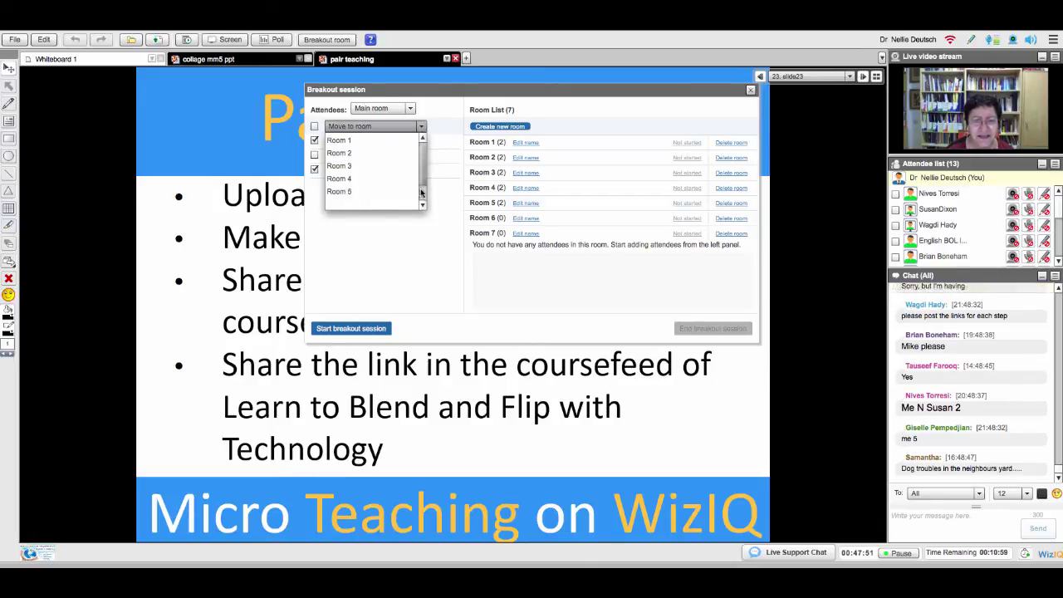
pyautogui.scroll(-2, 421, 193)
pyautogui.click(361, 206)
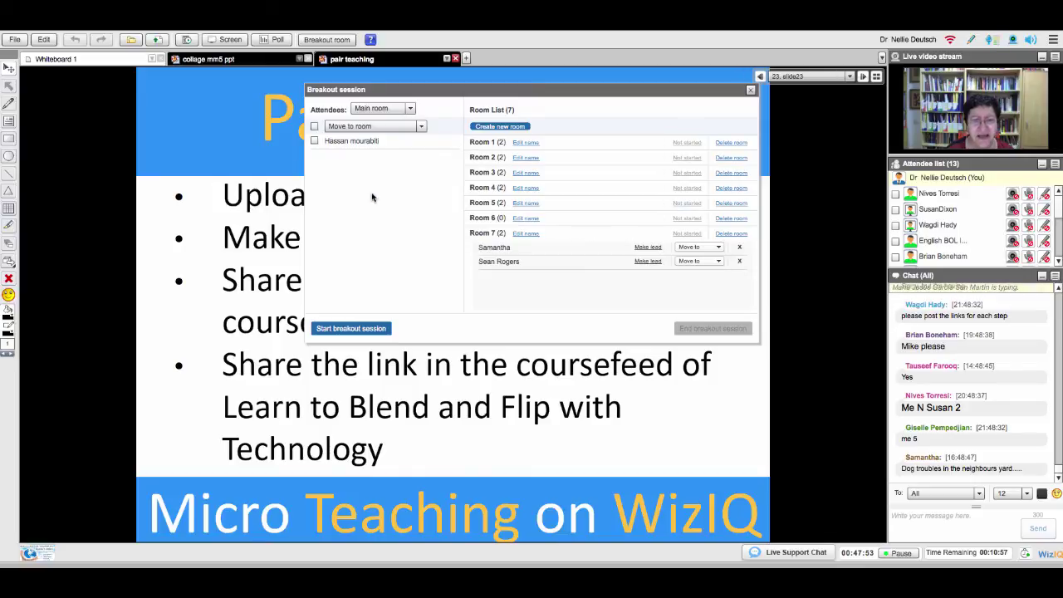
pyautogui.click(422, 127)
pyautogui.scroll(-2, 415, 206)
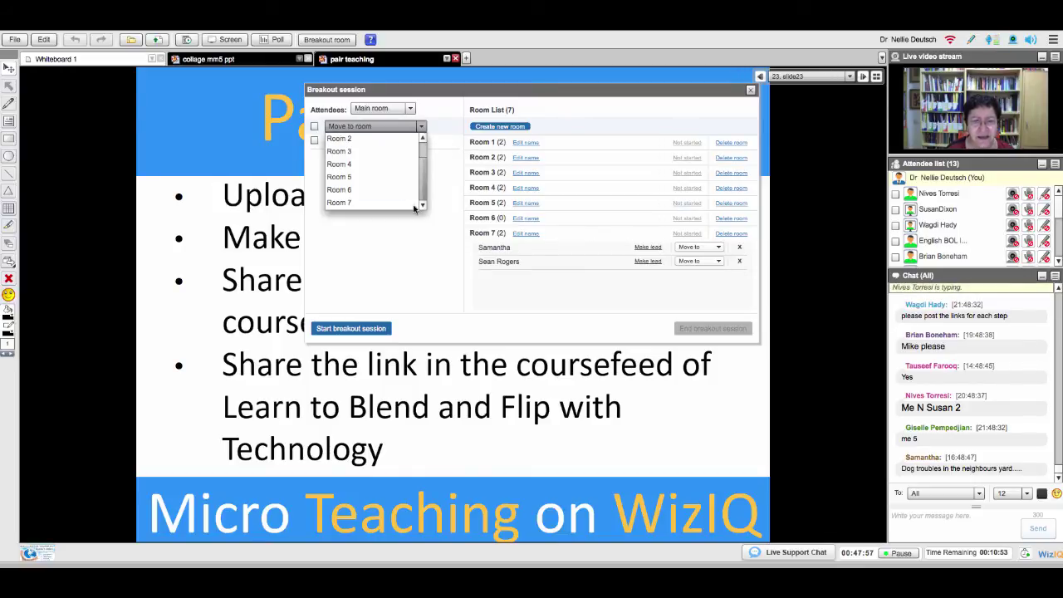
pyautogui.click(409, 244)
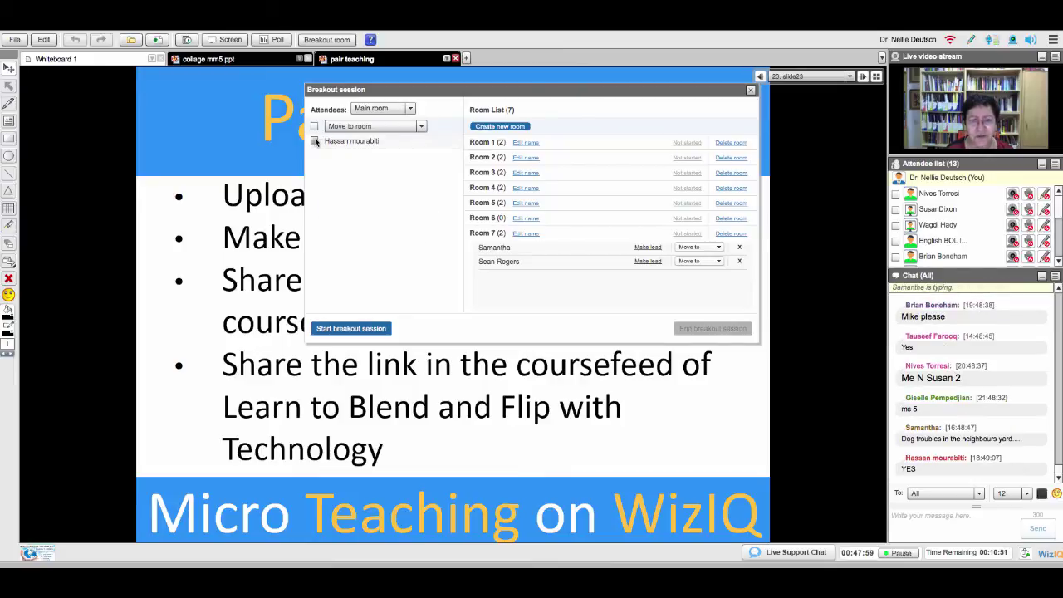
pyautogui.click(719, 248)
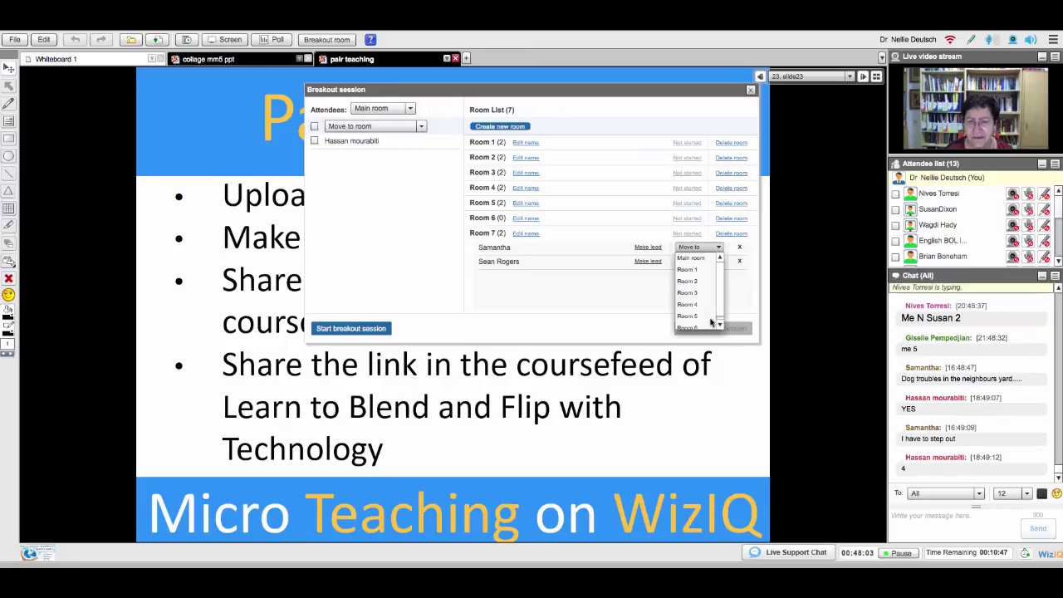
pyautogui.scroll(-1, 710, 322)
pyautogui.click(502, 285)
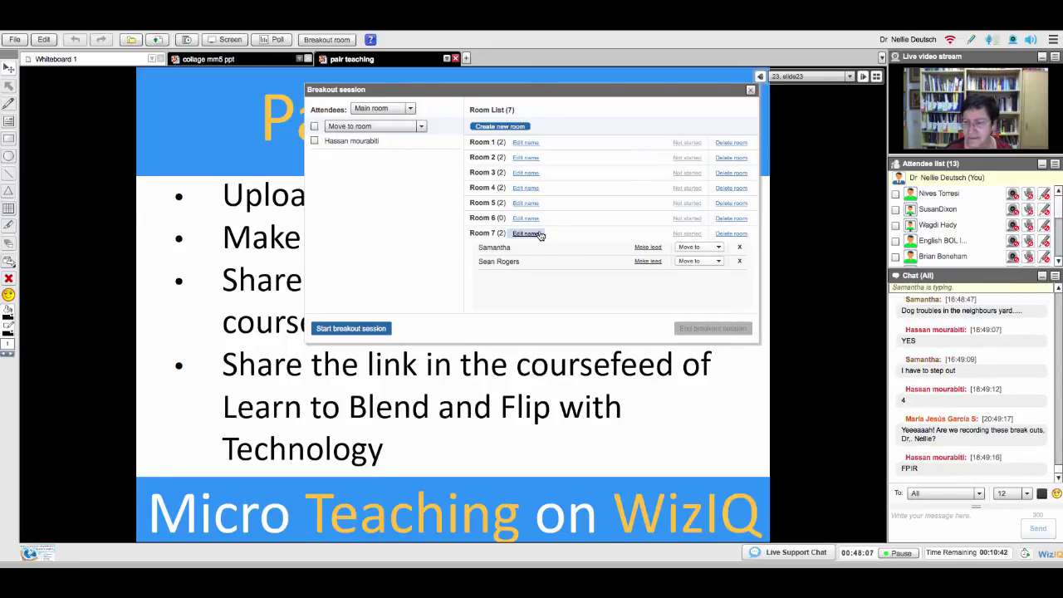
# Step: Try to move the last unassigned main room attendee to Room 4
pyautogui.click(420, 128)
pyautogui.scroll(-2, 390, 191)
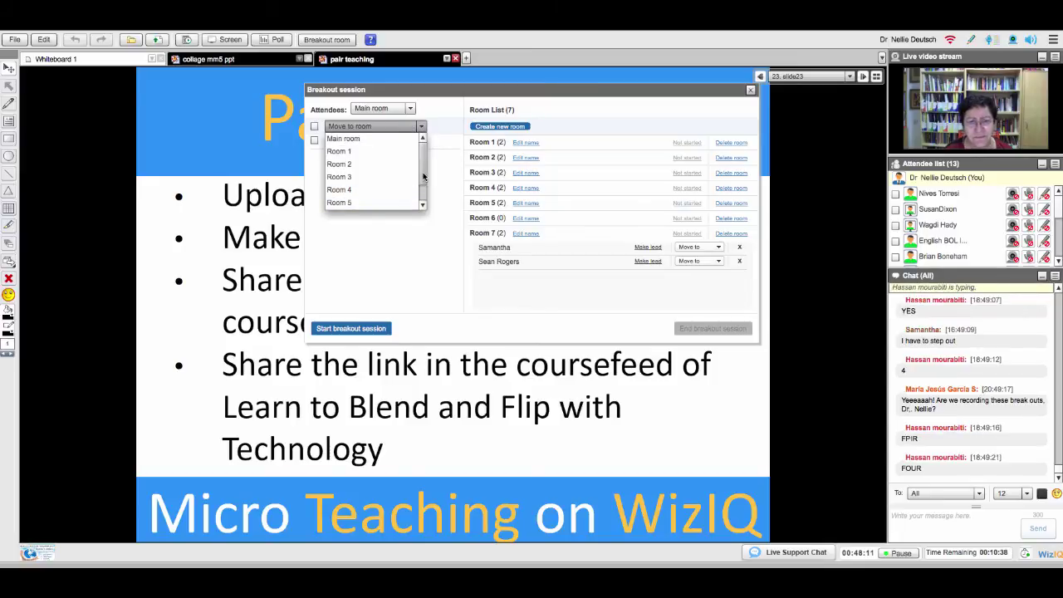
pyautogui.click(351, 190)
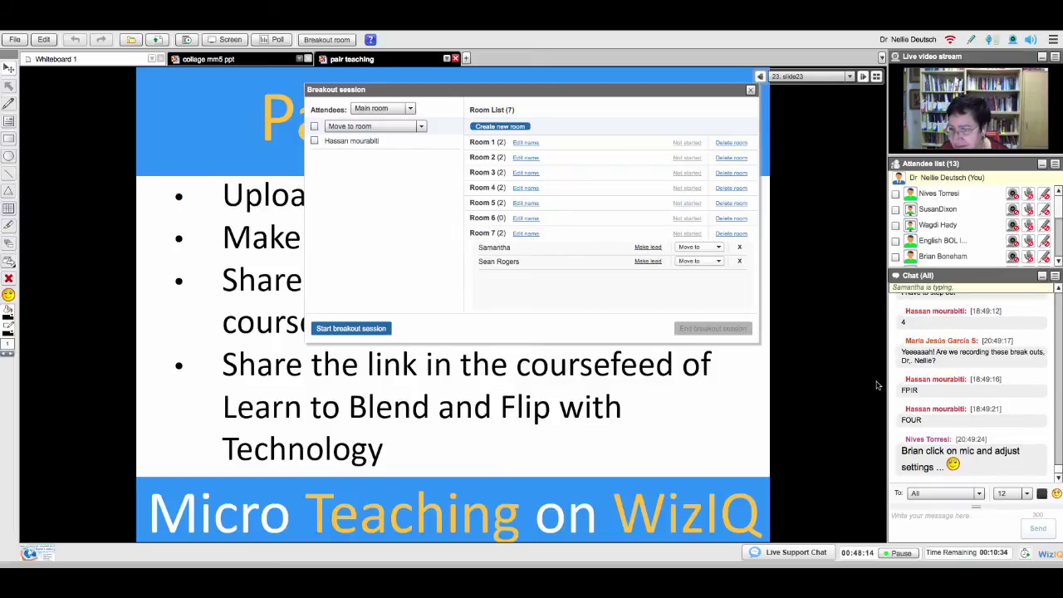
# Step: Move the last unassigned attendee from the main room to Room 4
pyautogui.click(422, 126)
pyautogui.click(372, 192)
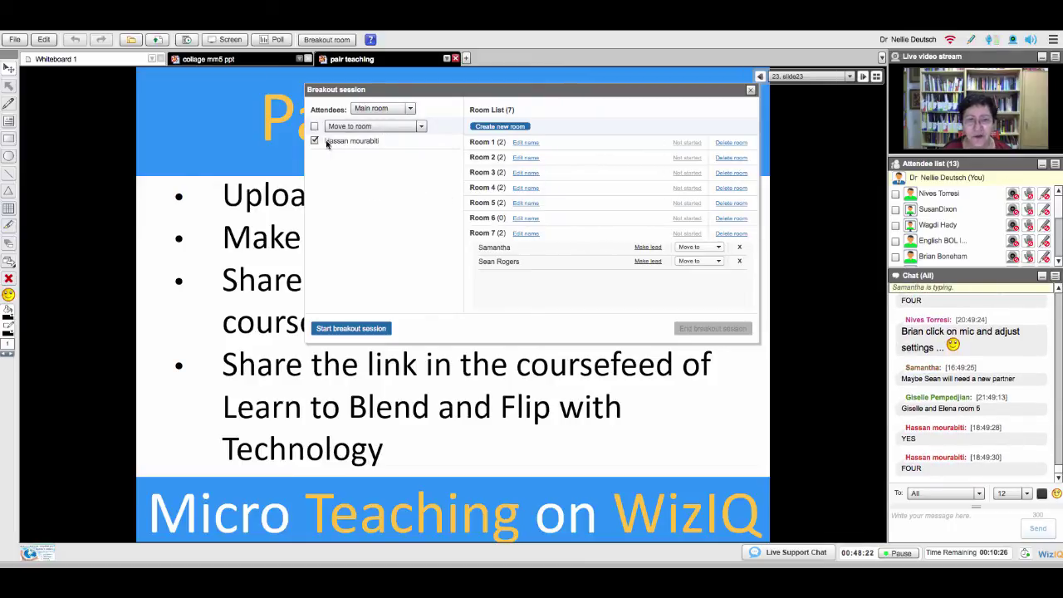
pyautogui.click(421, 126)
pyautogui.click(355, 191)
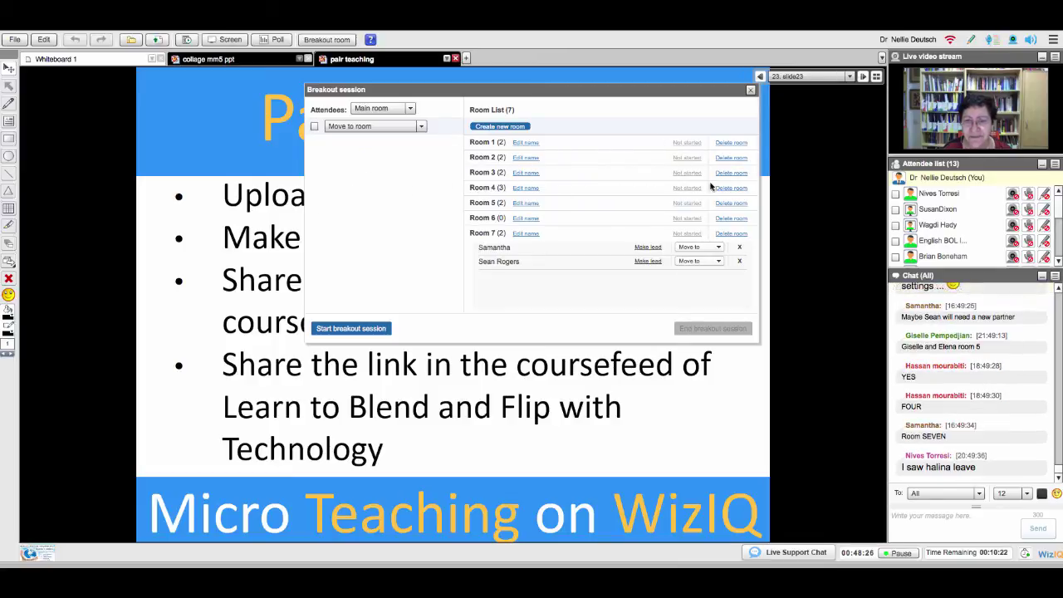
# Step: Examine which attendees are assigned to Room 4 and Room 6
pyautogui.click(487, 189)
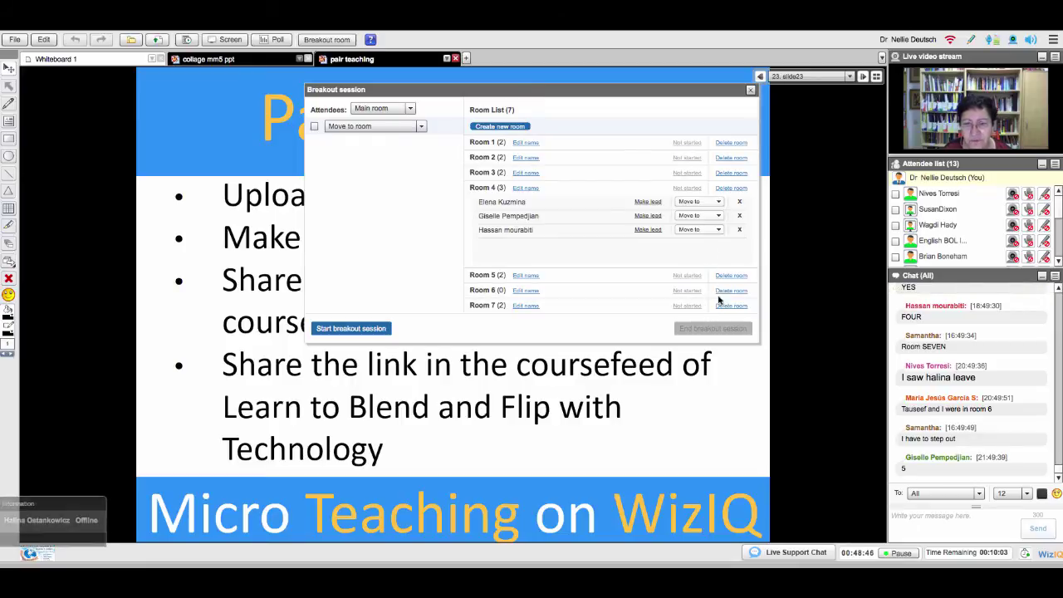
pyautogui.click(485, 291)
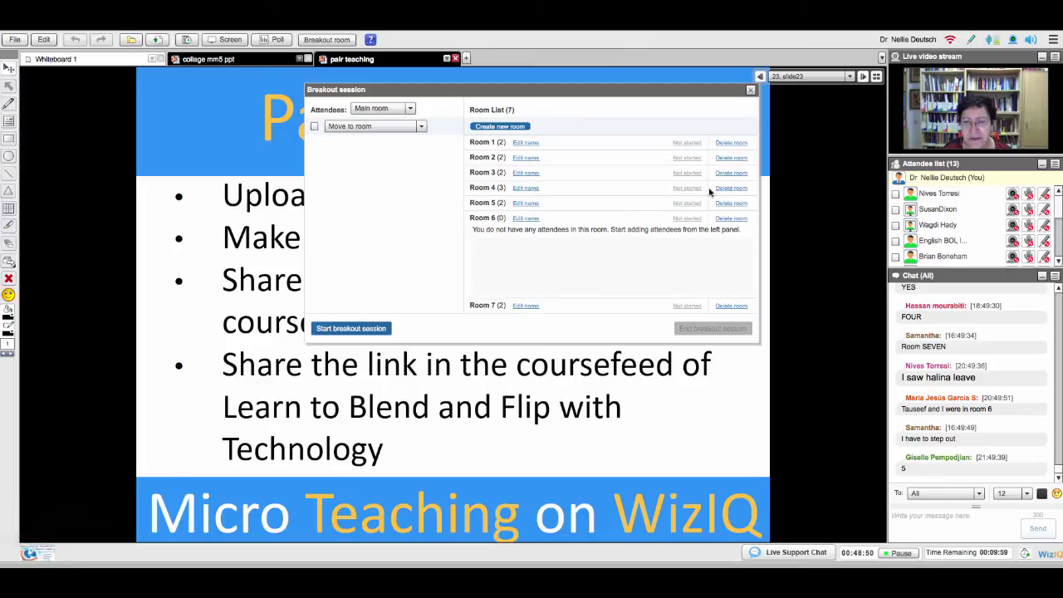
pyautogui.click(422, 129)
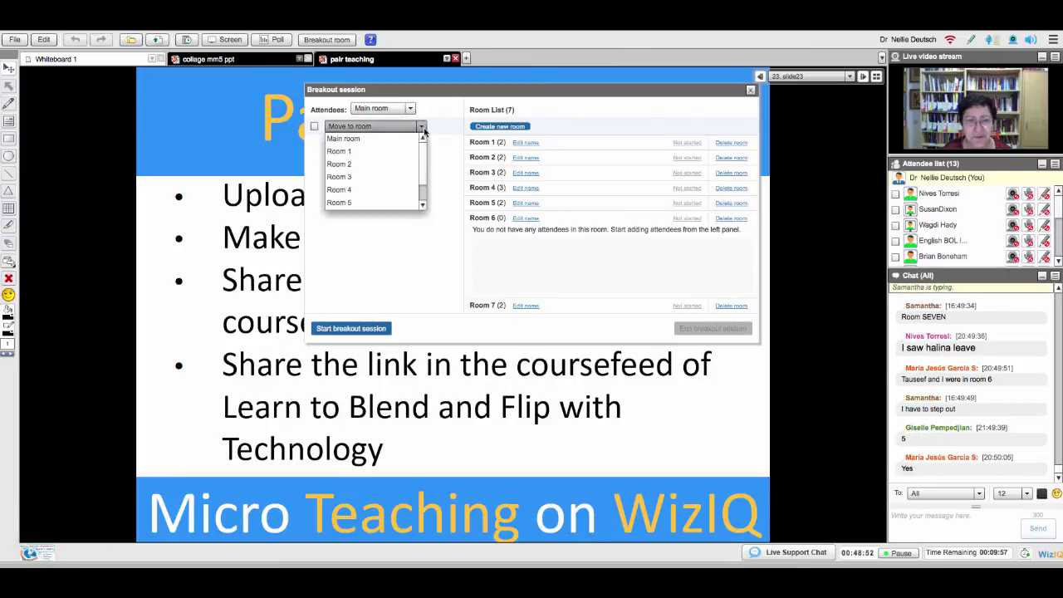
pyautogui.click(453, 248)
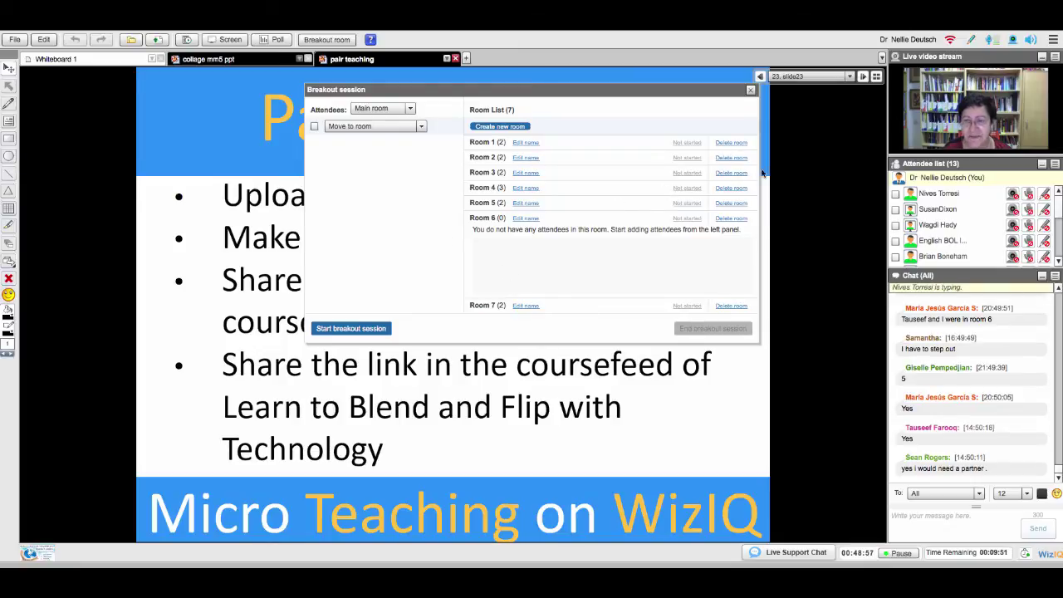
pyautogui.click(409, 109)
pyautogui.click(385, 127)
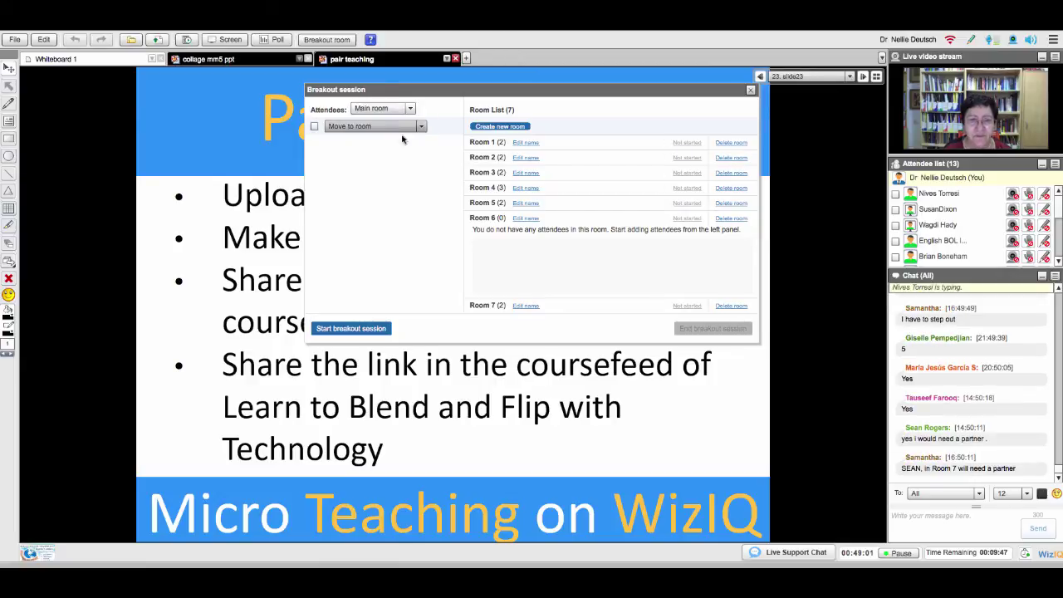
# Step: Move all three attendees in Room 4 to Room 5, leaving Room 4 empty
pyautogui.click(489, 189)
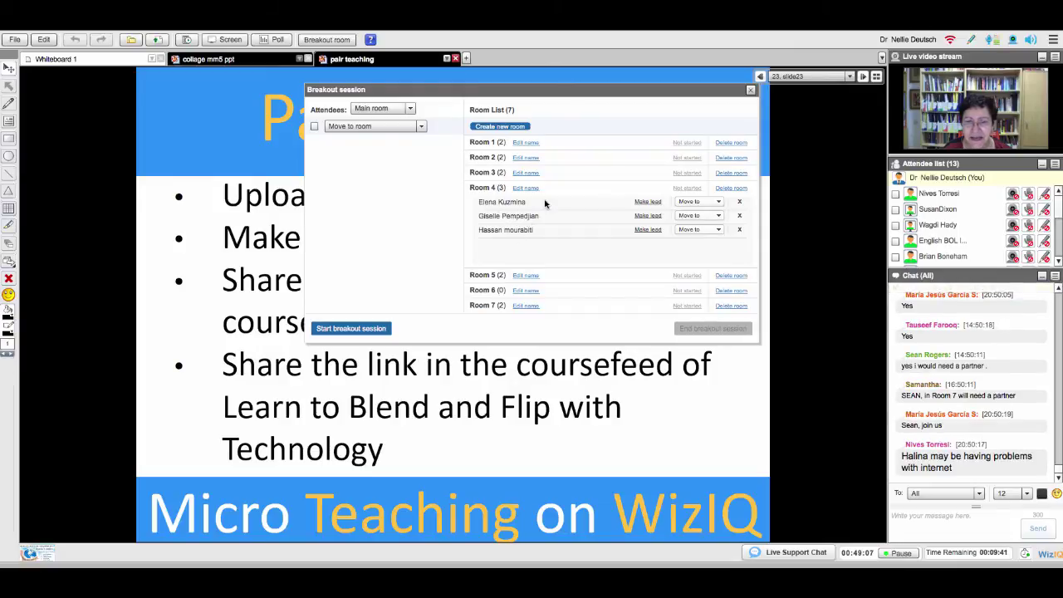
pyautogui.click(696, 201)
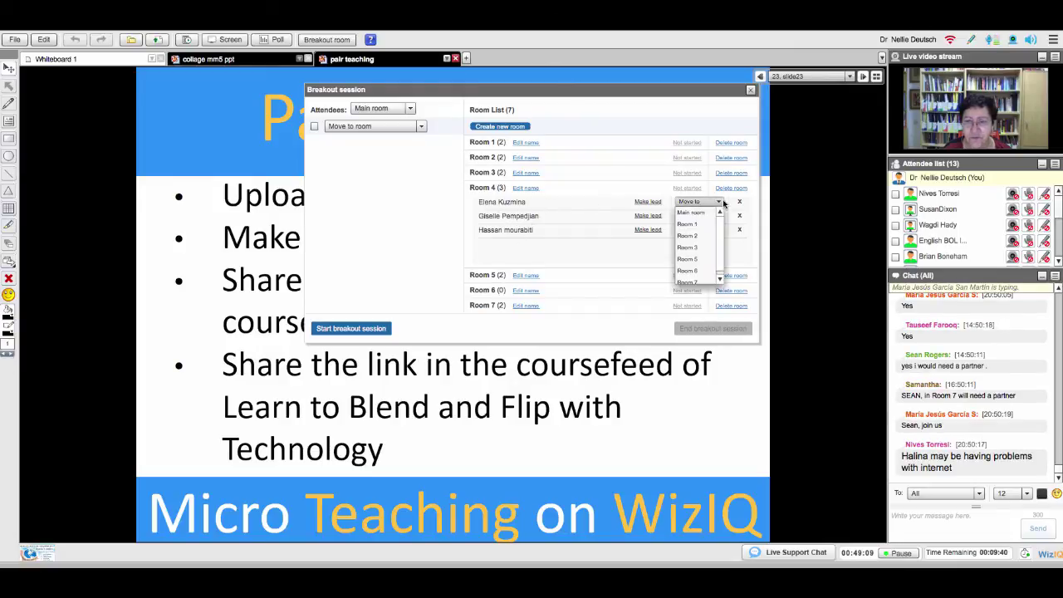
pyautogui.click(687, 261)
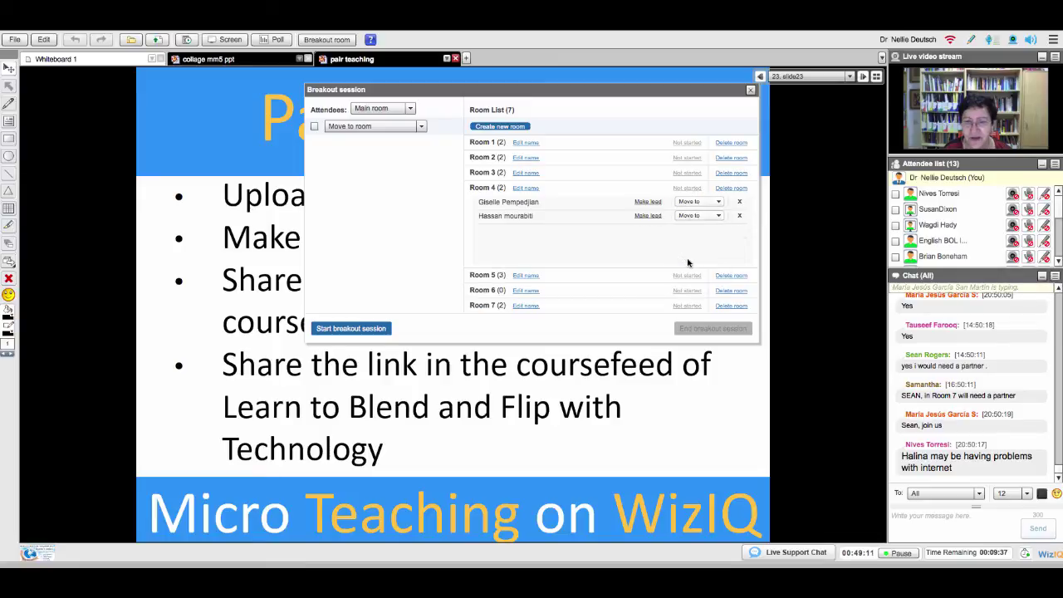
pyautogui.click(718, 216)
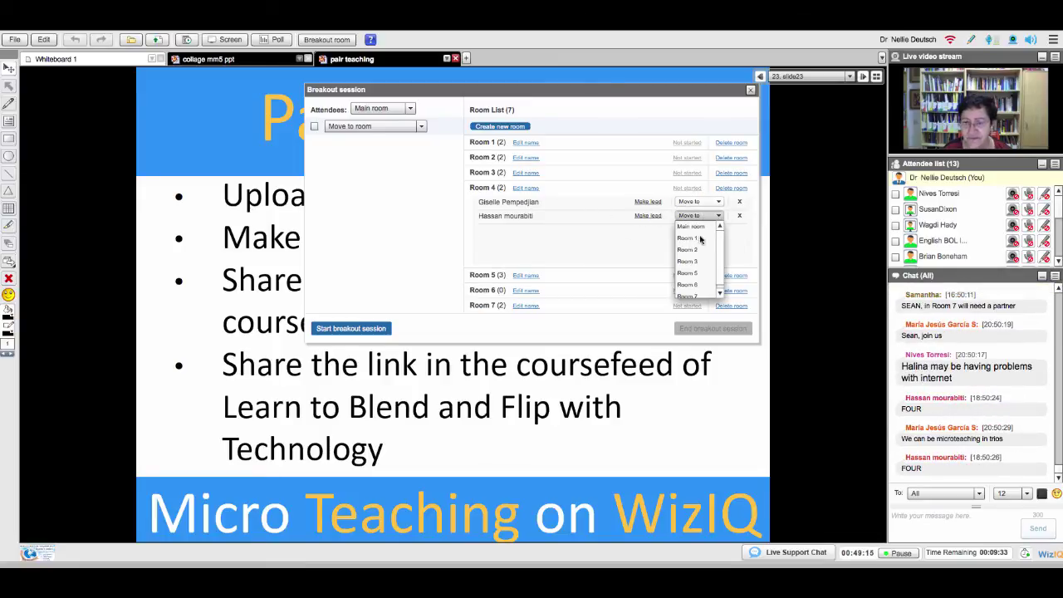
pyautogui.click(691, 273)
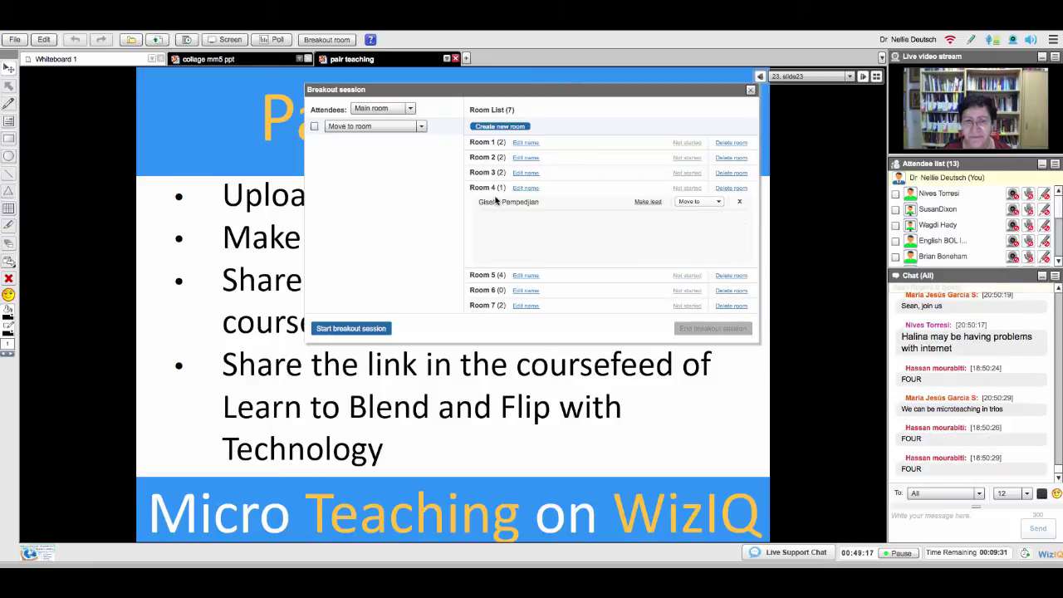
pyautogui.click(719, 205)
pyautogui.click(703, 264)
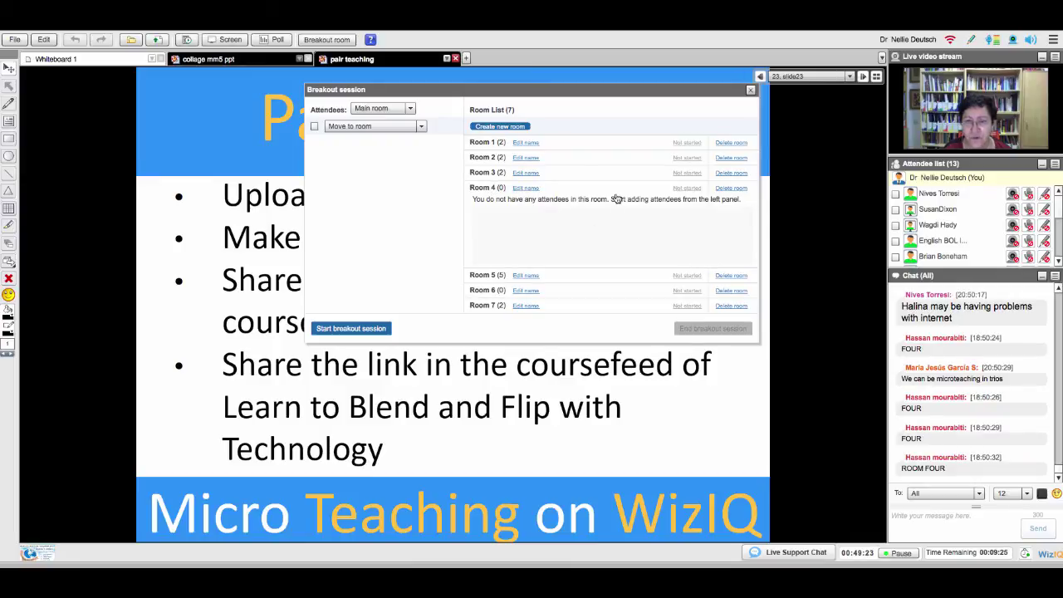
# Step: Move the first attendee listed in Room 5 to the empty Room 6
pyautogui.click(488, 277)
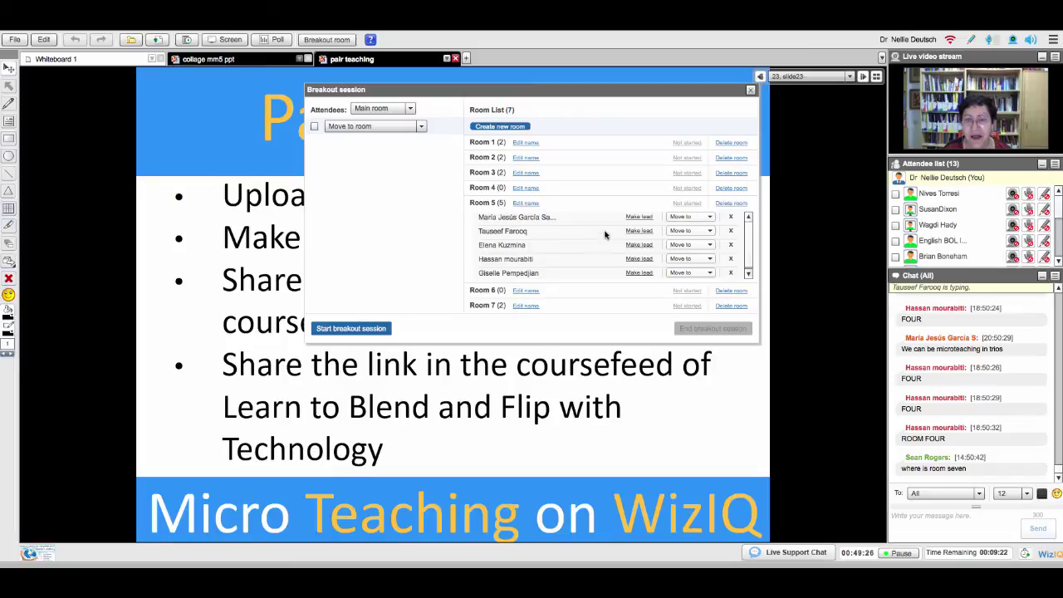
pyautogui.click(710, 217)
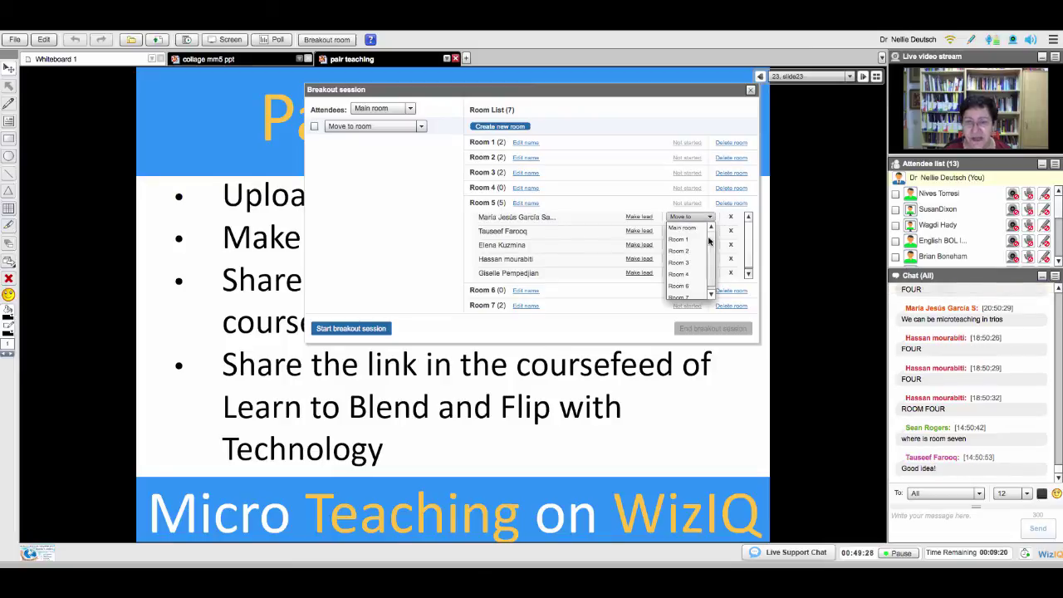
pyautogui.click(685, 285)
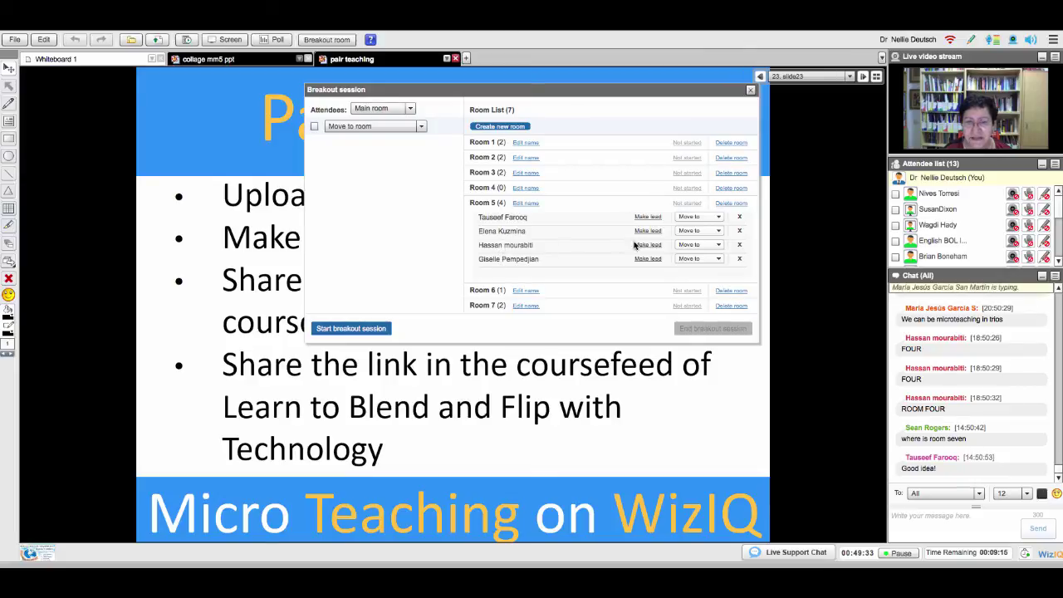
pyautogui.click(713, 258)
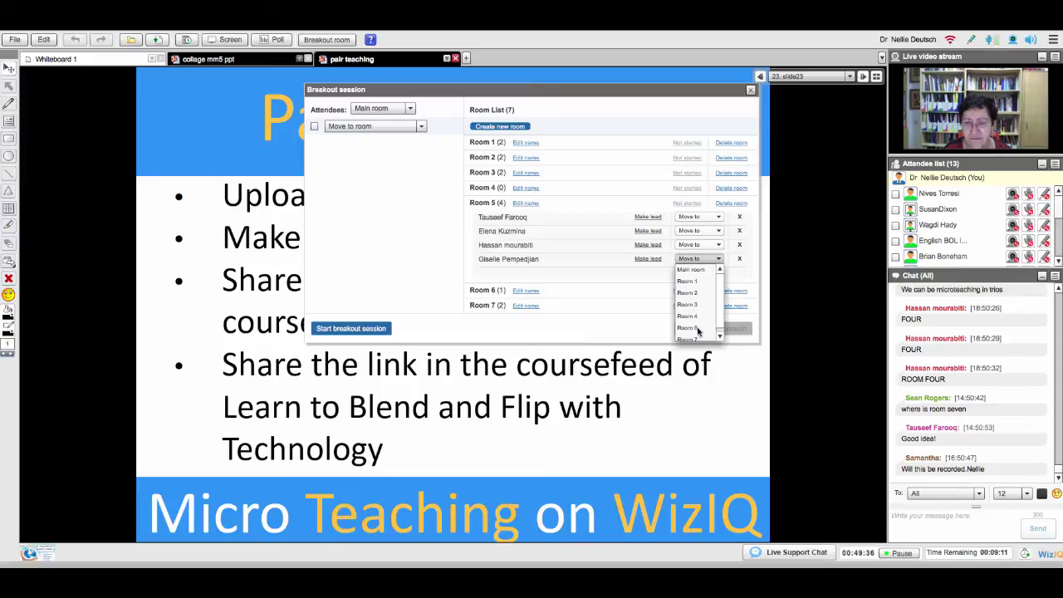
pyautogui.scroll(-1, 686, 324)
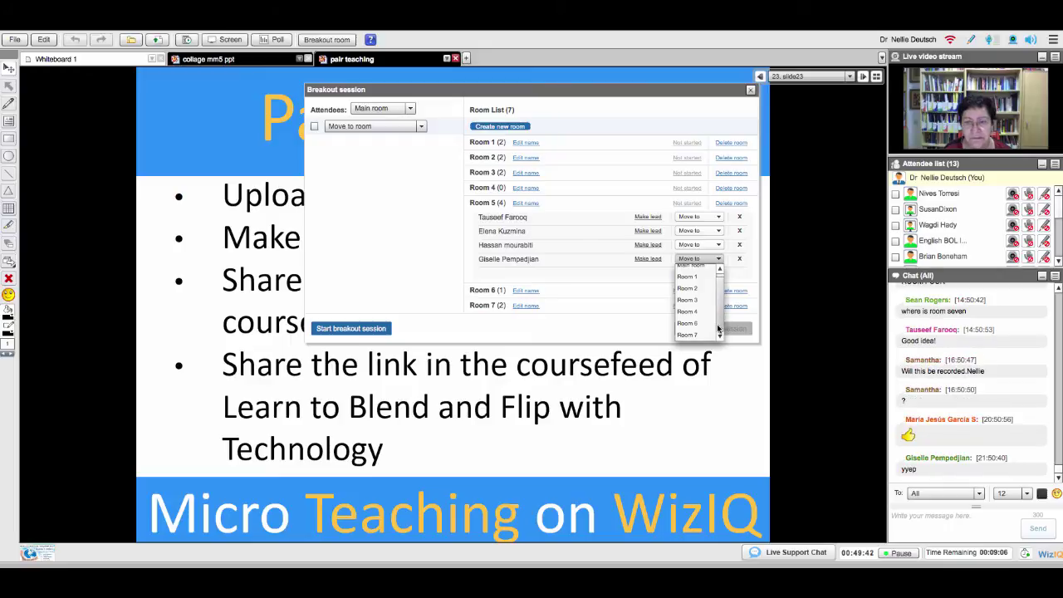
pyautogui.click(428, 268)
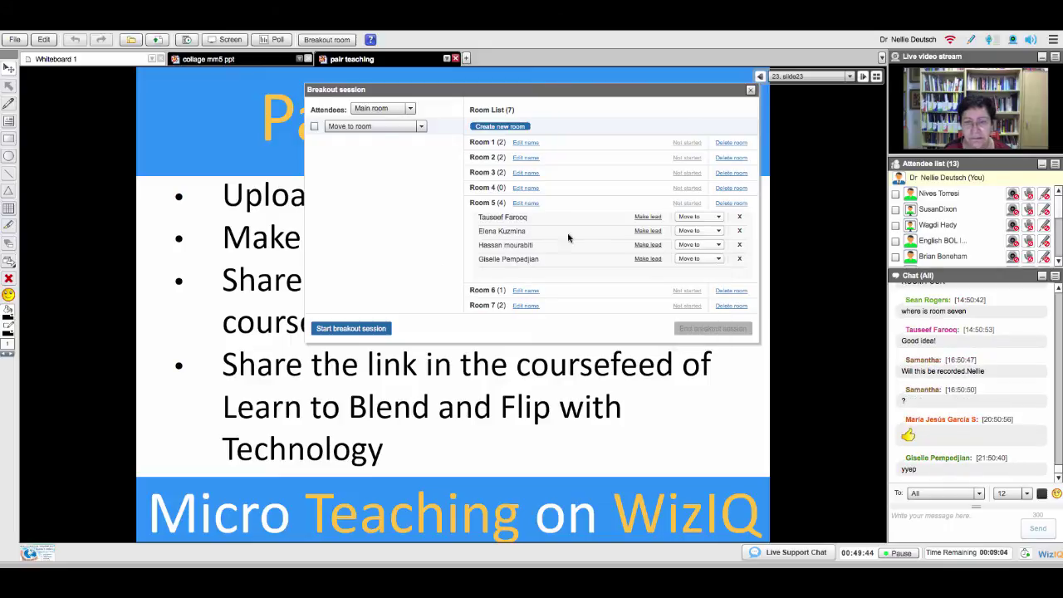
pyautogui.click(717, 245)
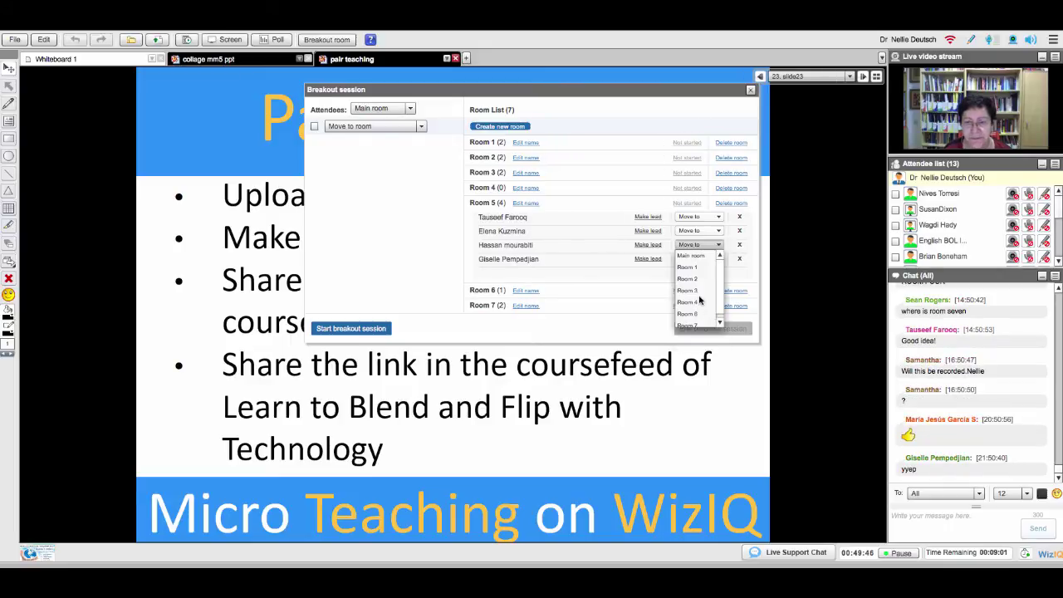
pyautogui.click(407, 202)
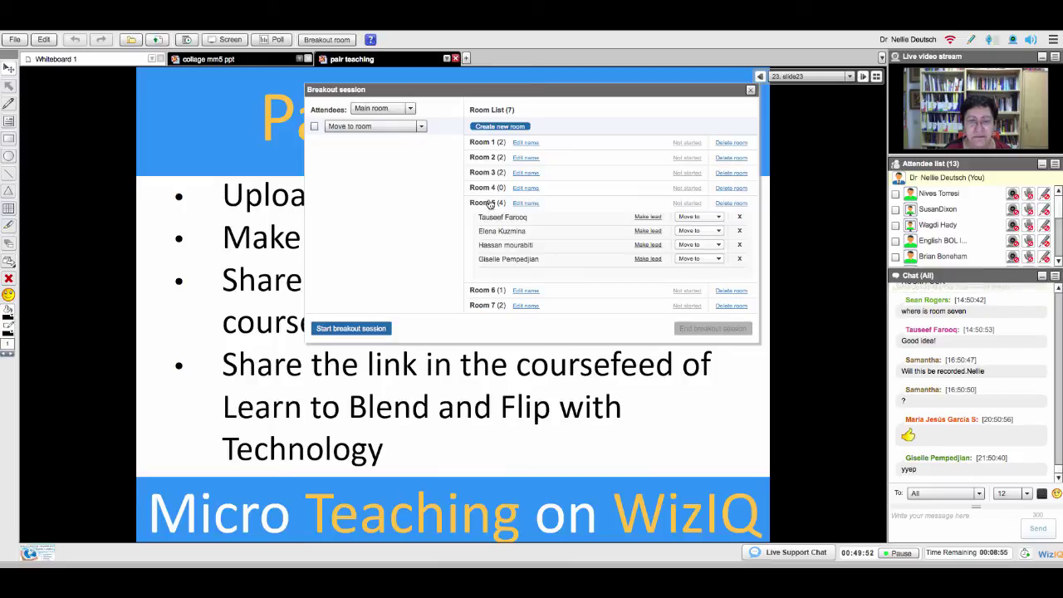
pyautogui.click(720, 231)
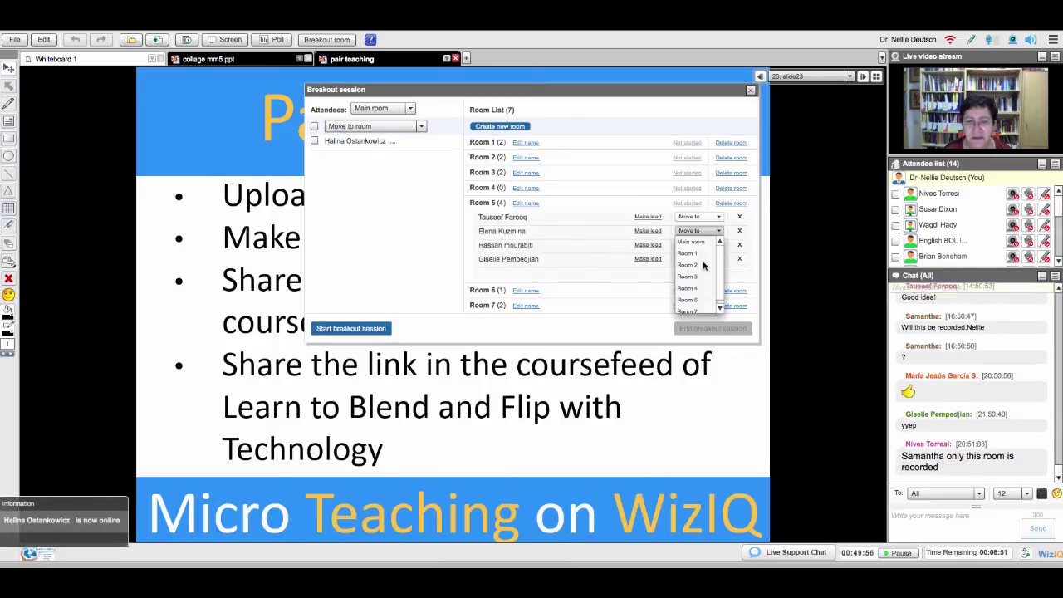
pyautogui.click(505, 220)
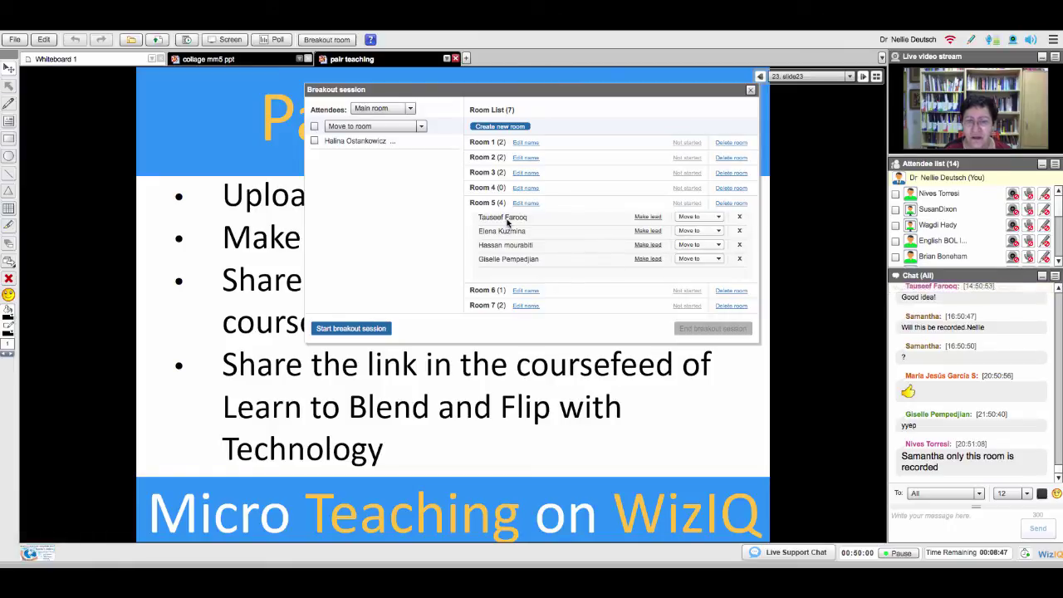
# Step: Move the first of the four remaining Room 5 attendees to Room 6, and start the breakout session
pyautogui.click(716, 218)
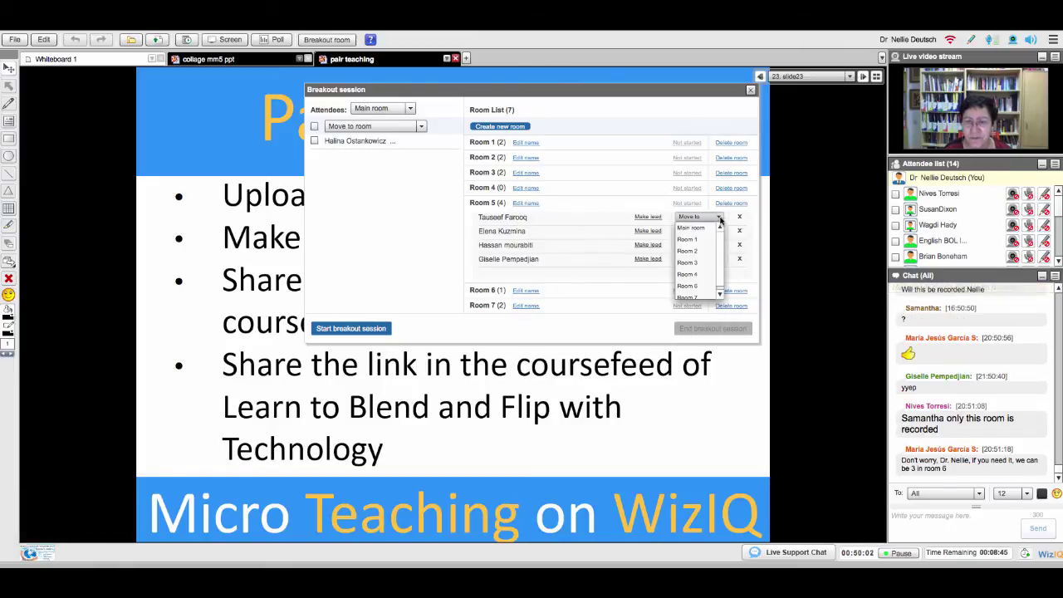
pyautogui.click(695, 287)
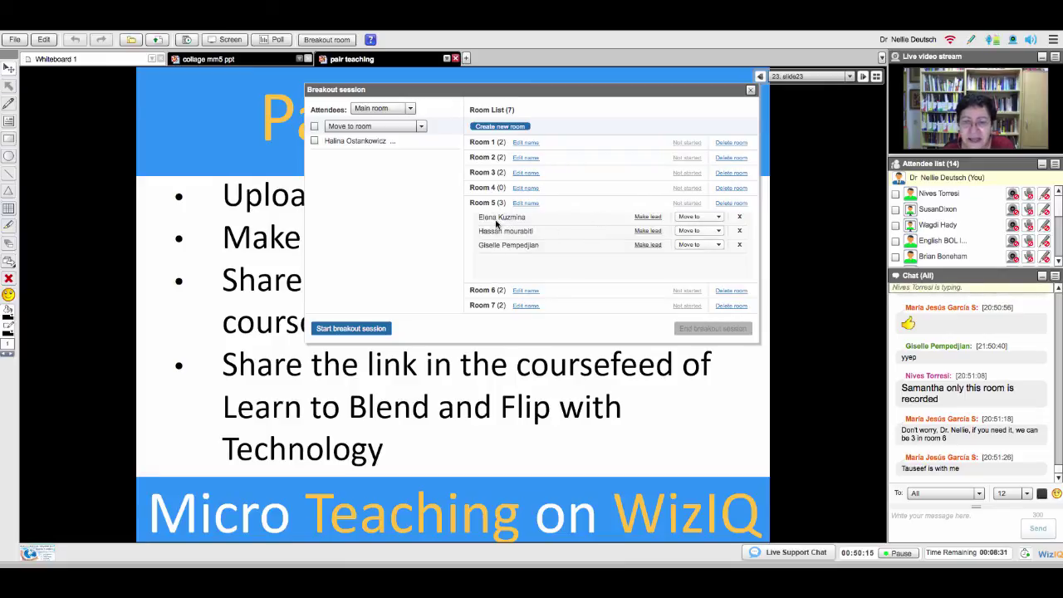
pyautogui.click(355, 332)
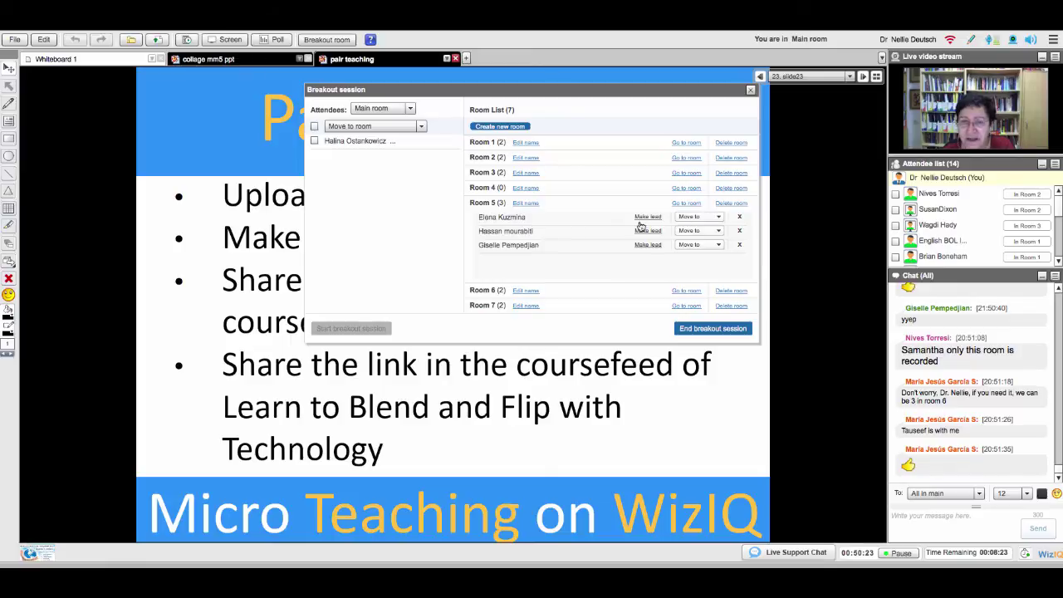
pyautogui.click(719, 217)
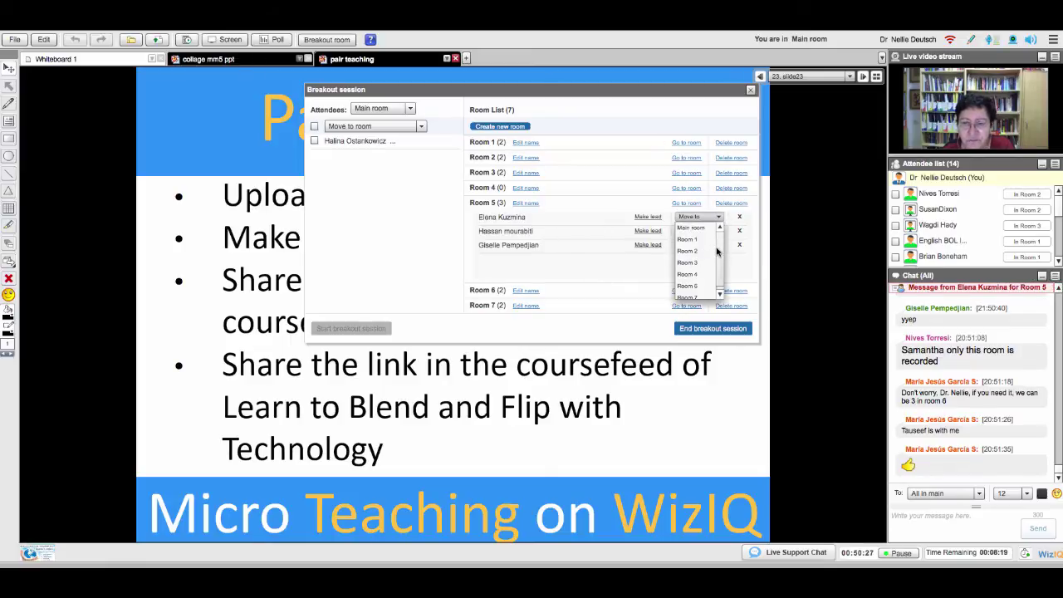
pyautogui.scroll(-1, 698, 254)
pyautogui.click(383, 207)
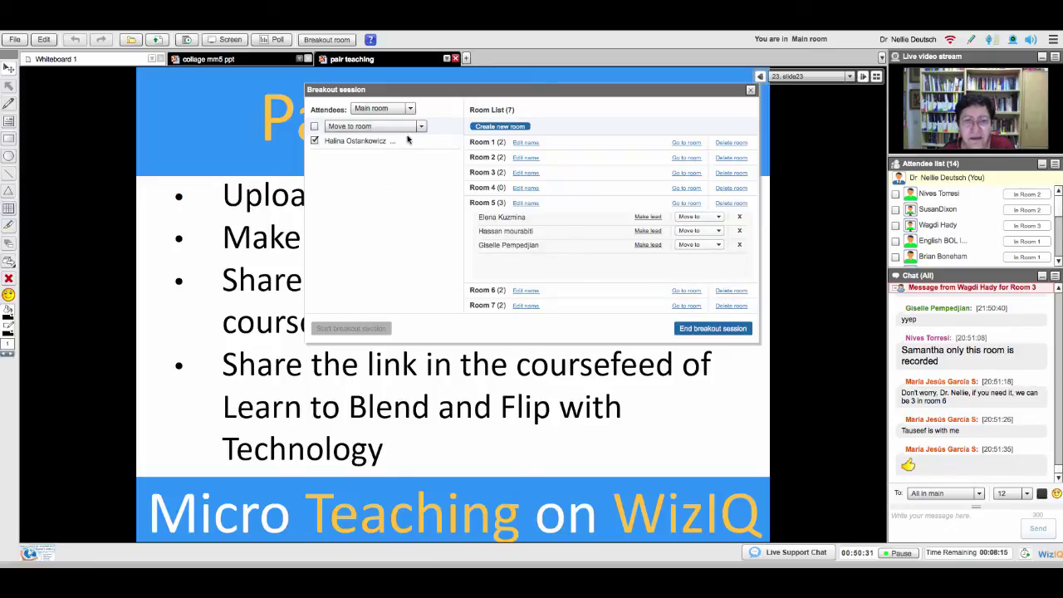
# Step: Move the newly joined main room attendee to Room 4, and display Room 4's attendee list
pyautogui.click(416, 126)
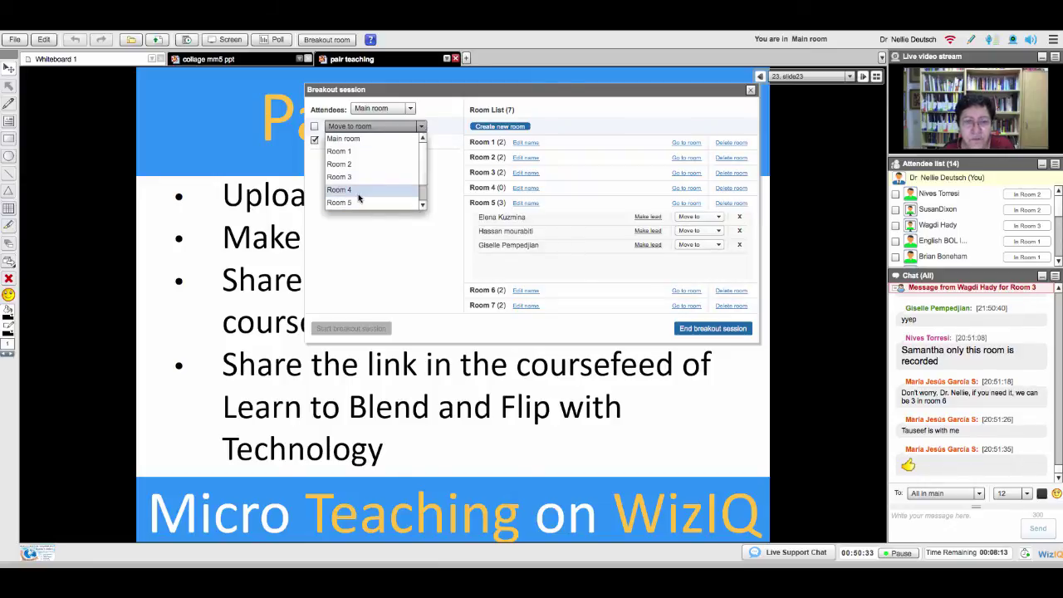
pyautogui.click(358, 192)
pyautogui.click(409, 109)
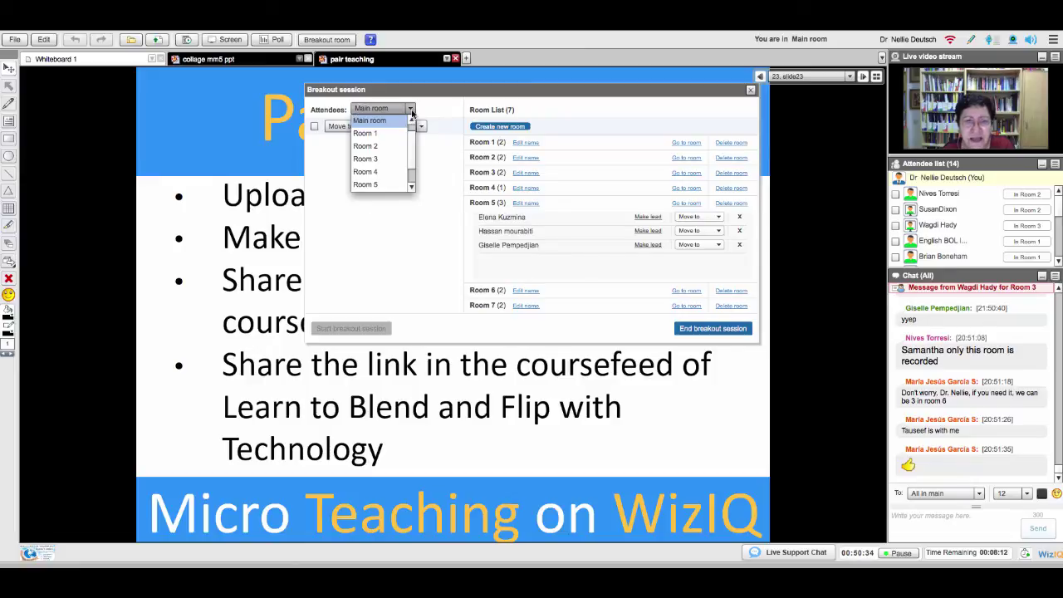
pyautogui.click(370, 244)
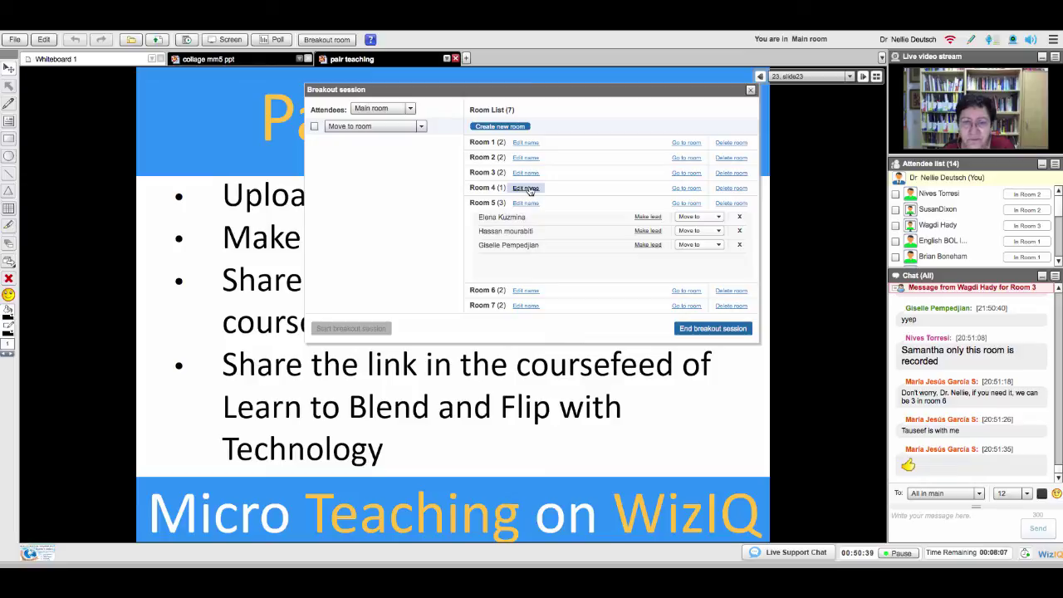
pyautogui.click(480, 188)
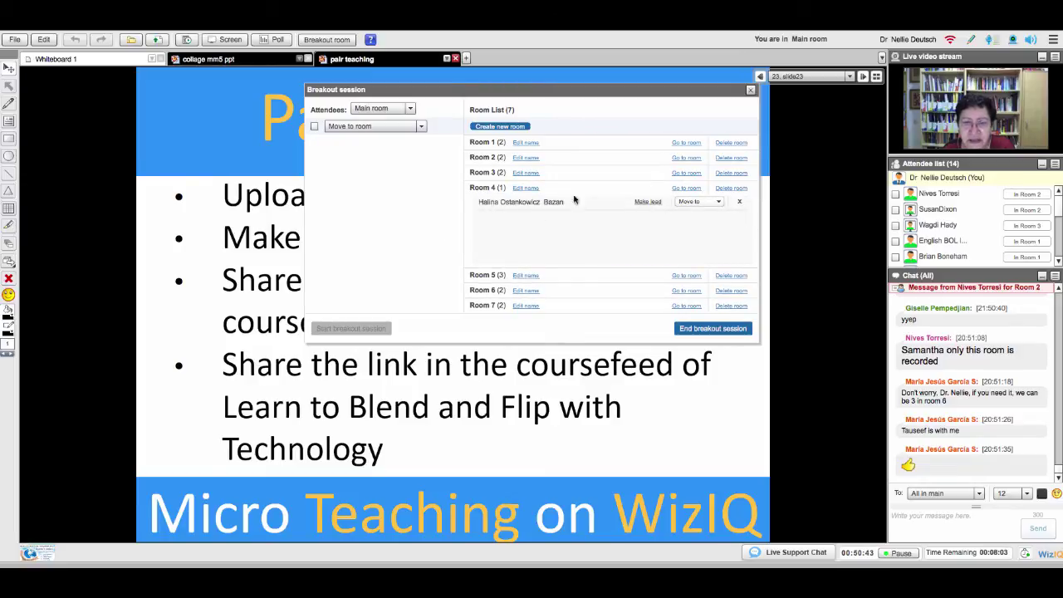
pyautogui.click(421, 126)
pyautogui.click(374, 229)
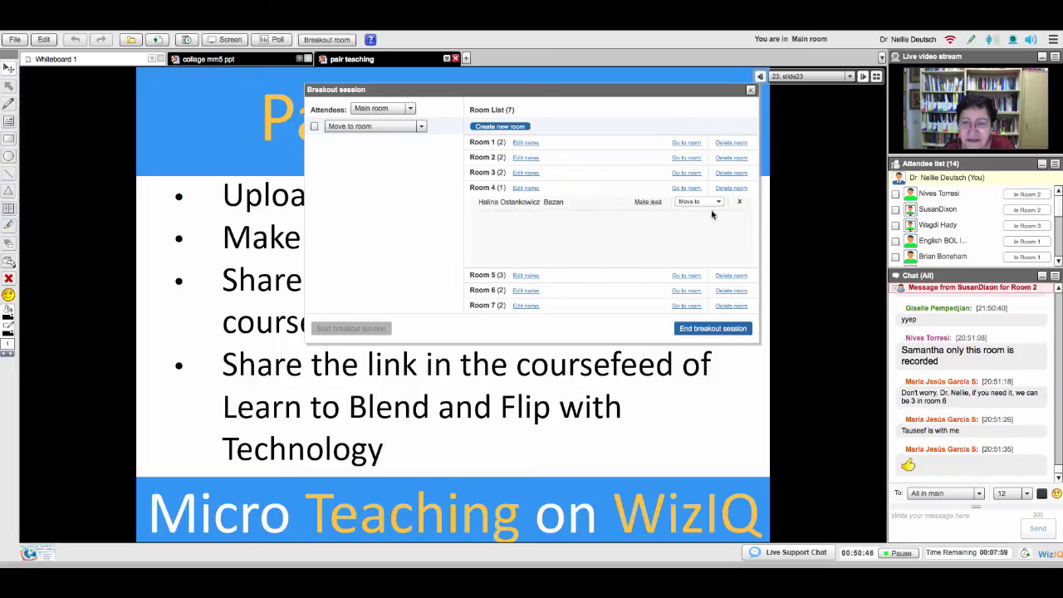
# Step: Move the second attendee listed in Room 5 to Room 4
pyautogui.click(485, 277)
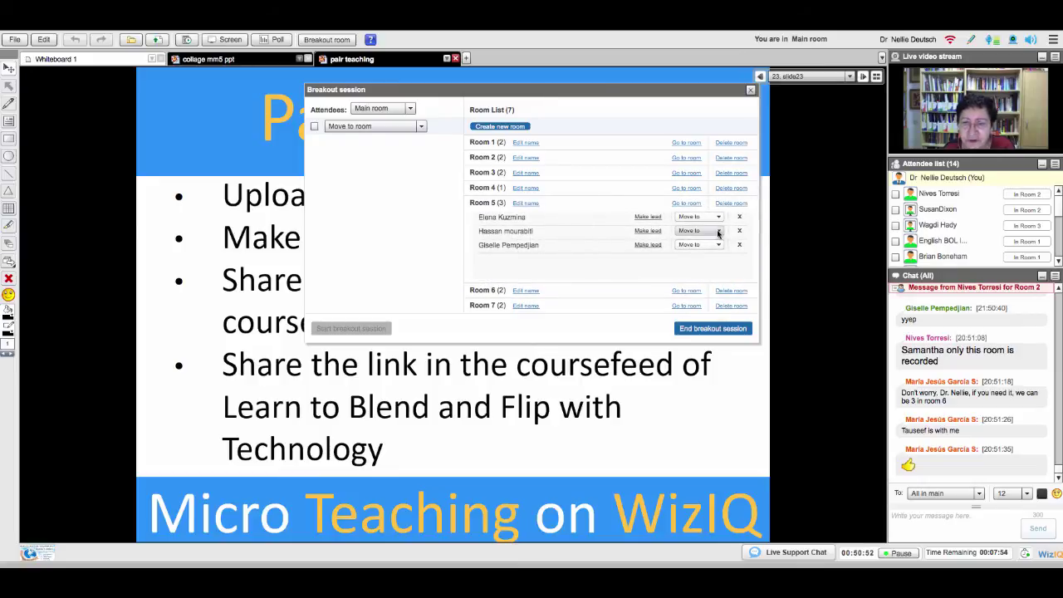
pyautogui.click(718, 232)
pyautogui.click(696, 289)
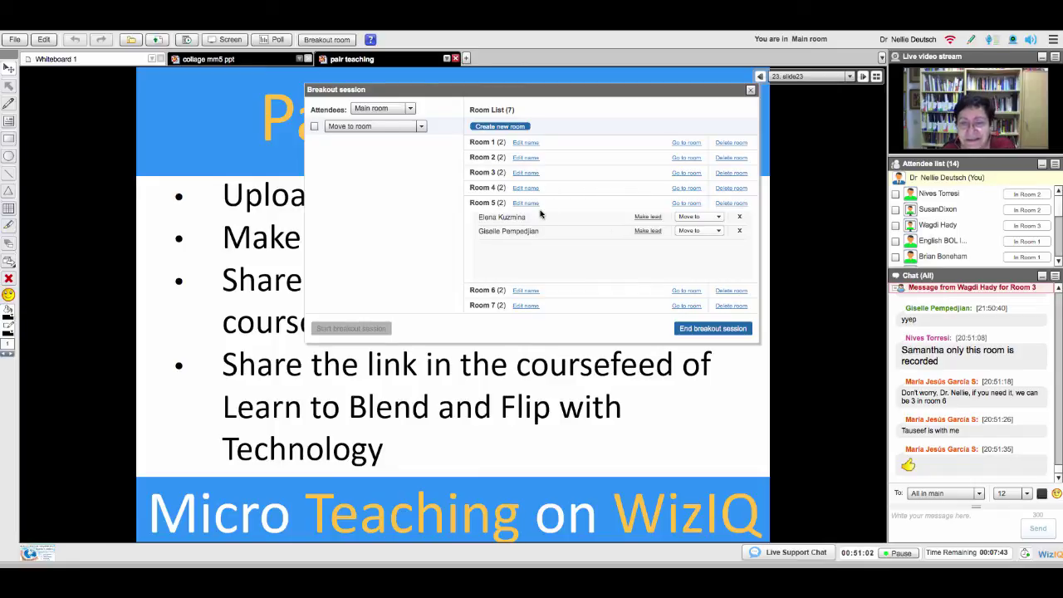
pyautogui.click(719, 217)
pyautogui.click(586, 262)
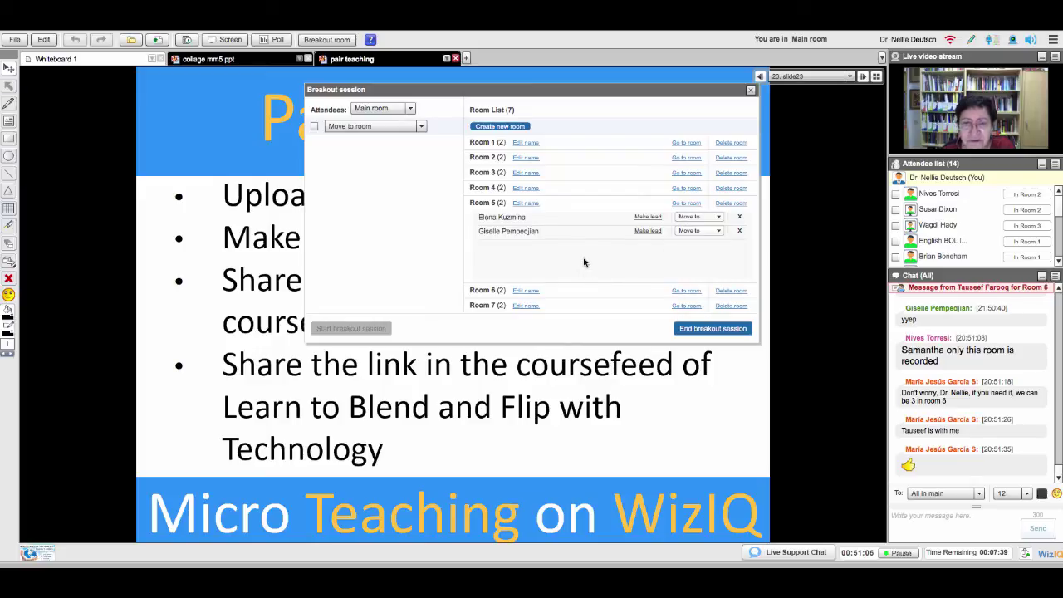
pyautogui.click(504, 127)
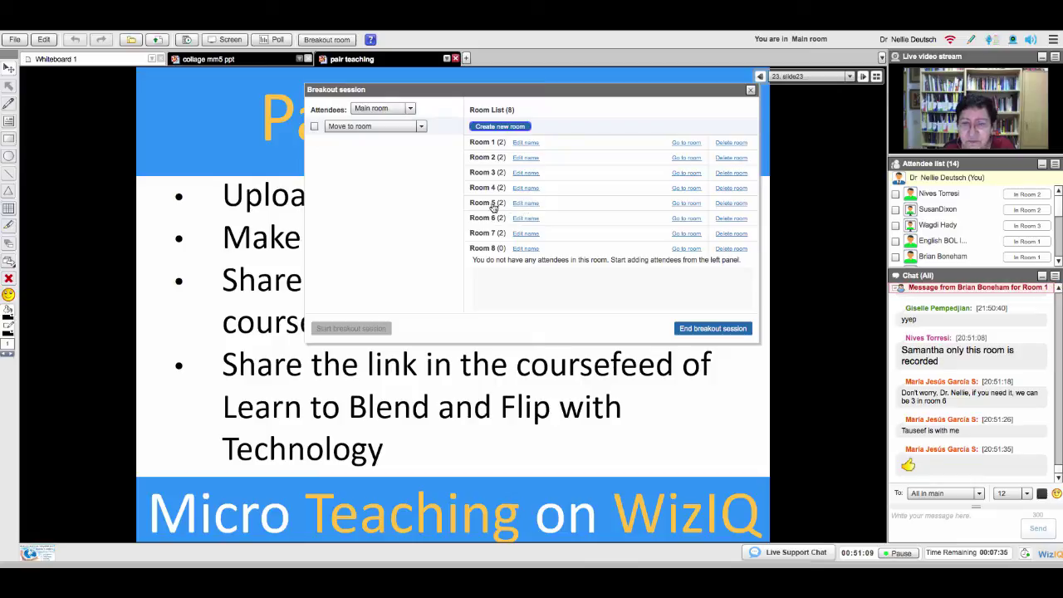
pyautogui.click(490, 207)
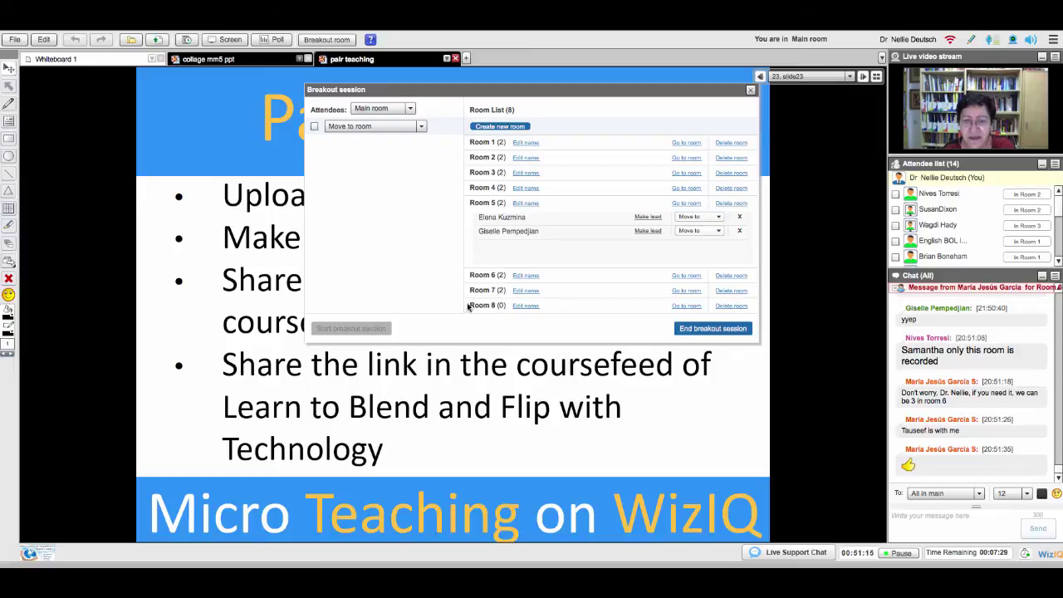
pyautogui.click(736, 307)
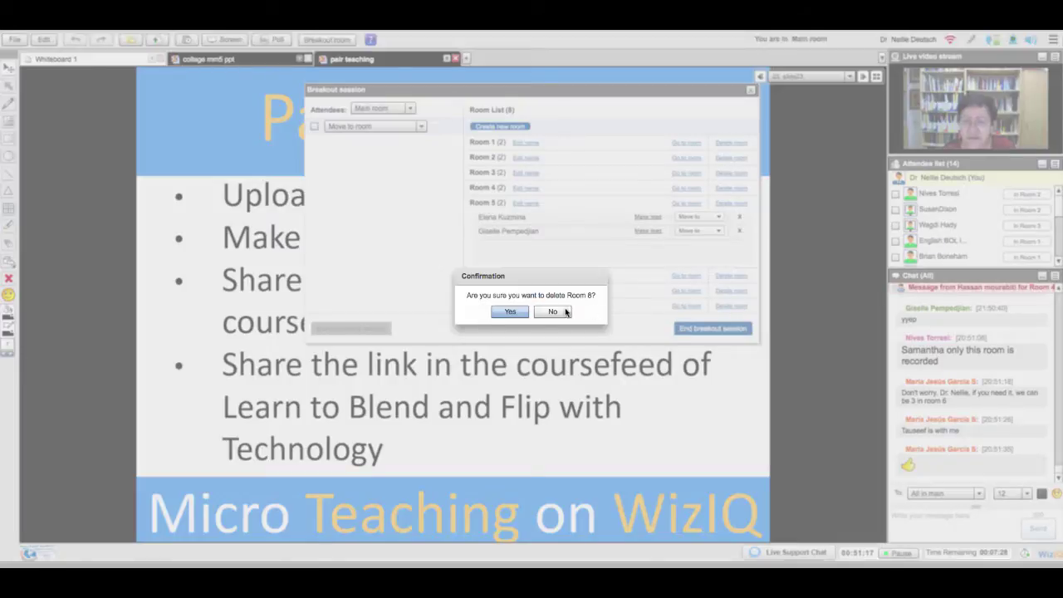
pyautogui.click(509, 312)
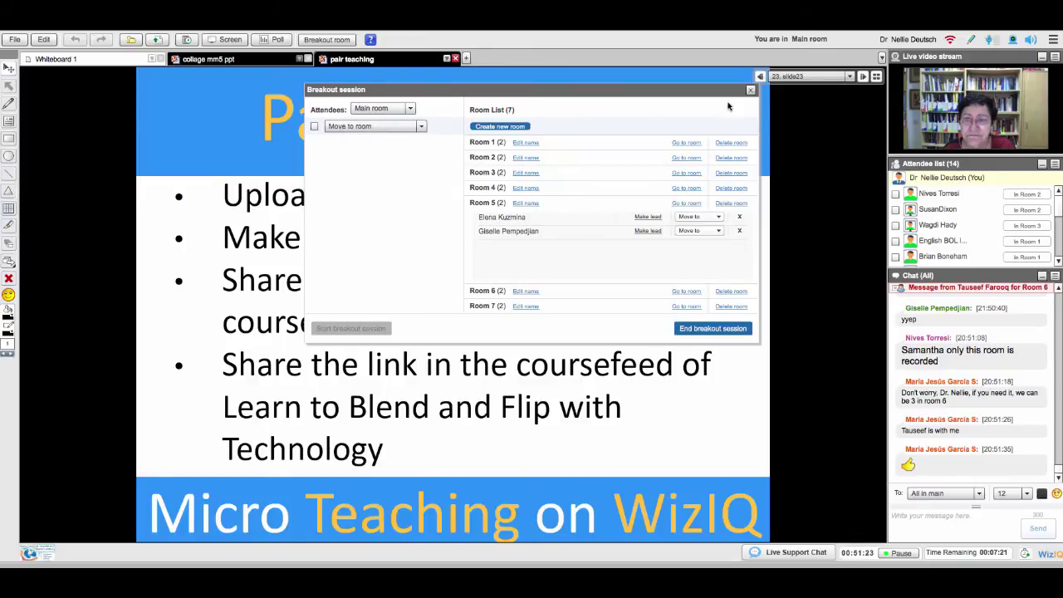
# Step: Visit Rooms 1, 2 and 3 in turn and make sure their attendees have writing control
pyautogui.click(688, 143)
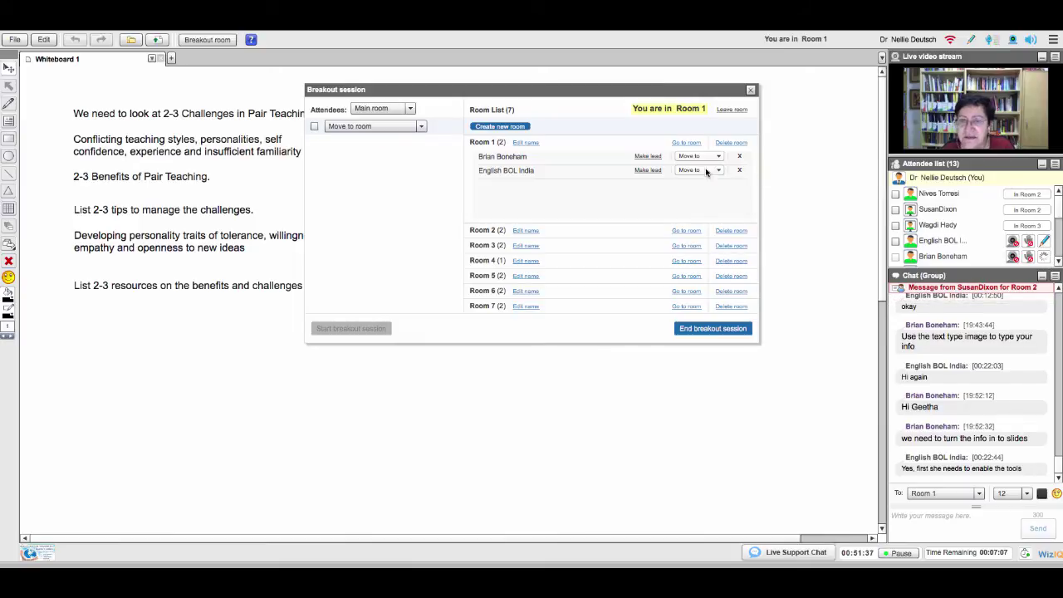
pyautogui.click(686, 230)
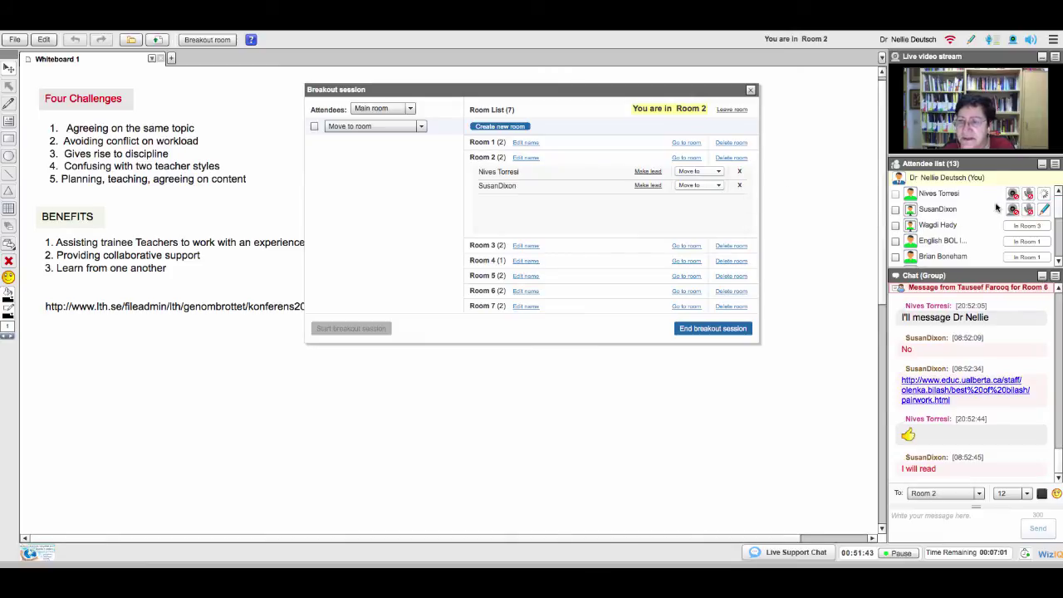
pyautogui.click(684, 245)
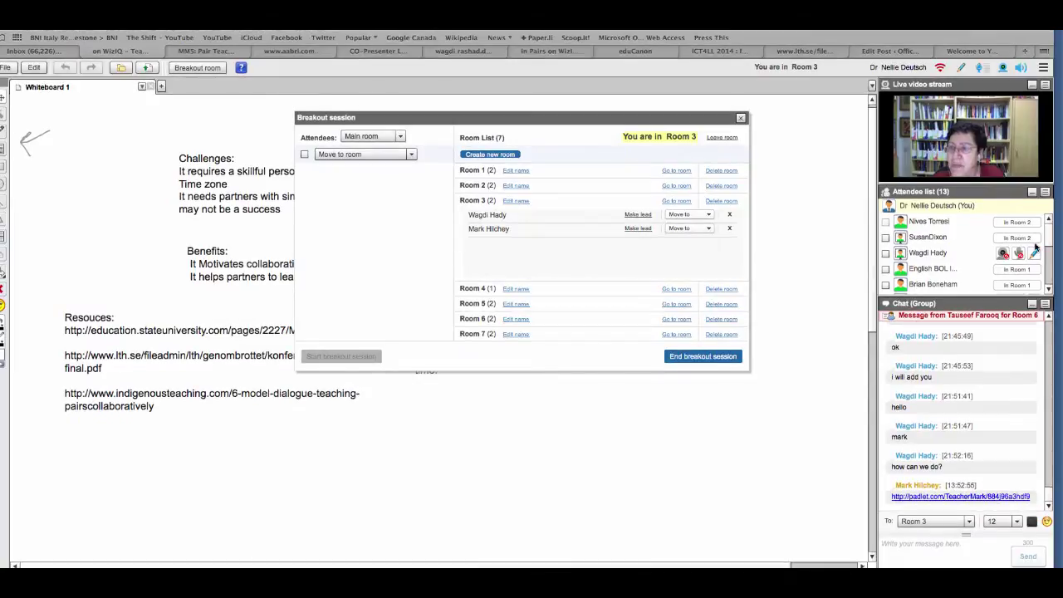
pyautogui.moveTo(1048, 237)
pyautogui.mouseDown()
pyautogui.moveTo(1048, 281)
pyautogui.moveTo(1048, 251)
pyautogui.mouseUp()
pyautogui.scroll(1, 1034, 268)
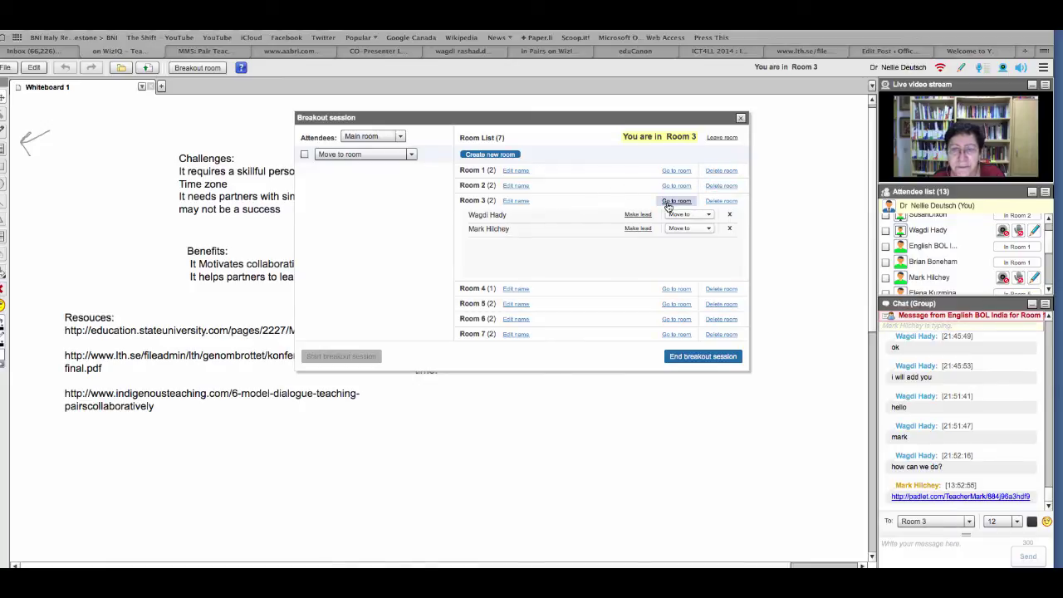
# Step: Visit Rooms 4 and 5 in turn and check their attendees' writing, audio and video controls
pyautogui.click(676, 288)
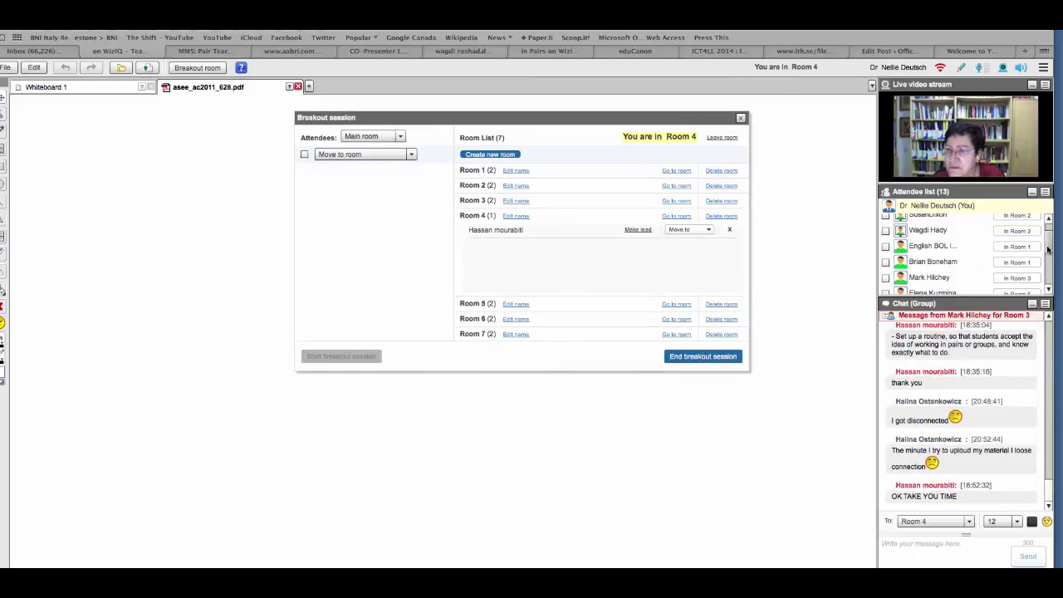
pyautogui.moveTo(1048, 249); pyautogui.dragTo(1044, 273)
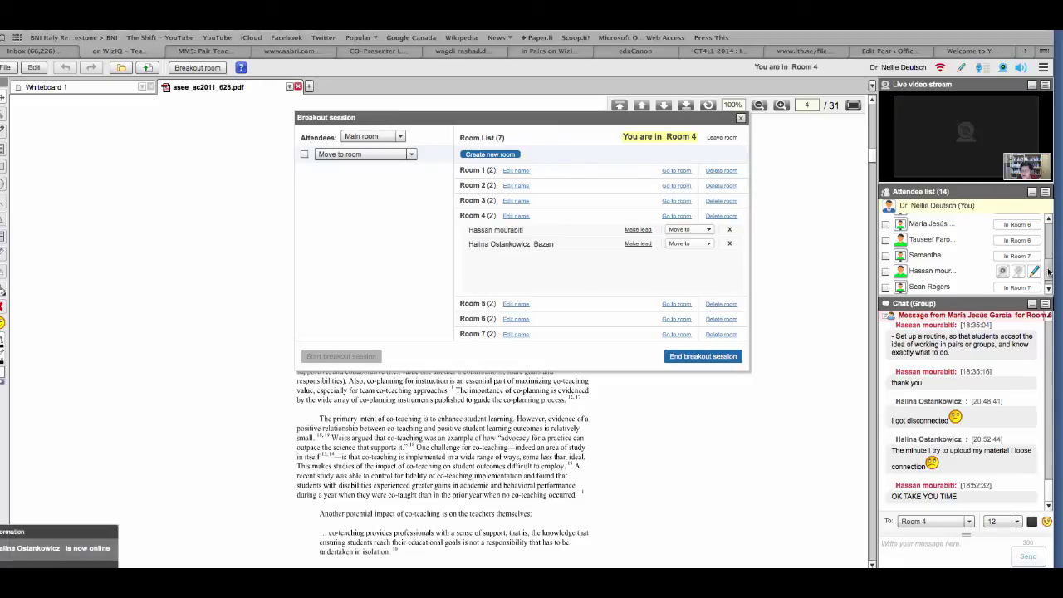
pyautogui.moveTo(1049, 271); pyautogui.dragTo(1049, 285)
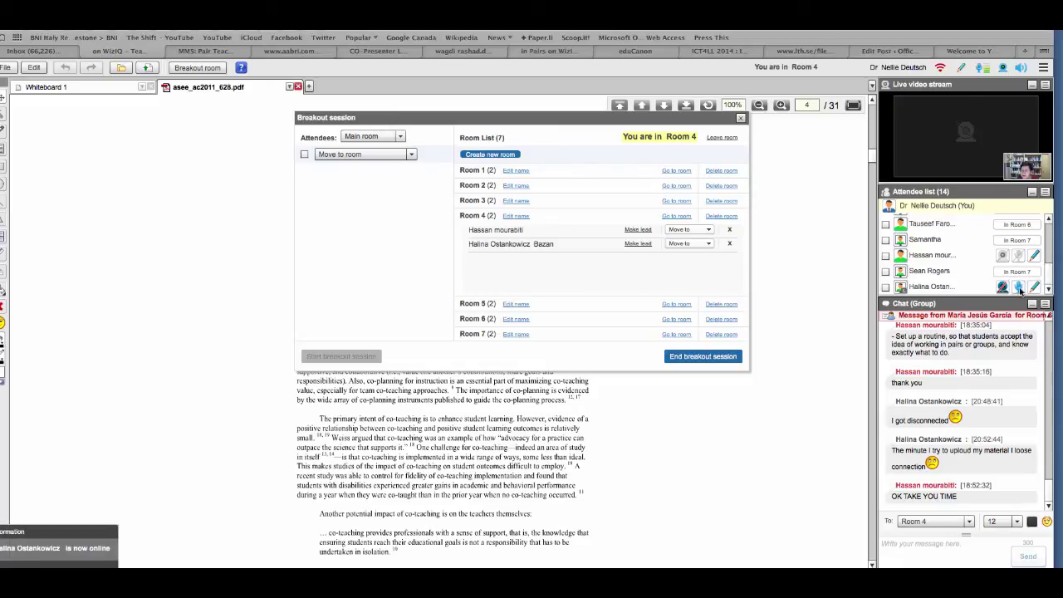
pyautogui.click(401, 137)
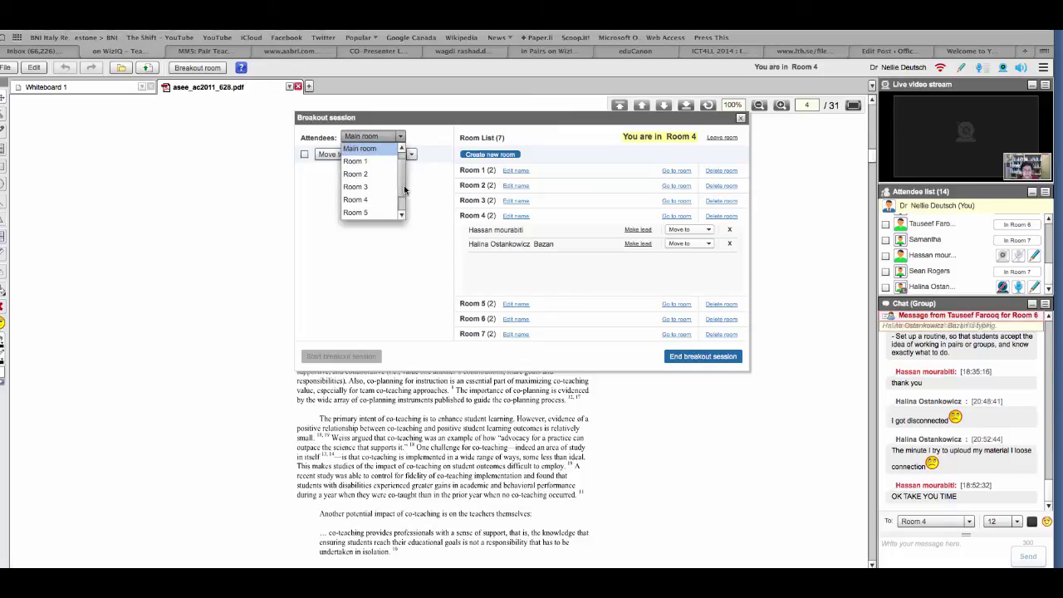
pyautogui.scroll(-2, 404, 191)
pyautogui.click(532, 185)
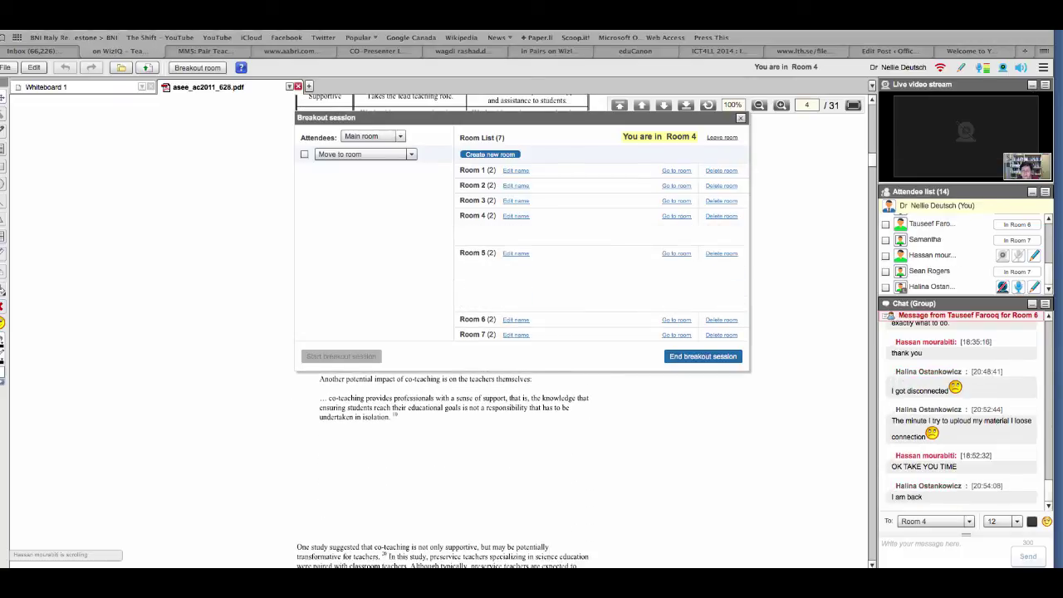
pyautogui.click(675, 305)
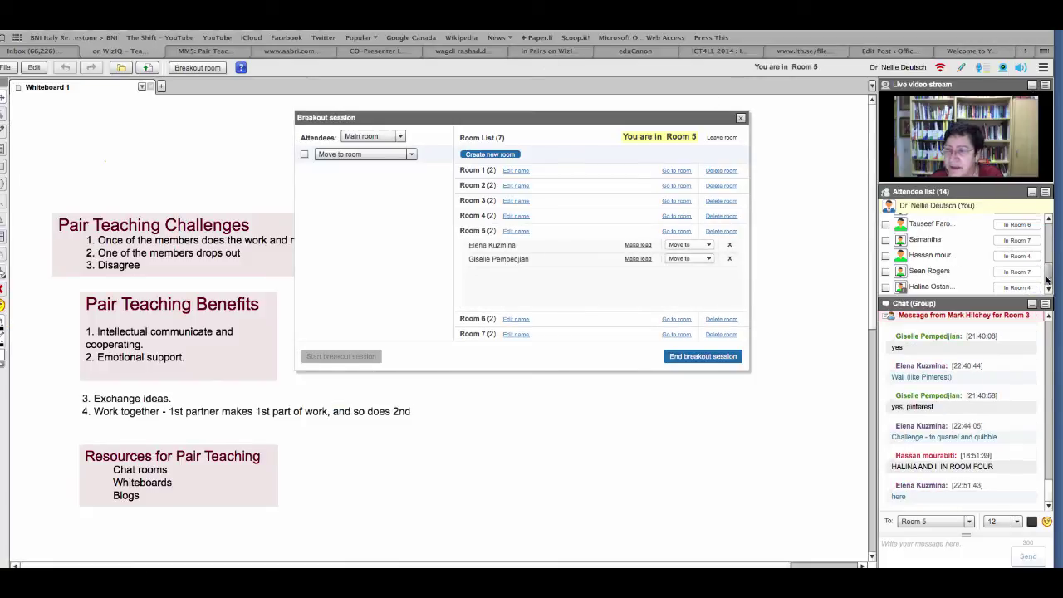
pyautogui.scroll(3, 1044, 256)
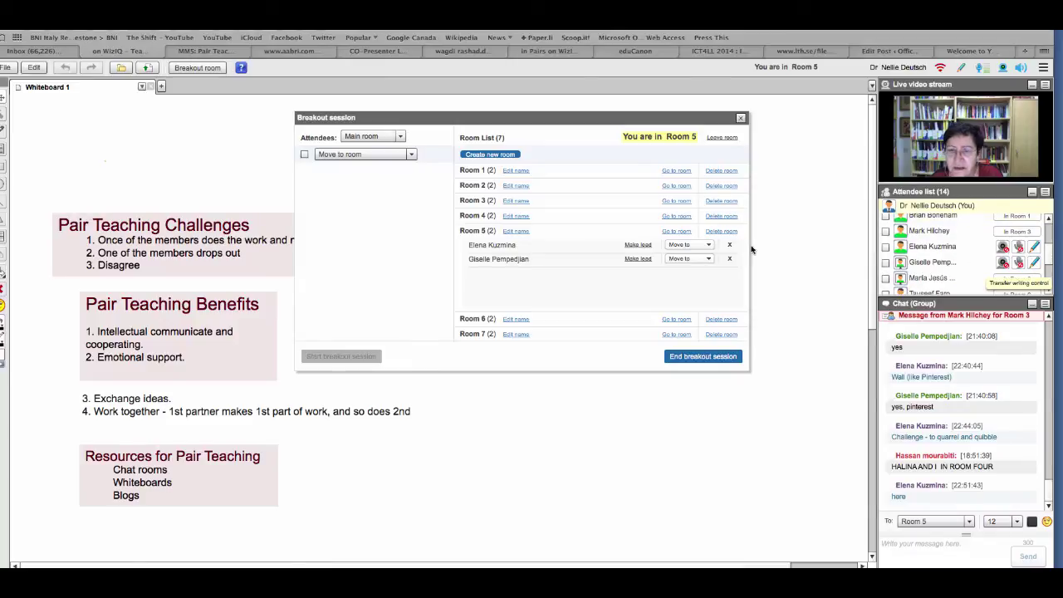
# Step: Visit Room 6 and enable the writing, audio and video controls for its two attendees
pyautogui.click(677, 320)
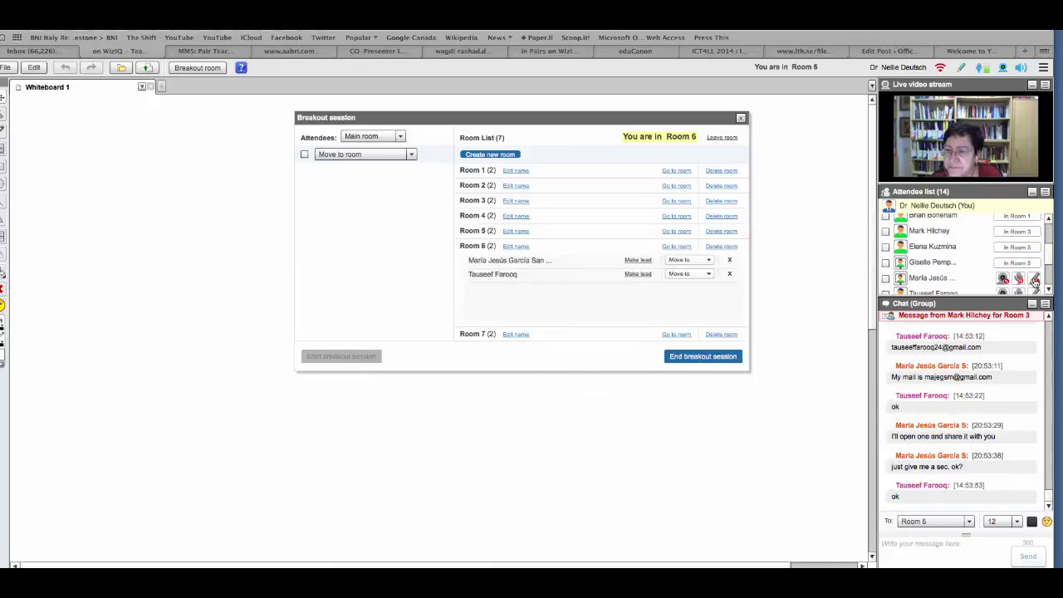
pyautogui.scroll(-2, 1035, 254)
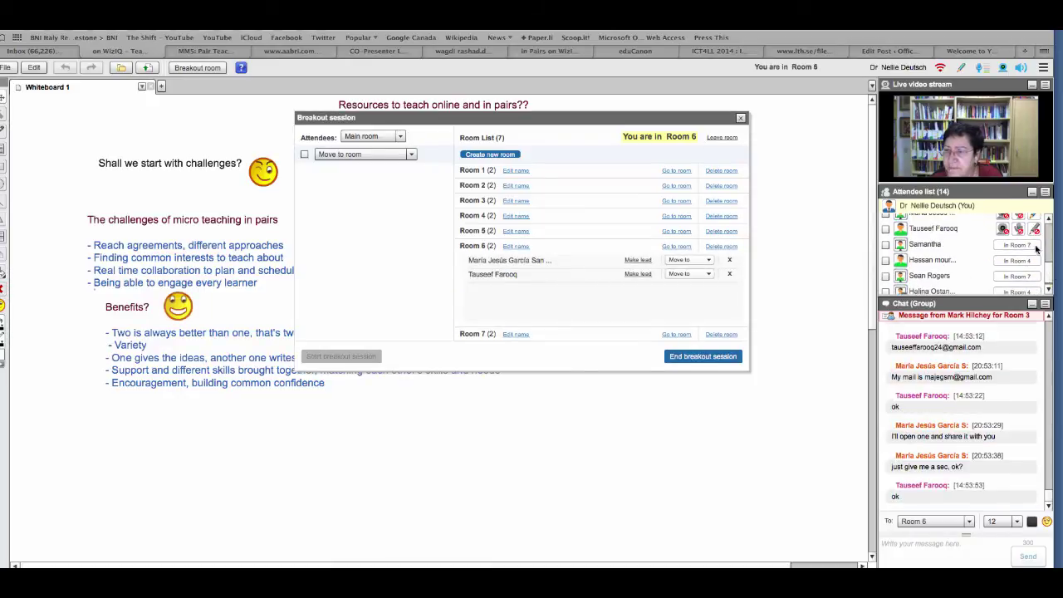
pyautogui.scroll(1, 1034, 234)
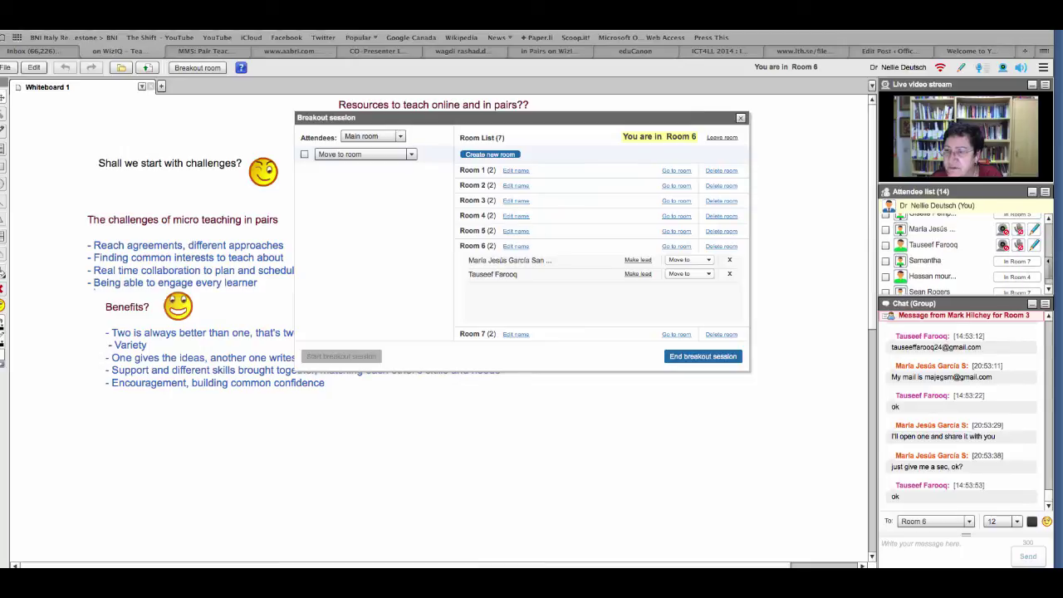
pyautogui.scroll(1, 1023, 248)
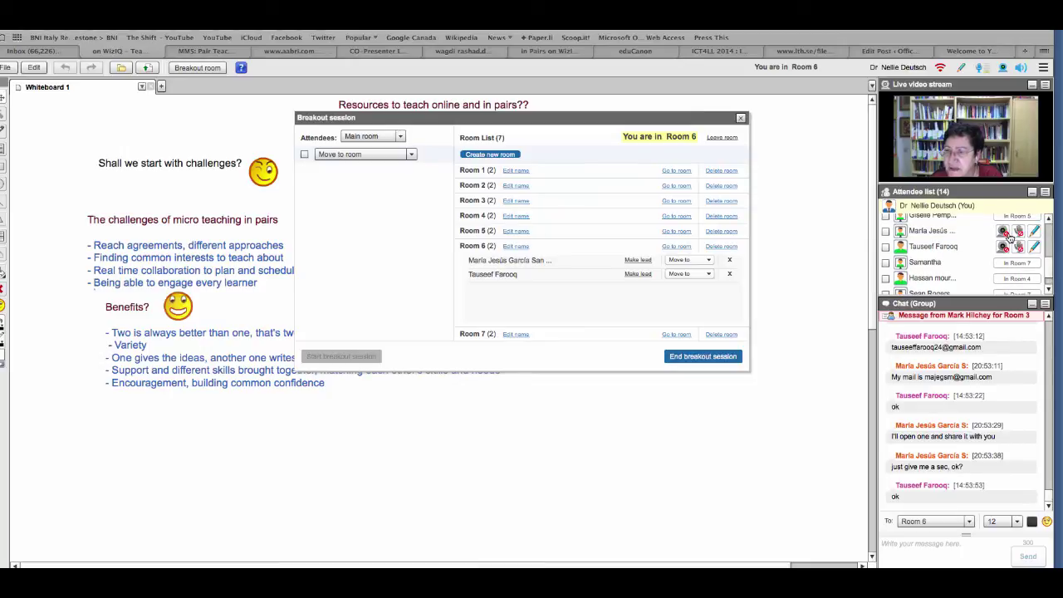
pyautogui.click(1004, 232)
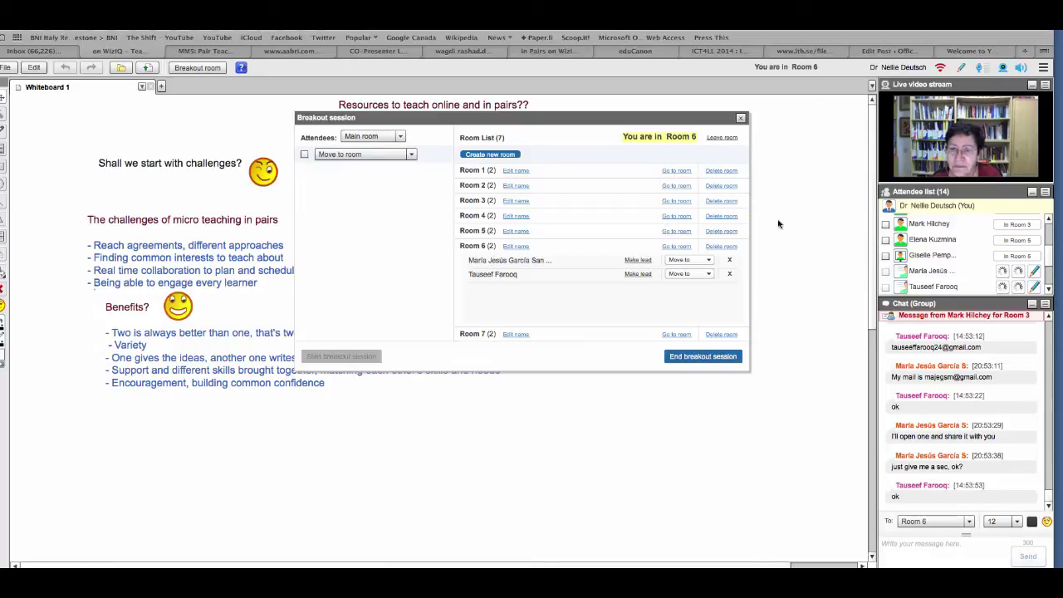
# Step: Visit Room 7 and give both of its attendees writing control
pyautogui.click(676, 335)
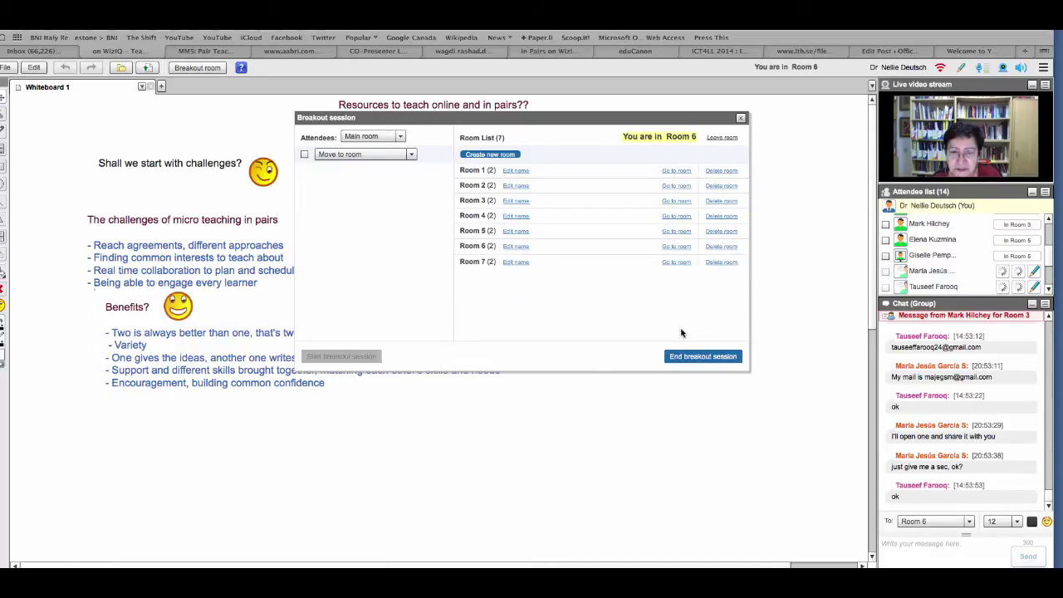
pyautogui.scroll(-1, 1049, 274)
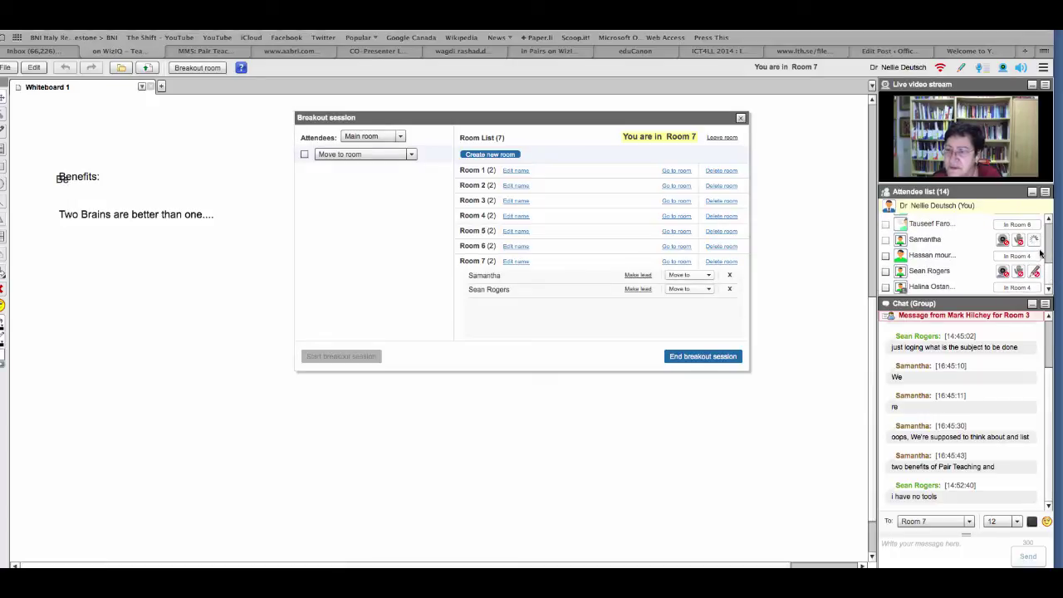
pyautogui.click(1035, 275)
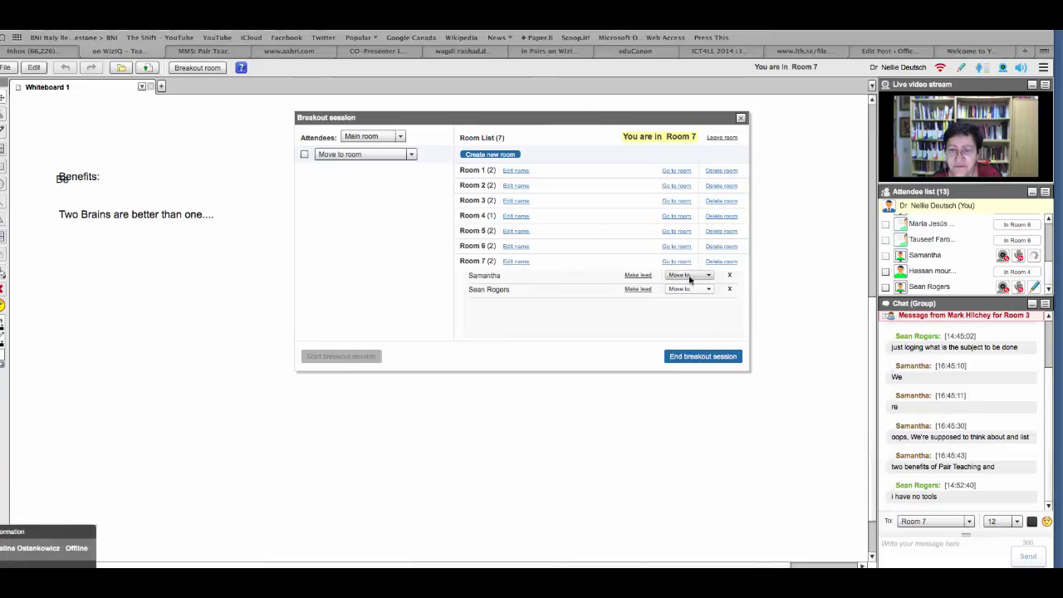
# Step: Revisit Rooms 1 and 2 to check their attendees' controls, viewing the details of the first attendee in the class list
pyautogui.click(674, 171)
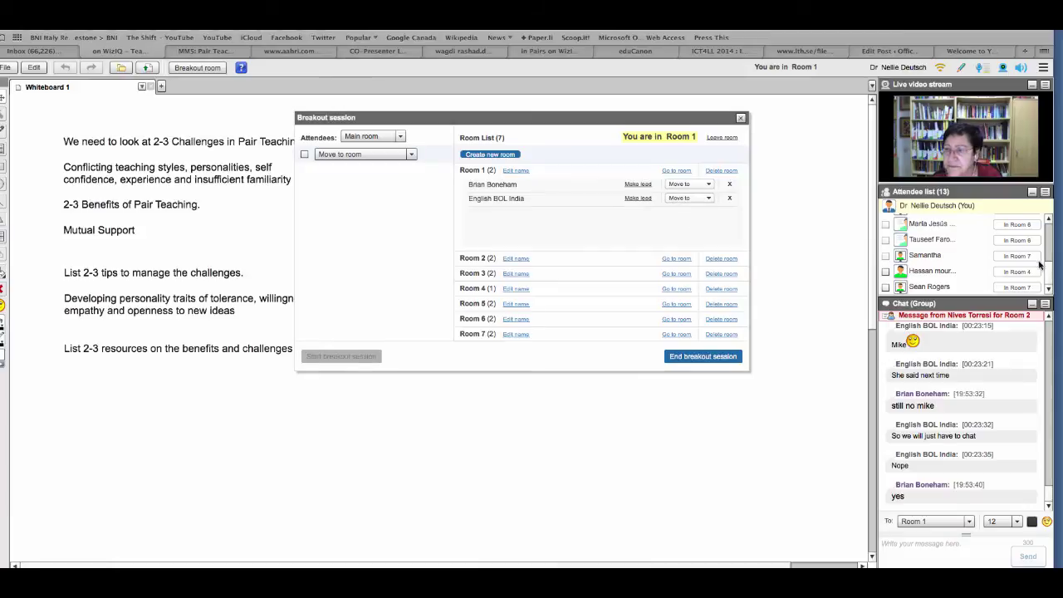
pyautogui.moveTo(1051, 252); pyautogui.dragTo(1048, 236)
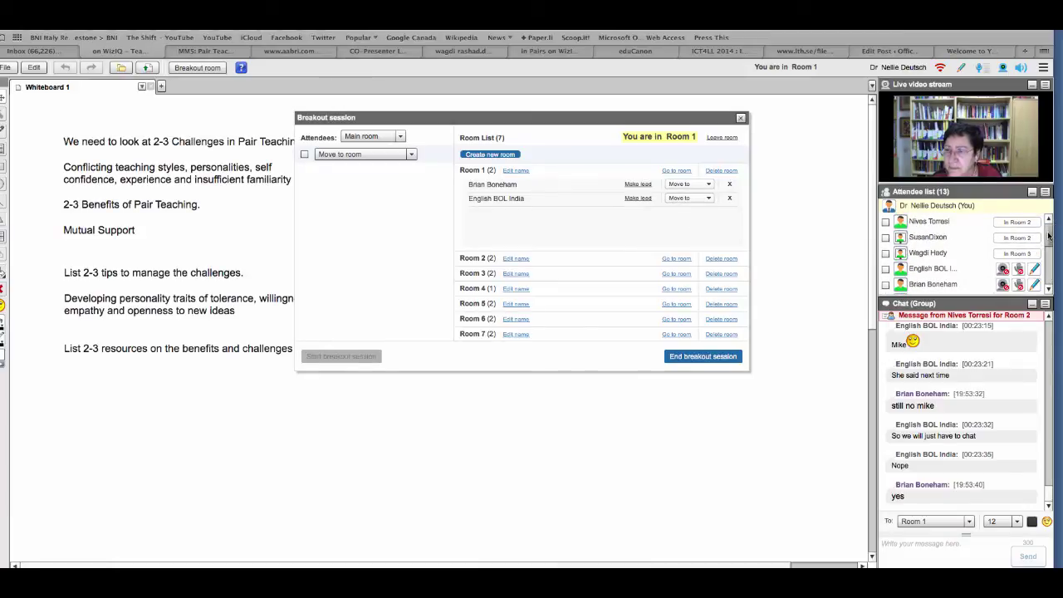
pyautogui.click(901, 227)
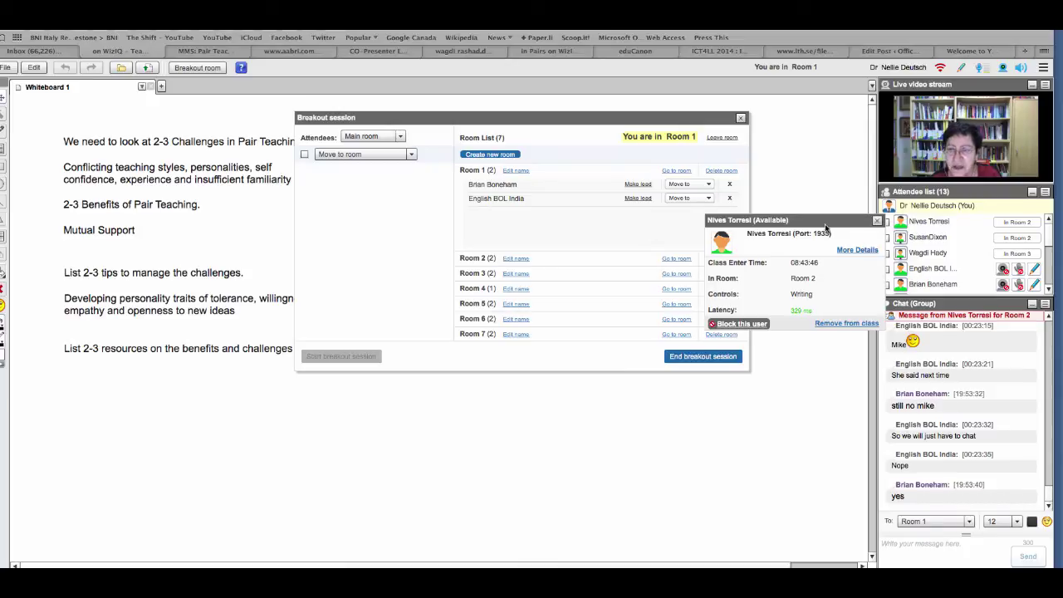
pyautogui.click(721, 138)
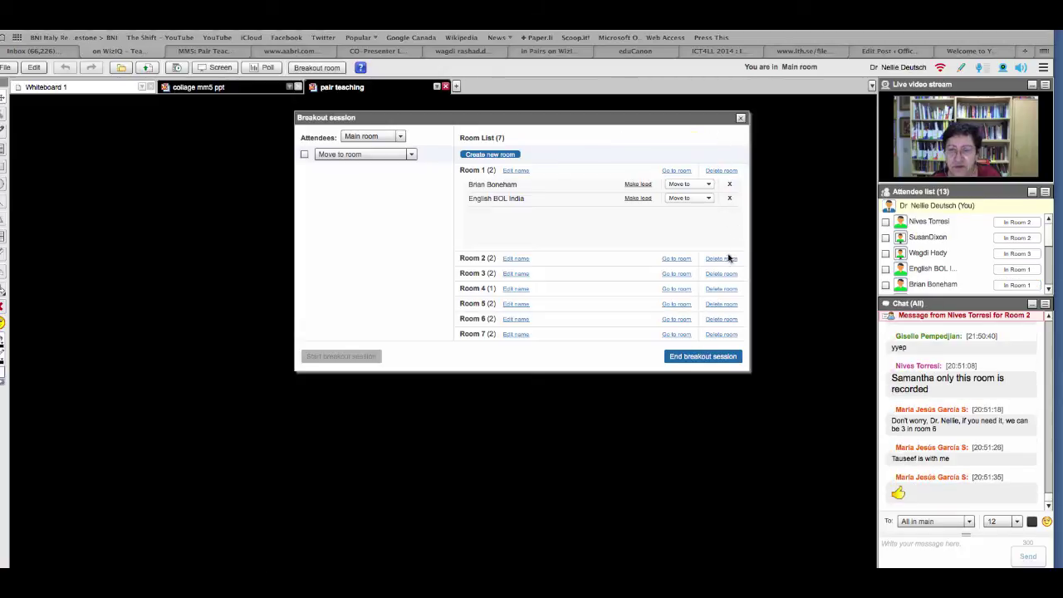
pyautogui.click(670, 264)
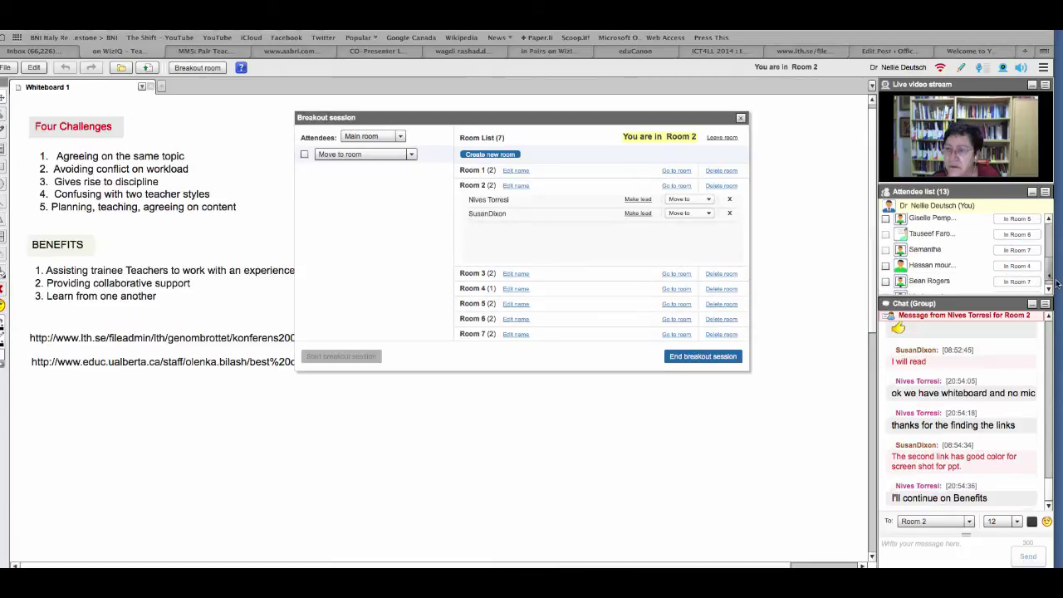
pyautogui.moveTo(1057, 285); pyautogui.dragTo(1056, 241)
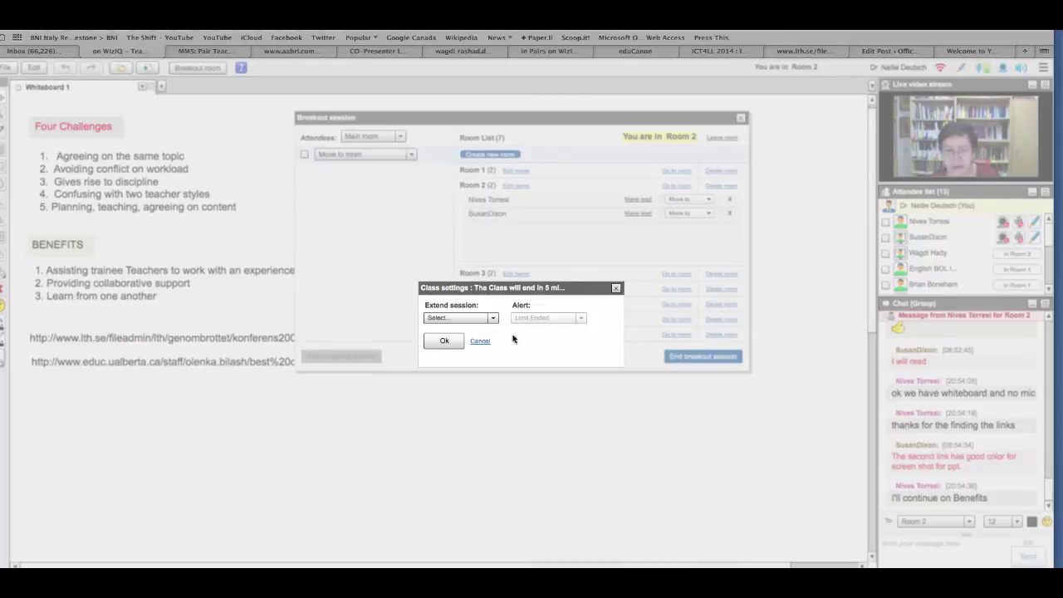
# Step: Extend the class session by 10 minutes
pyautogui.click(493, 318)
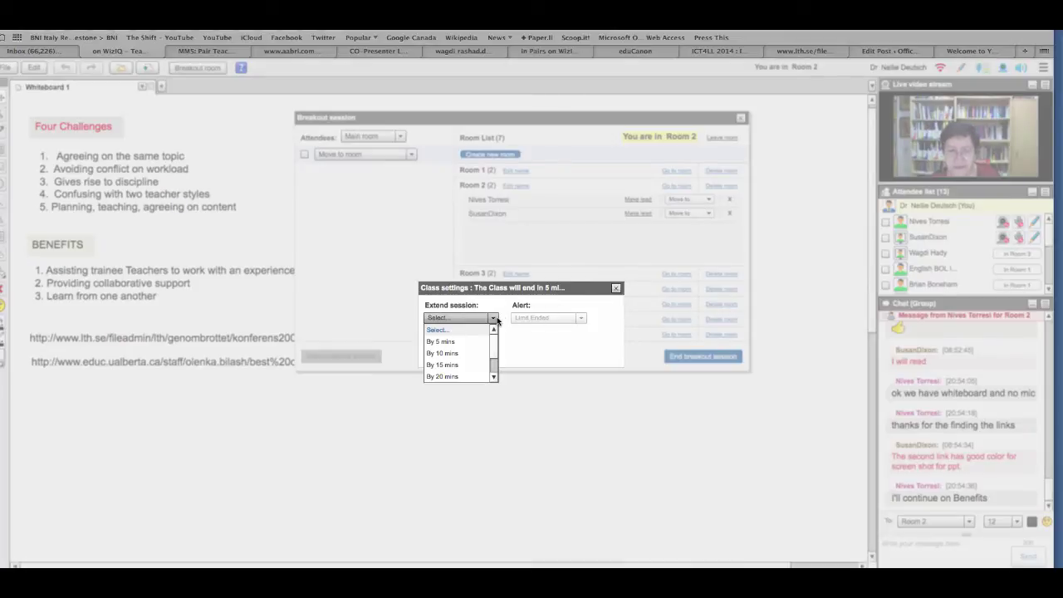
pyautogui.click(442, 352)
pyautogui.click(441, 342)
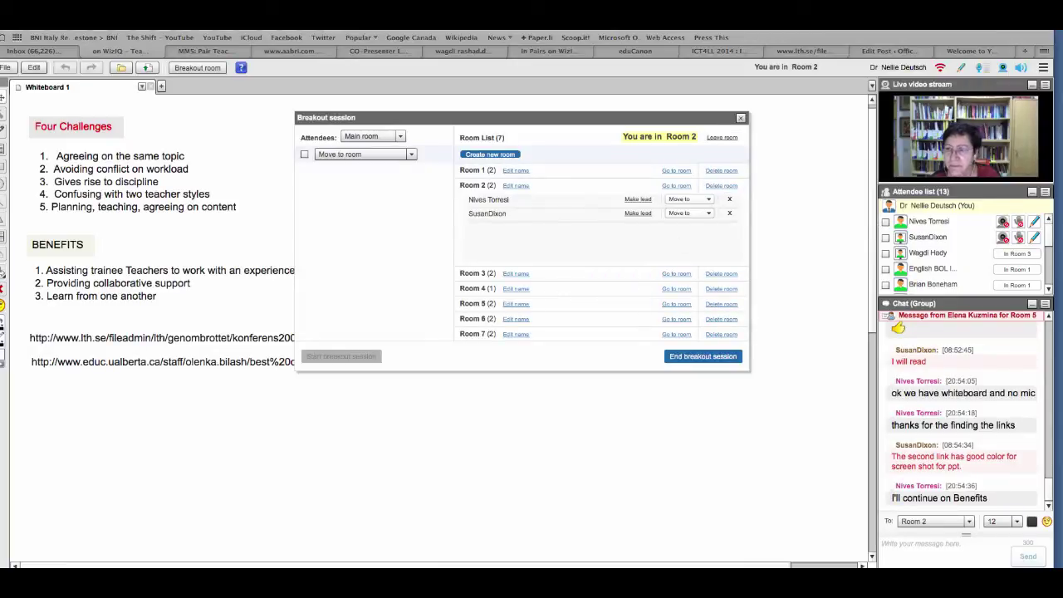
# Step: Revisit Room 3 and look through the class attendee list for room assignments and controls
pyautogui.scroll(-5, 1048, 240)
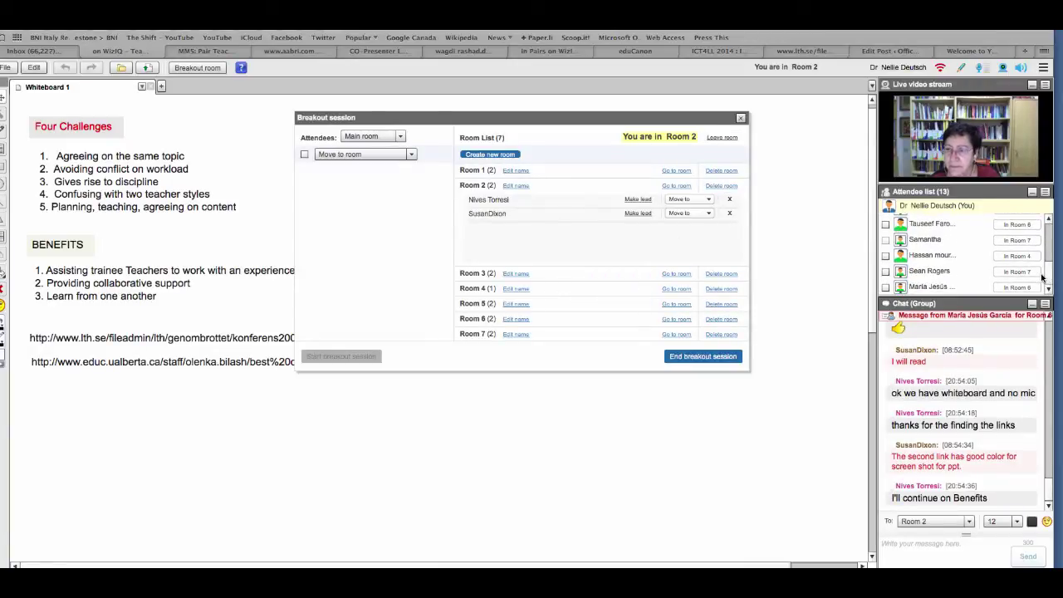
pyautogui.click(676, 273)
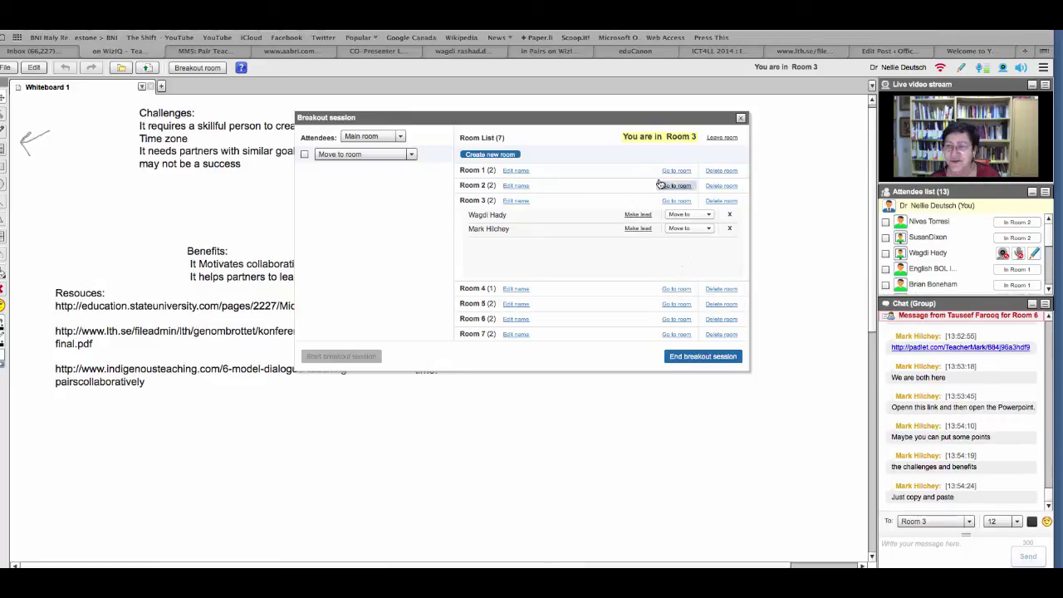
pyautogui.scroll(-5, 1049, 237)
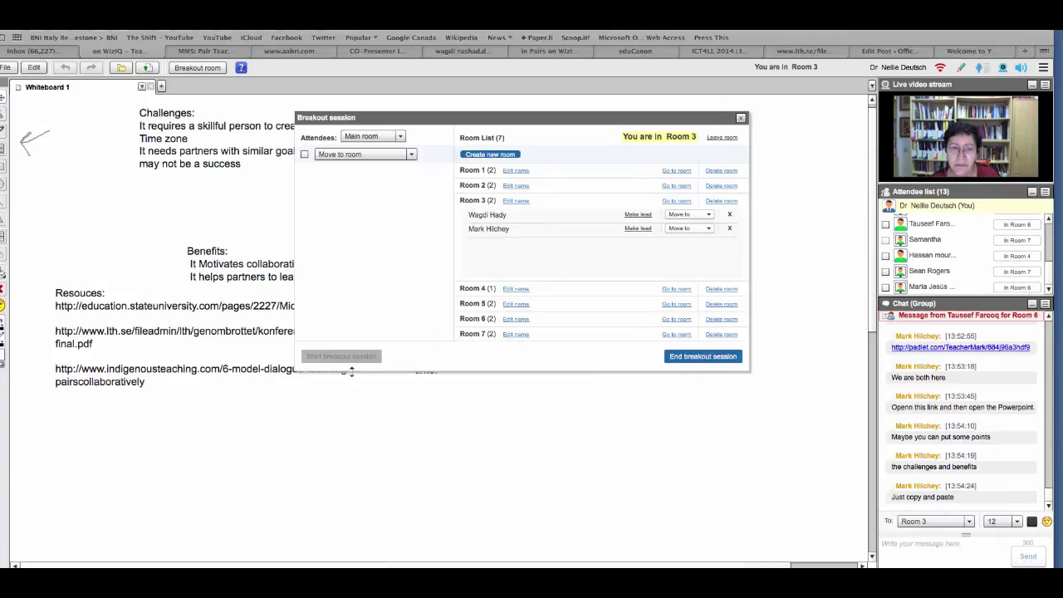
# Step: Leave Room 3 for the main room and look through the attendee list for room assignments
pyautogui.click(731, 139)
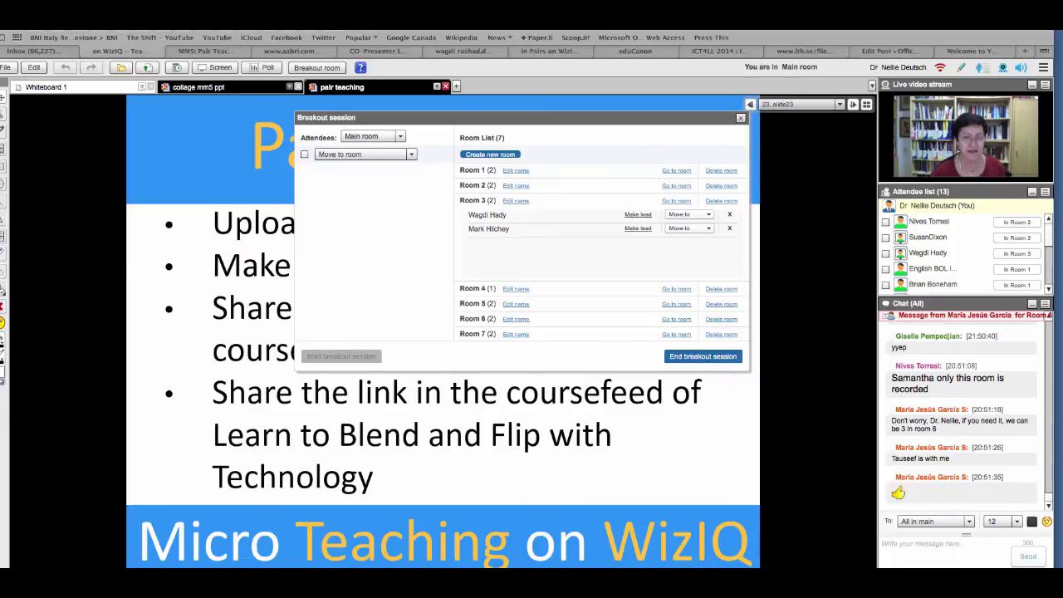
pyautogui.moveTo(615, 125); pyautogui.dragTo(733, 198)
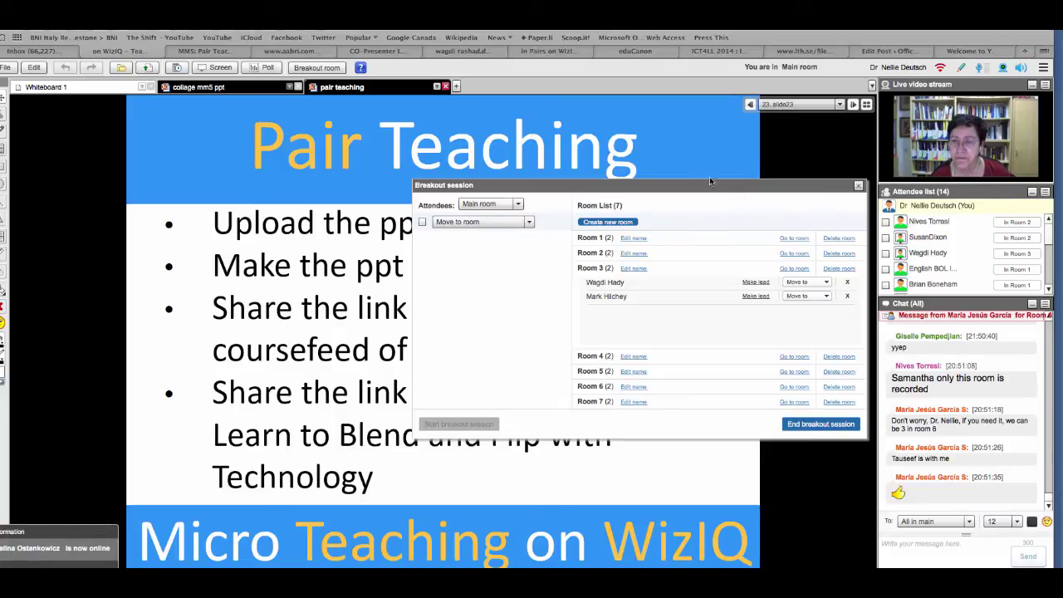
pyautogui.moveTo(710, 181); pyautogui.dragTo(591, 159)
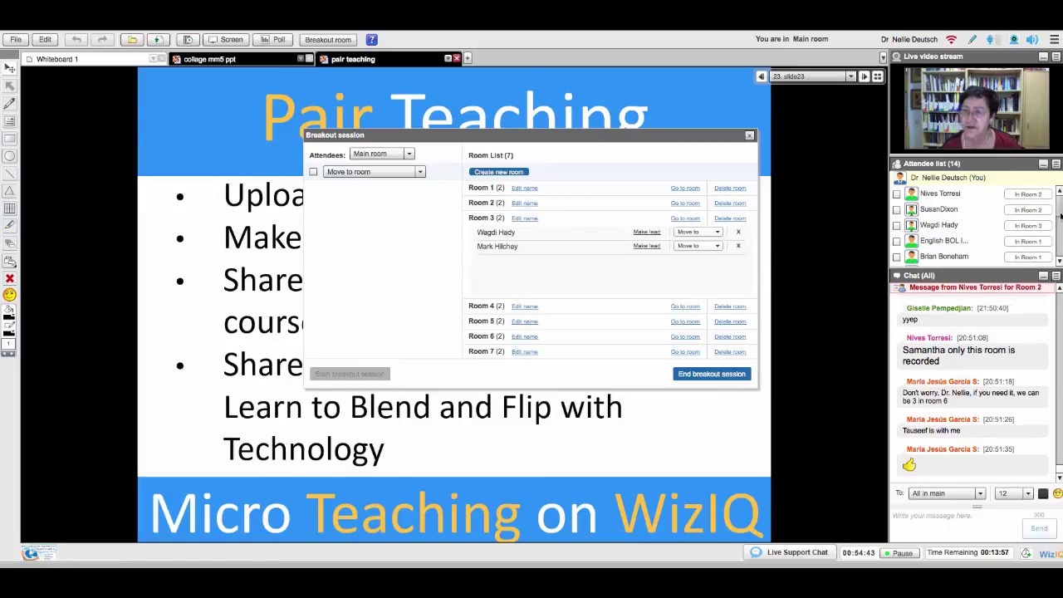
pyautogui.click(1059, 259)
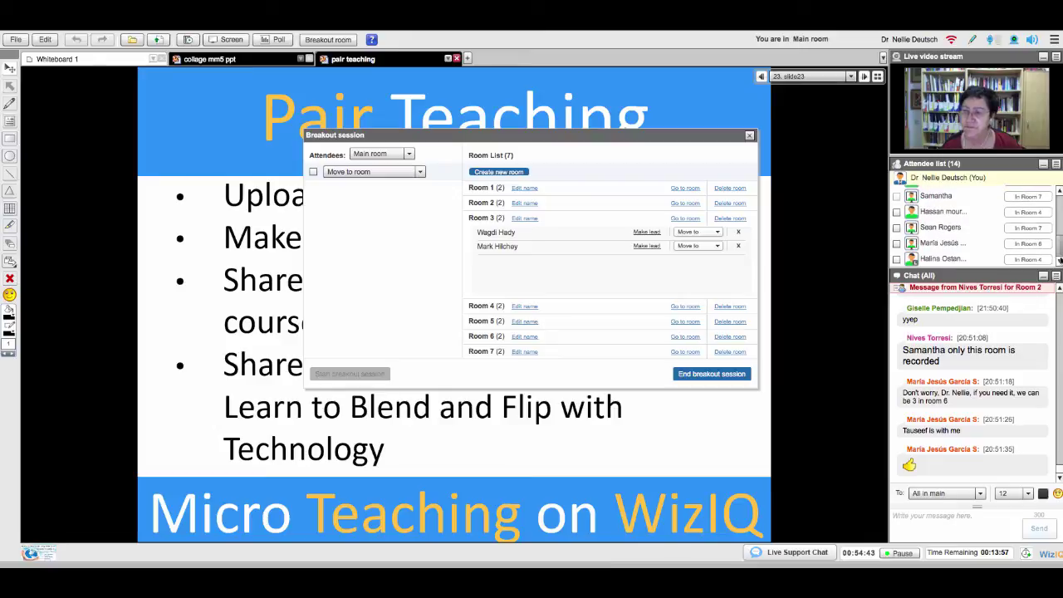
# Step: Stop sharing the webcam and minimize the live video stream to enlarge the attendee list and chat
pyautogui.click(1015, 40)
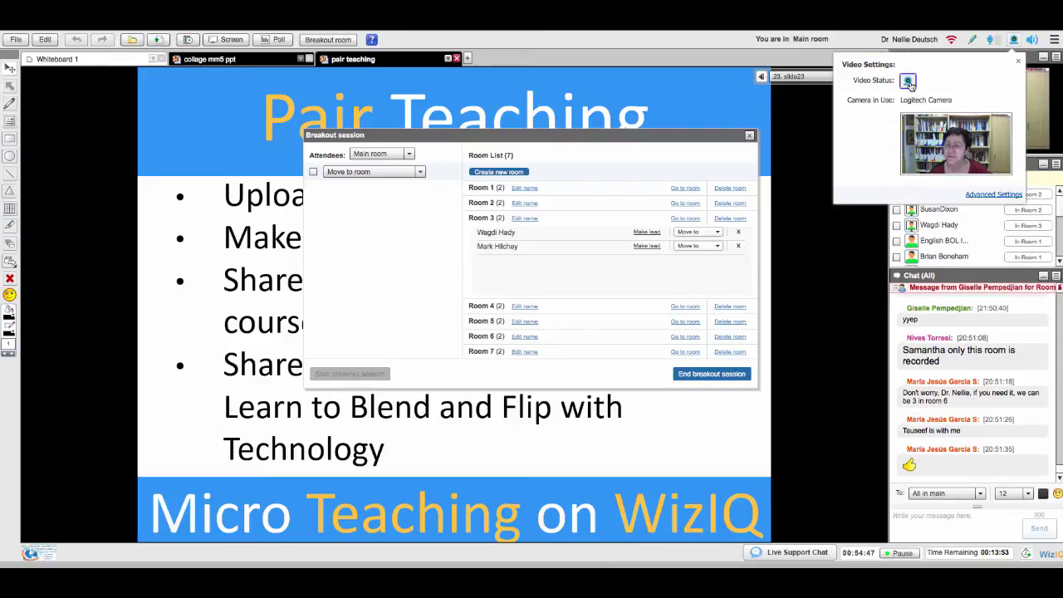
pyautogui.click(1021, 63)
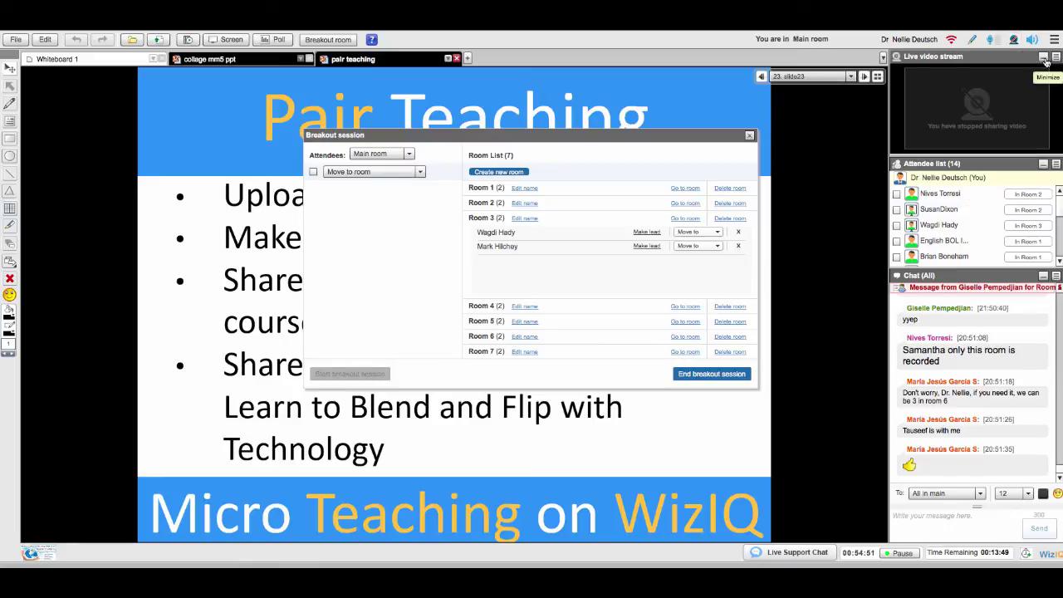
pyautogui.click(1043, 56)
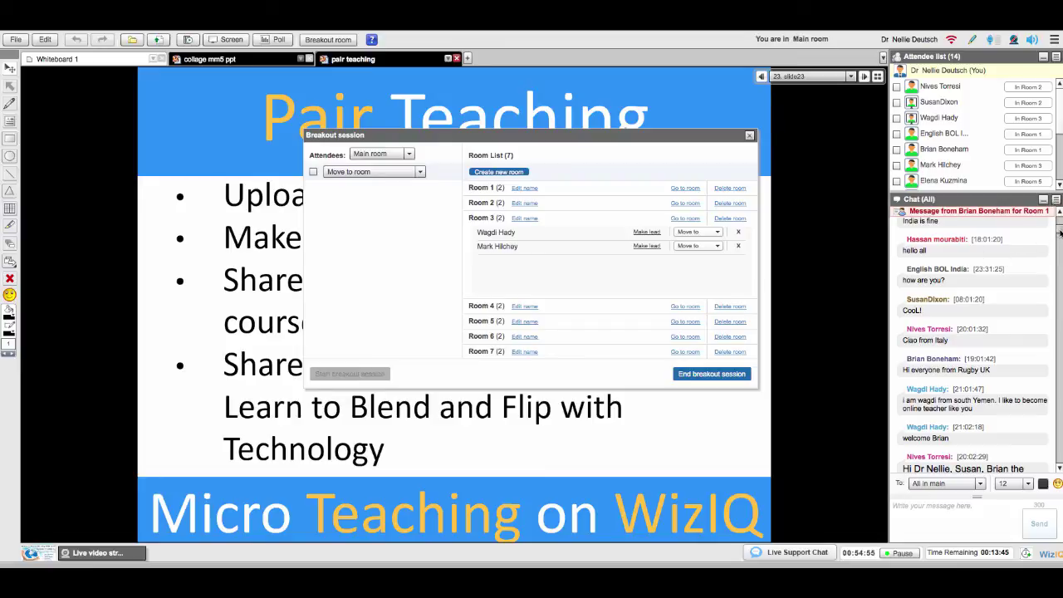
pyautogui.scroll(3, 1059, 234)
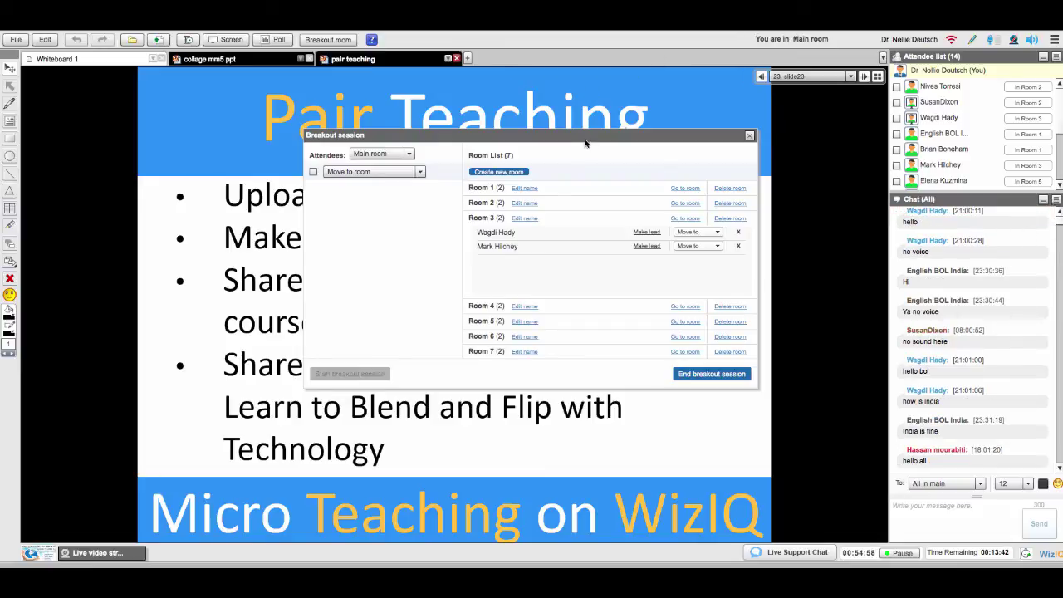
# Step: Visit Rooms 1 through 7 in turn to review each pair's whiteboard notes and chat, keeping the breakout session window clear of the notes
pyautogui.moveTo(585, 142); pyautogui.dragTo(553, 155)
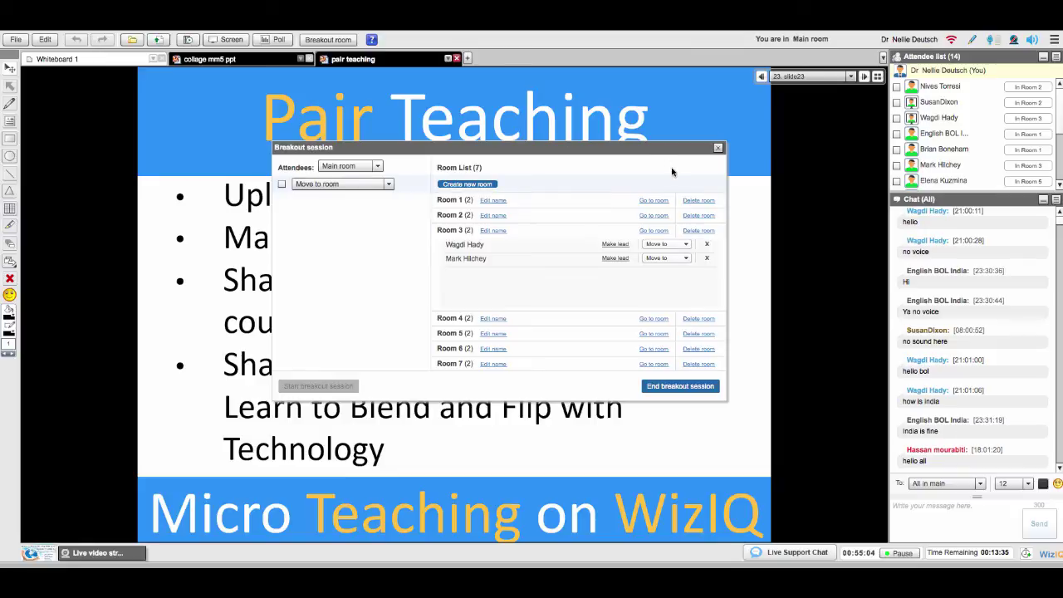
pyautogui.moveTo(662, 150); pyautogui.dragTo(676, 125)
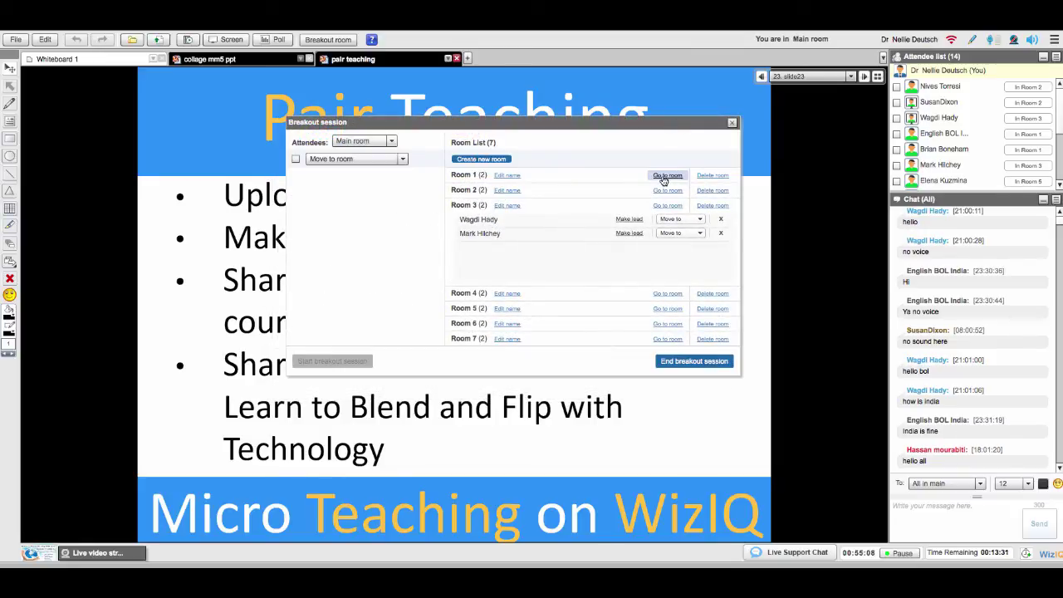
pyautogui.click(666, 176)
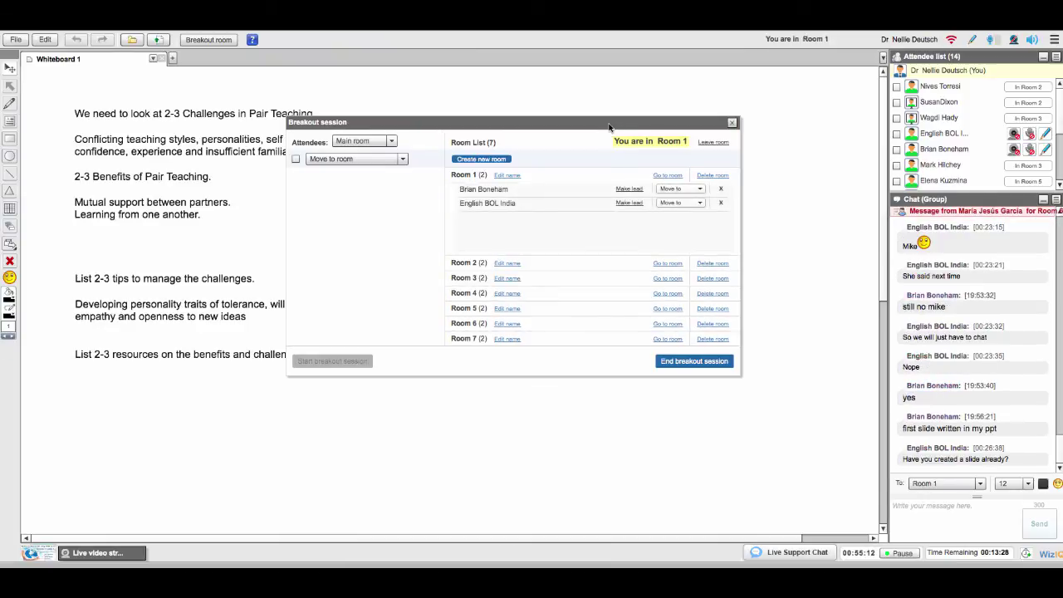
pyautogui.moveTo(609, 127); pyautogui.dragTo(826, 137)
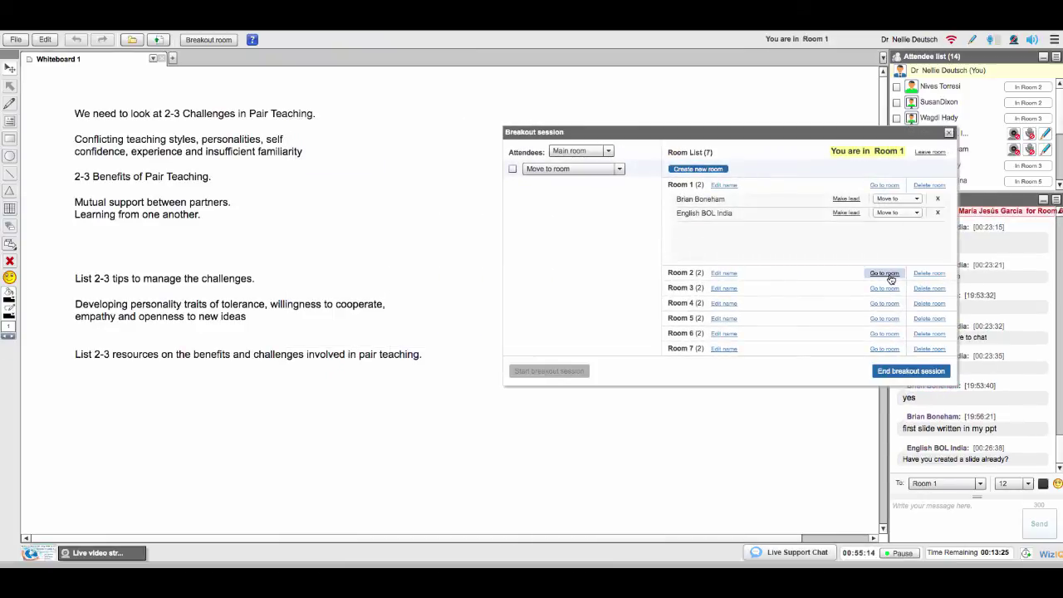
pyautogui.click(891, 276)
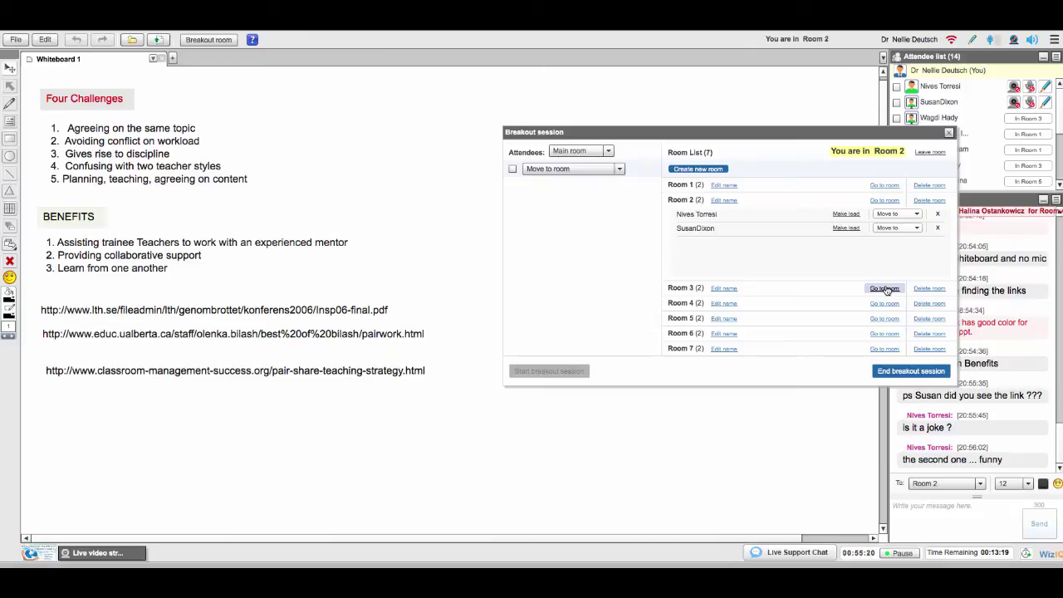
pyautogui.click(885, 288)
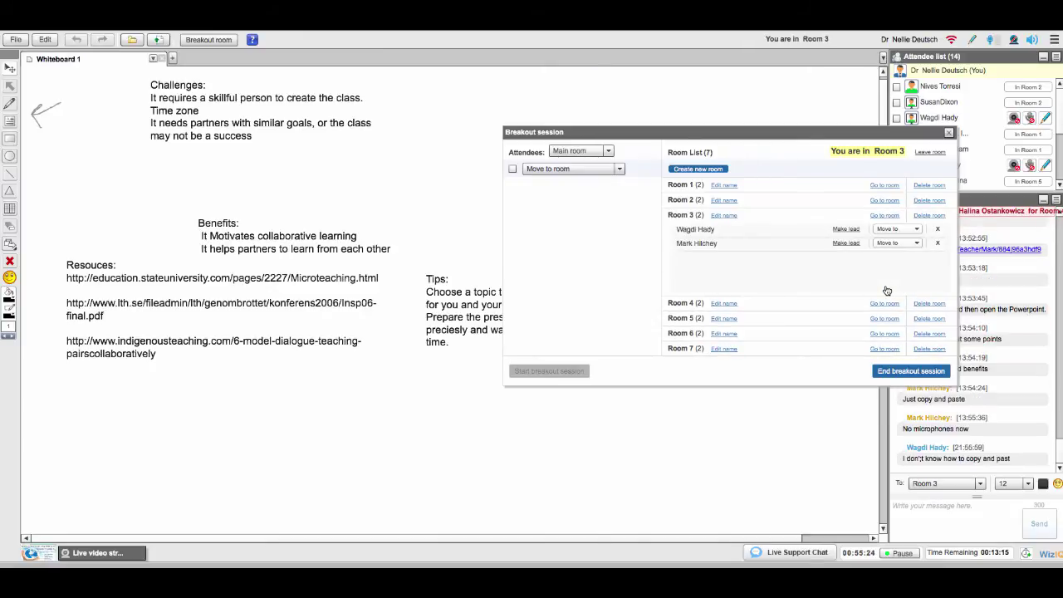
pyautogui.click(884, 304)
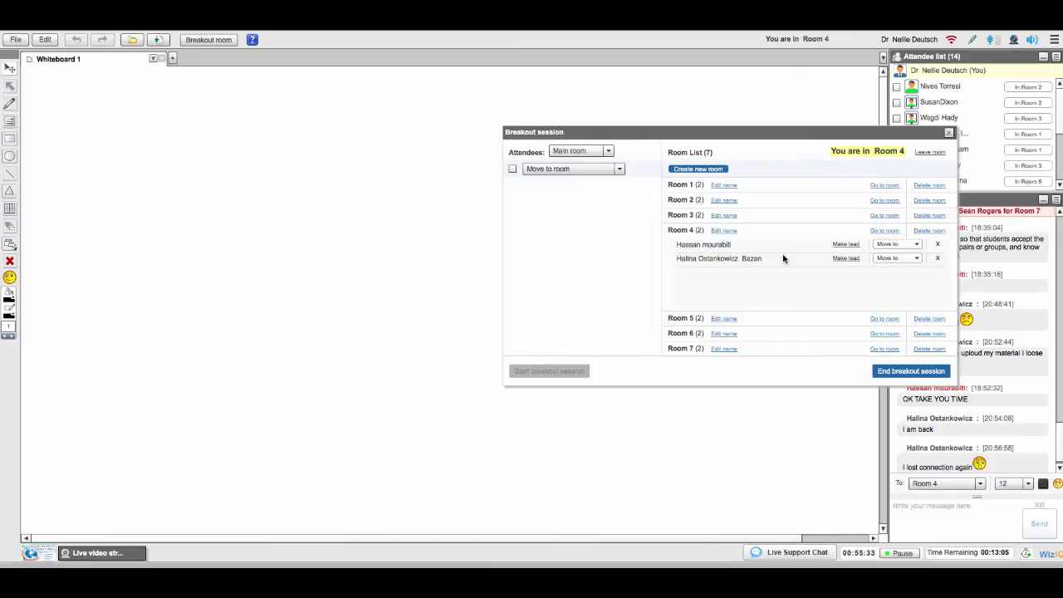
pyautogui.click(885, 318)
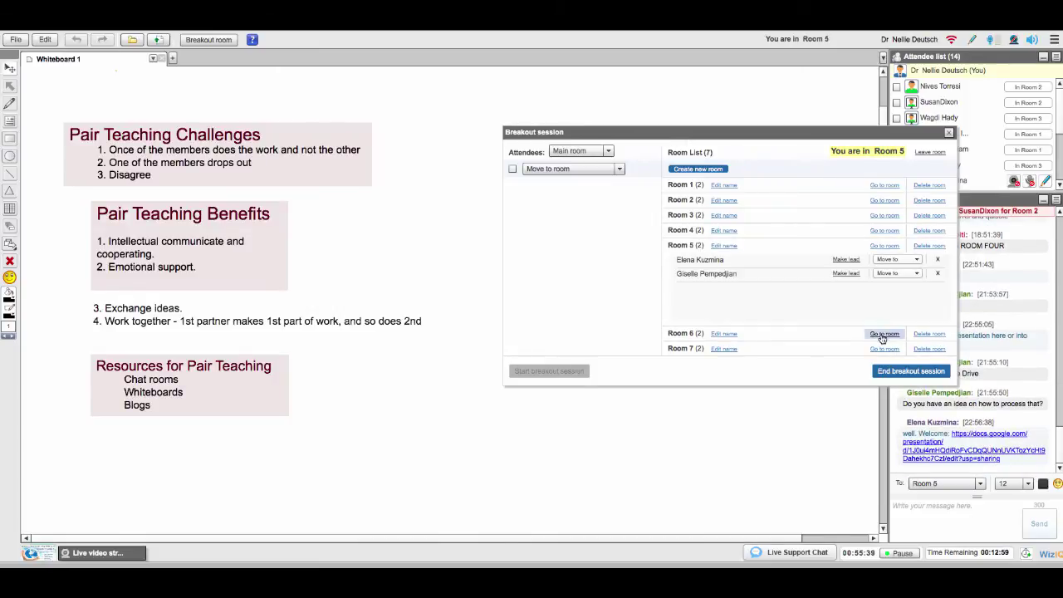
pyautogui.click(883, 335)
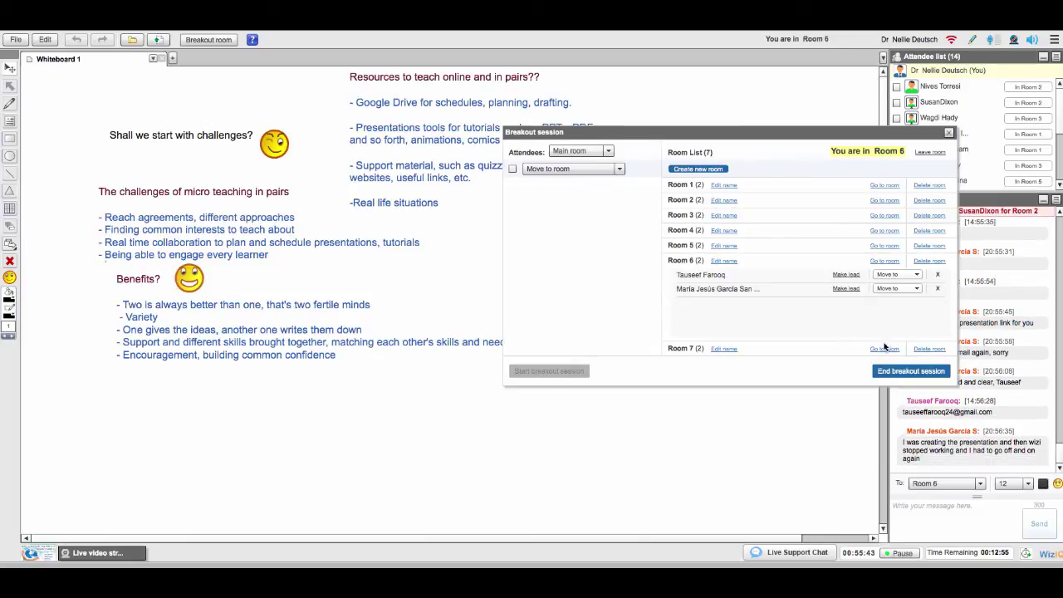
pyautogui.click(883, 348)
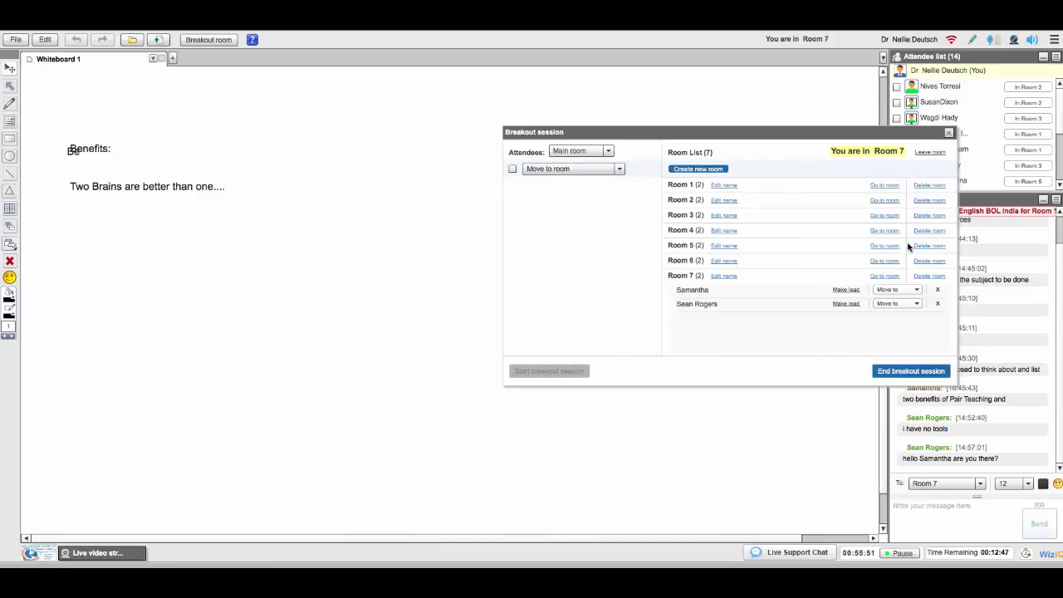
# Step: Look through the attendee list from Room 7, checking the room assignments and the Room 7 pair's controls
pyautogui.moveTo(860, 139); pyautogui.dragTo(753, 142)
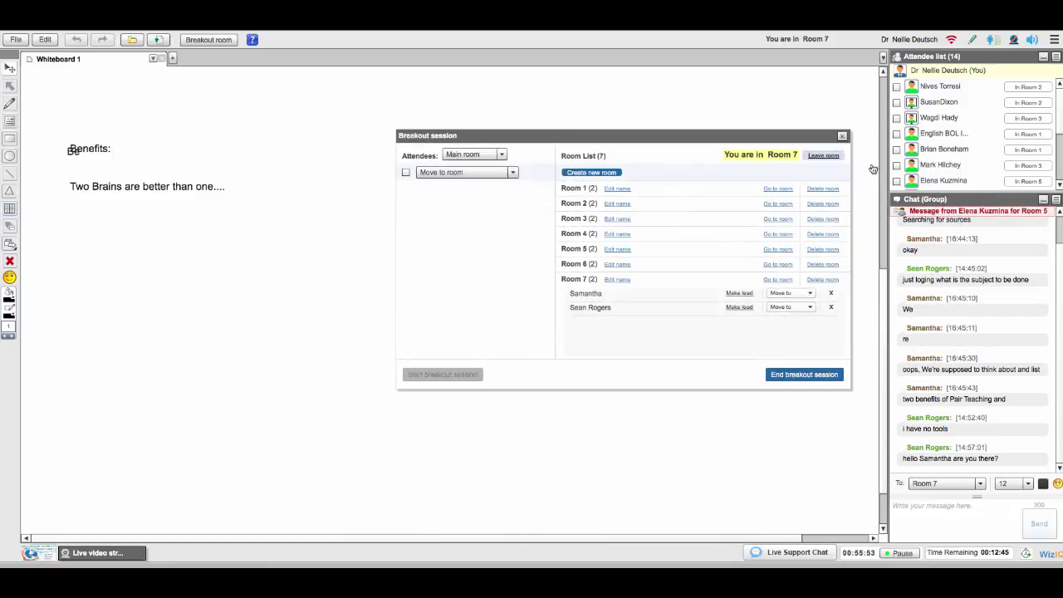
pyautogui.scroll(-5, 1058, 184)
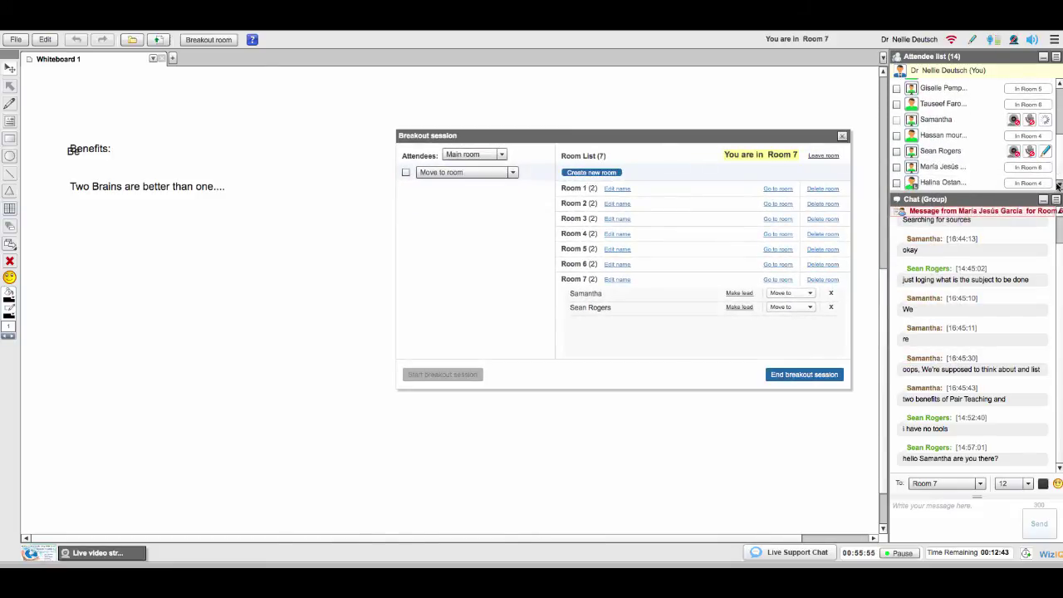
pyautogui.scroll(-5, 967, 148)
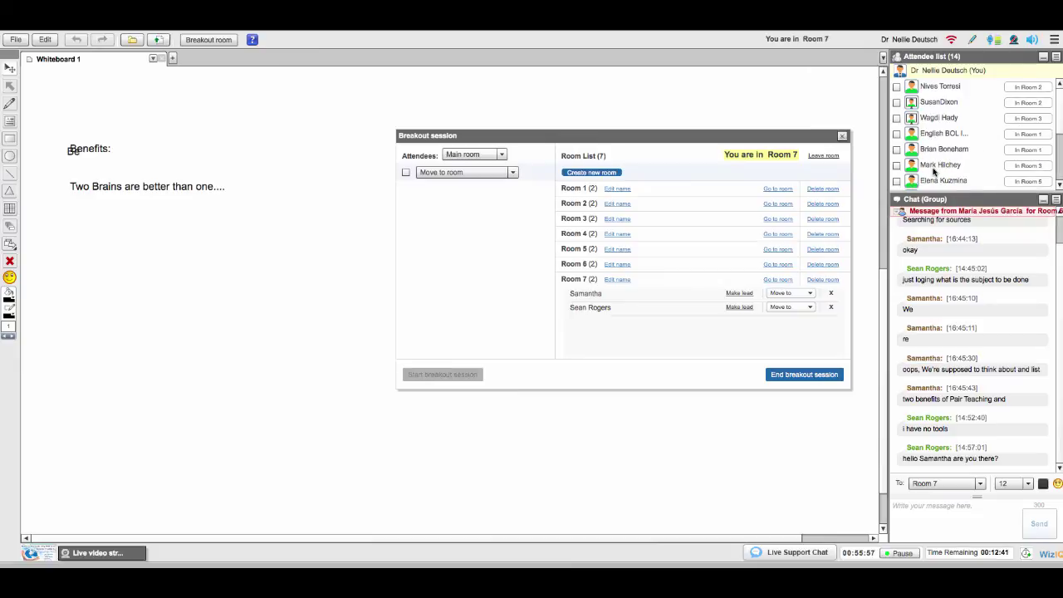
pyautogui.scroll(5, 1055, 172)
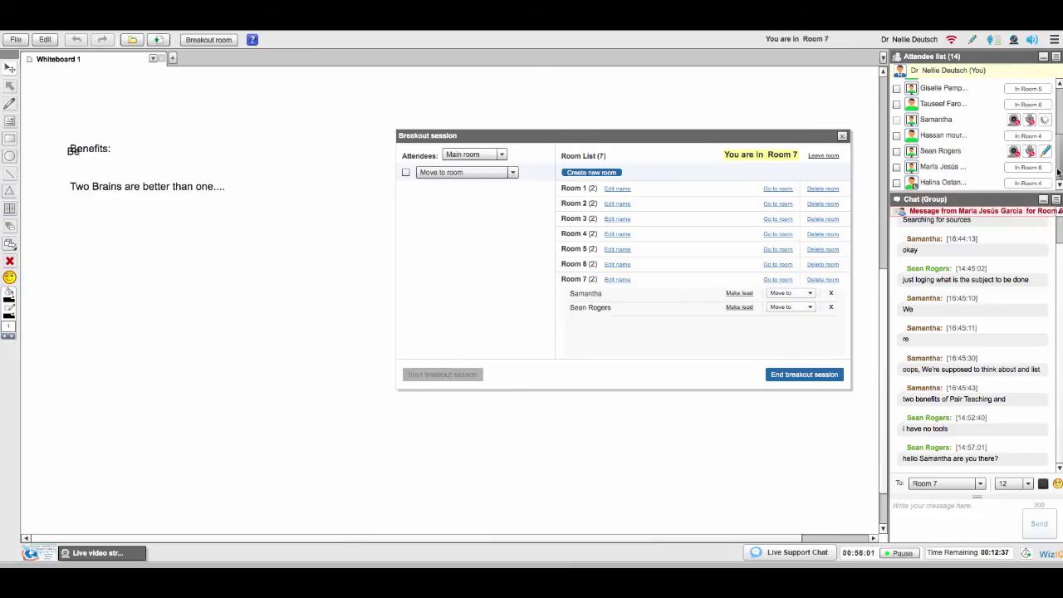
pyautogui.scroll(5, 1056, 172)
pyautogui.click(1059, 174)
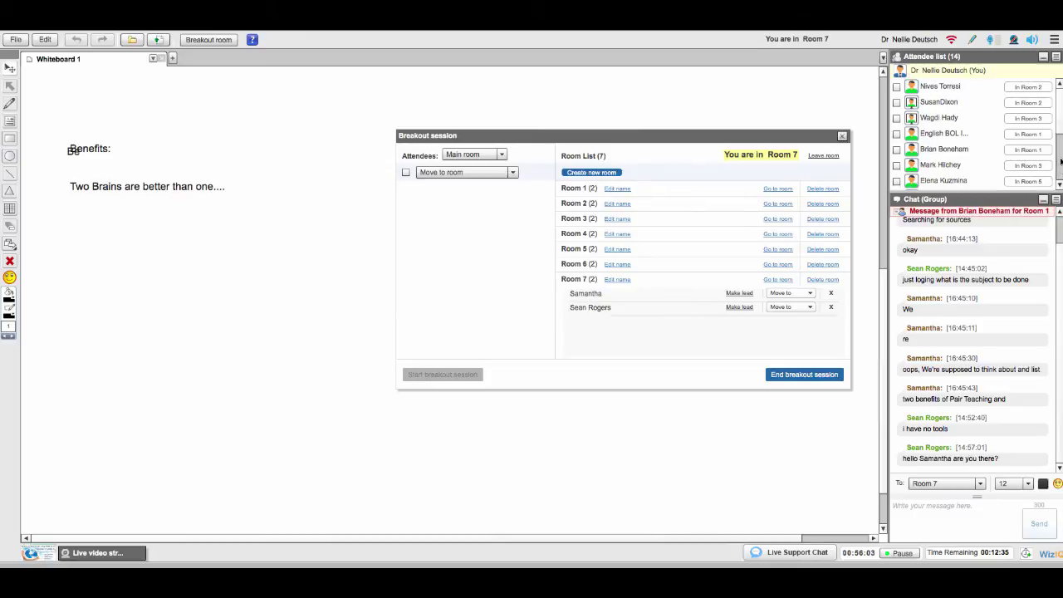
pyautogui.scroll(-3, 1059, 132)
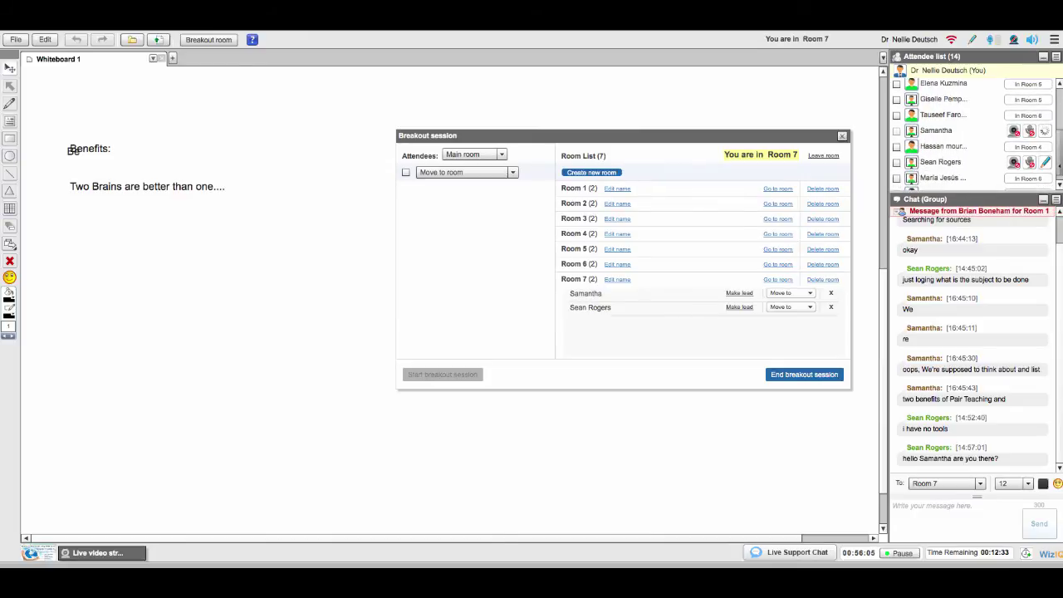
pyautogui.scroll(3, 1060, 132)
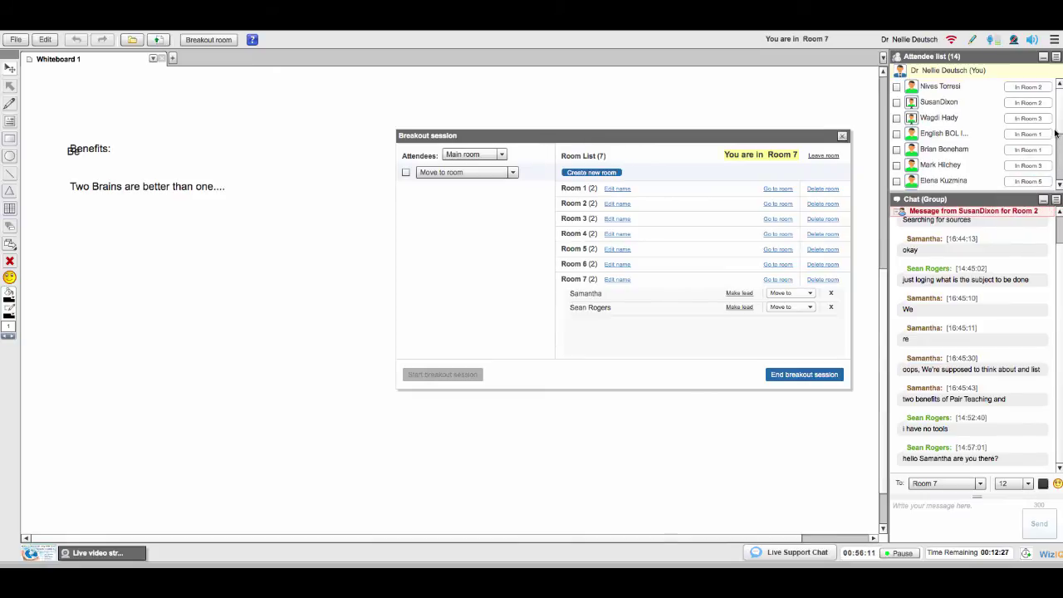
pyautogui.scroll(-1, 1060, 132)
pyautogui.moveTo(1060, 132)
pyautogui.mouseDown()
pyautogui.moveTo(1059, 170)
pyautogui.moveTo(1059, 149)
pyautogui.mouseUp()
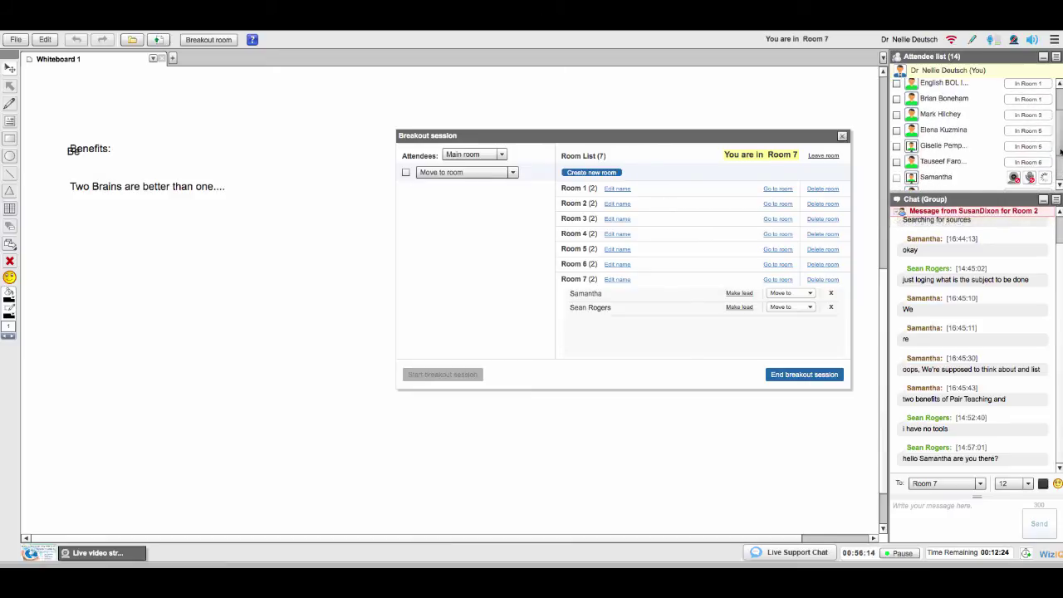
# Step: Return to the main room and select a Room 2 attendee as the private chat recipient
pyautogui.click(820, 156)
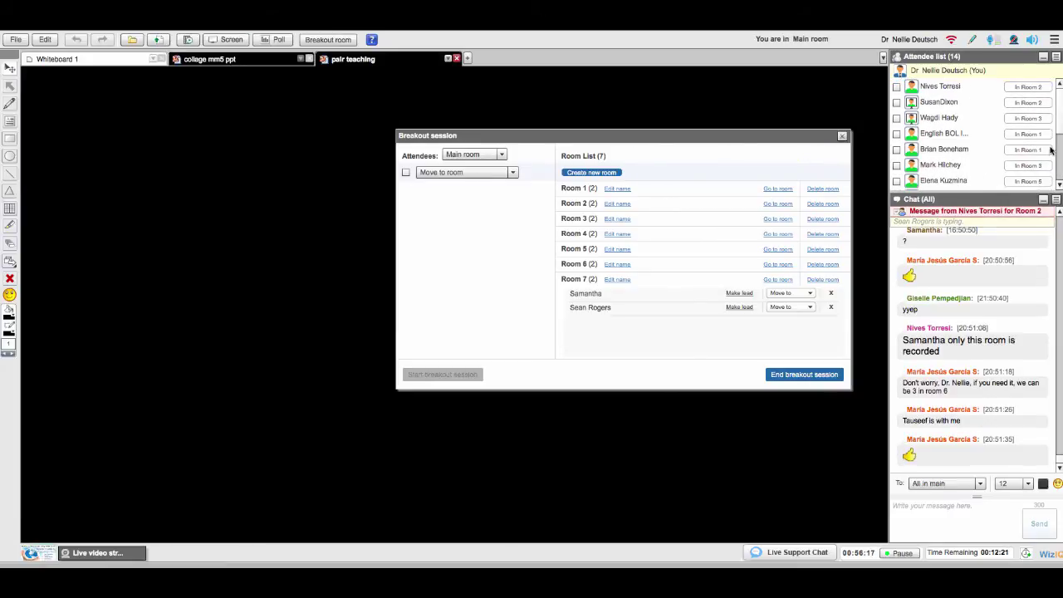
pyautogui.scroll(-3, 1050, 145)
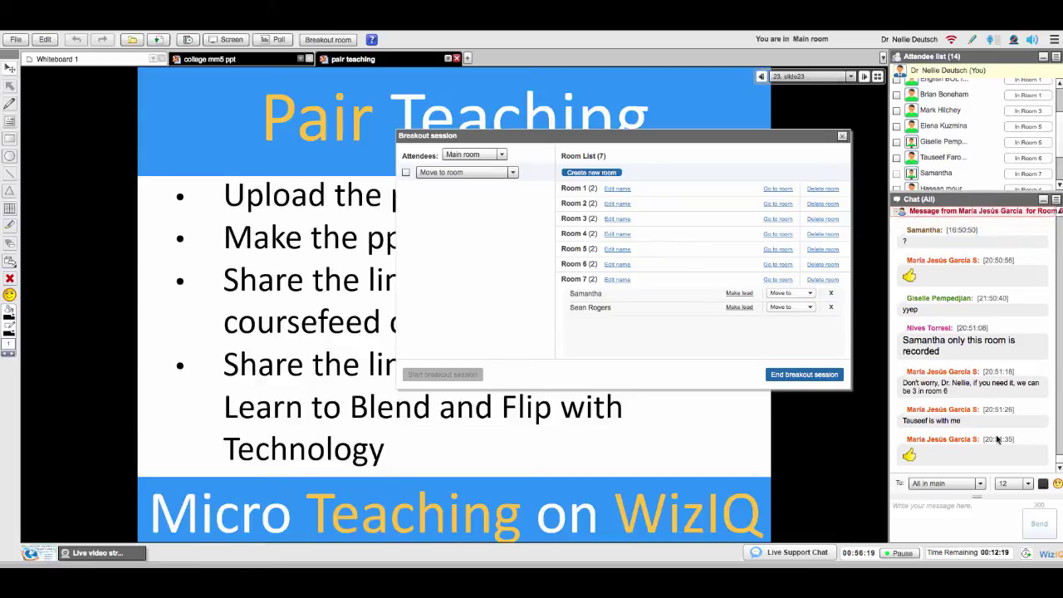
pyautogui.click(980, 484)
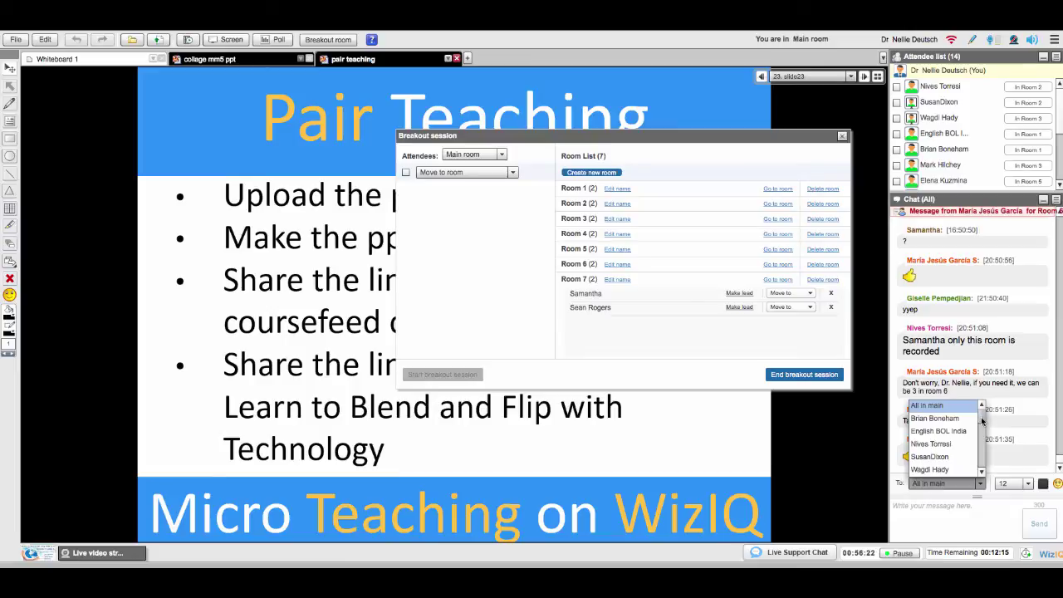
pyautogui.scroll(-1, 981, 428)
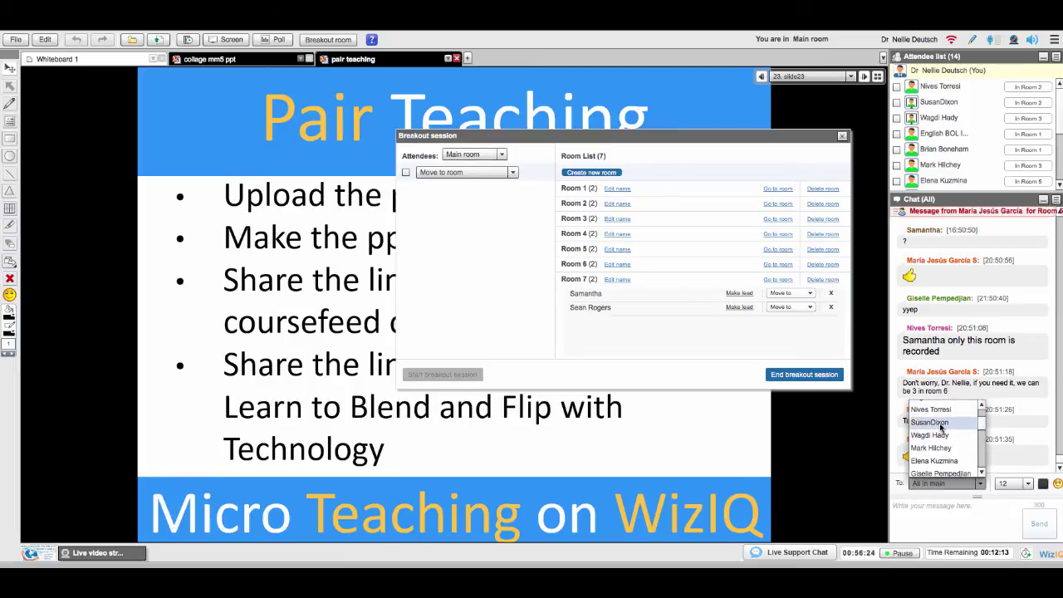
pyautogui.click(943, 422)
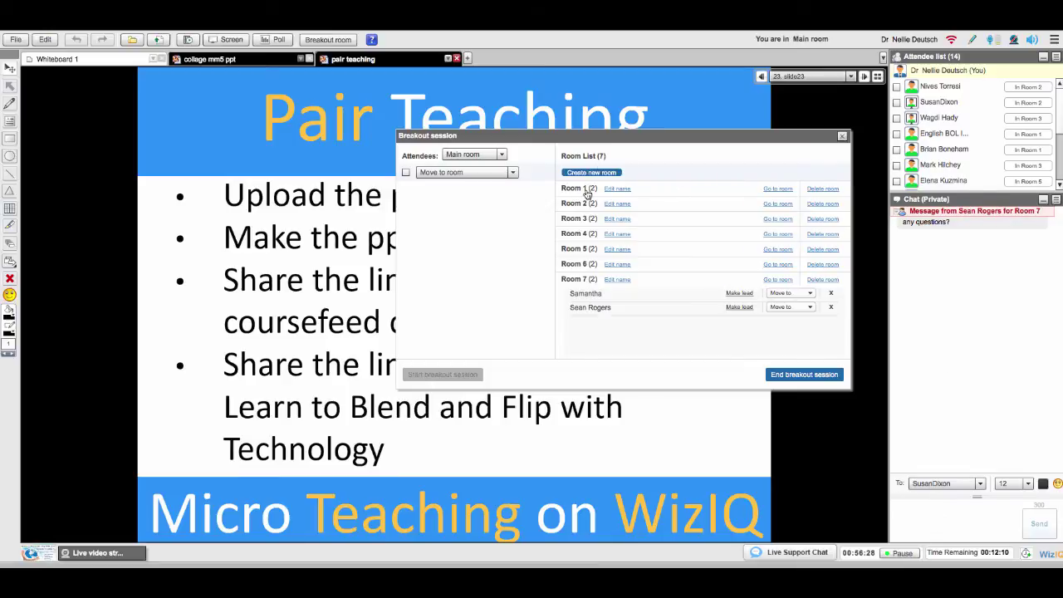
# Step: Revisit Rooms 1 and 2, and give the first attendee in Room 2 video and audio control
pyautogui.click(779, 190)
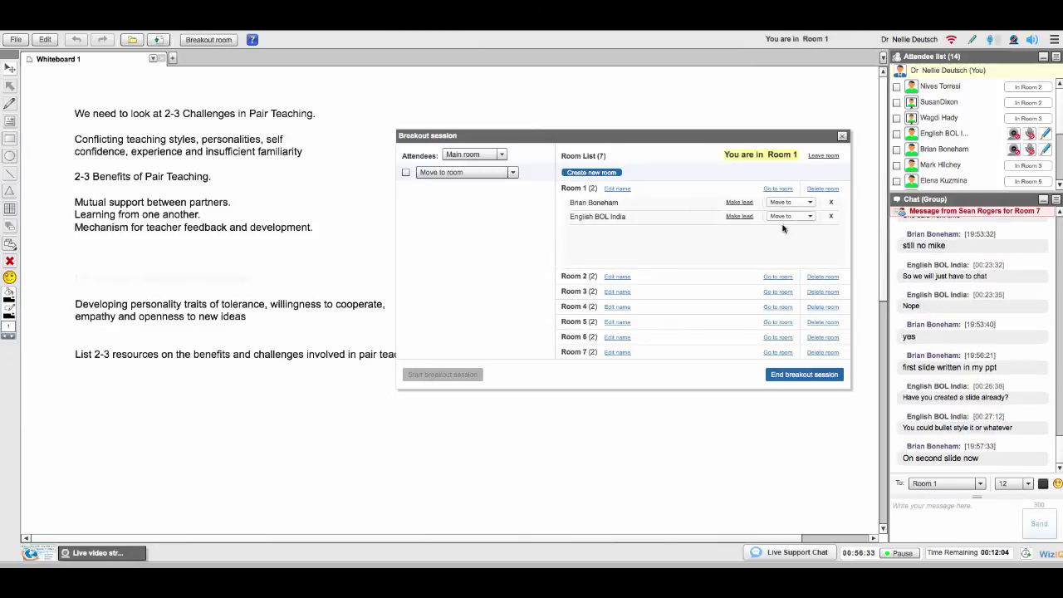
pyautogui.click(778, 277)
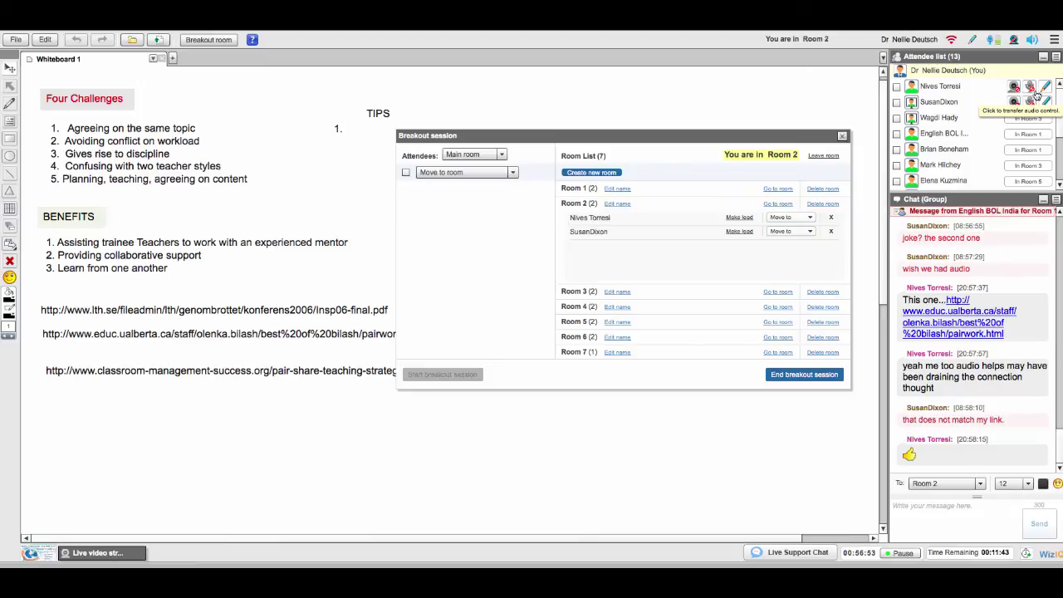
pyautogui.click(1015, 88)
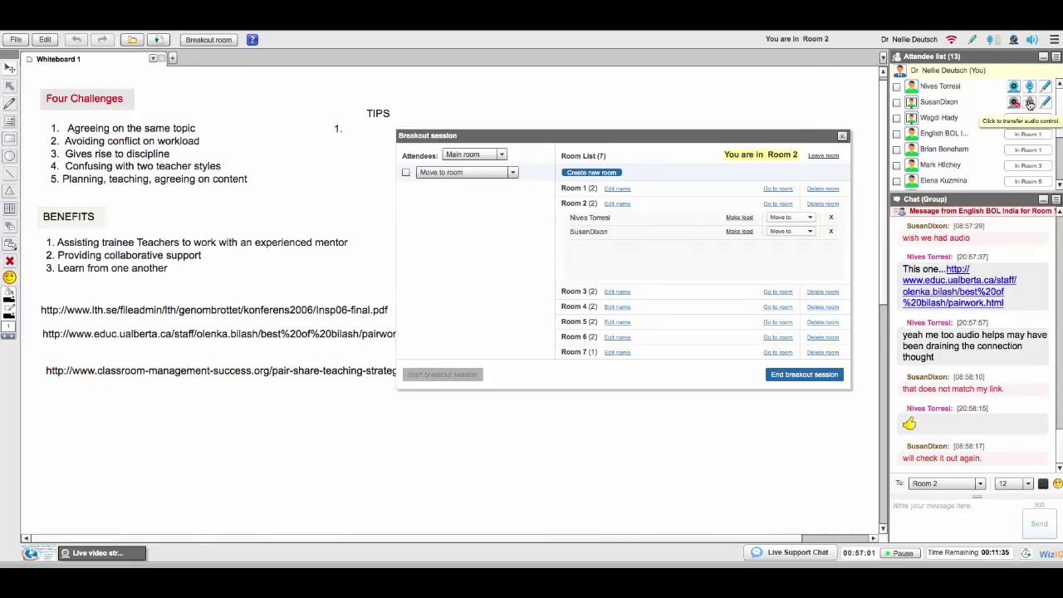
pyautogui.moveTo(823, 136); pyautogui.dragTo(796, 106)
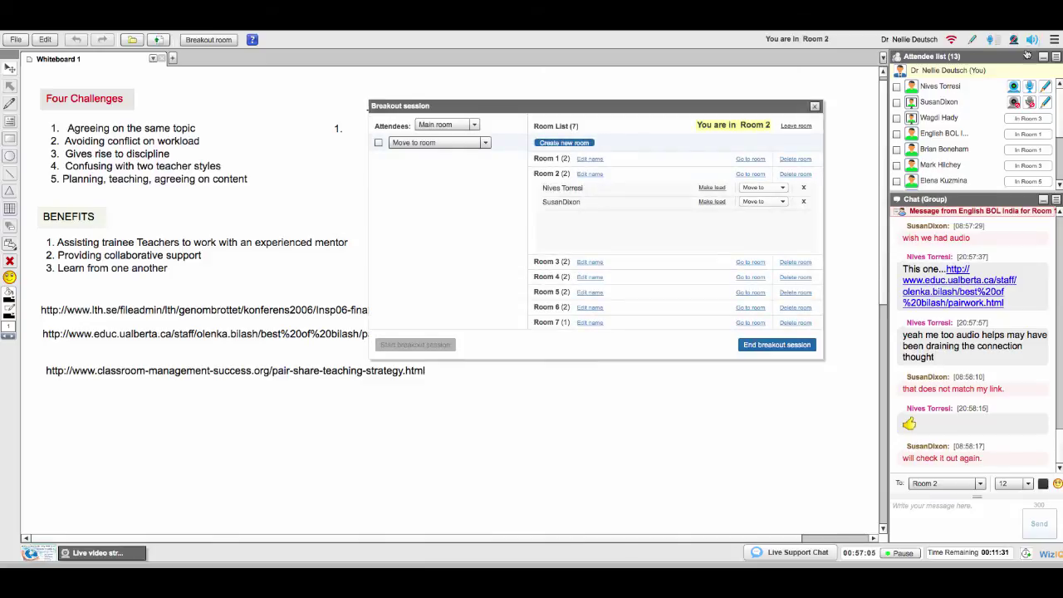
# Step: Leave Room 2 for the main room, restore the minimized live video stream and pop it back in above the attendee list
pyautogui.click(795, 125)
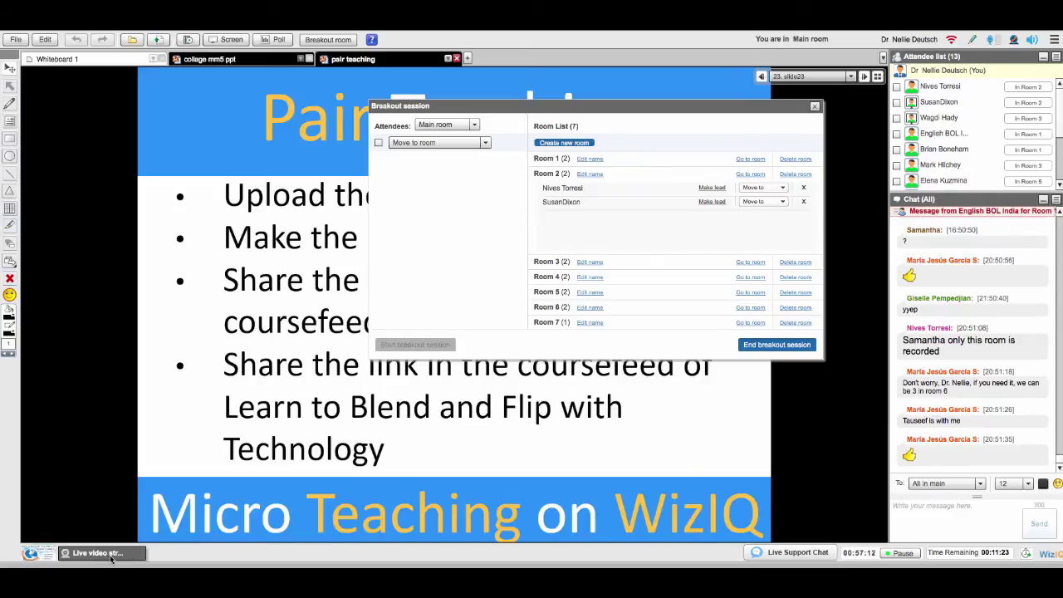
pyautogui.click(112, 554)
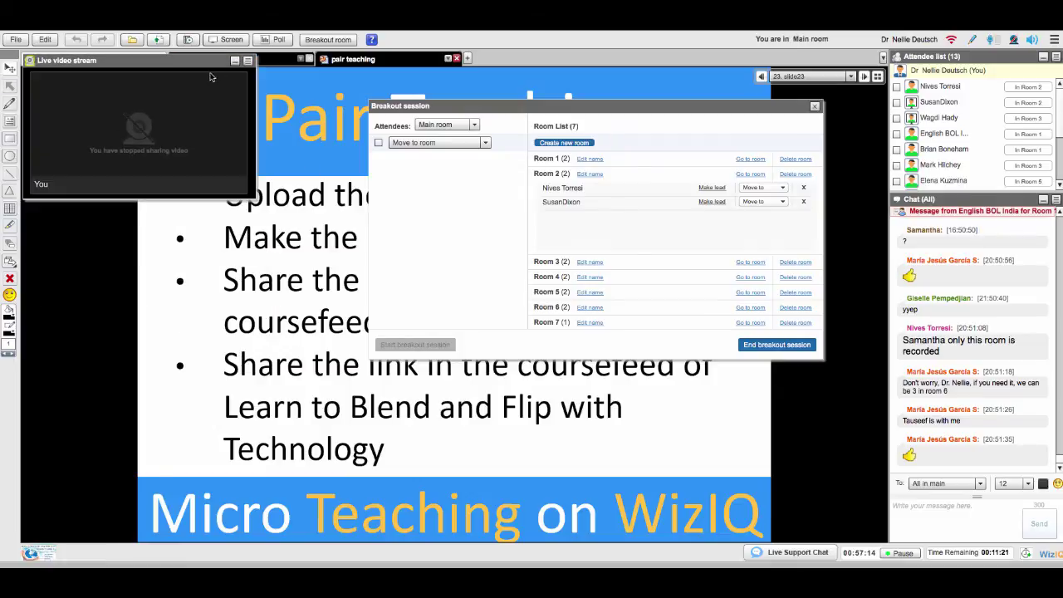
pyautogui.click(248, 61)
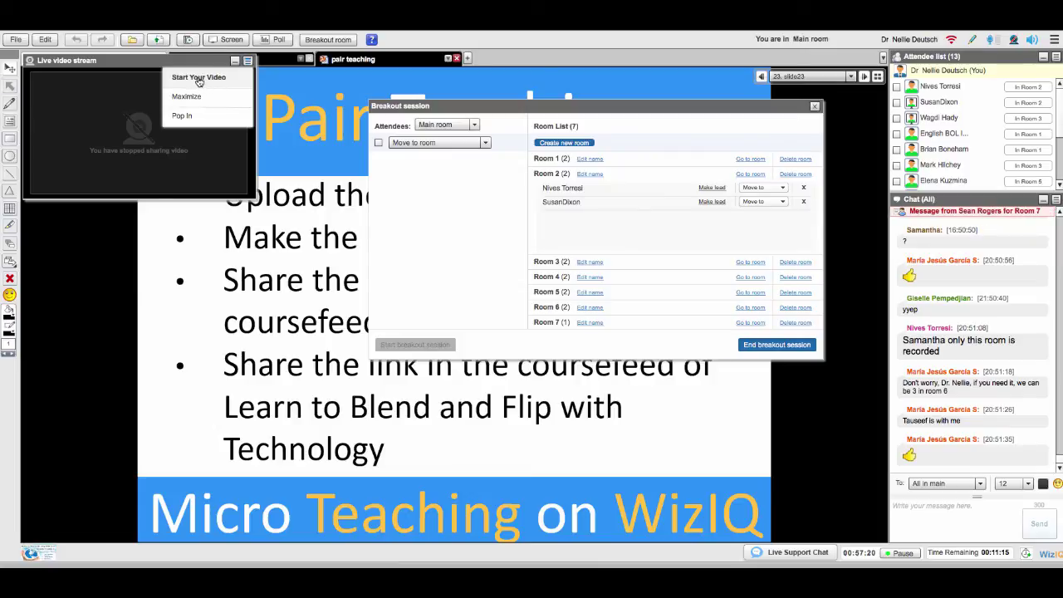
pyautogui.click(181, 115)
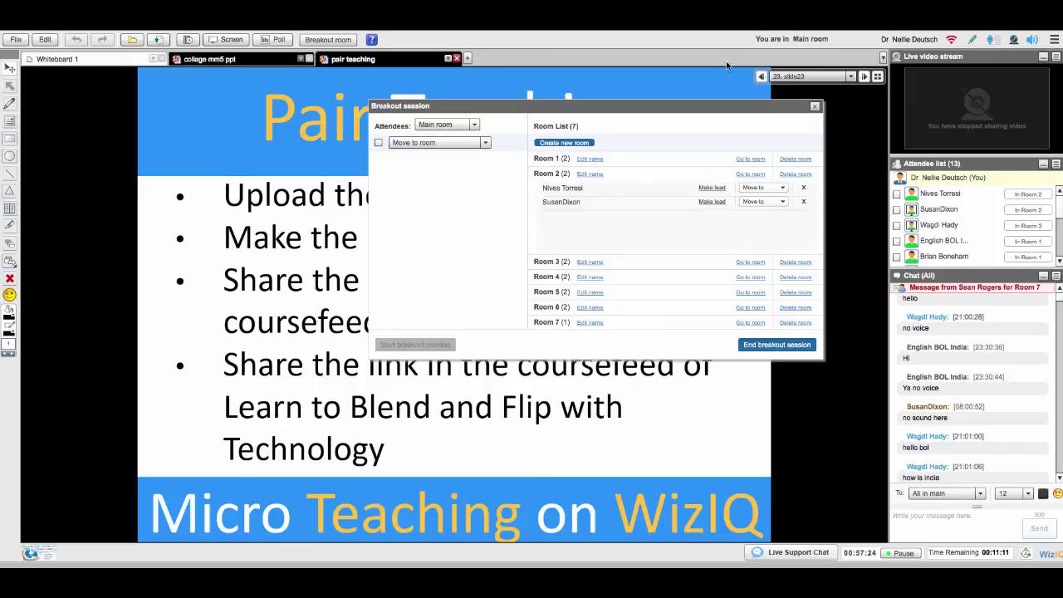
# Step: Enter Room 1, keep the breakout session window clear of its notes, and make the first listed attendee the room's lead
pyautogui.moveTo(686, 109); pyautogui.dragTo(536, 136)
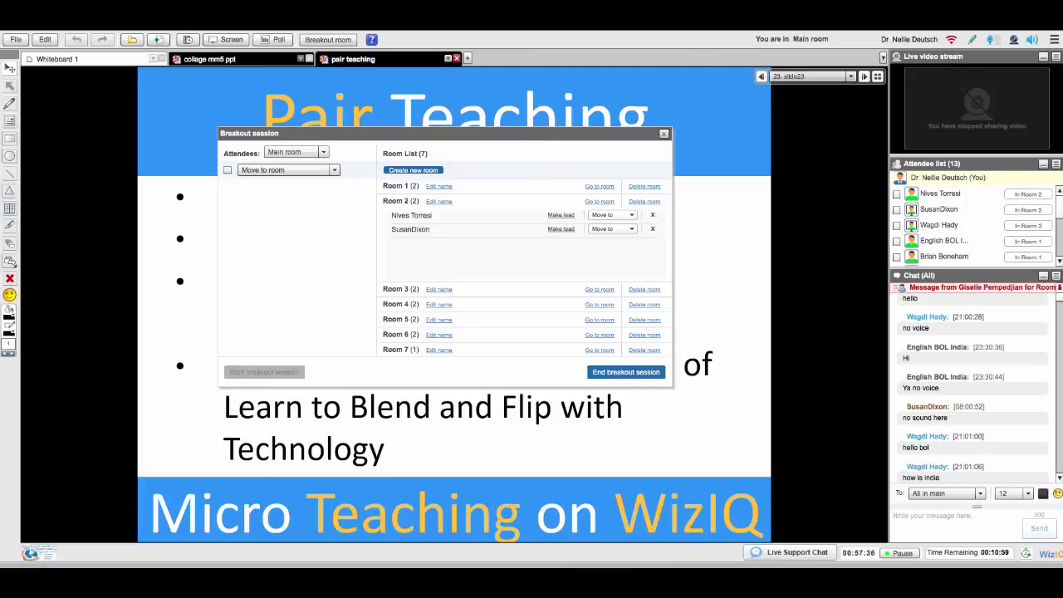
pyautogui.moveTo(559, 132); pyautogui.dragTo(675, 107)
pyautogui.click(661, 157)
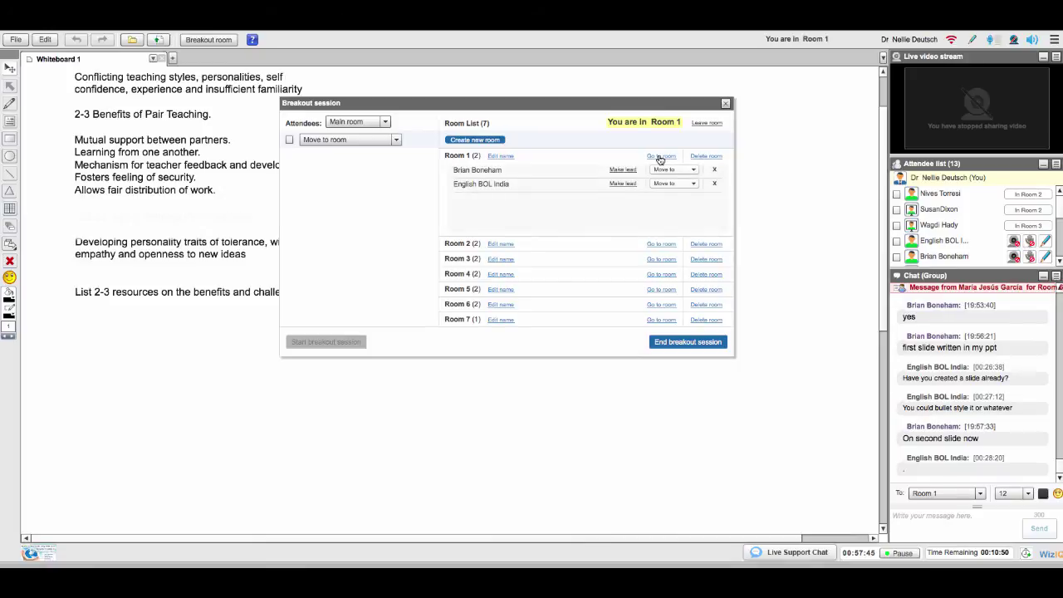
pyautogui.moveTo(602, 103); pyautogui.dragTo(766, 147)
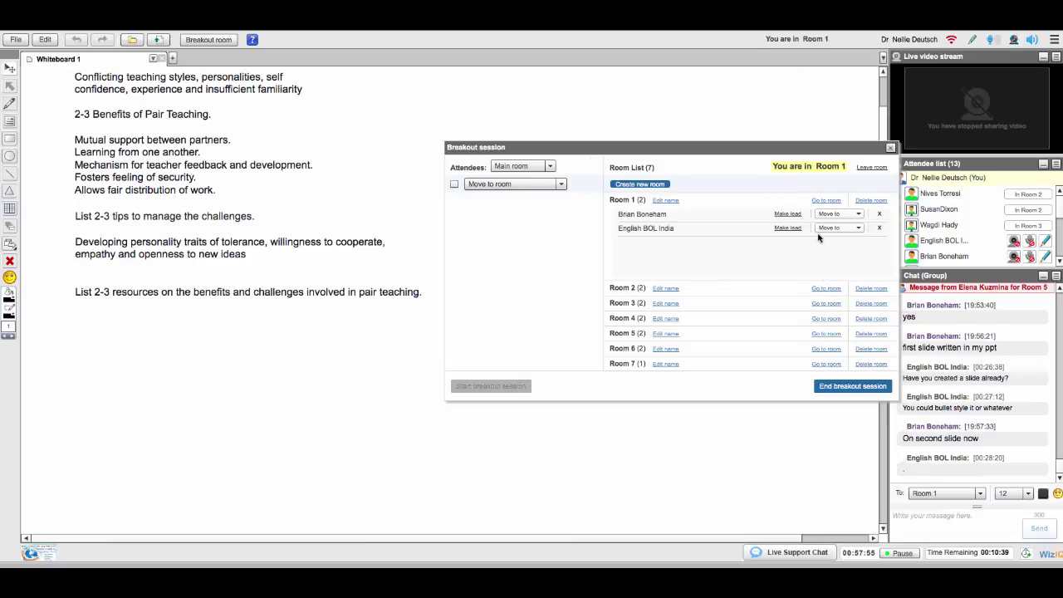
pyautogui.click(788, 214)
pyautogui.click(860, 215)
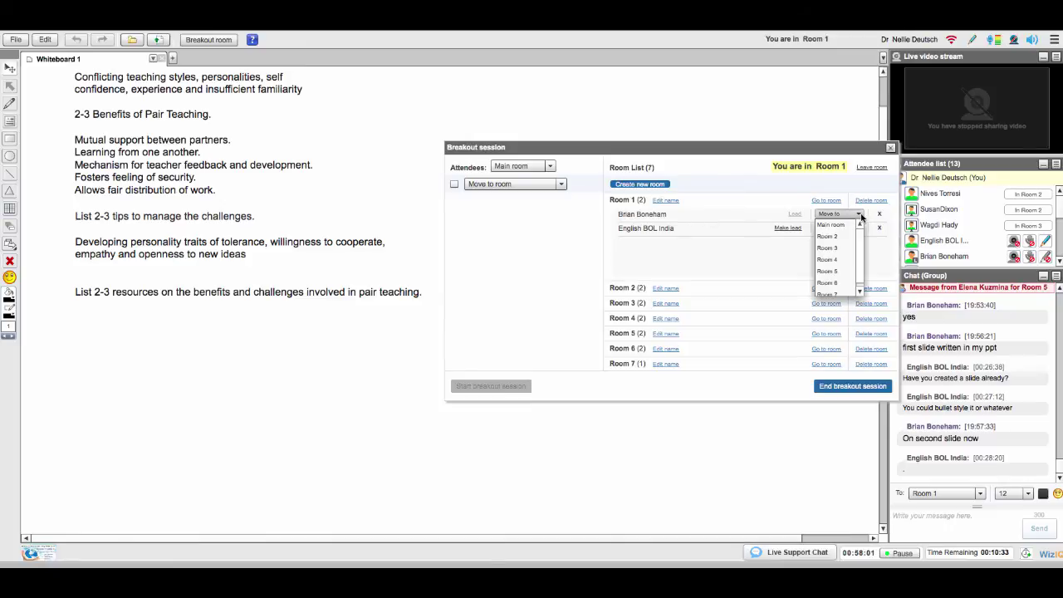
pyautogui.click(719, 257)
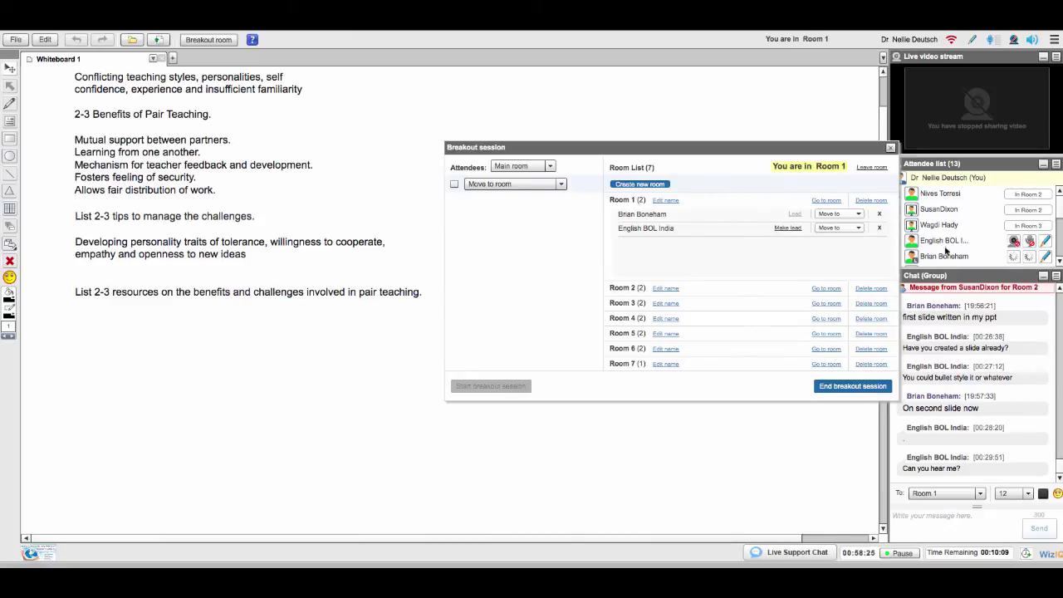
# Step: Check in on Room 2, then enter Room 6 and give both of its attendees video and audio control
pyautogui.moveTo(851, 150); pyautogui.dragTo(806, 133)
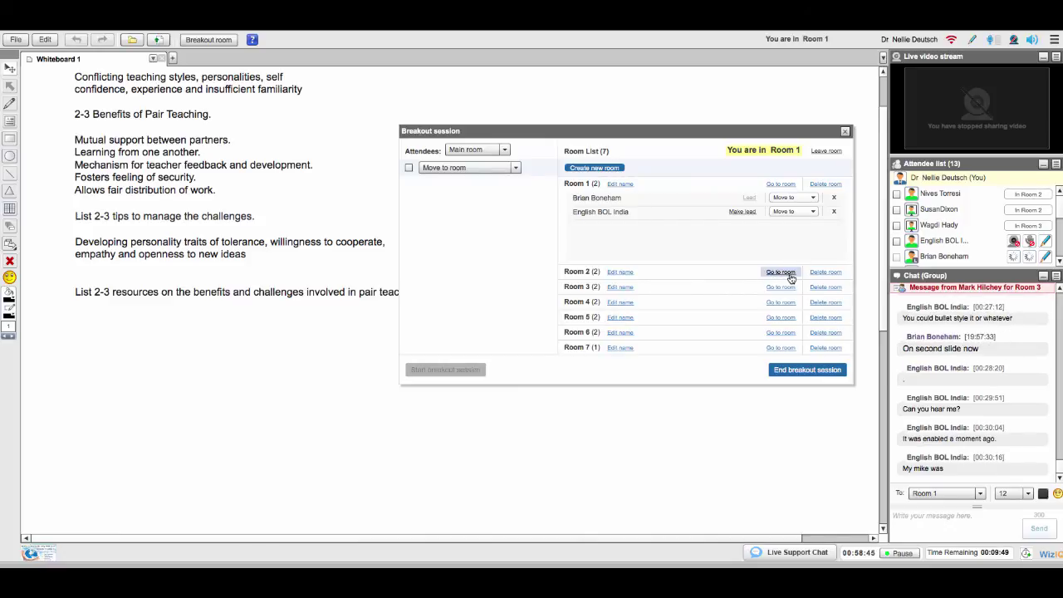
pyautogui.click(789, 274)
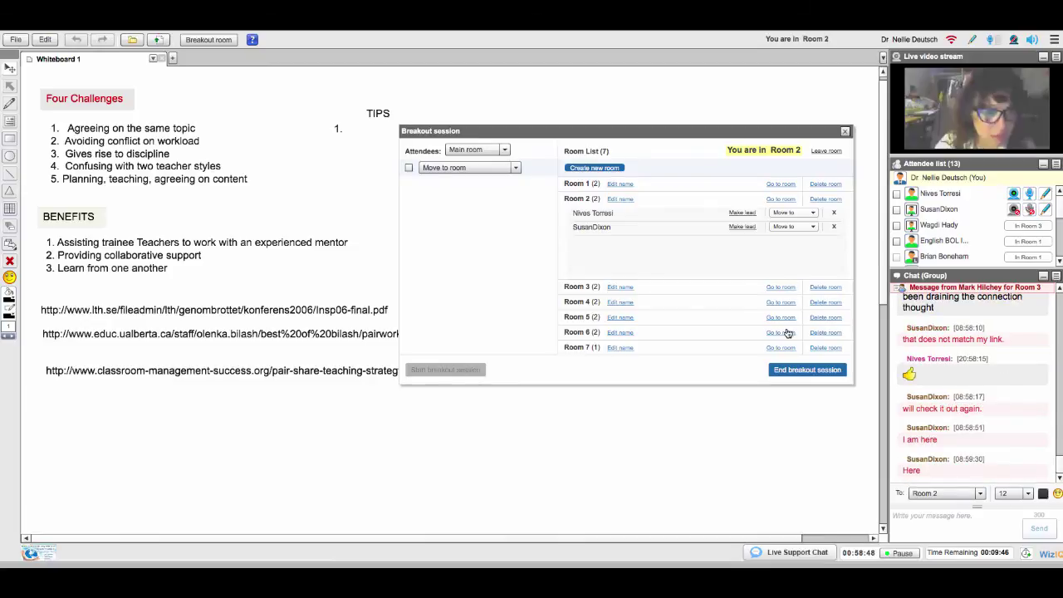
pyautogui.click(780, 332)
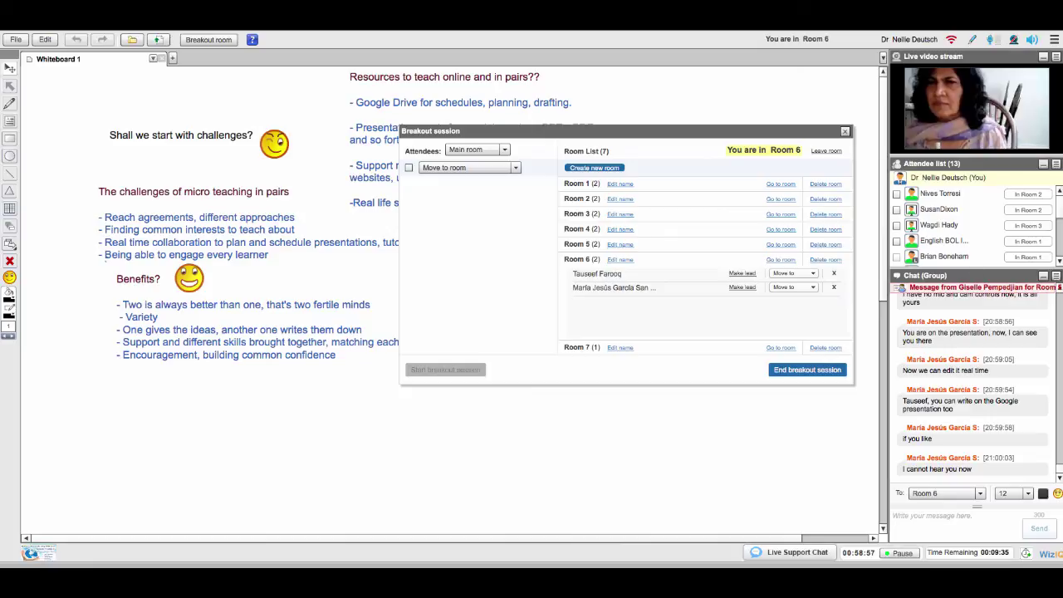
pyautogui.moveTo(1059, 208); pyautogui.dragTo(1054, 254)
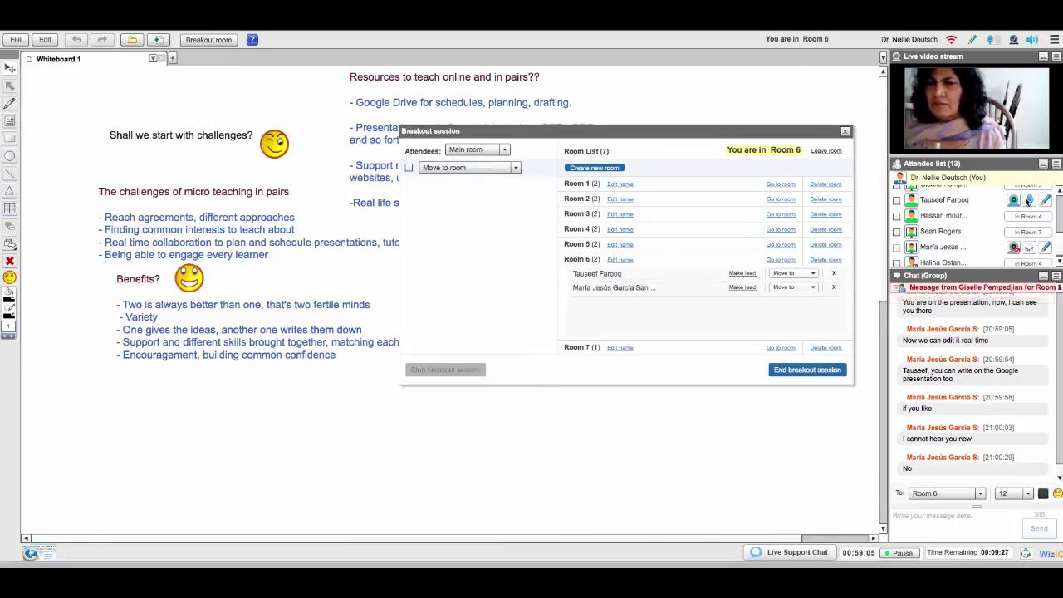
pyautogui.click(1014, 247)
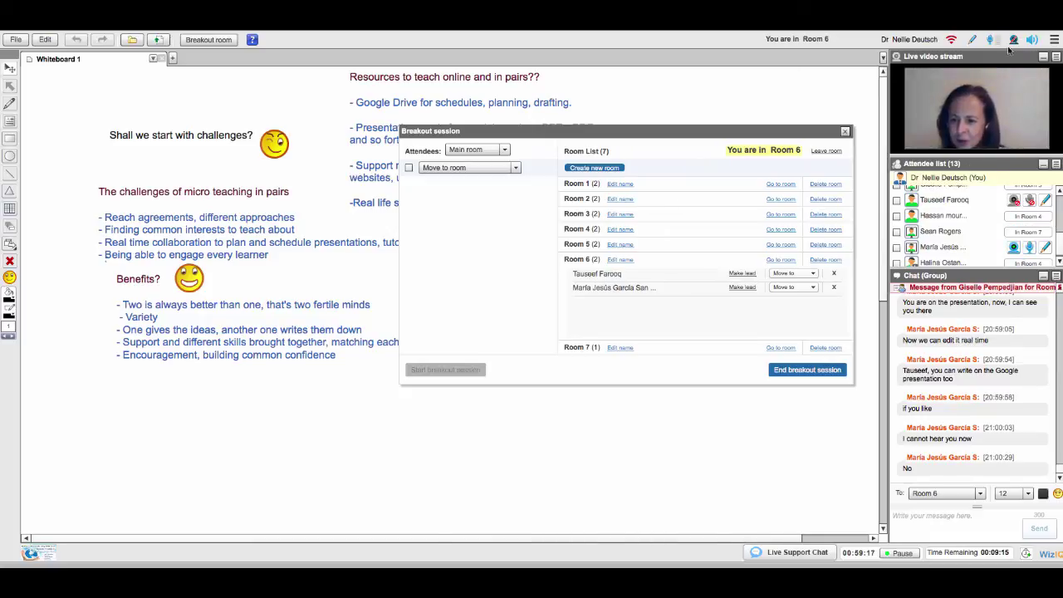
pyautogui.click(1030, 204)
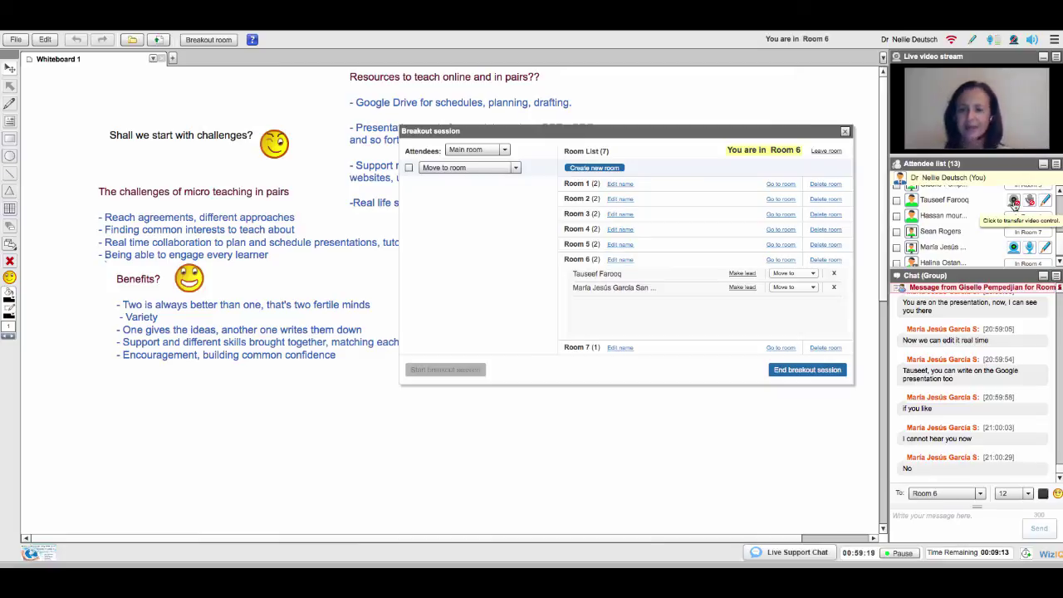
pyautogui.click(1015, 202)
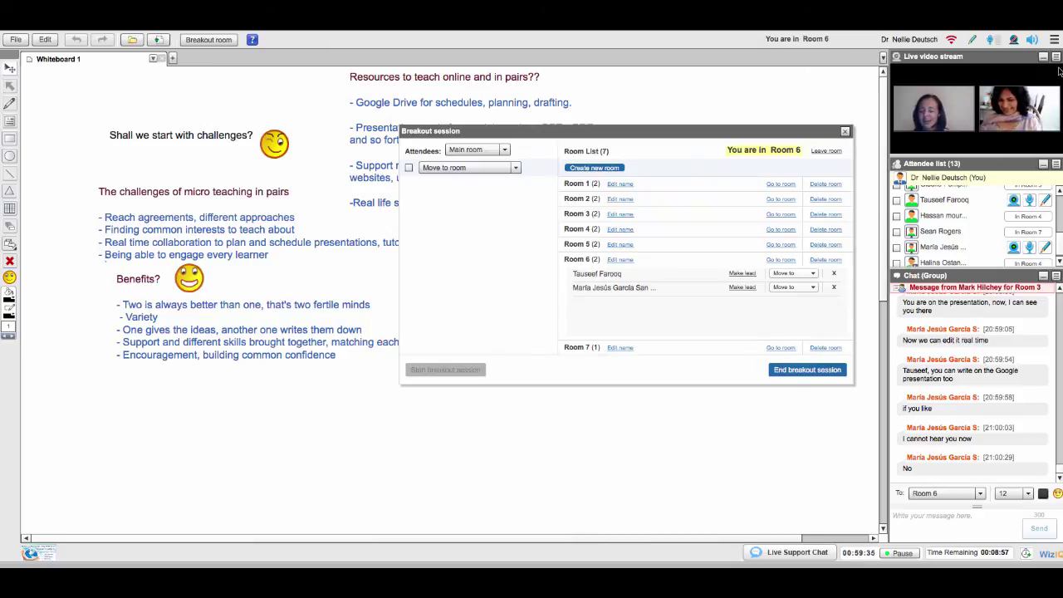
# Step: Mute the presenter's microphone, leave Room 6 for the main room, and turn the microphone back on there
pyautogui.click(994, 42)
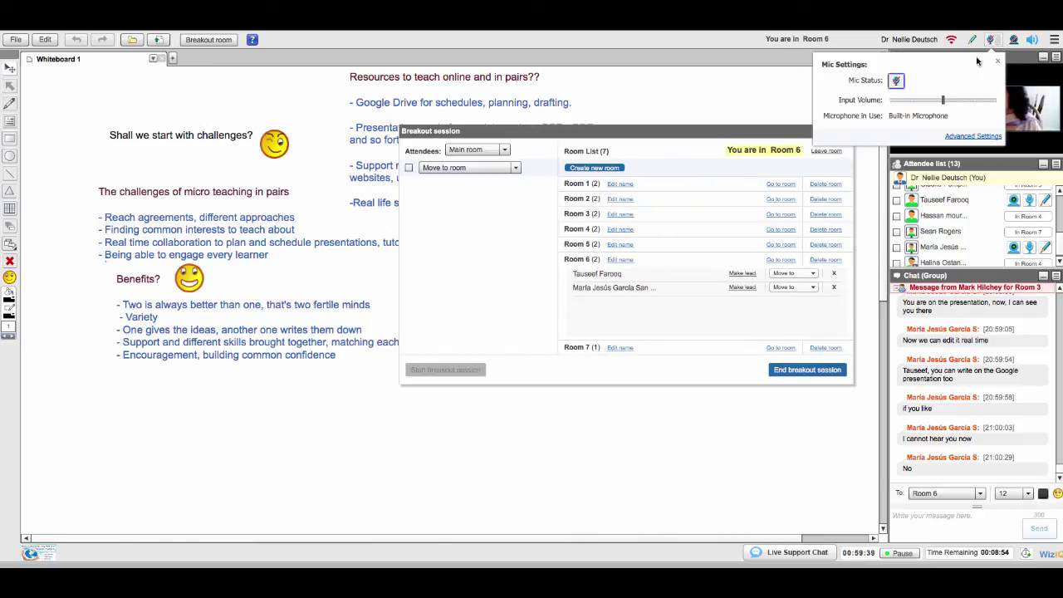
pyautogui.click(990, 39)
pyautogui.click(990, 40)
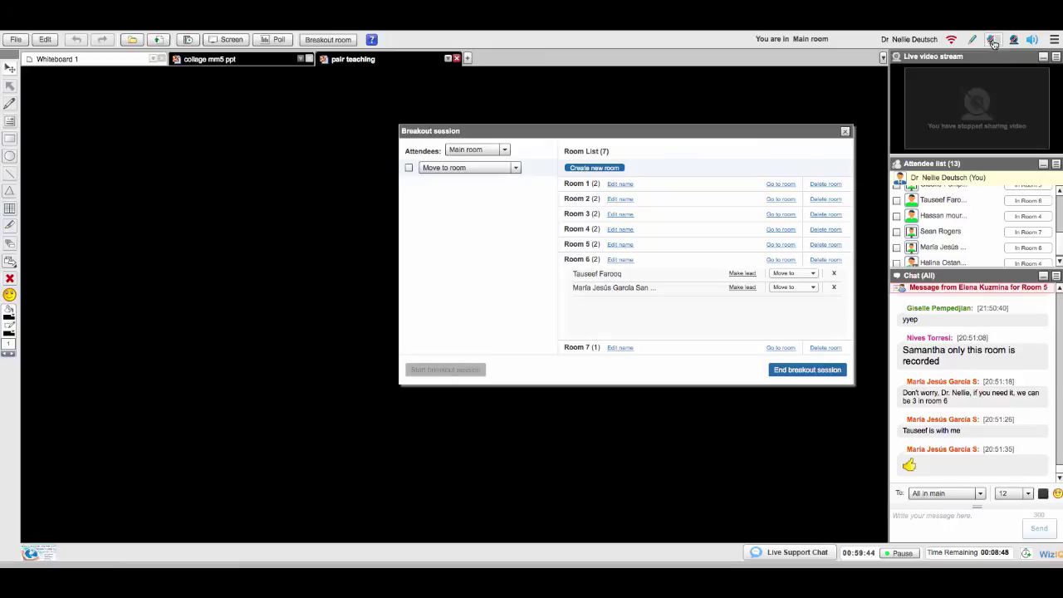
pyautogui.click(992, 41)
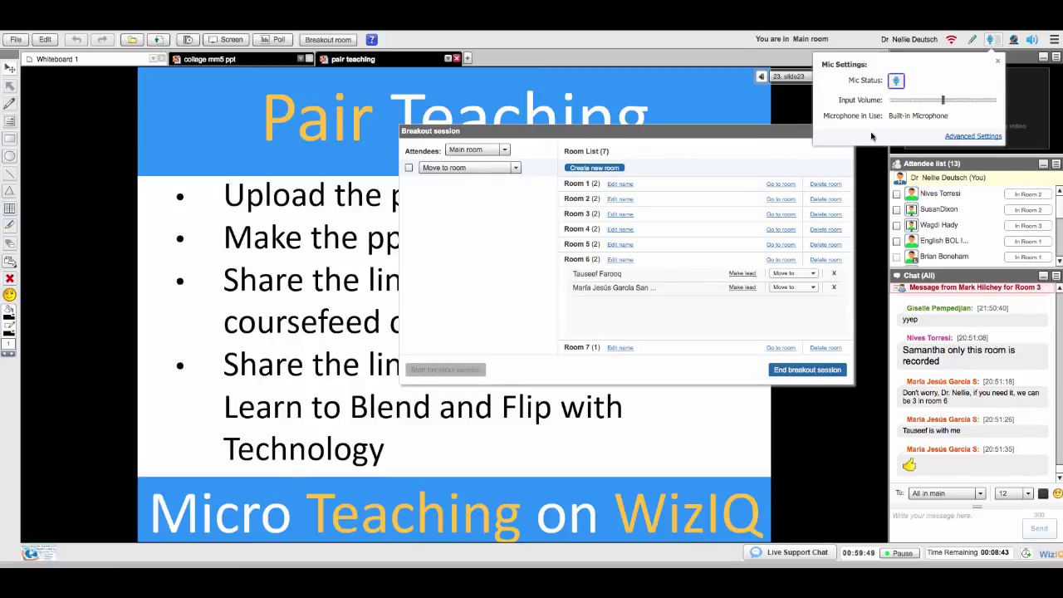
pyautogui.click(998, 60)
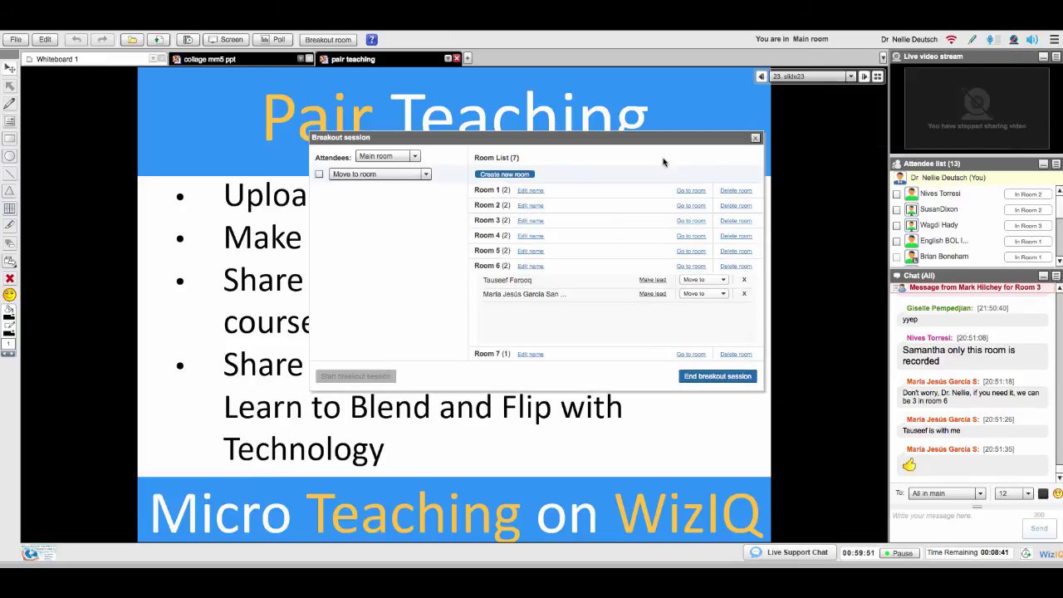
pyautogui.moveTo(673, 140); pyautogui.dragTo(604, 150)
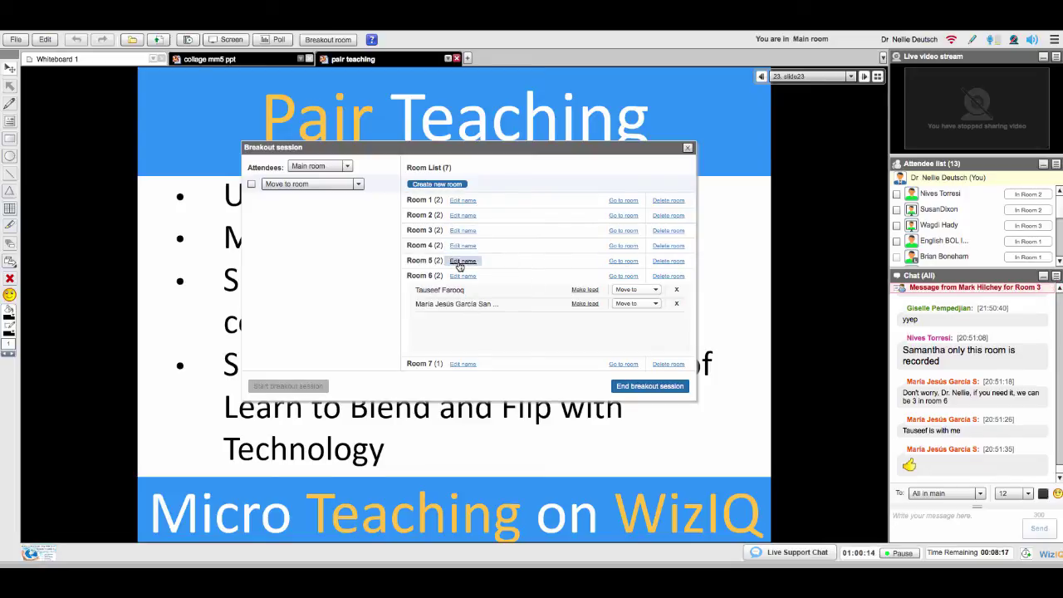
pyautogui.click(459, 366)
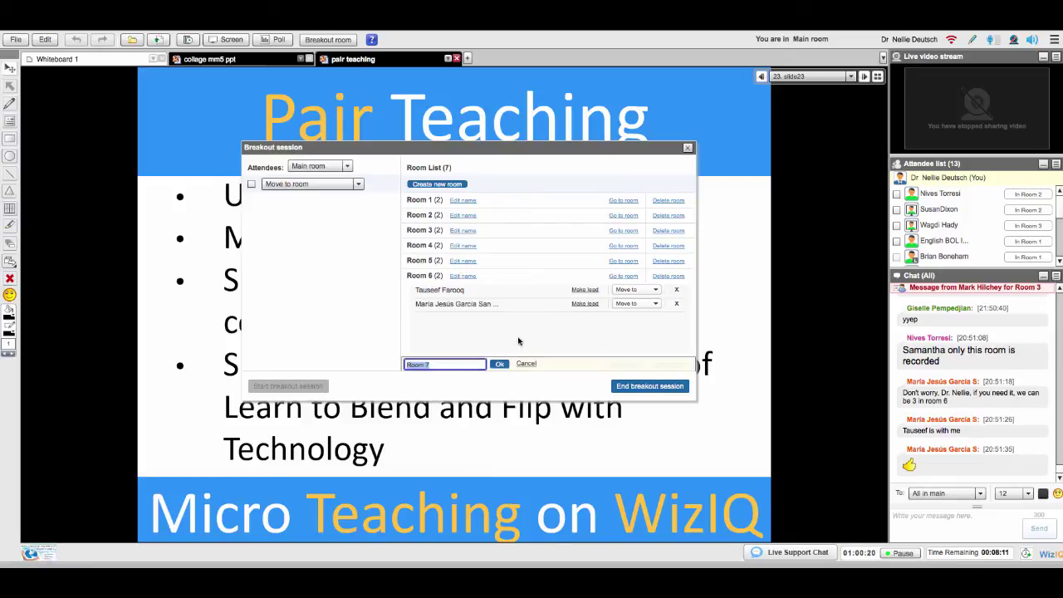
pyautogui.click(499, 364)
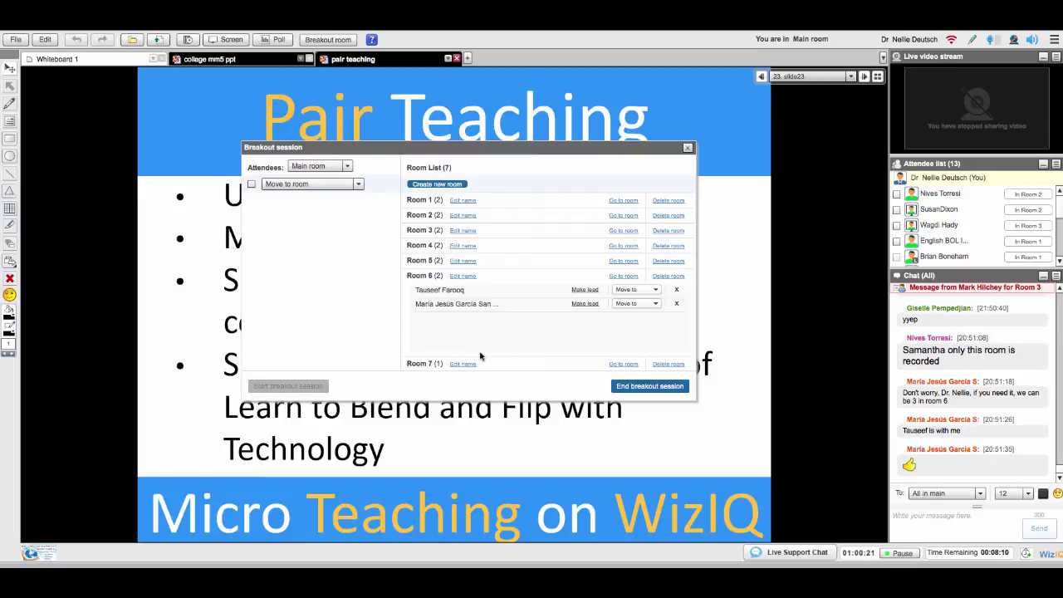
# Step: Enter Room 7 and review its earlier chat messages and the remaining attendee's audio, video and writing controls
pyautogui.click(625, 365)
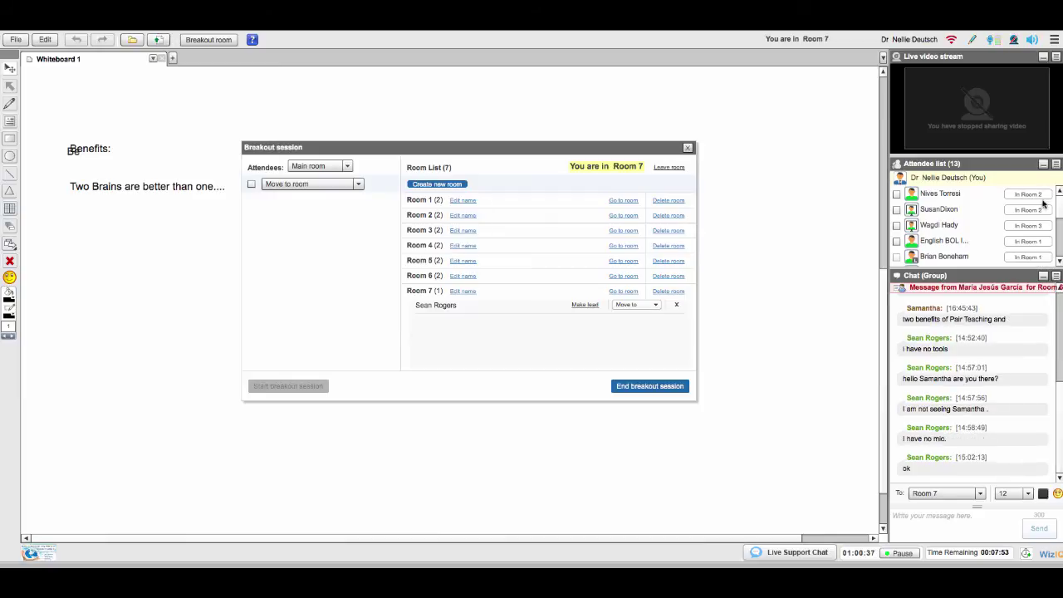
pyautogui.moveTo(1060, 214); pyautogui.dragTo(1059, 250)
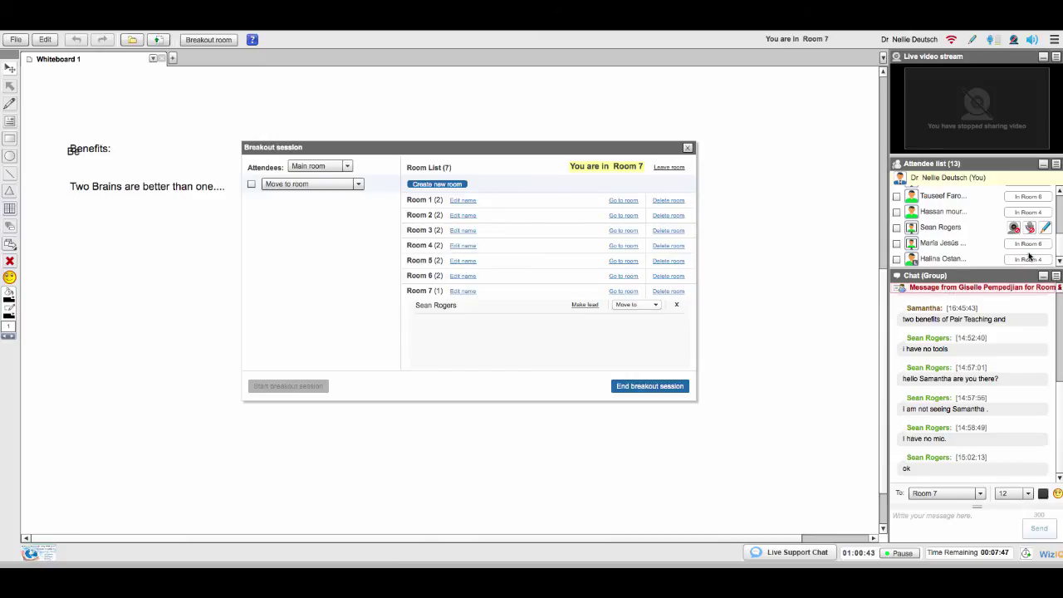
pyautogui.click(1060, 254)
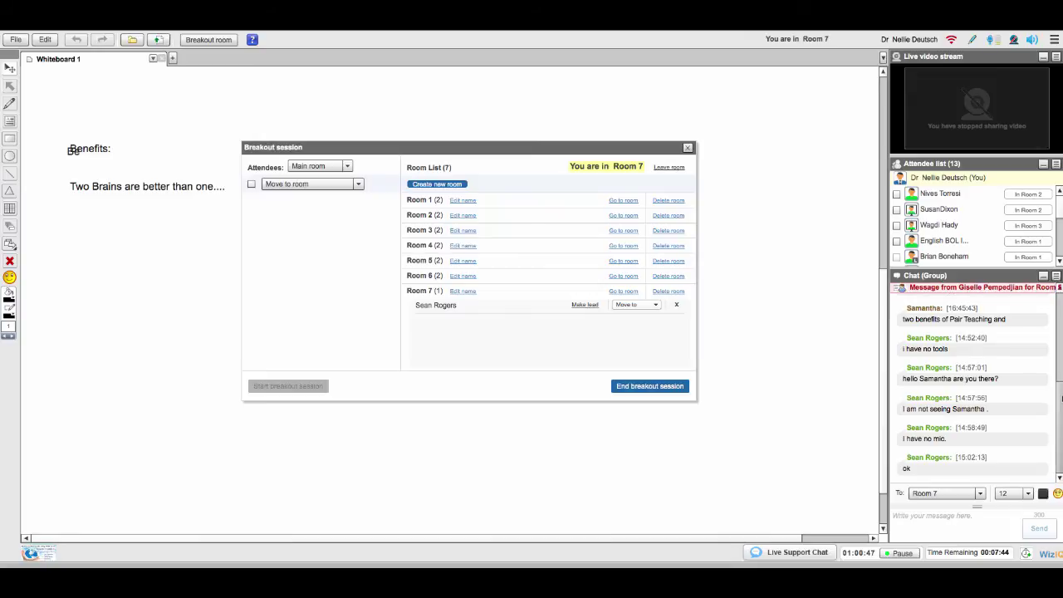
pyautogui.scroll(3, 1061, 397)
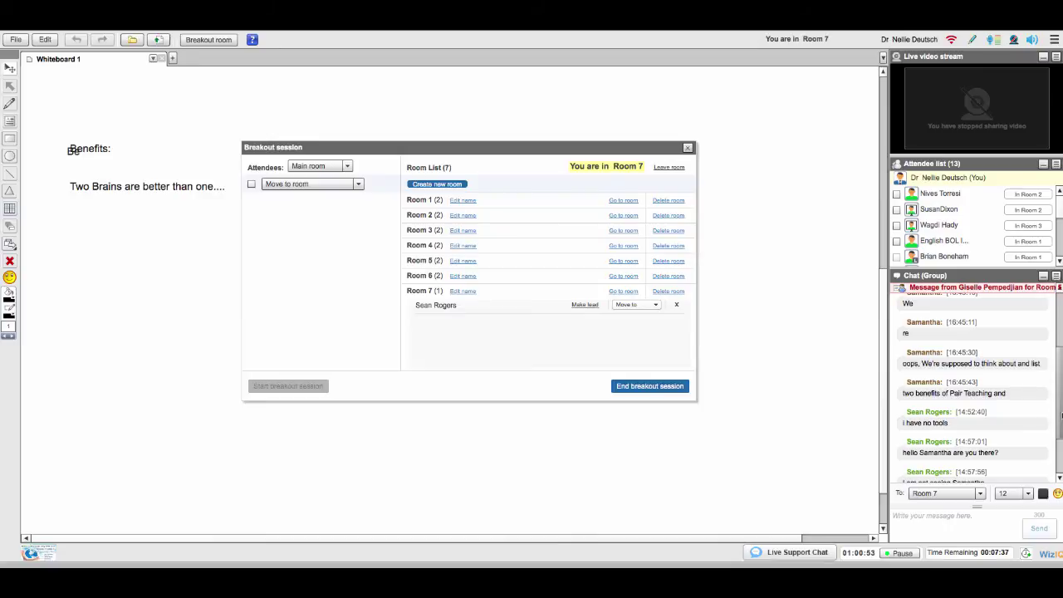
pyautogui.moveTo(1057, 411); pyautogui.dragTo(1058, 454)
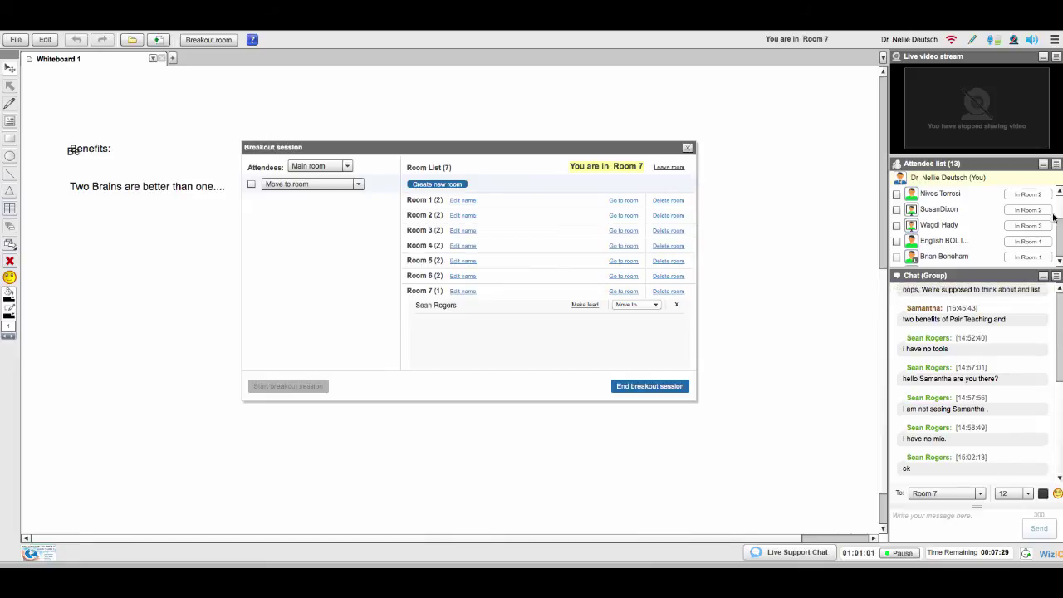
pyautogui.scroll(-5, 1060, 211)
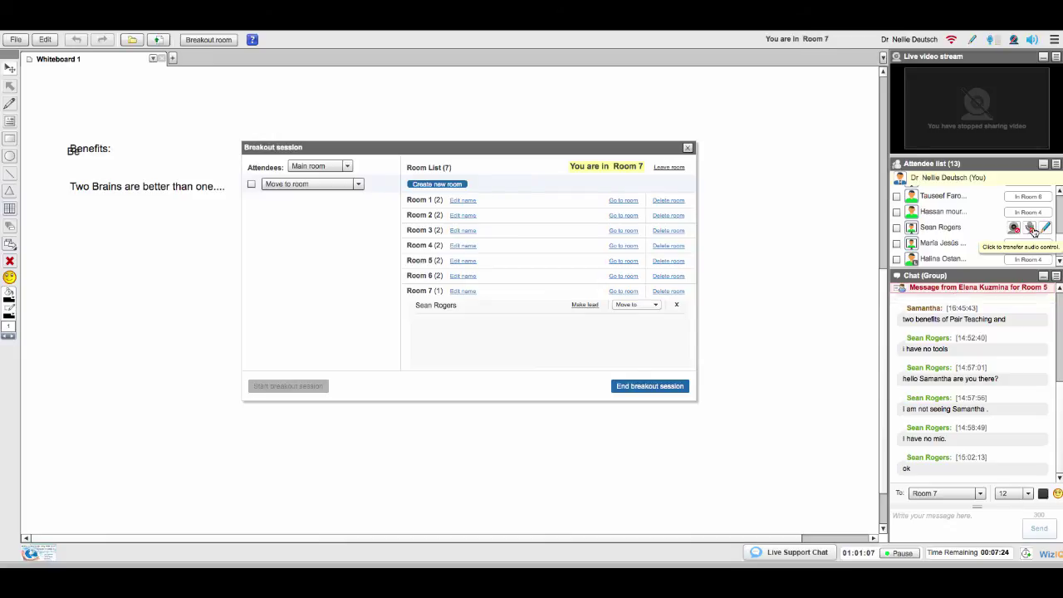
pyautogui.scroll(-5, 1035, 234)
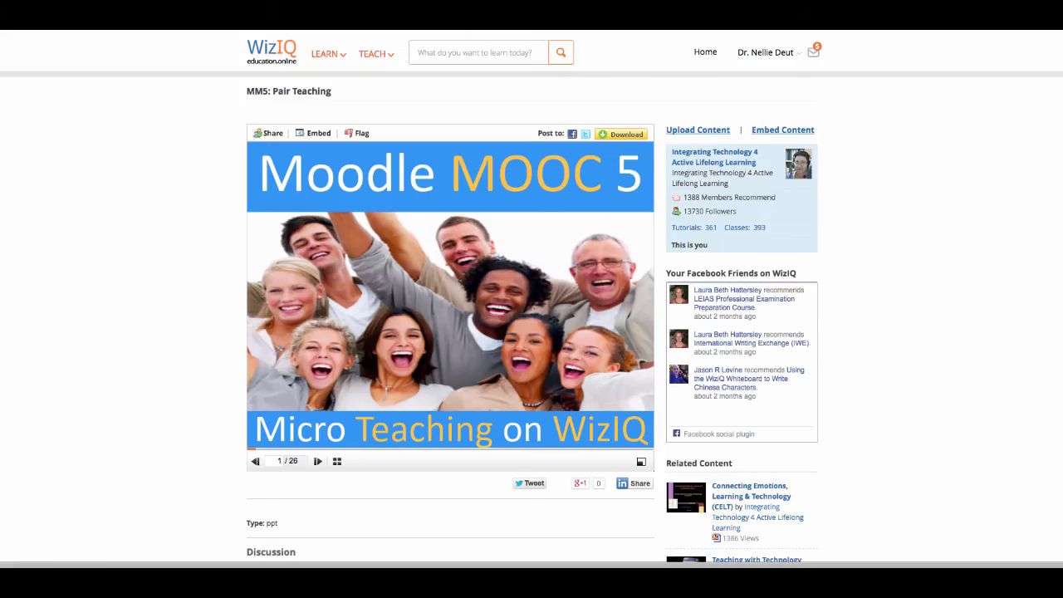
pyautogui.rightClick(465, 30)
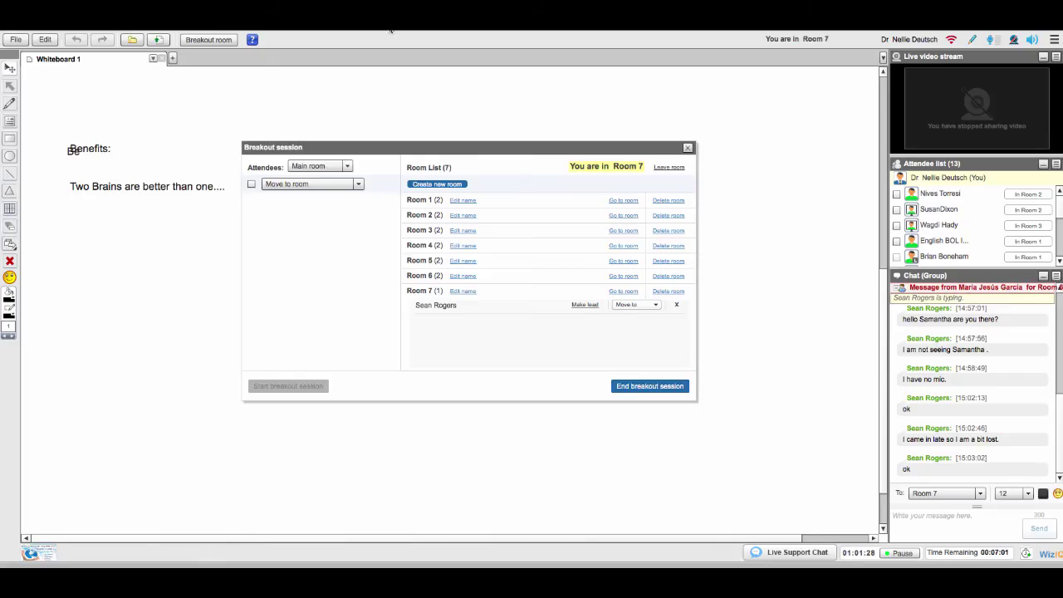
pyautogui.click(952, 515)
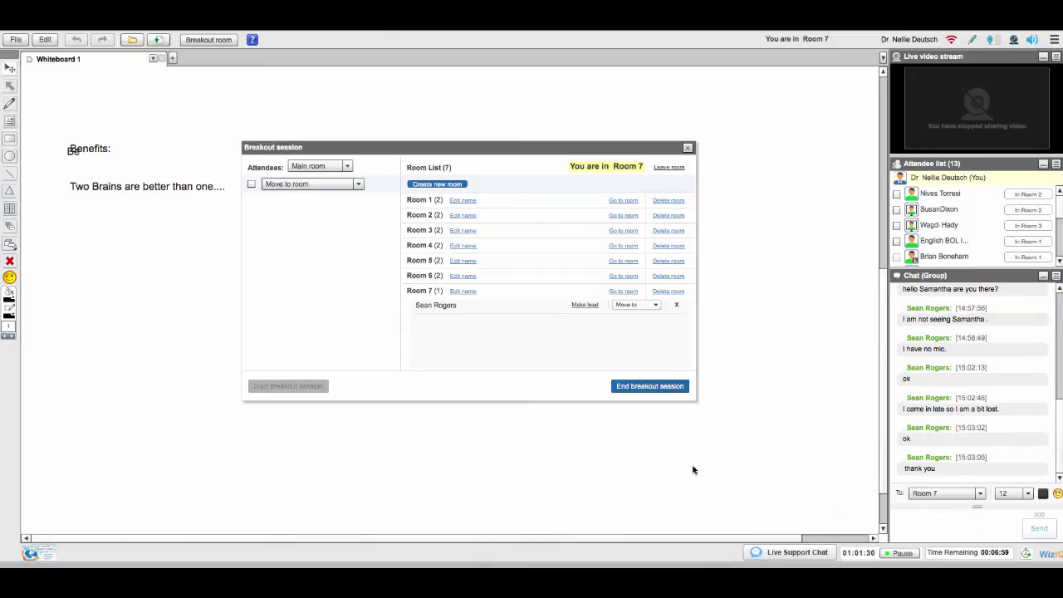
pyautogui.write('https://www.wiziq.com/tutorial/843420-mm5-pair-teaching')
pyautogui.click(1038, 529)
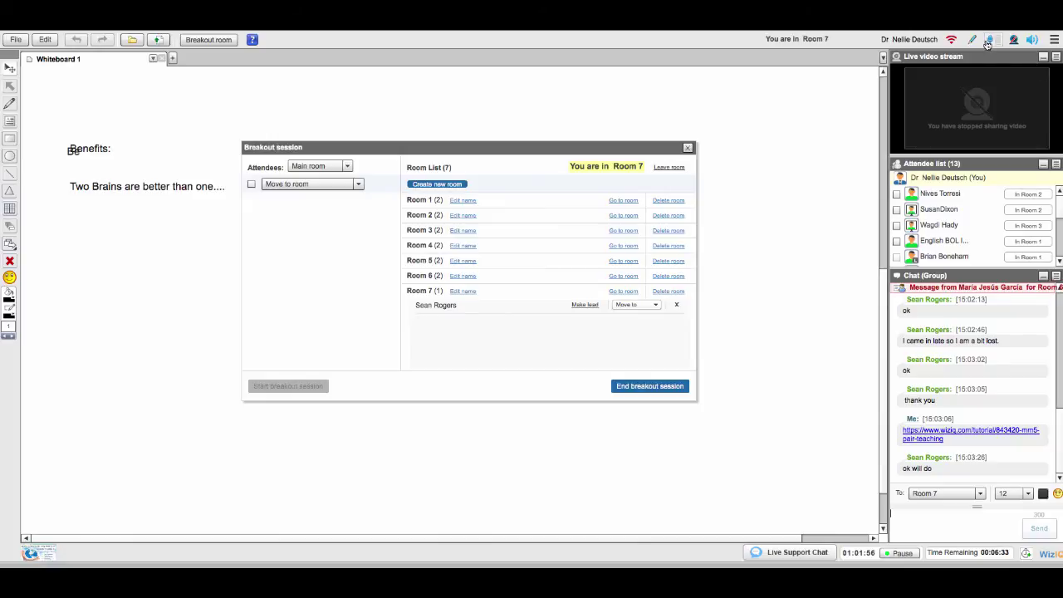
pyautogui.click(669, 167)
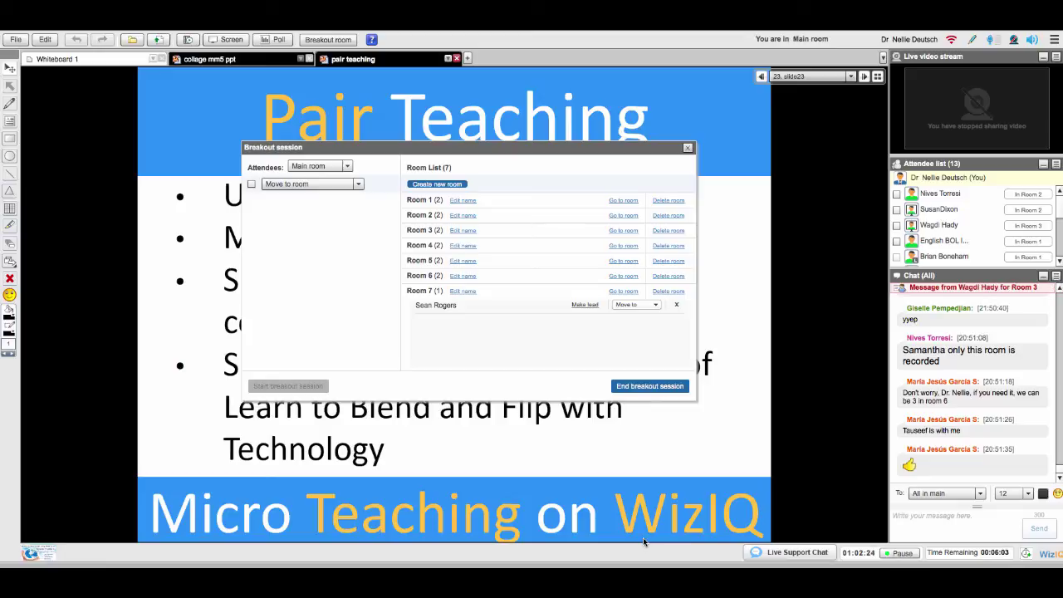
pyautogui.click(601, 156)
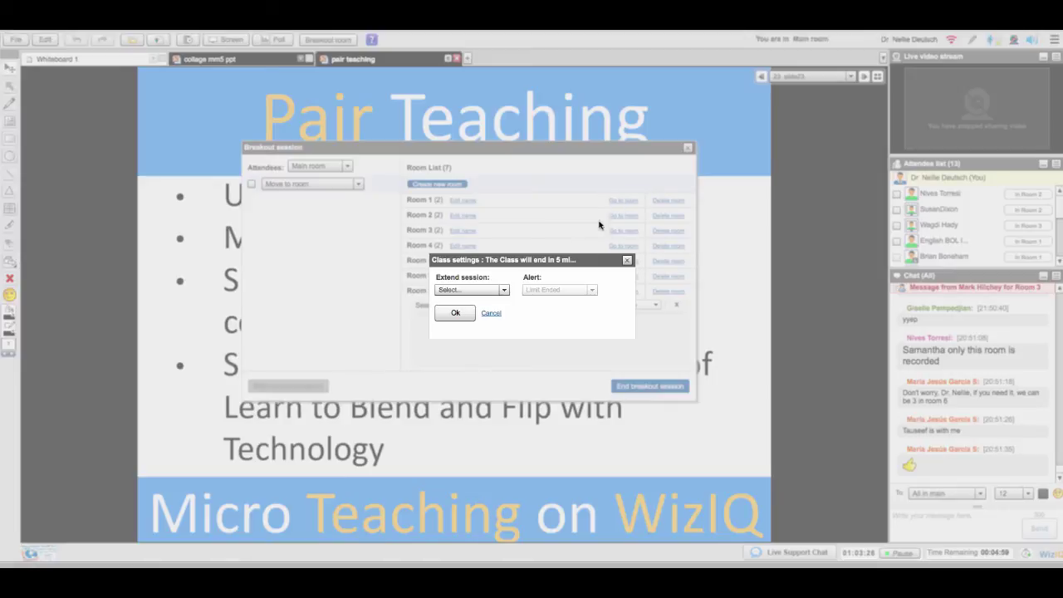
# Step: Dismiss the class-ending alert without extending the session, check in on Room 1, and return to the main room
pyautogui.click(449, 321)
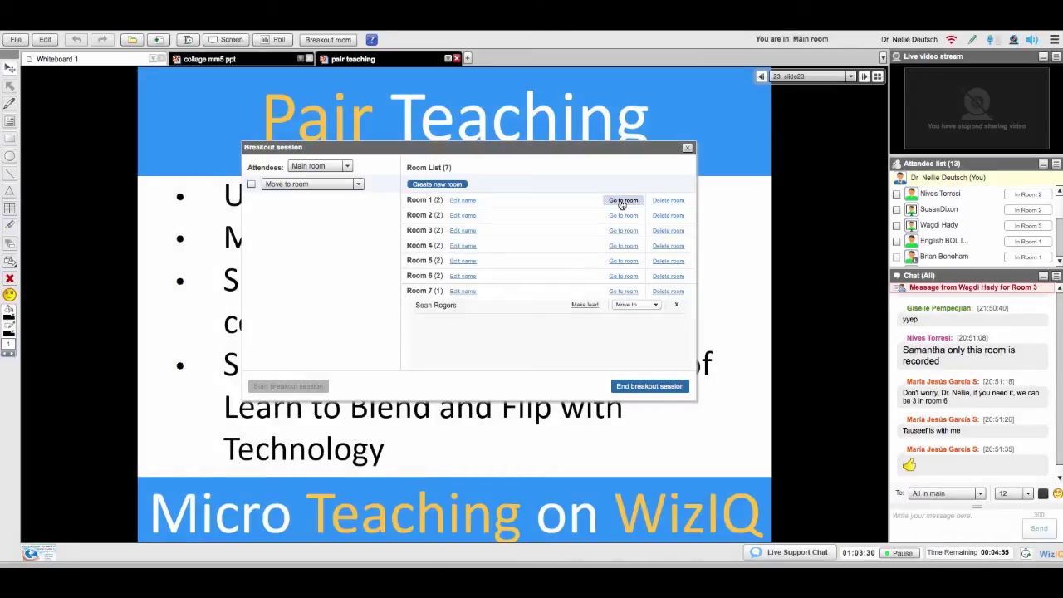
pyautogui.click(623, 201)
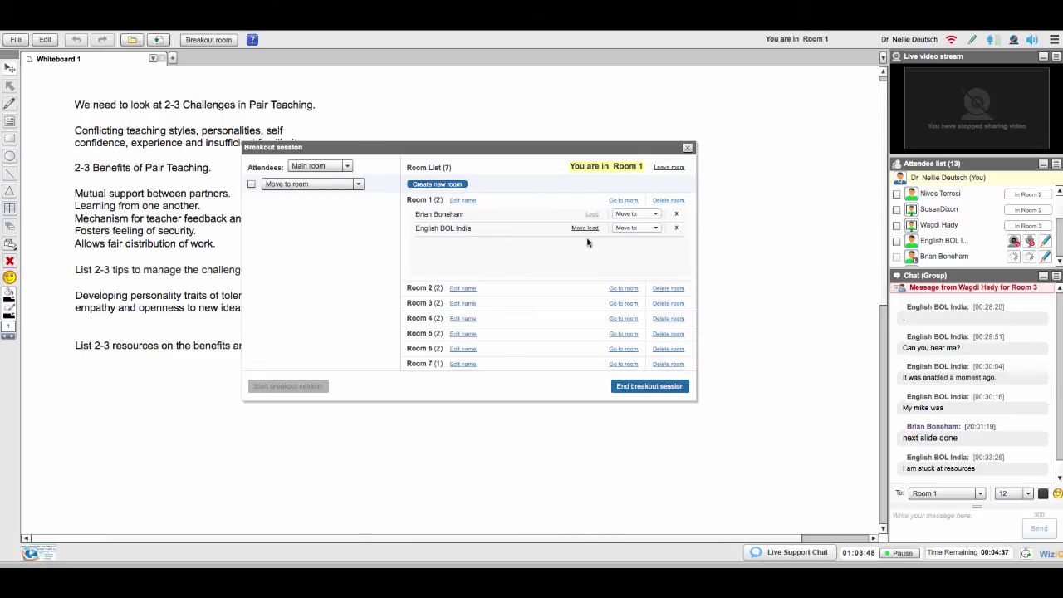
pyautogui.click(670, 169)
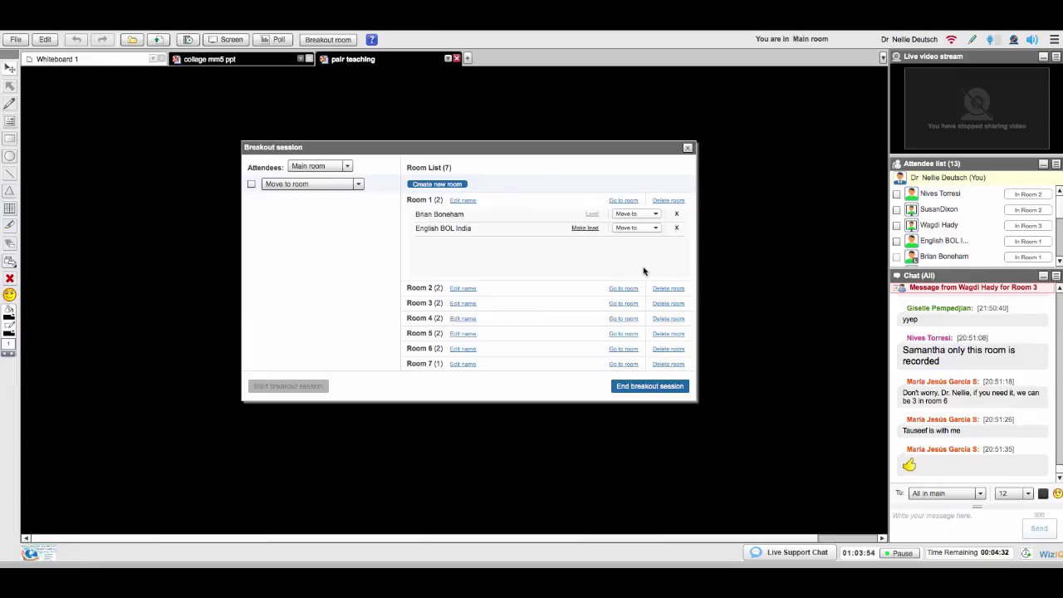
# Step: Enter Room 2 to check its whiteboard notes and chat, and leave it for the main room
pyautogui.click(622, 288)
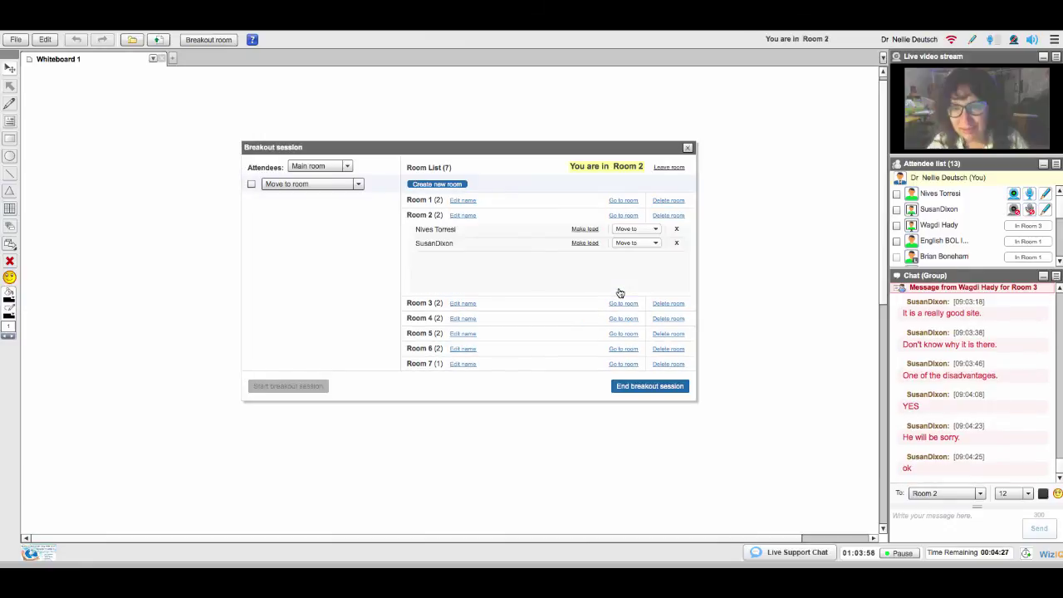
pyautogui.click(897, 515)
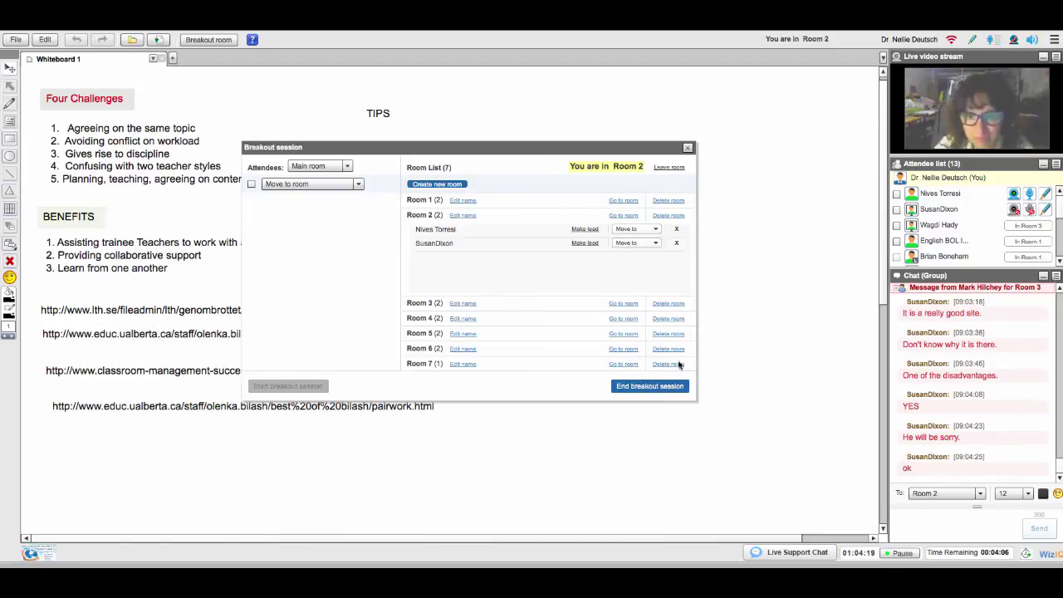
pyautogui.click(670, 167)
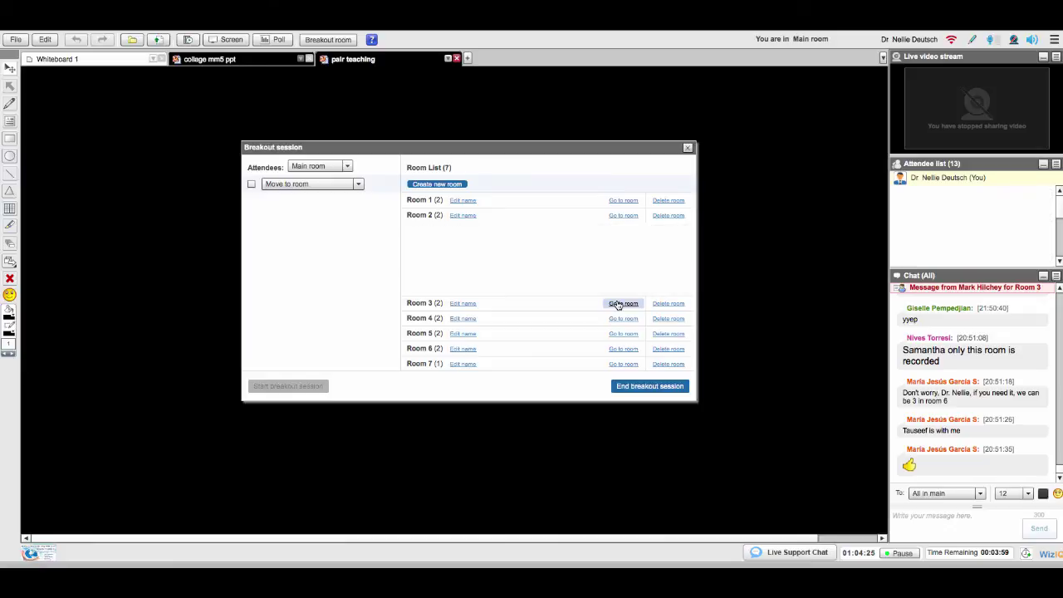
# Step: Enter Room 3, look through the attendee list for its members' audio, video and writing controls, and return to the main room
pyautogui.click(622, 304)
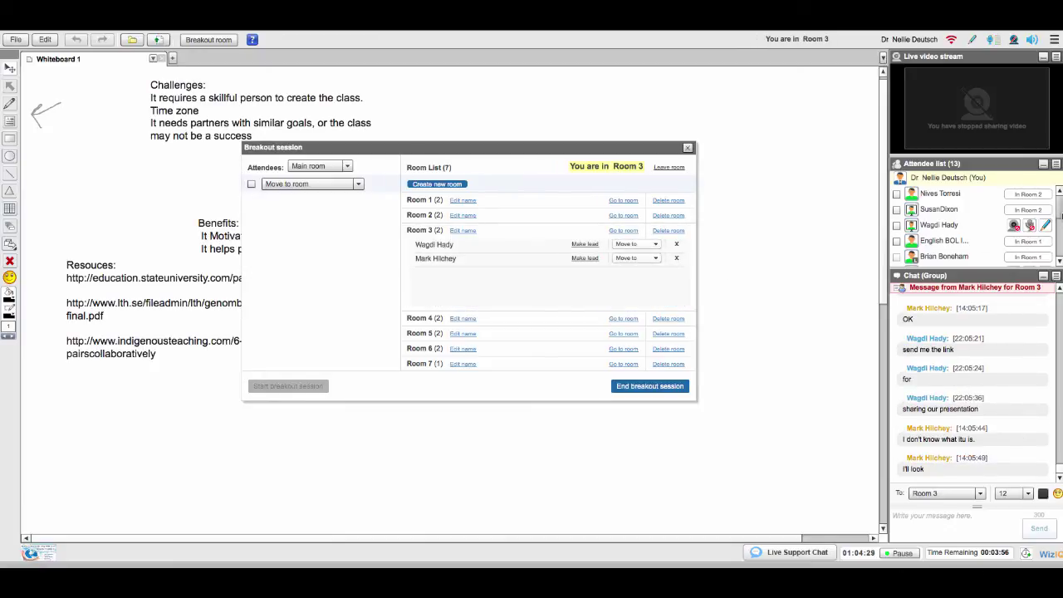
pyautogui.moveTo(1060, 213); pyautogui.dragTo(1060, 246)
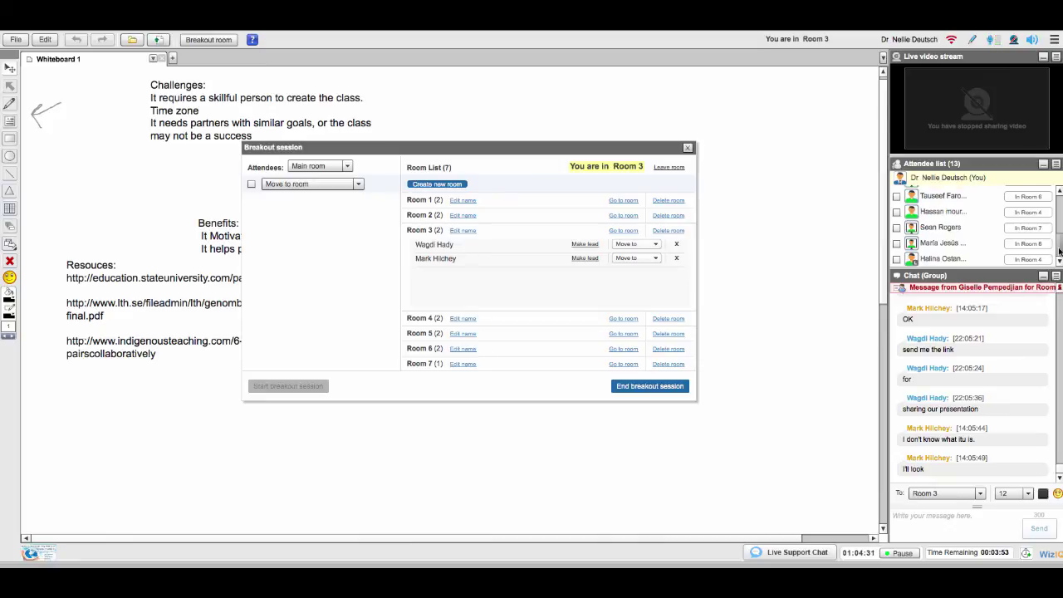
pyautogui.scroll(5, 1059, 258)
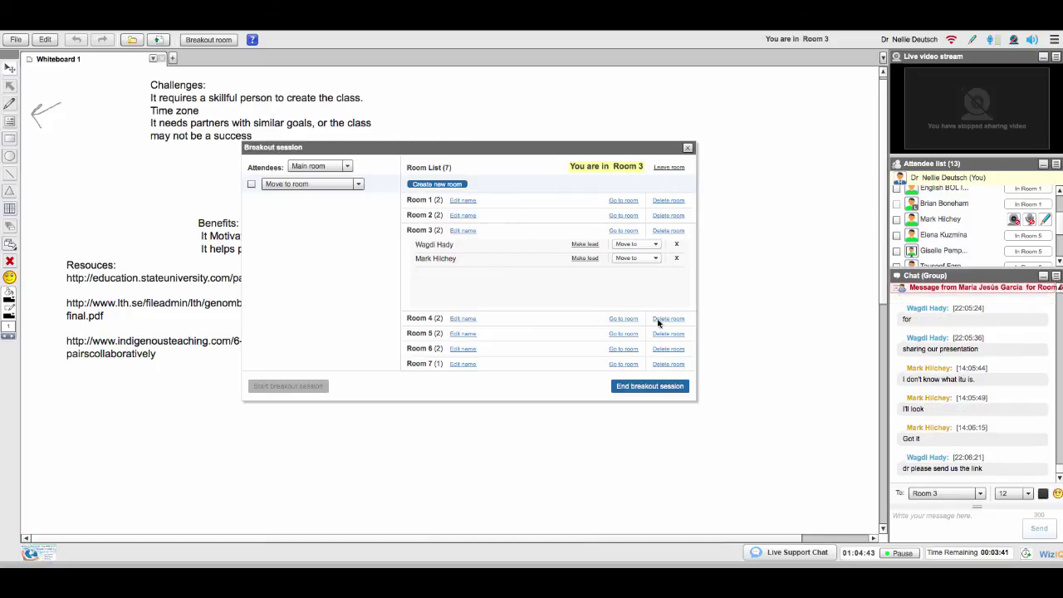
pyautogui.click(669, 168)
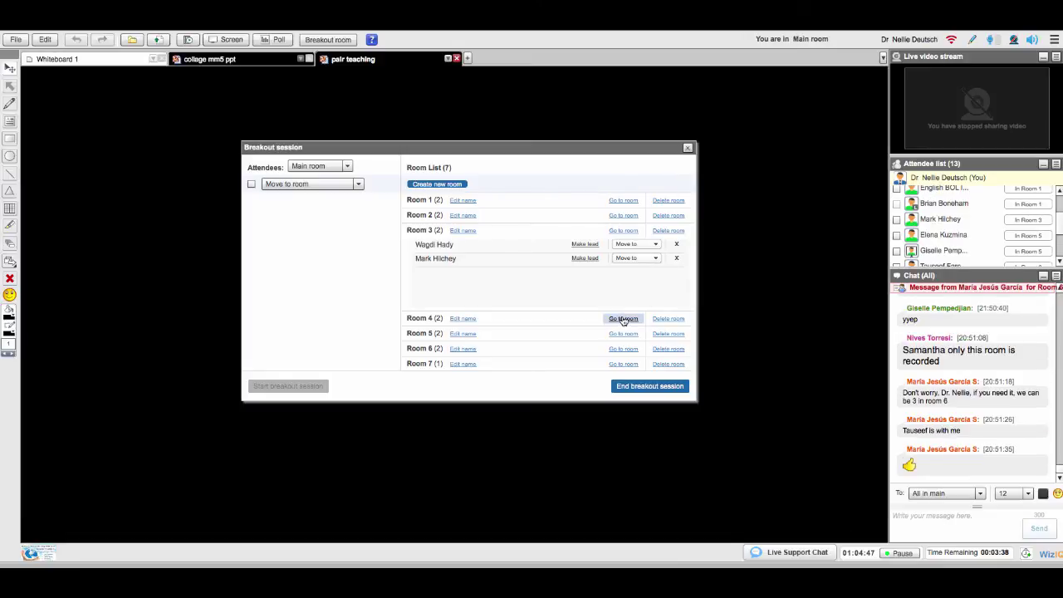
# Step: Enter Room 4, review its attendees and chat messages, and return to the main room
pyautogui.click(624, 318)
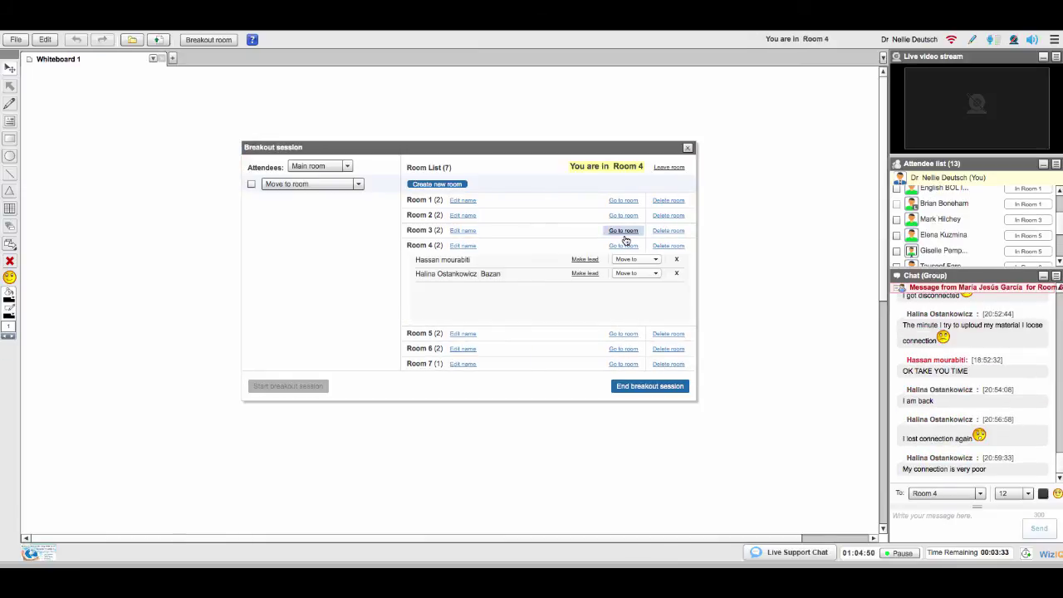
pyautogui.rightClick(1060, 228)
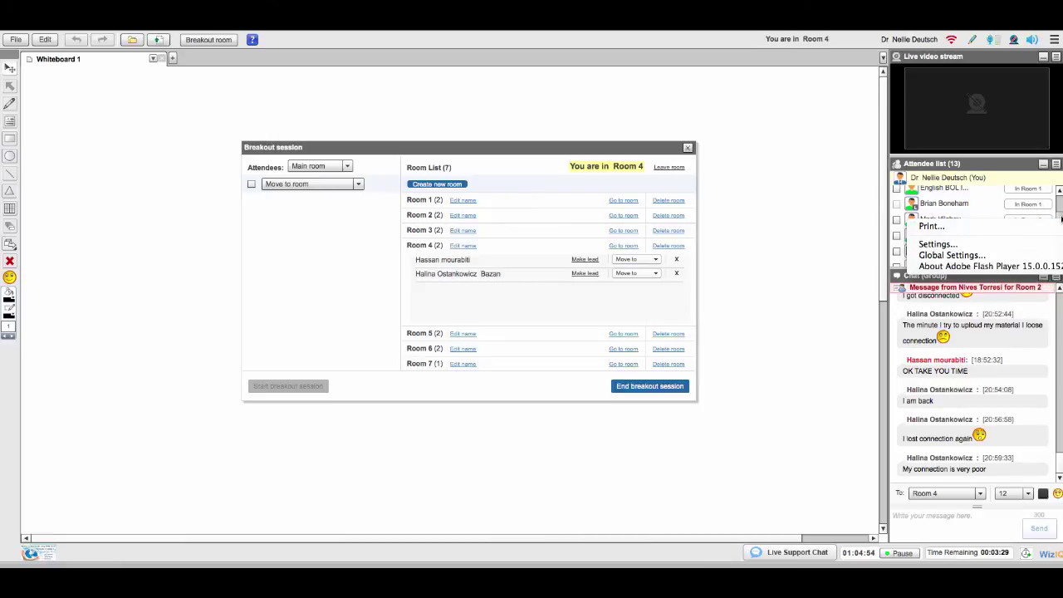
pyautogui.click(1059, 216)
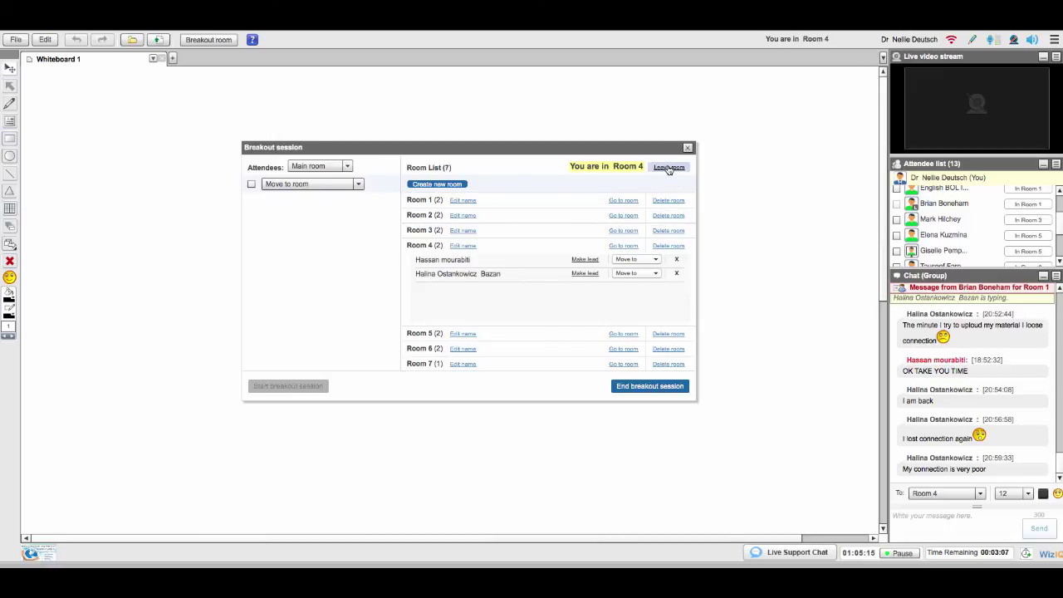
pyautogui.click(677, 167)
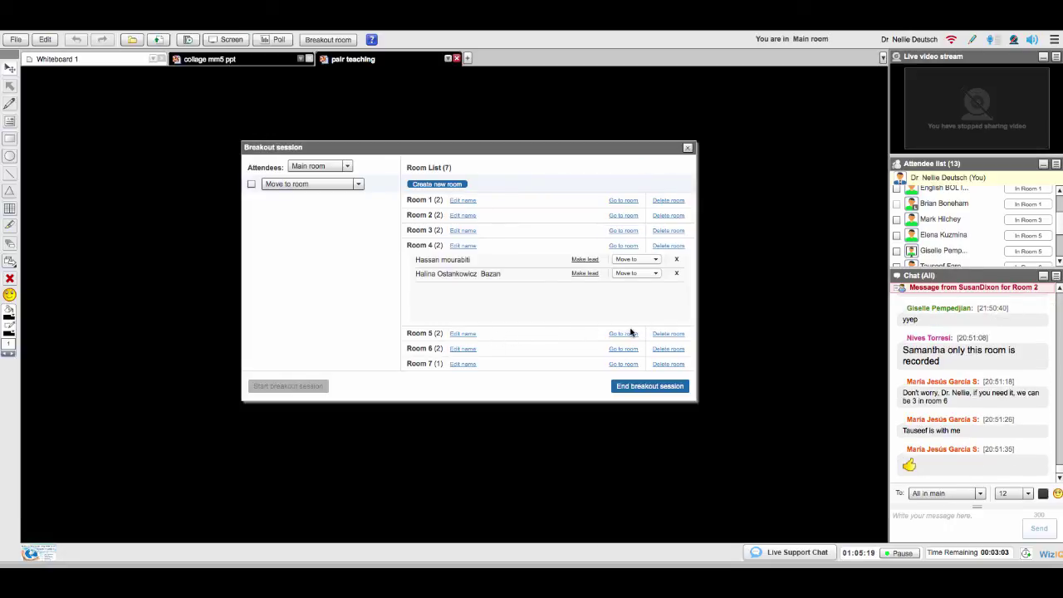
# Step: Check the whiteboards and chats of Rooms 5, 6 and 7 in turn, moving directly from one room to the next
pyautogui.click(618, 337)
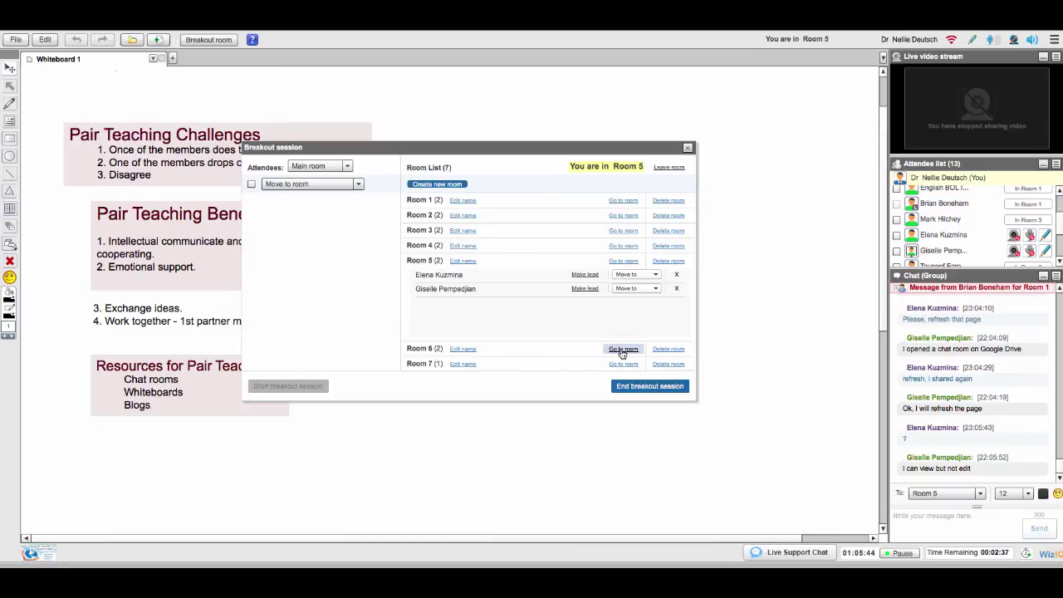
pyautogui.click(622, 353)
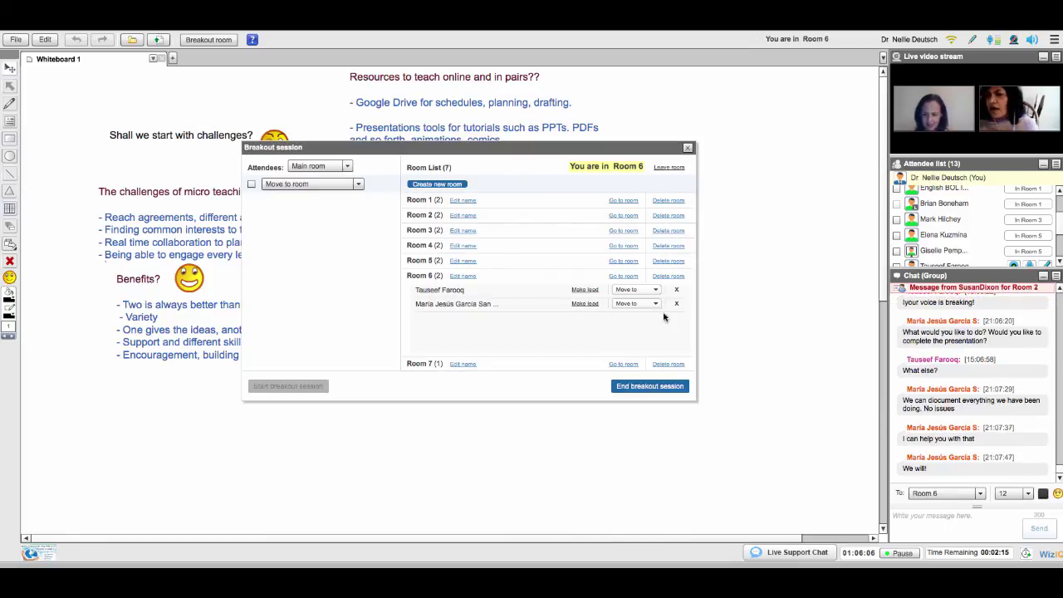
pyautogui.click(628, 363)
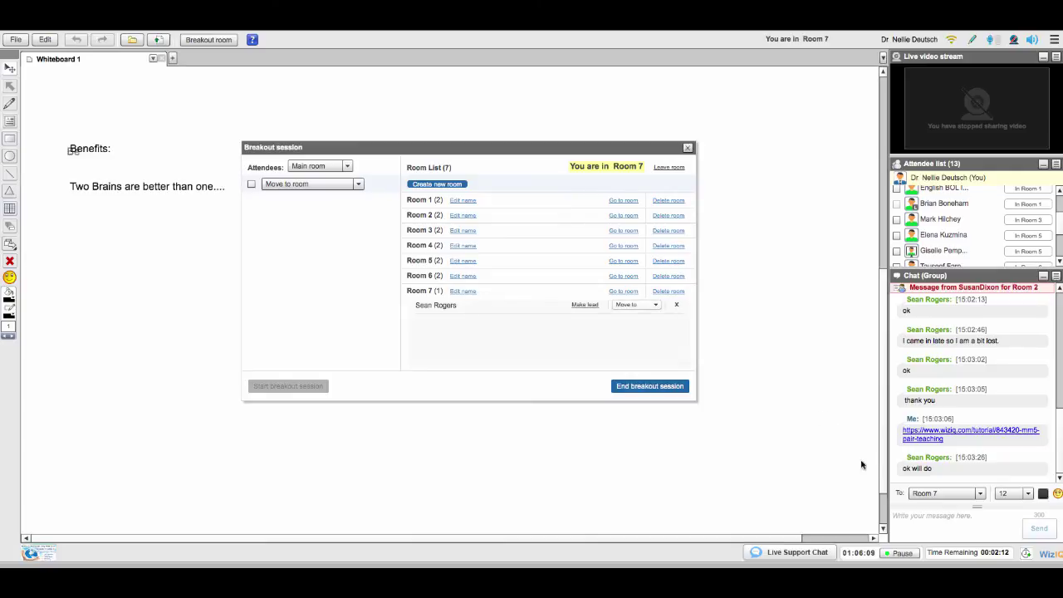
pyautogui.click(905, 515)
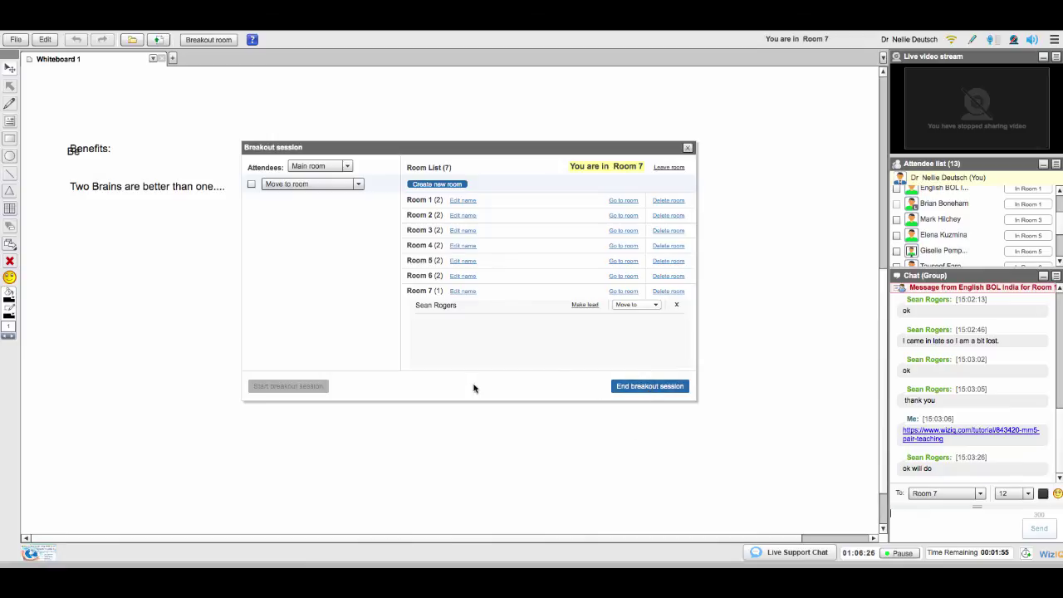
# Step: Extend the class session by 5 mins with the alert set to Before 5 mins
pyautogui.click(1026, 554)
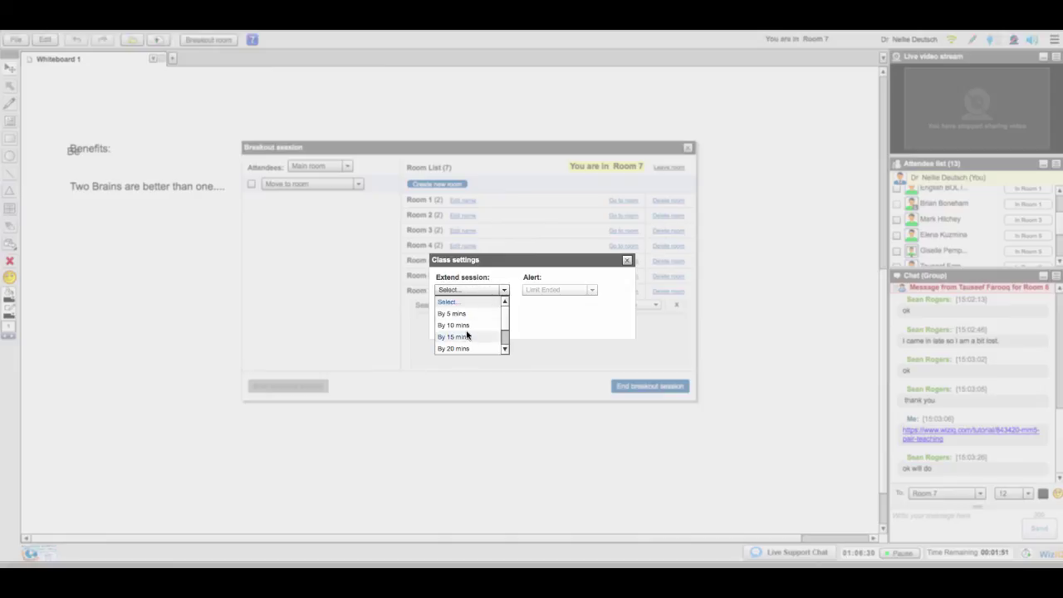
pyautogui.click(459, 314)
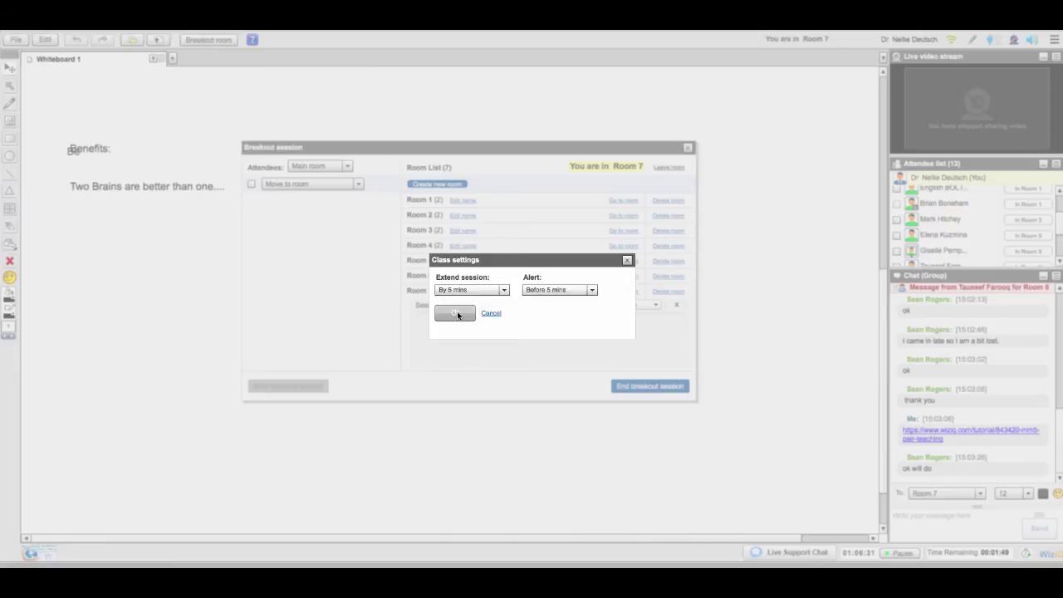
pyautogui.click(457, 314)
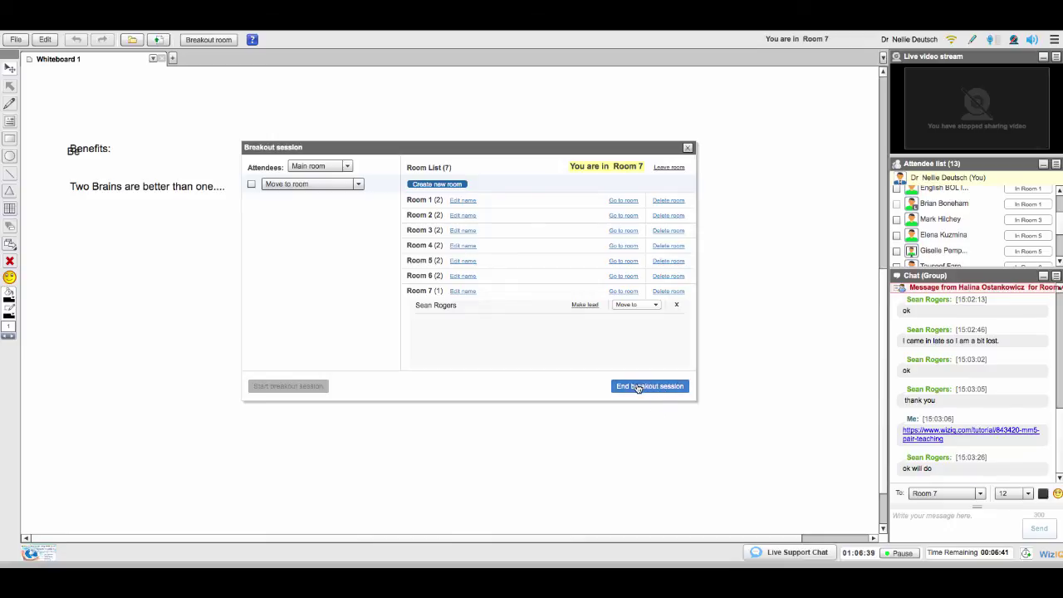
# Step: Make a final check of Rooms 1, 2, 4, 5 and 6, going directly from one room to the next
pyautogui.click(624, 201)
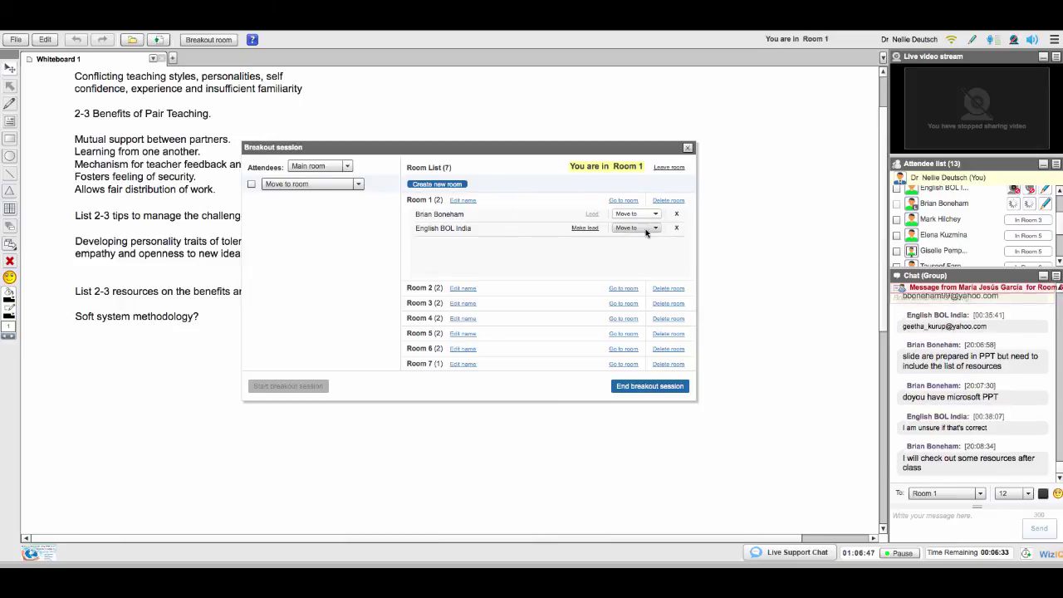
pyautogui.click(623, 289)
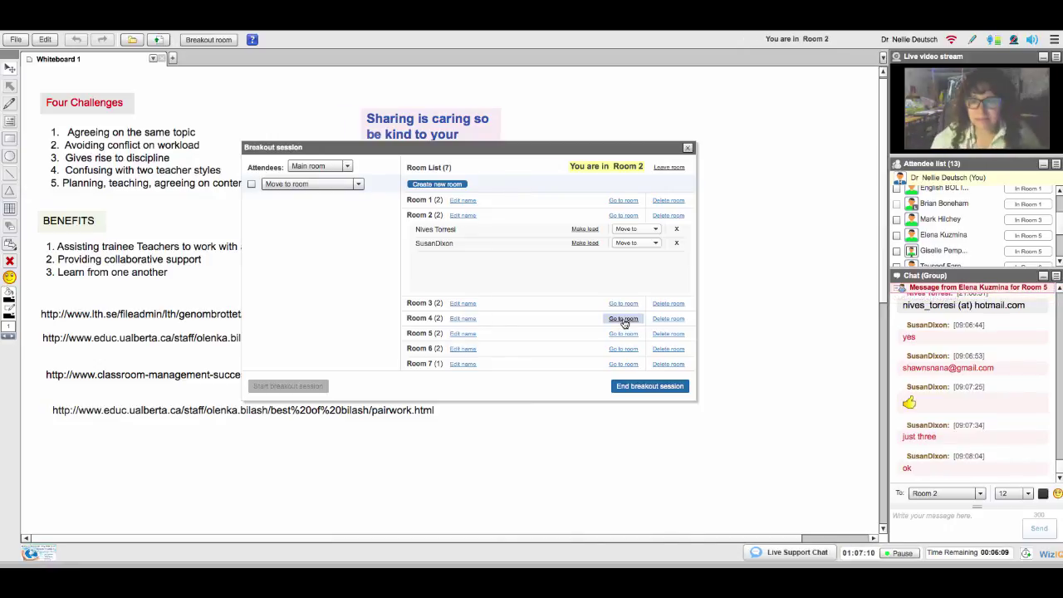
pyautogui.click(624, 321)
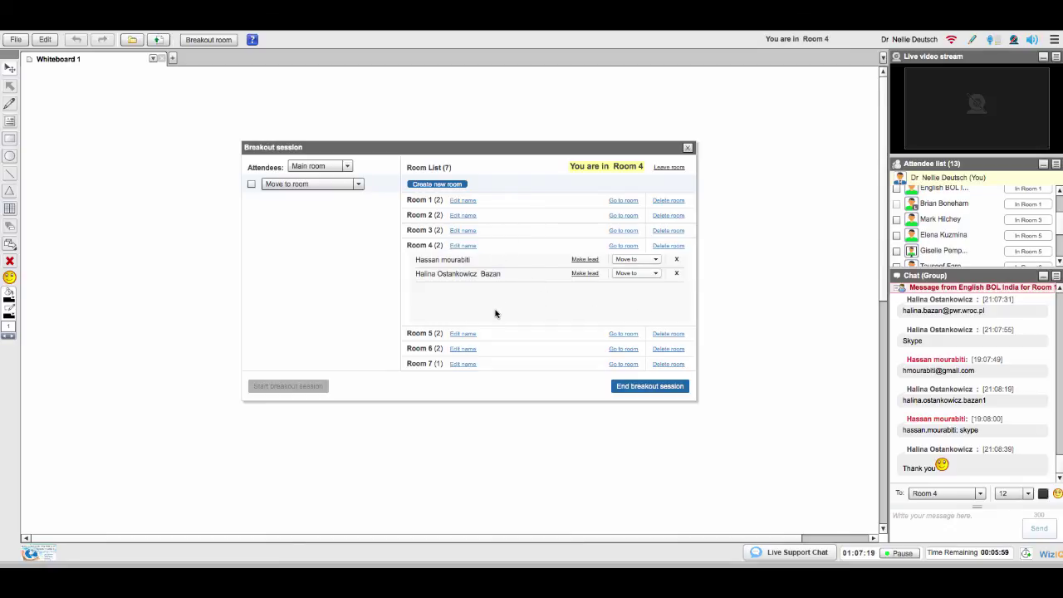
pyautogui.click(618, 334)
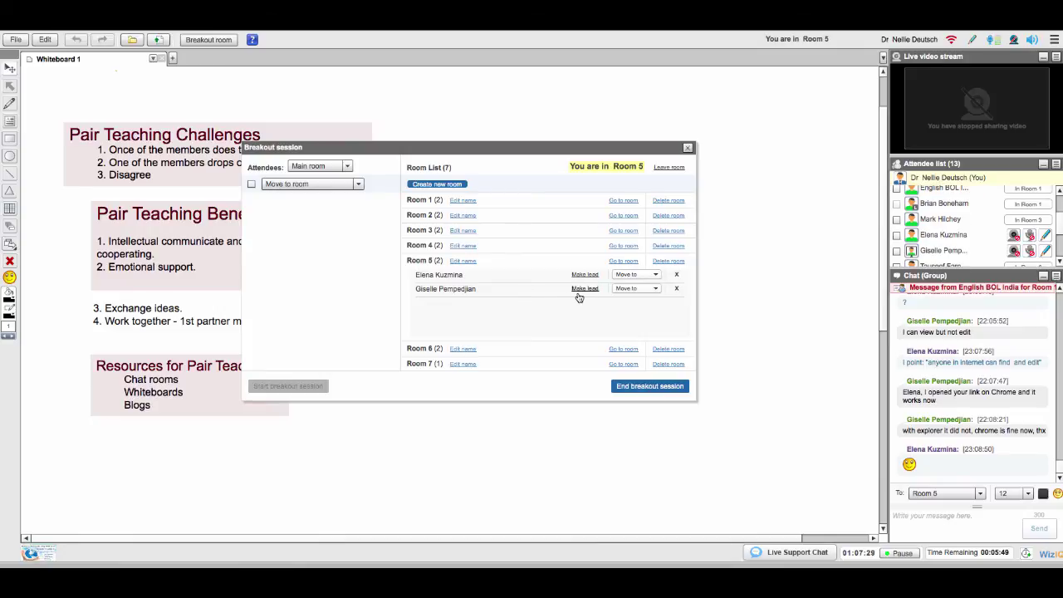
pyautogui.click(621, 350)
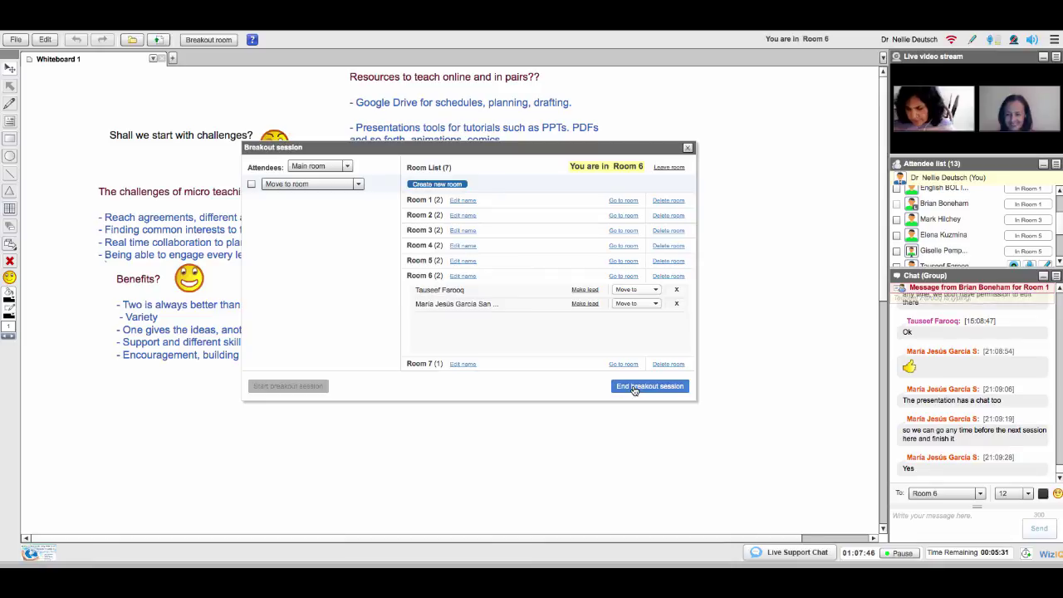
# Step: End the breakout session for all rooms and turn on the presenter's webcam in the main room
pyautogui.click(634, 387)
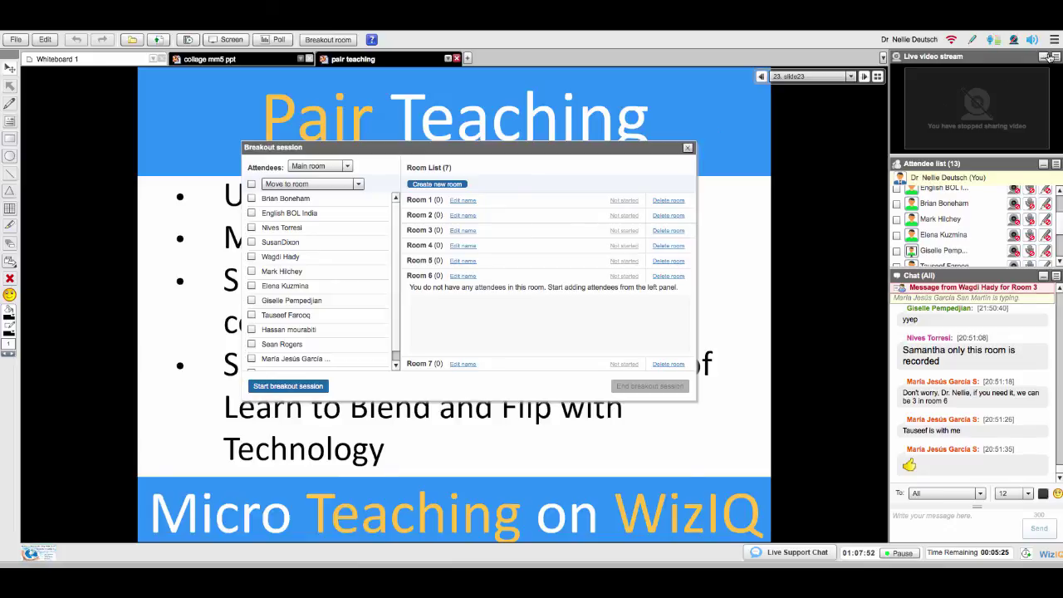
pyautogui.click(1013, 39)
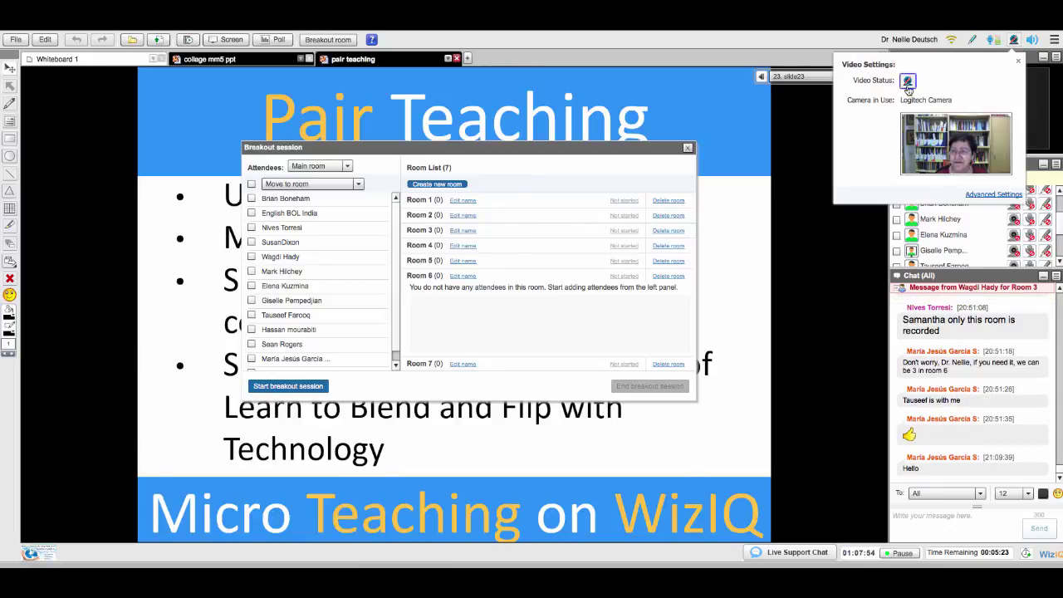
pyautogui.click(1017, 63)
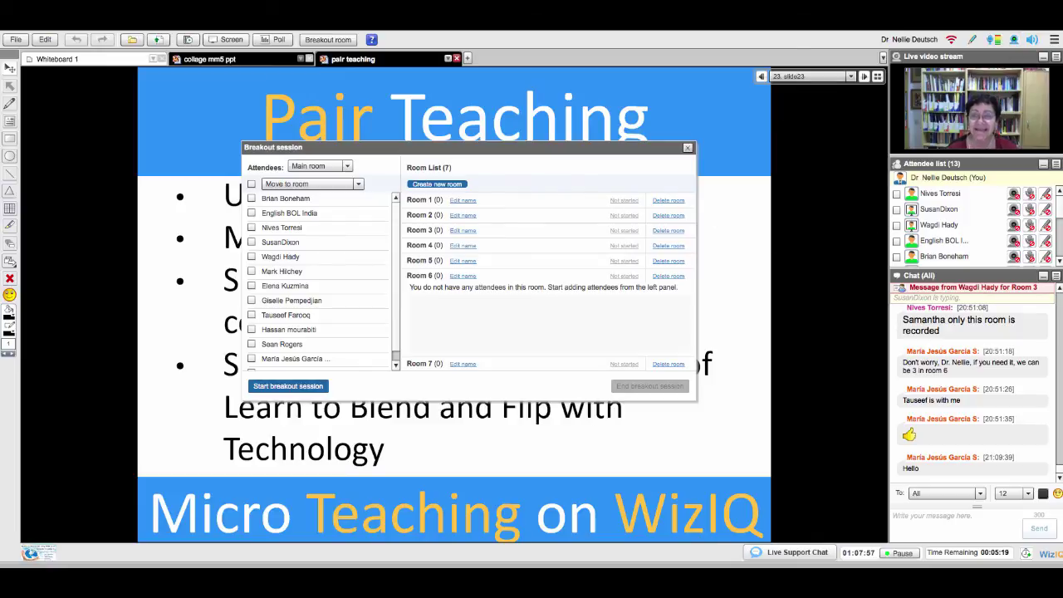
# Step: Close the Breakout session window and dismiss the class-ending alert without extending the session
pyautogui.click(687, 149)
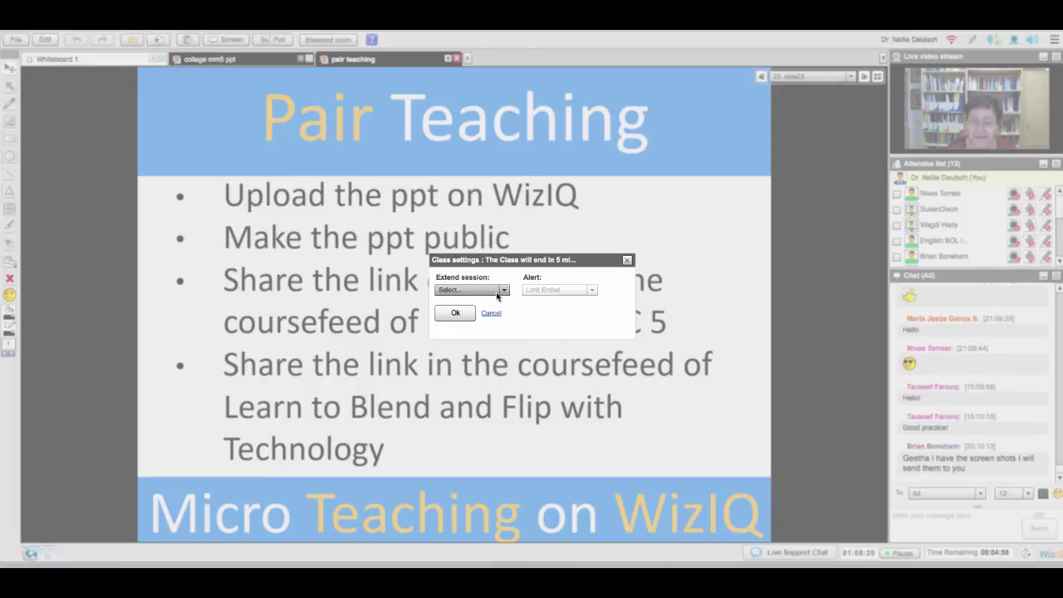
pyautogui.click(455, 314)
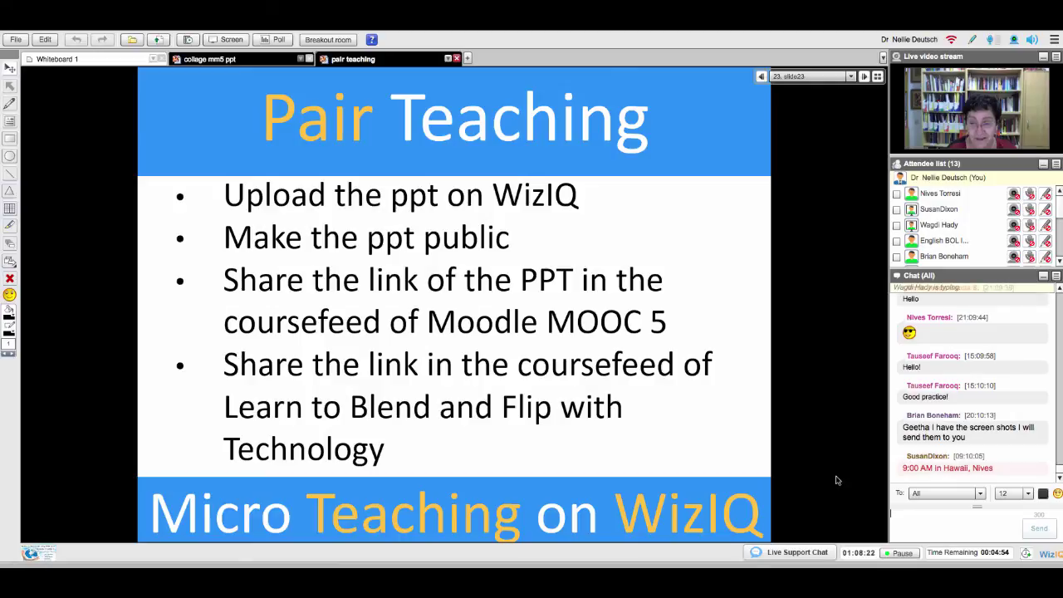